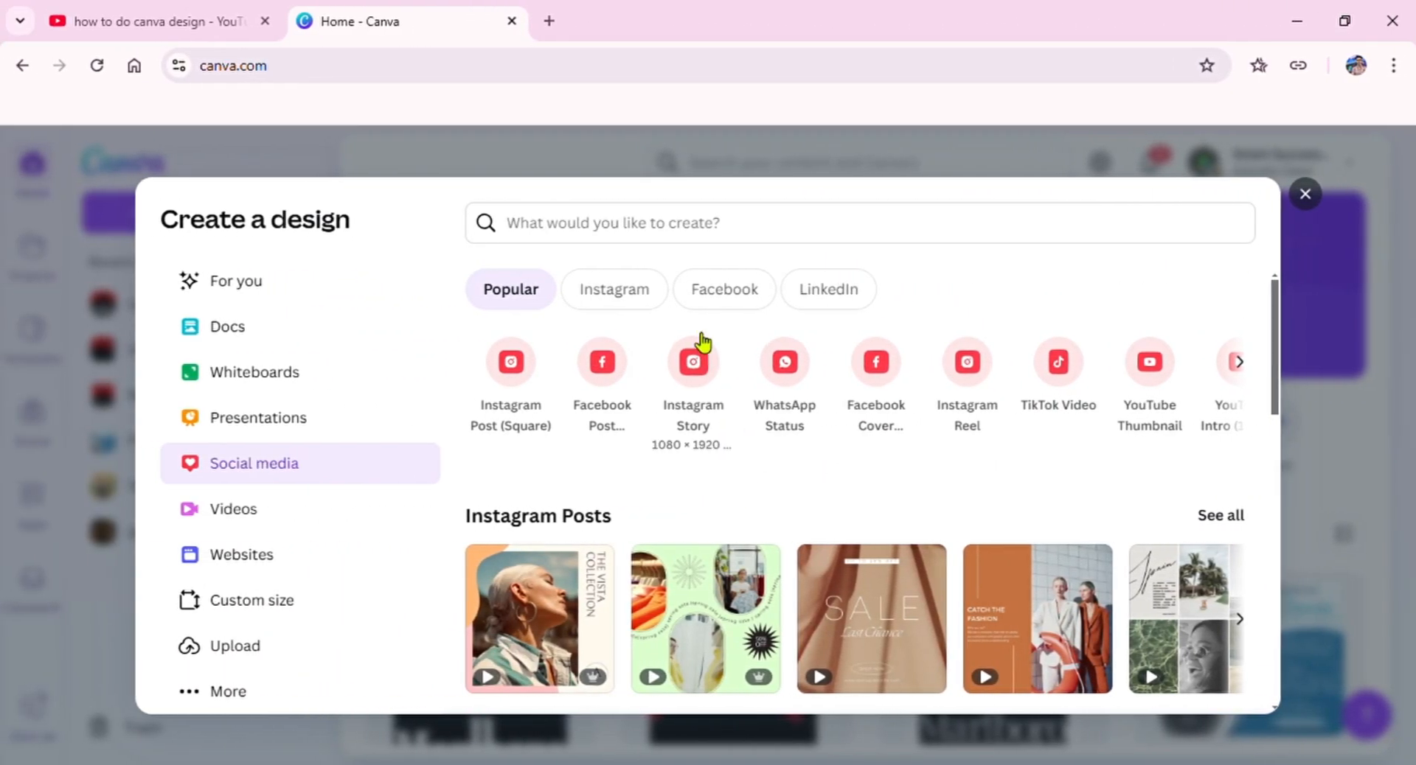
Step: Create a blank Facebook Cover design and select its empty page
click(860, 402)
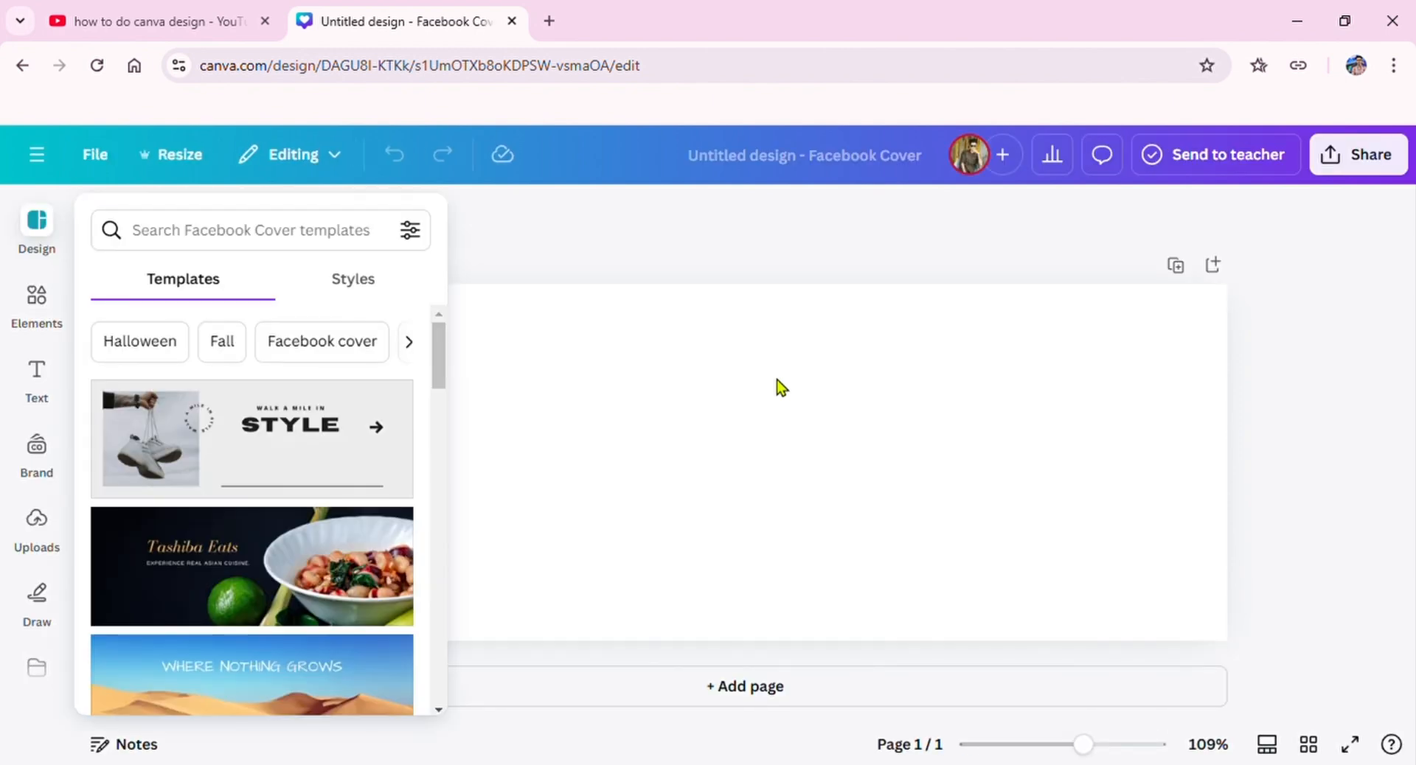
click(469, 225)
click(605, 295)
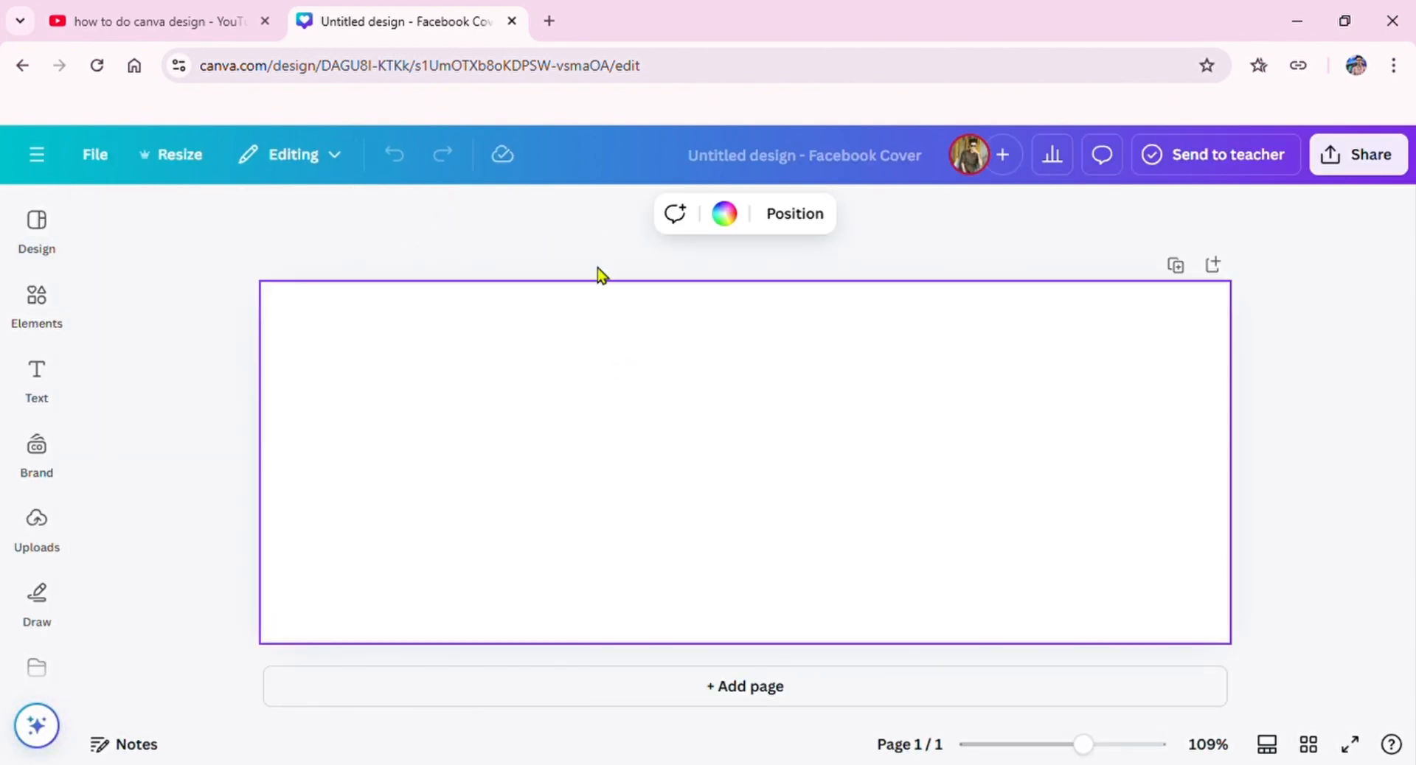
Step: Fill the cover's page background with the red from the brand color palette
click(724, 211)
click(305, 531)
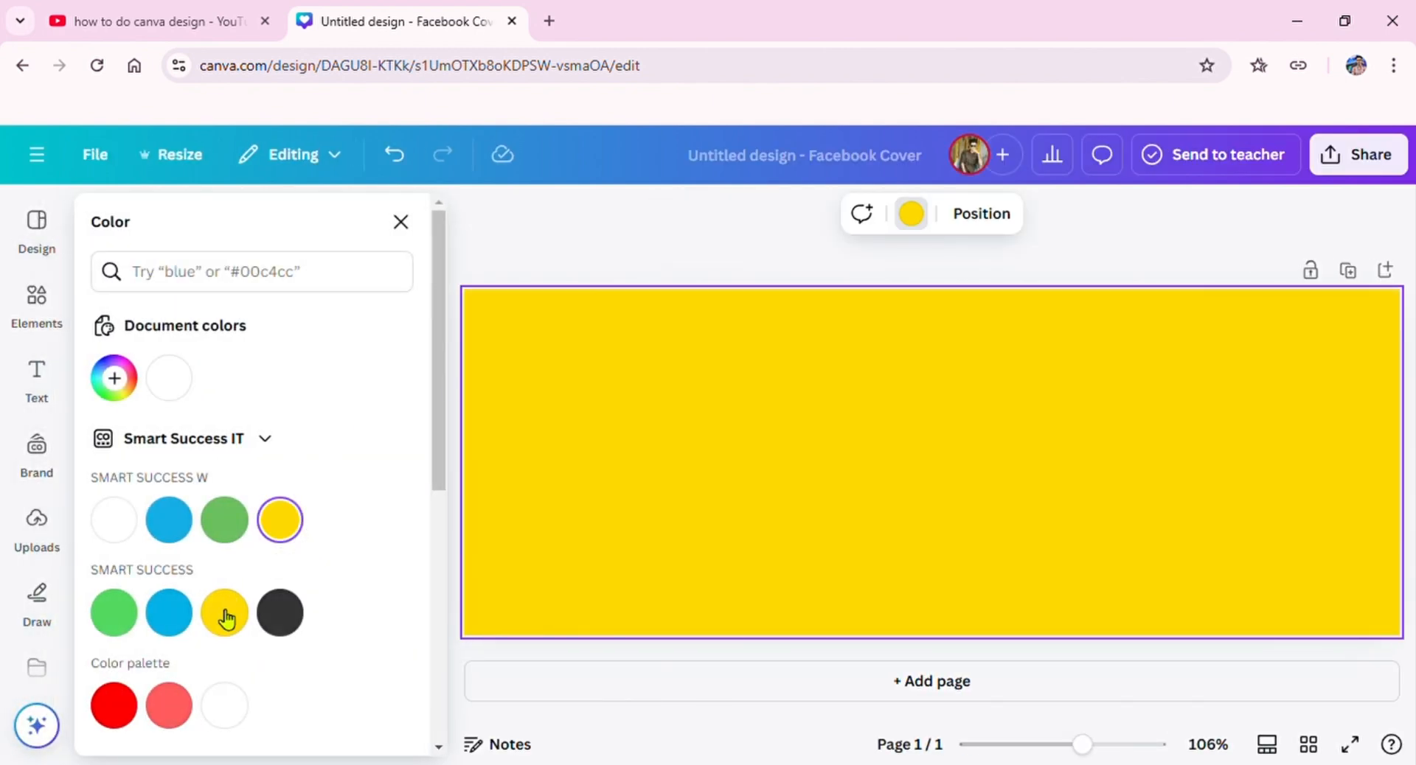
click(111, 708)
click(802, 338)
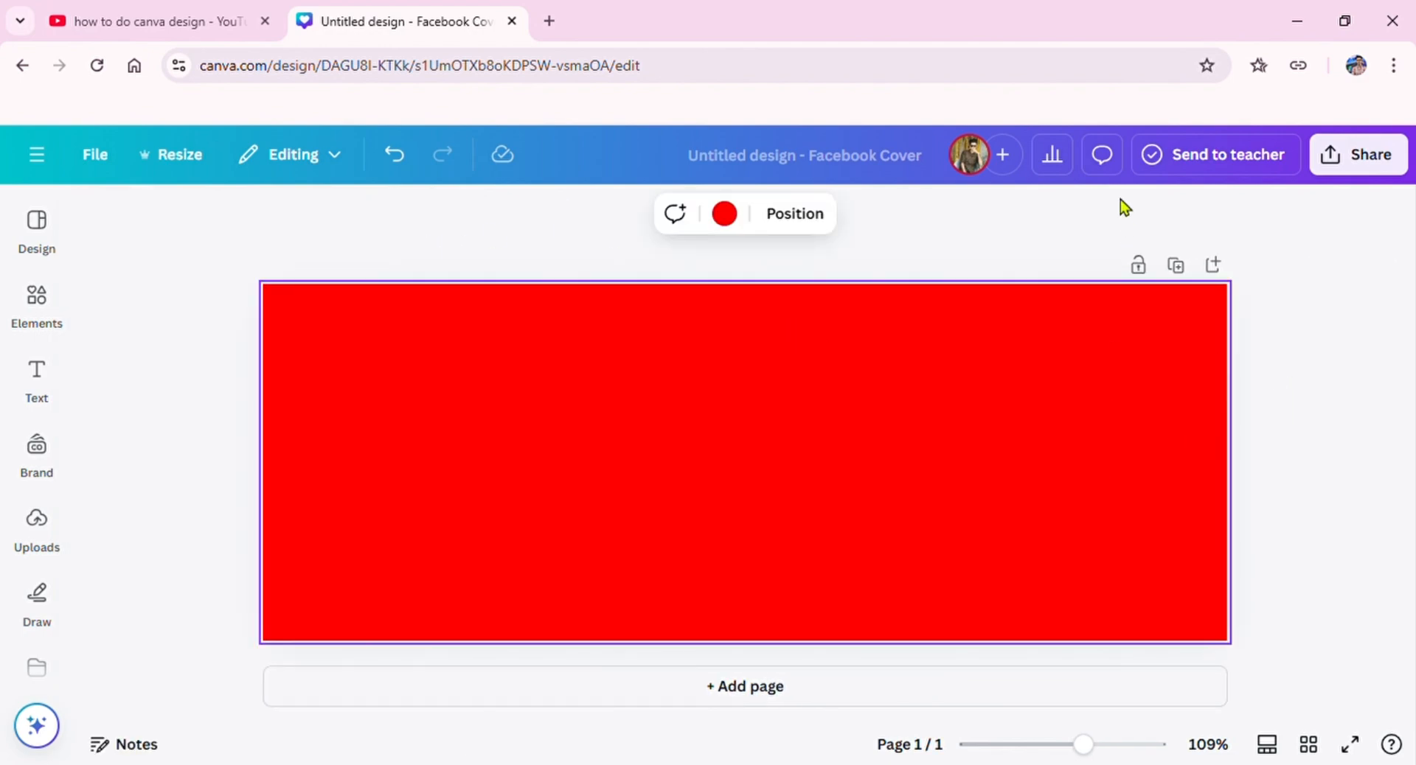
Step: Add a heading to the cover and replace its placeholder text with "A Professional"
click(33, 398)
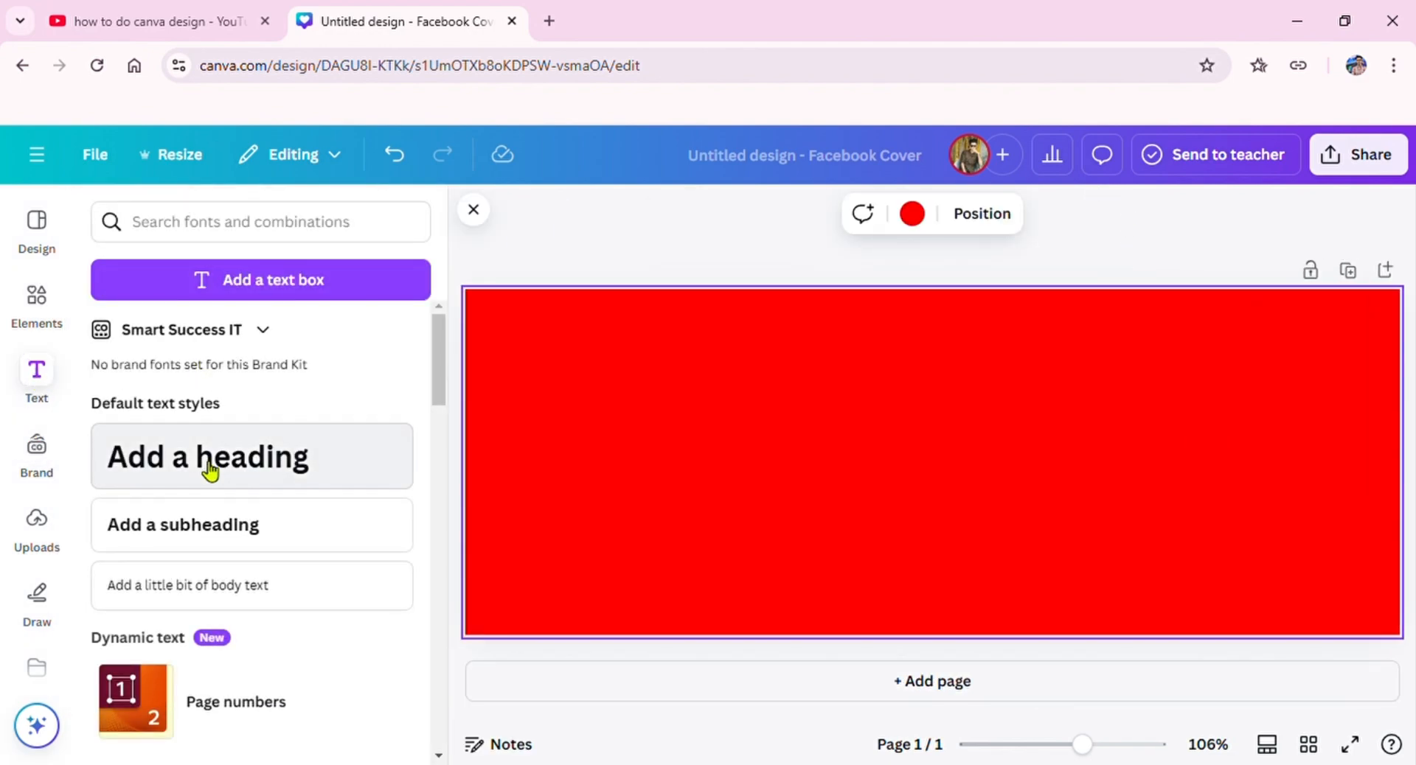
click(209, 461)
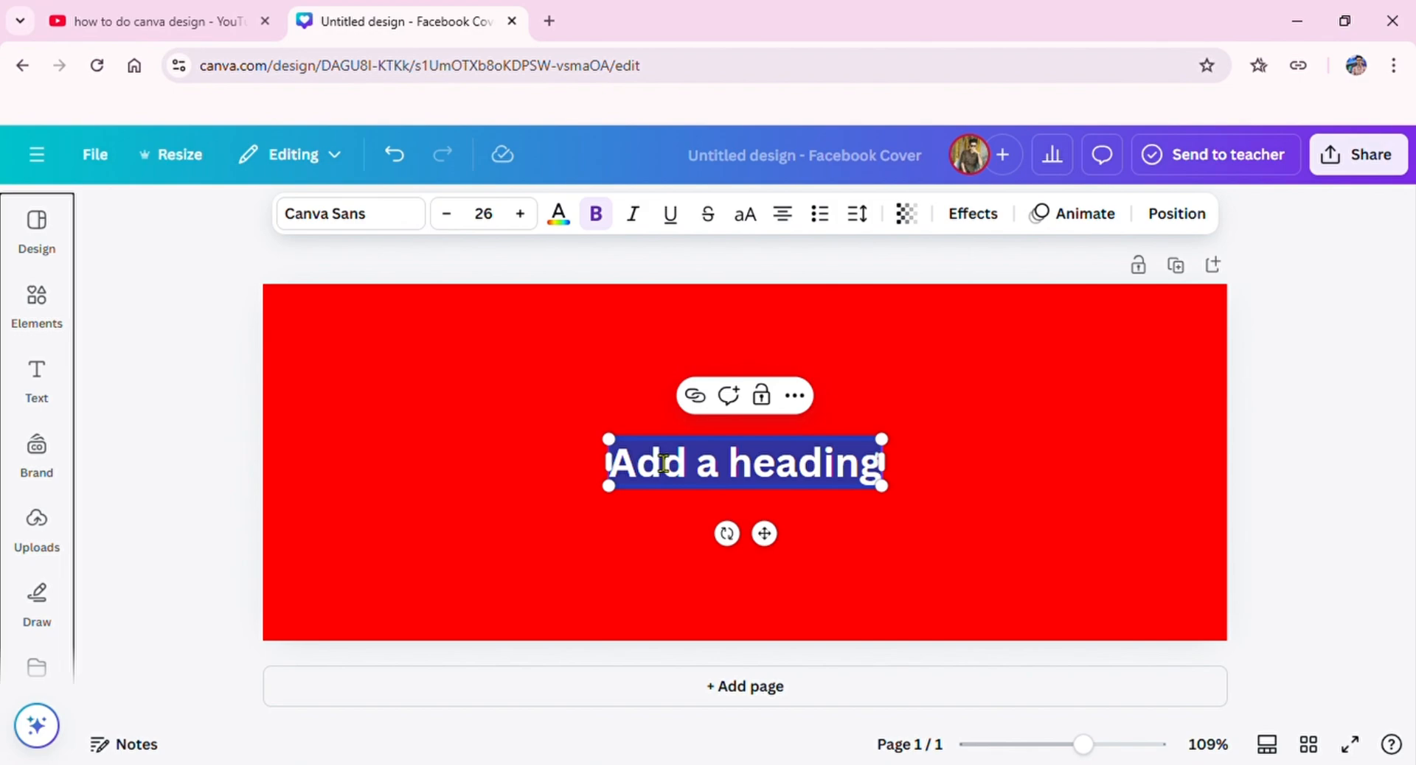
click(764, 488)
double_click(764, 488)
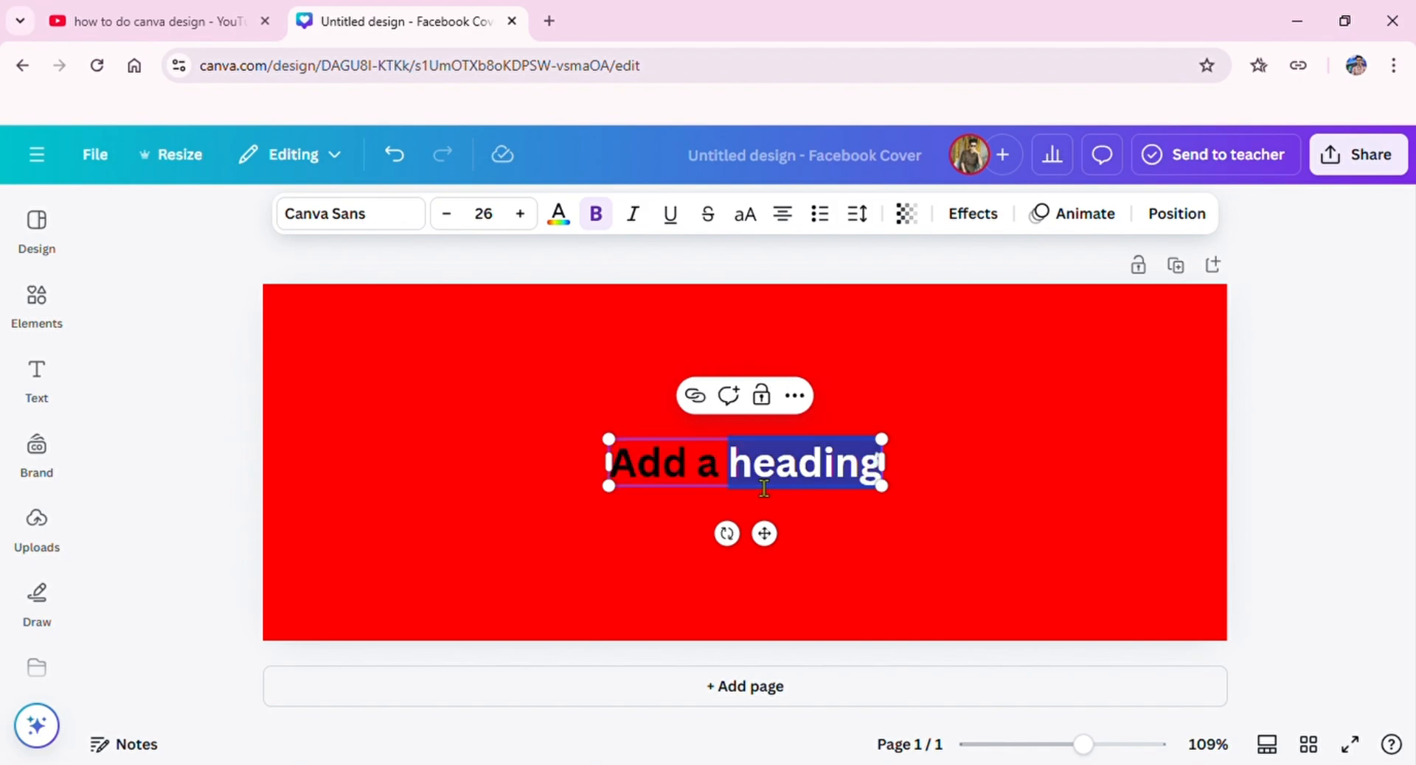
click(884, 467)
click(882, 469)
double_click(871, 467)
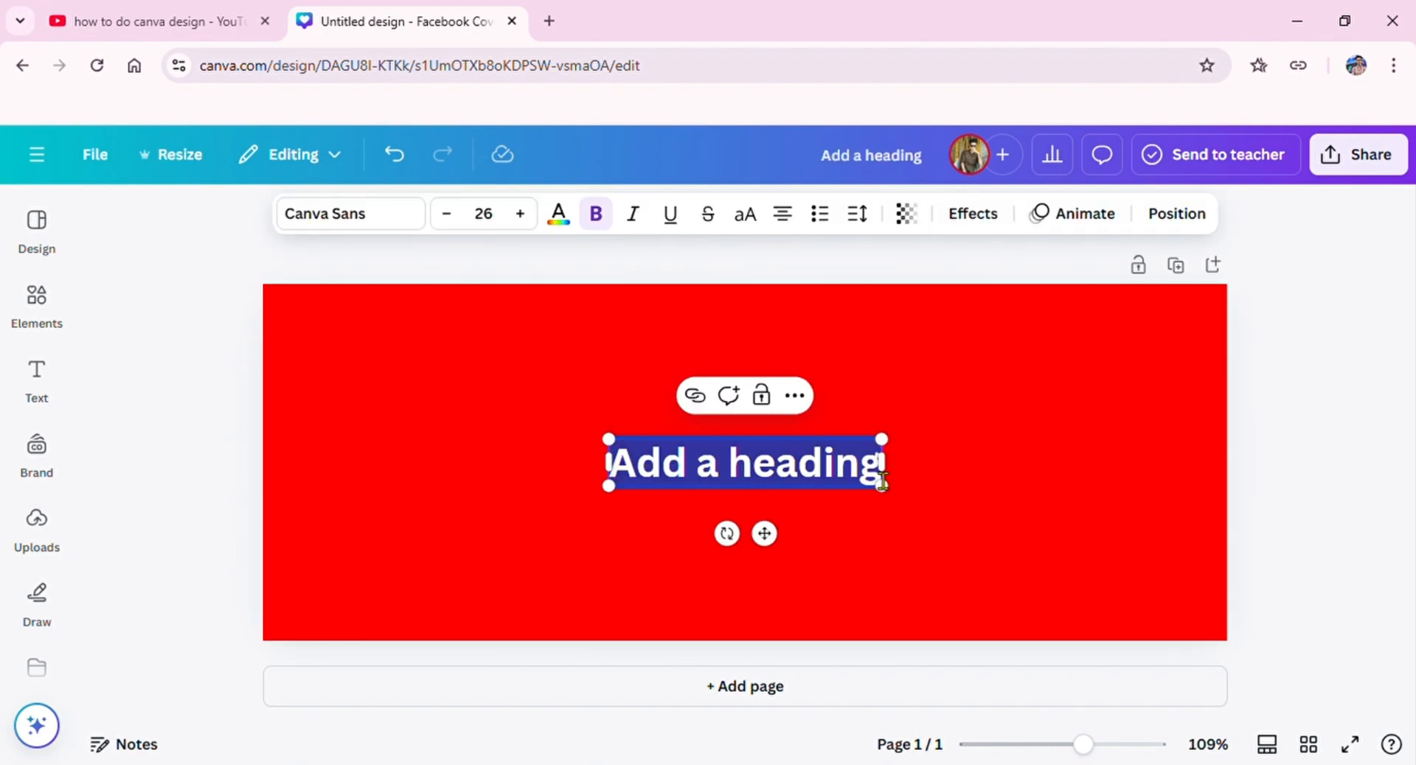
text(a)
key(BackSpace)
text(A)
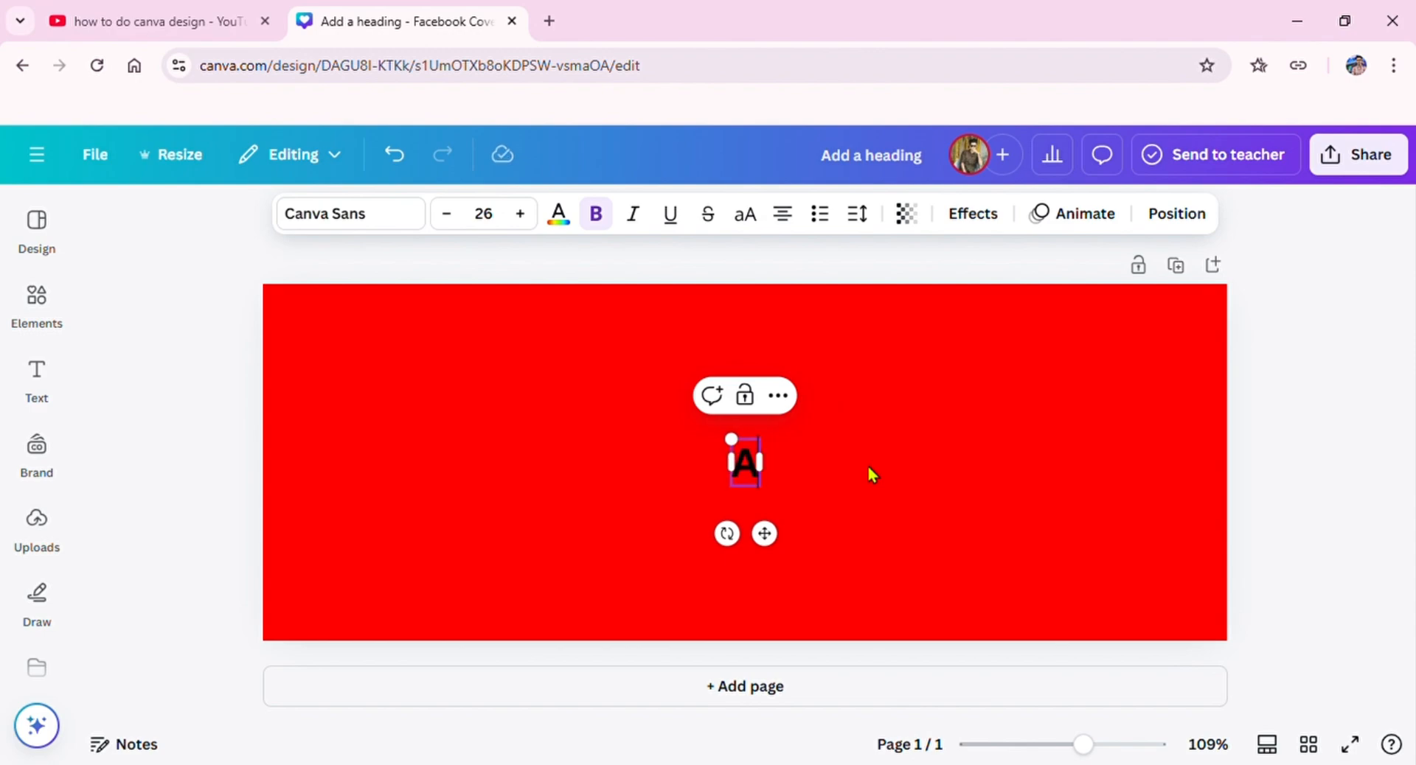
key(Escape)
text(Pro)
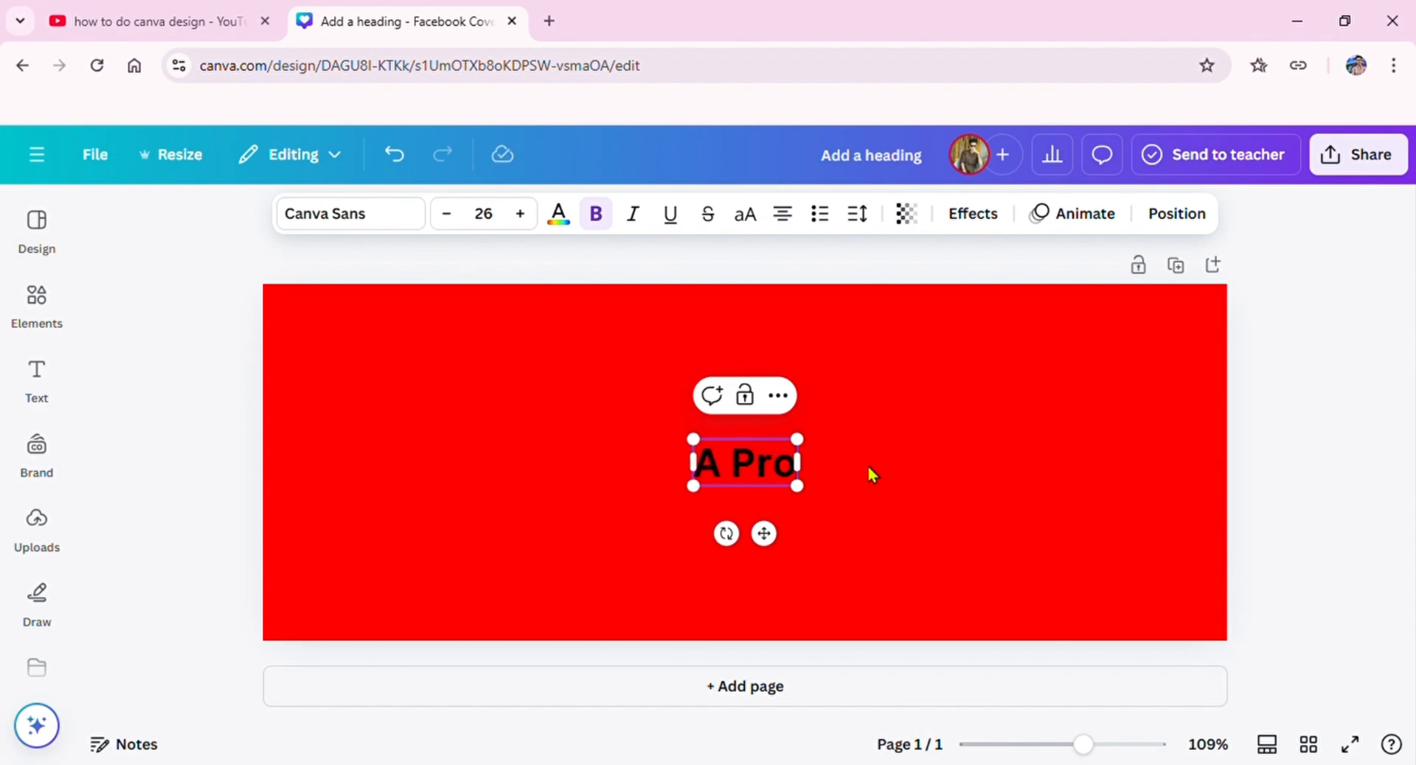
text(ss)
key(BackSpace)
text(e)
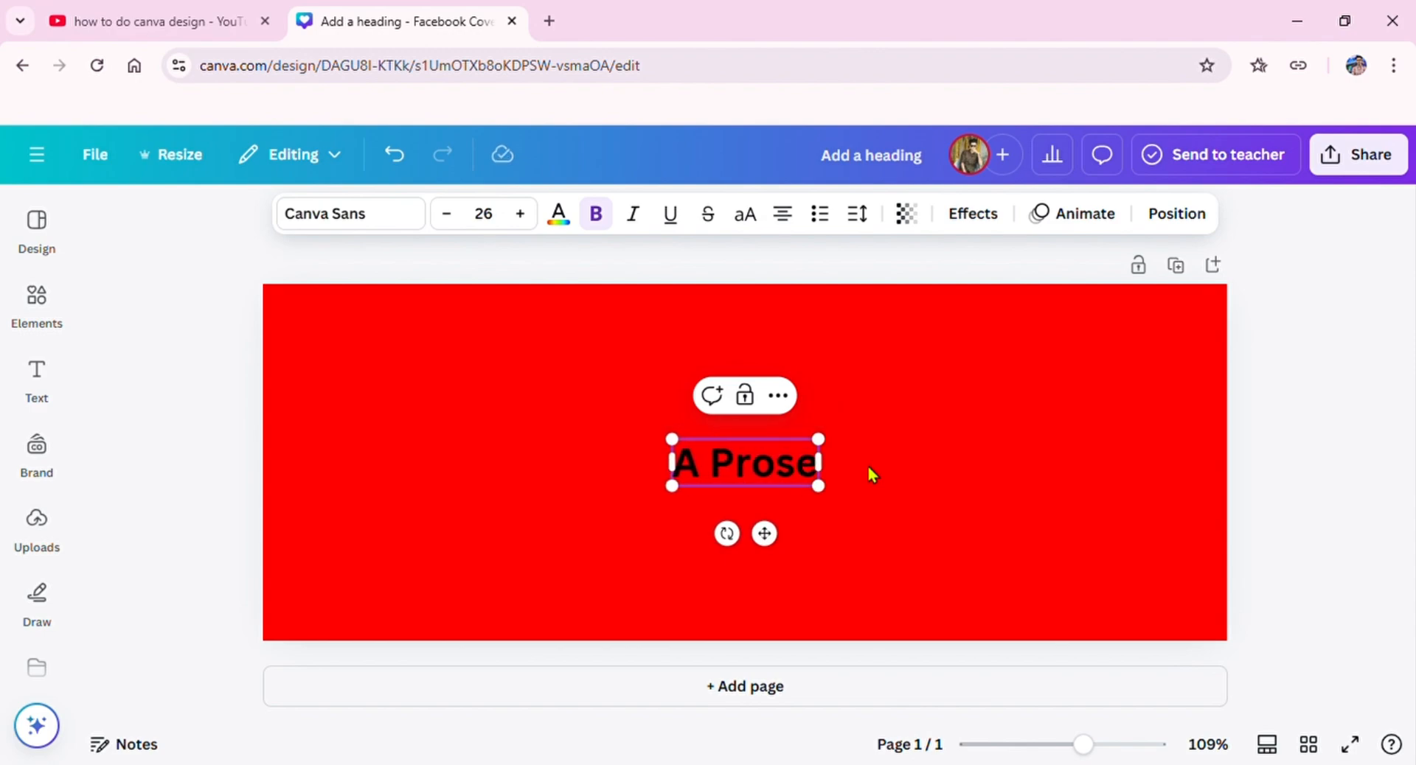
key(BackSpace)
key(BackSpace)
text(fe)
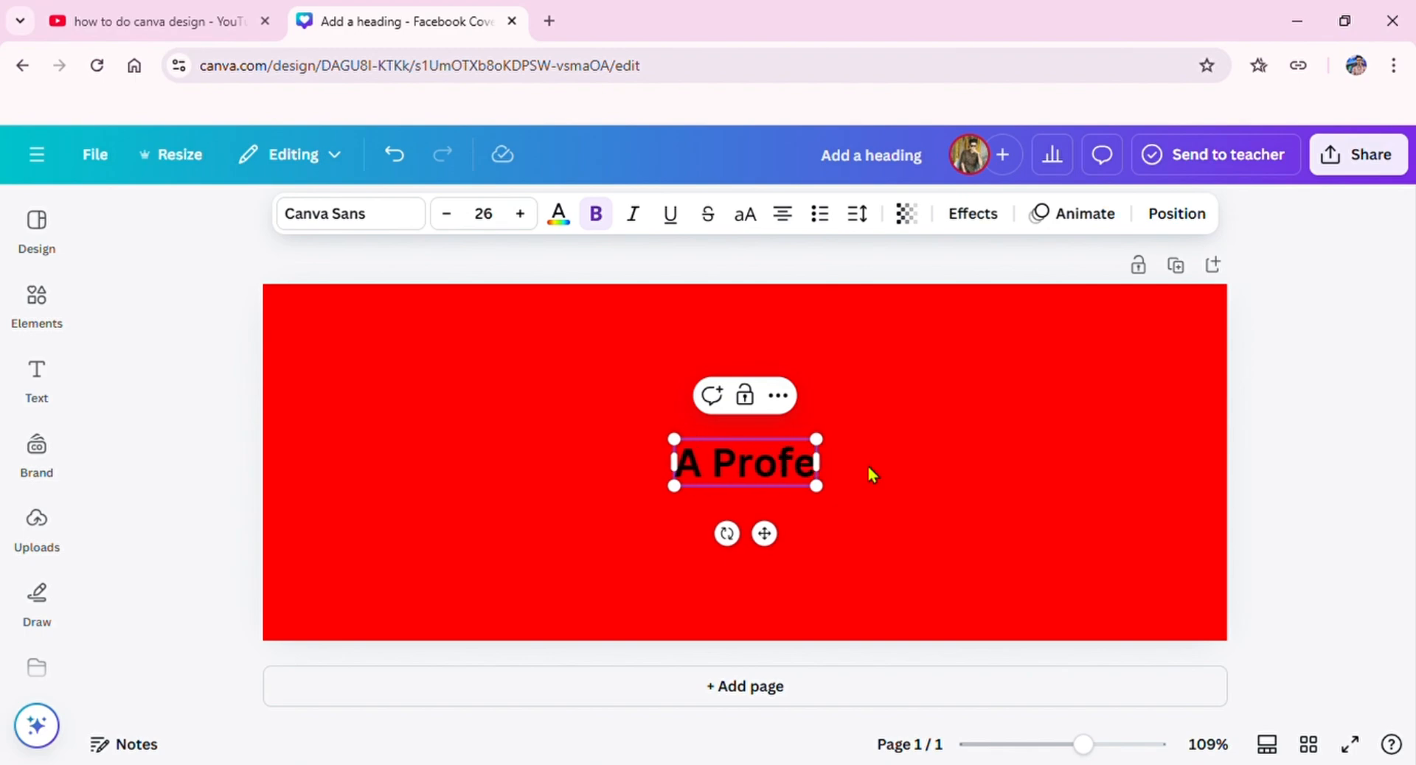
text(ssinal)
key(BackSpace)
key(BackSpace)
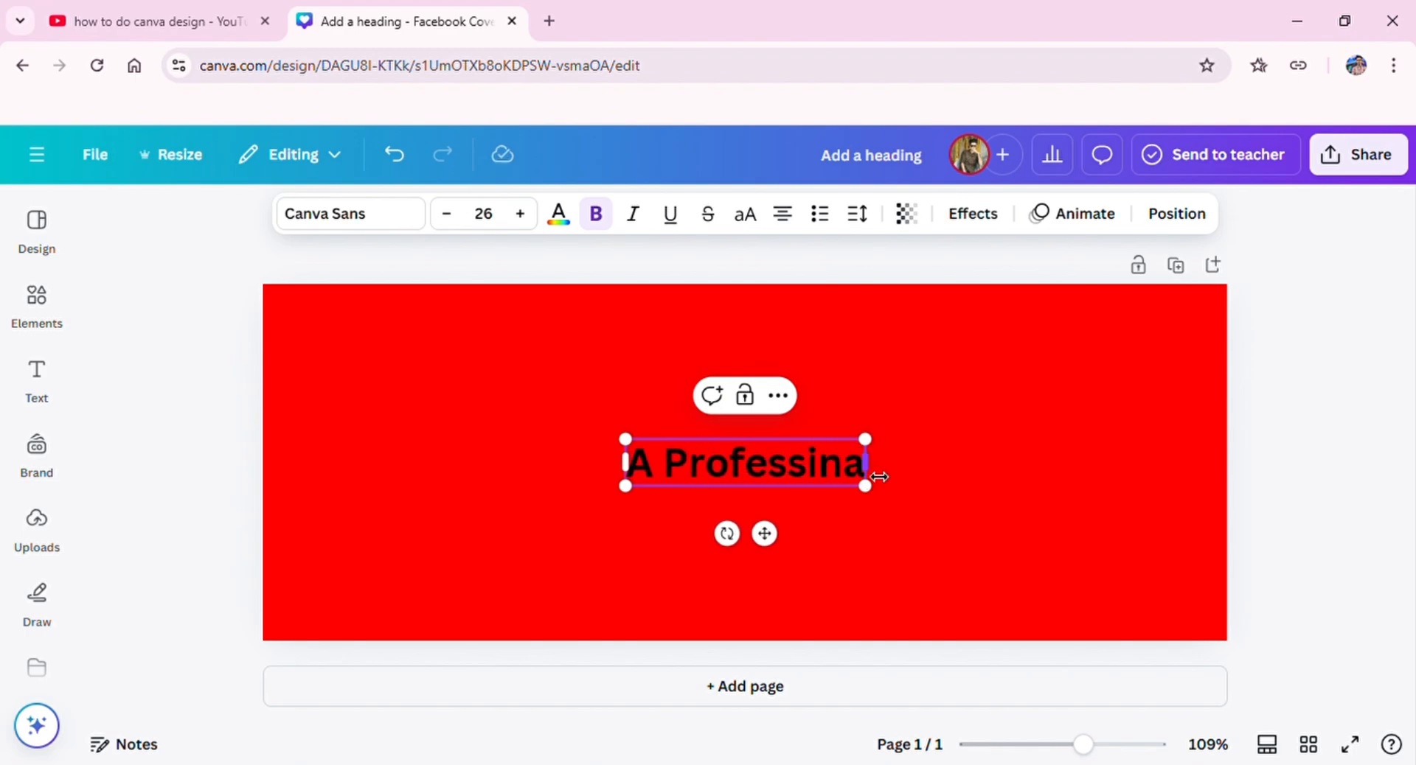
text(e)
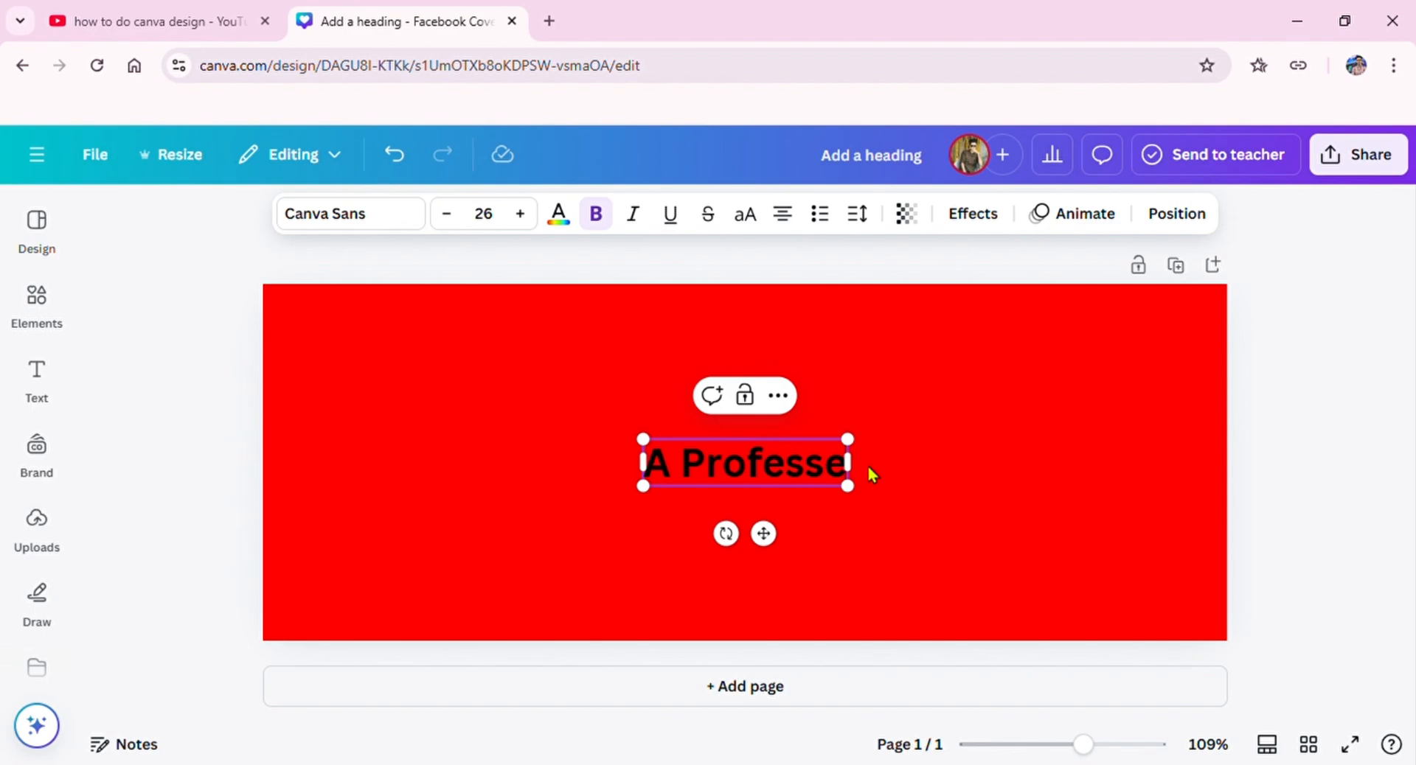
key(BackSpace)
text(ional)
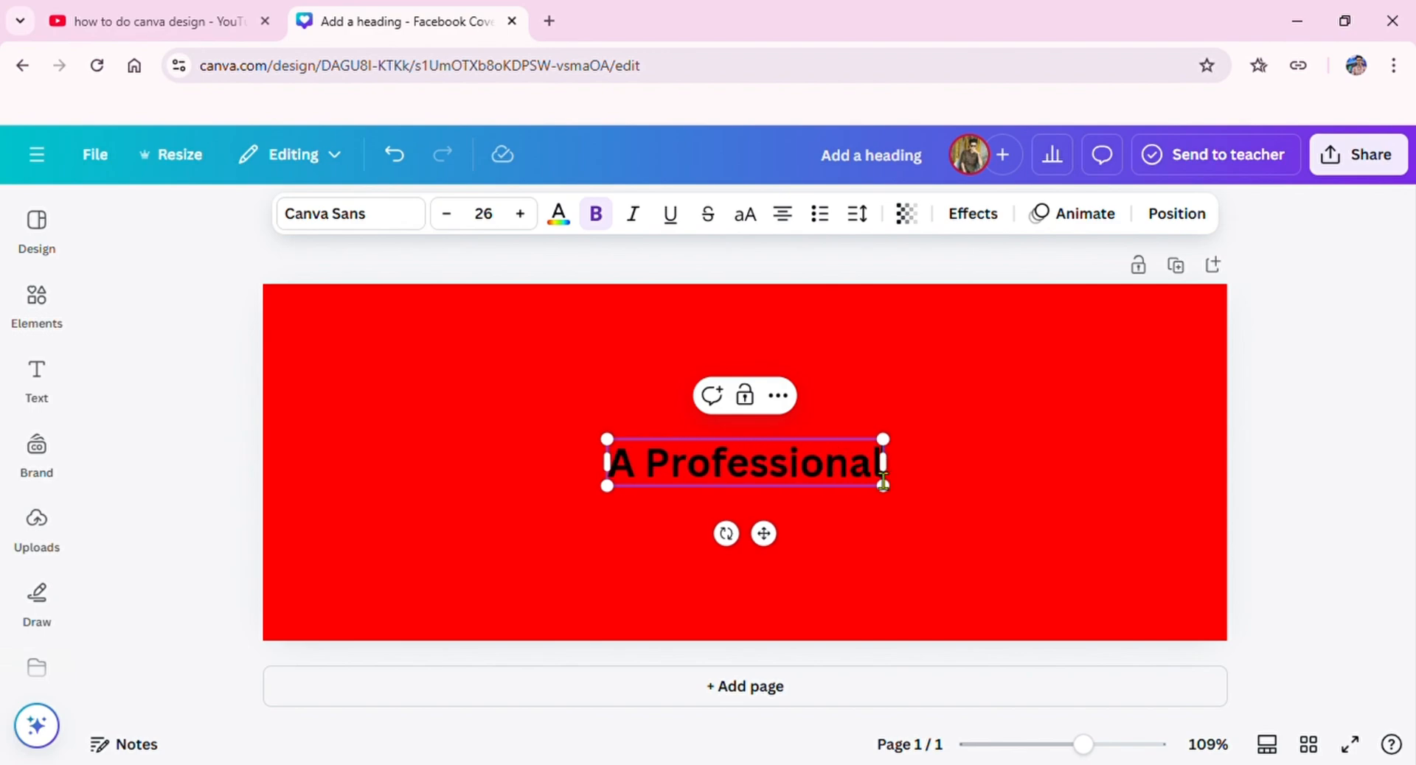
Step: Move the "A Professional" heading to the upper-left area of the cover and shrink it to about font size 18.4
click(769, 535)
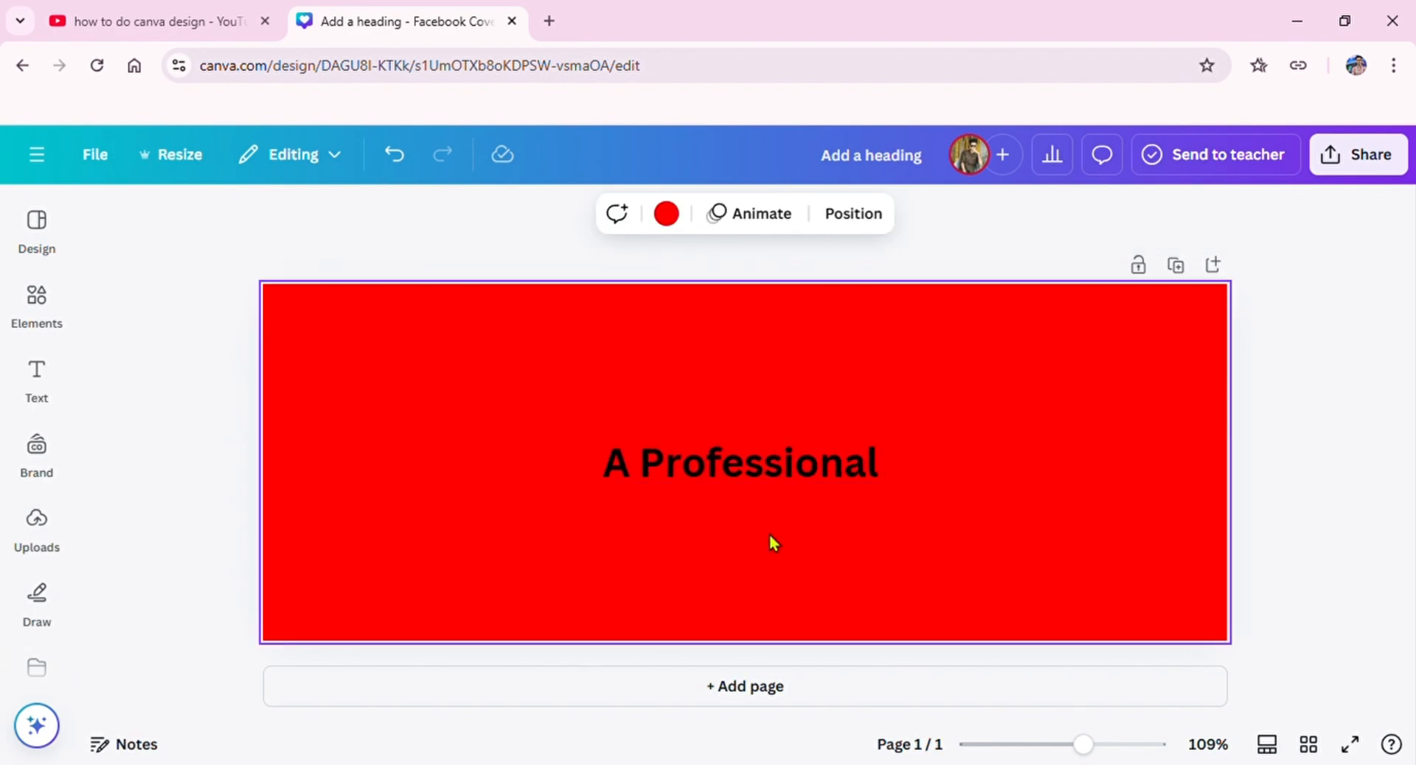
drag(767, 537, 480, 455)
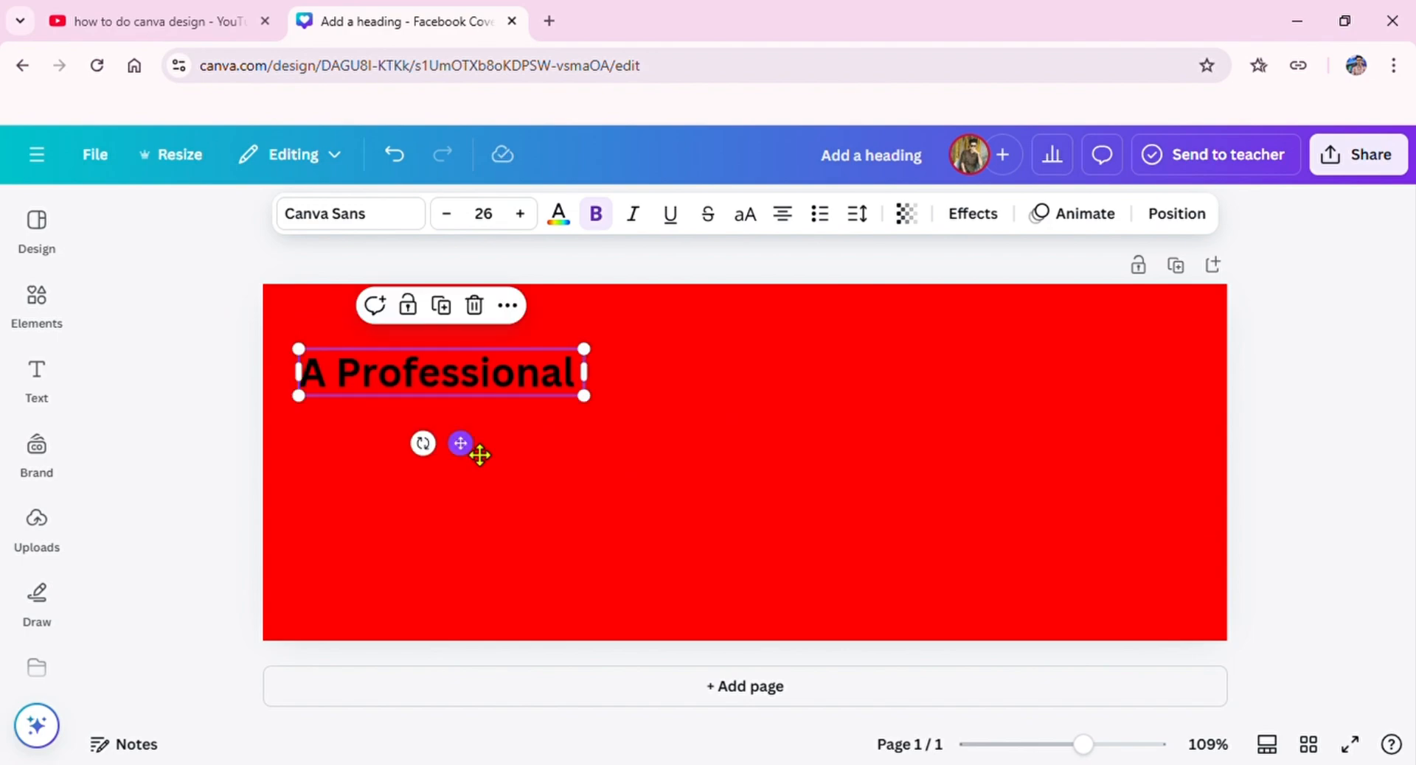
drag(588, 345, 512, 391)
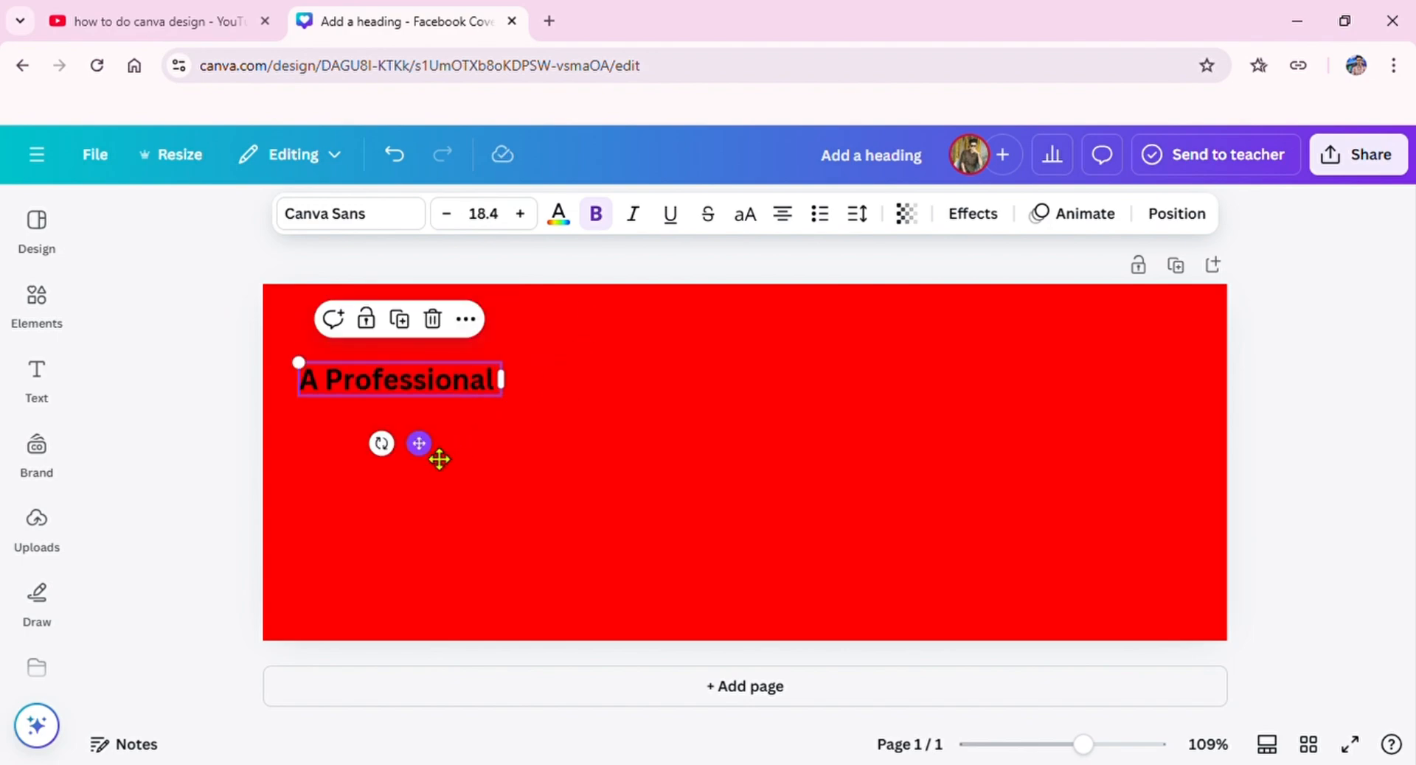
drag(439, 459, 447, 450)
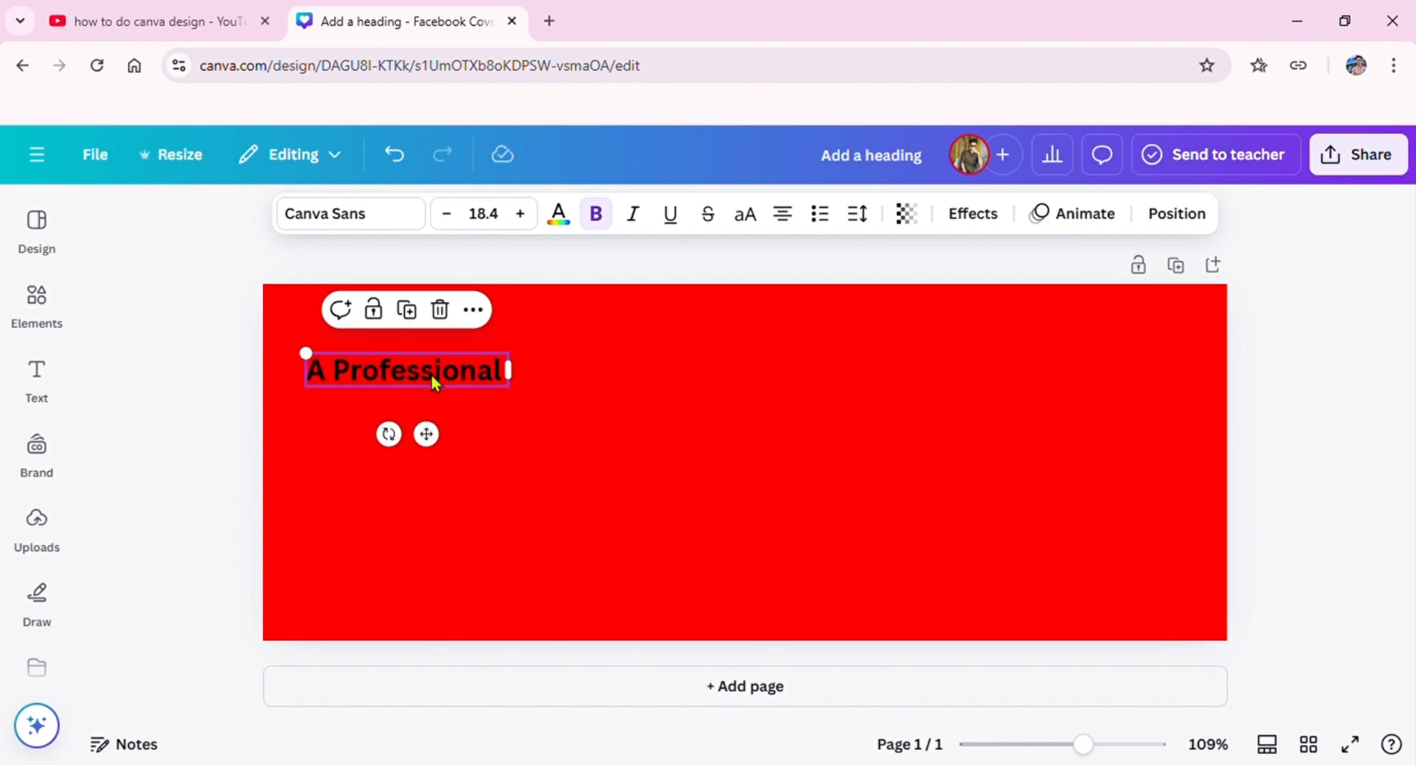
Step: Change the "A Professional" heading's font to Ador Orjoma Unicode
click(356, 218)
click(175, 553)
scroll(174, 554, down, 3)
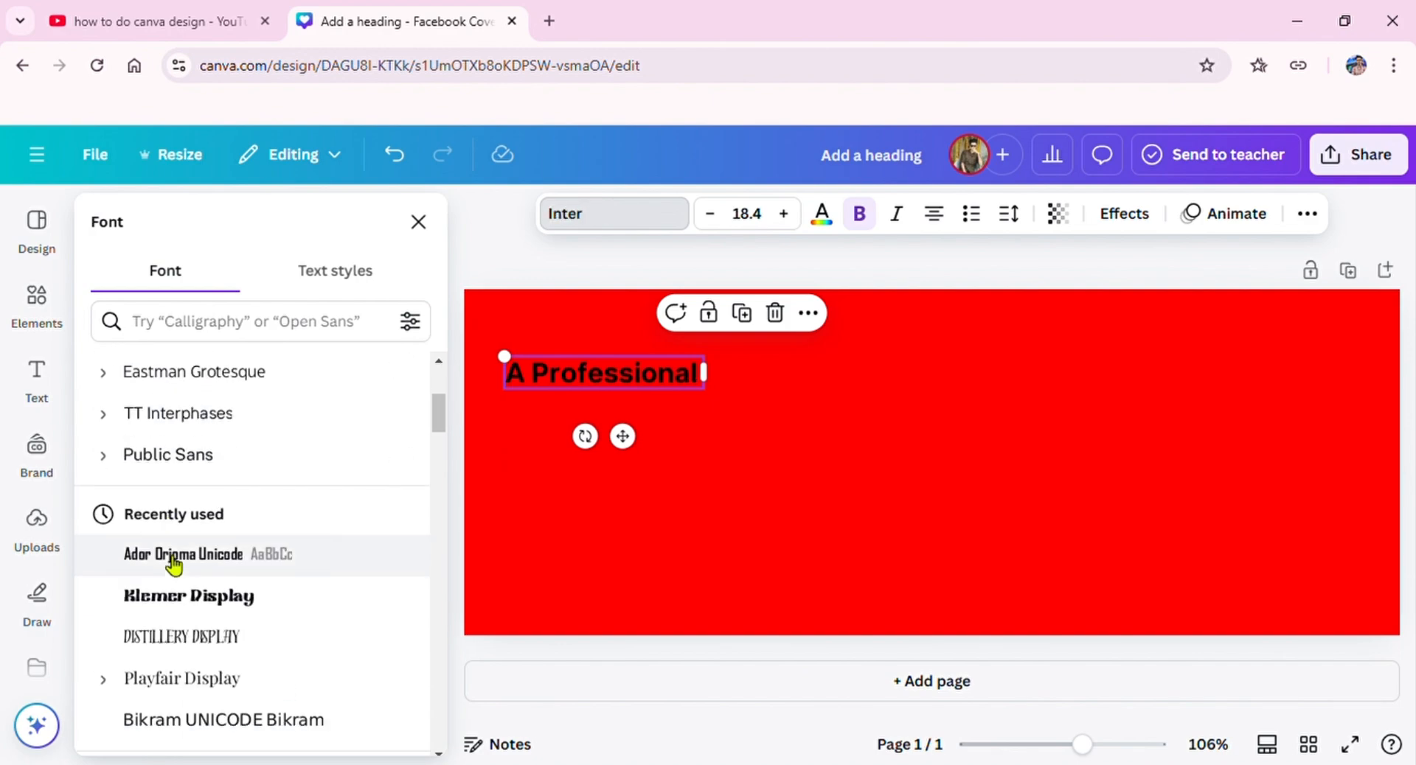
click(174, 592)
click(179, 555)
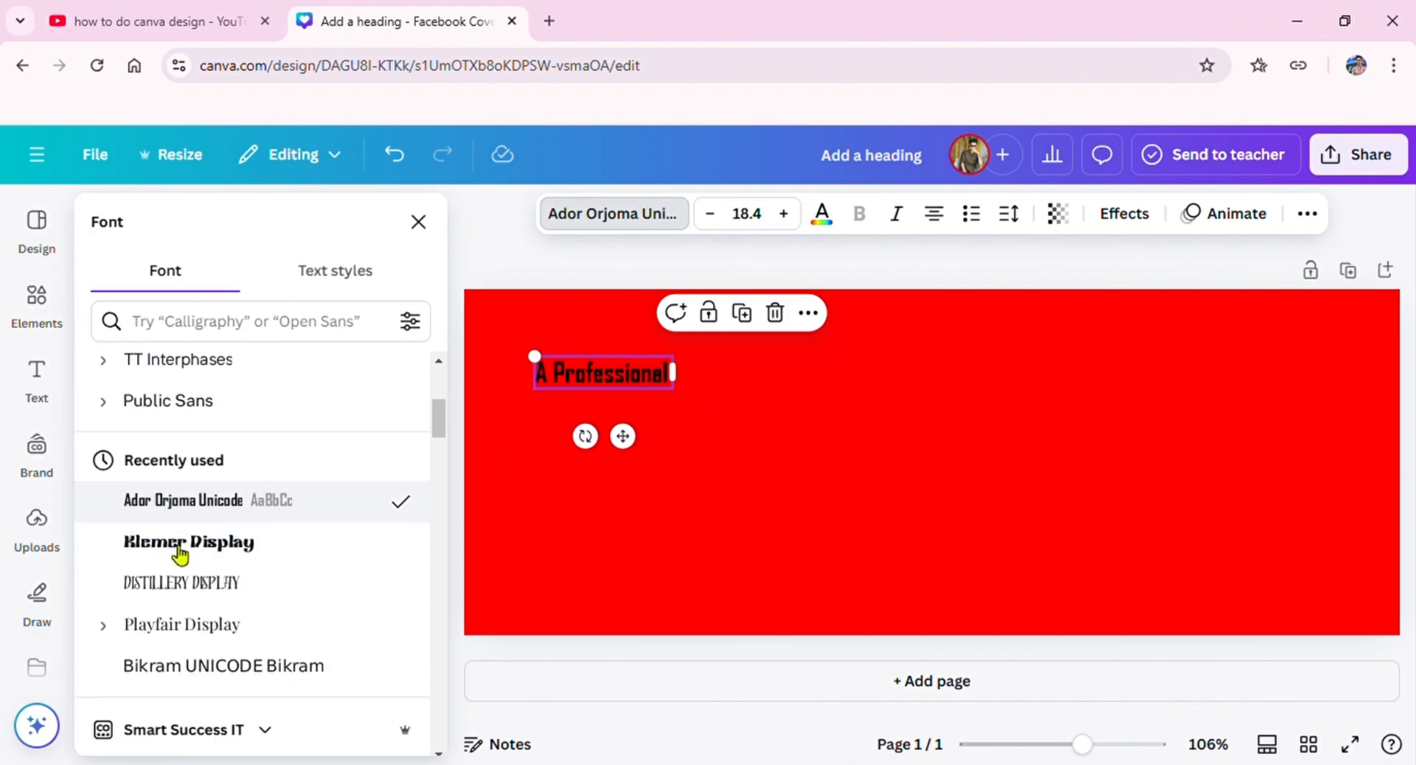
click(511, 335)
Step: Enlarge the "A Professional" heading to about font size 22.3 and shift it slightly down
click(365, 383)
drag(336, 356, 302, 348)
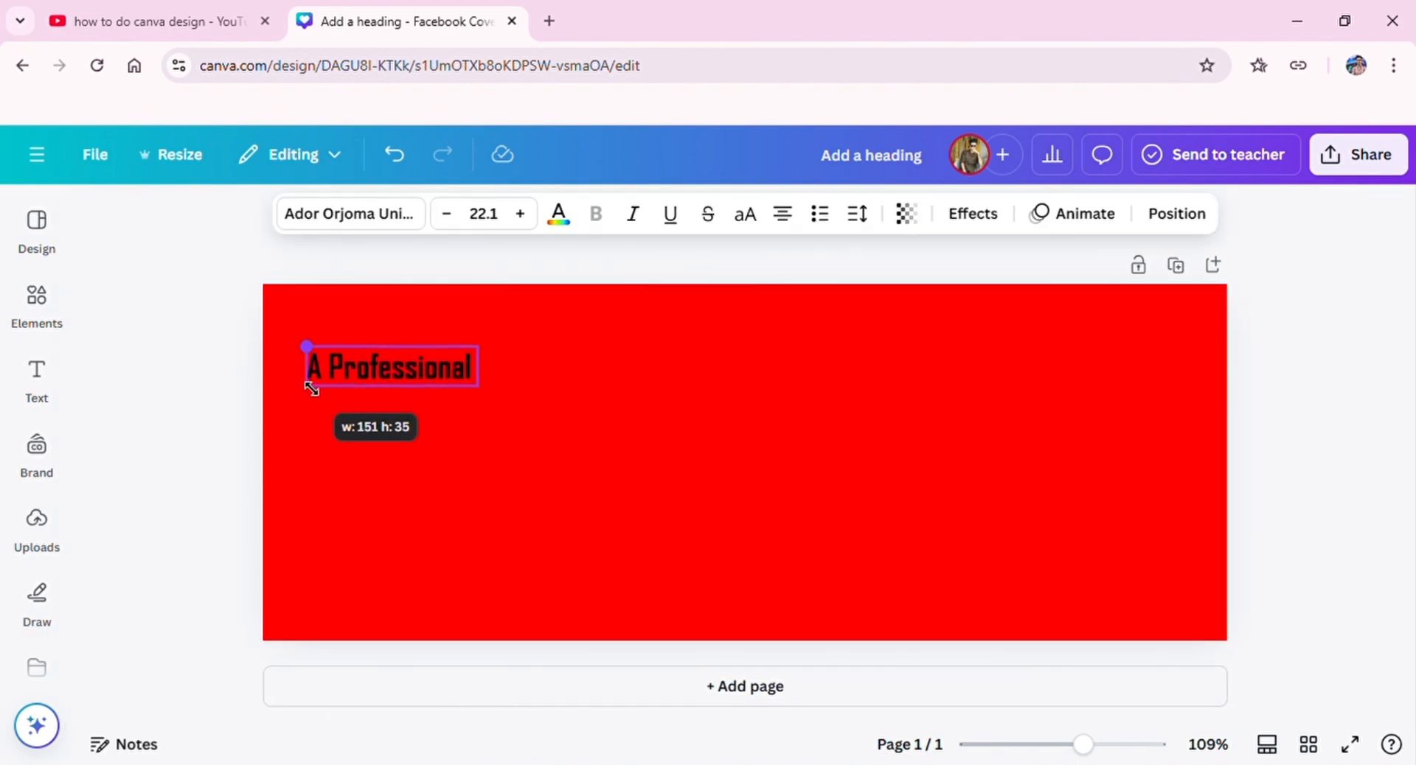
double_click(411, 369)
click(431, 350)
click(422, 382)
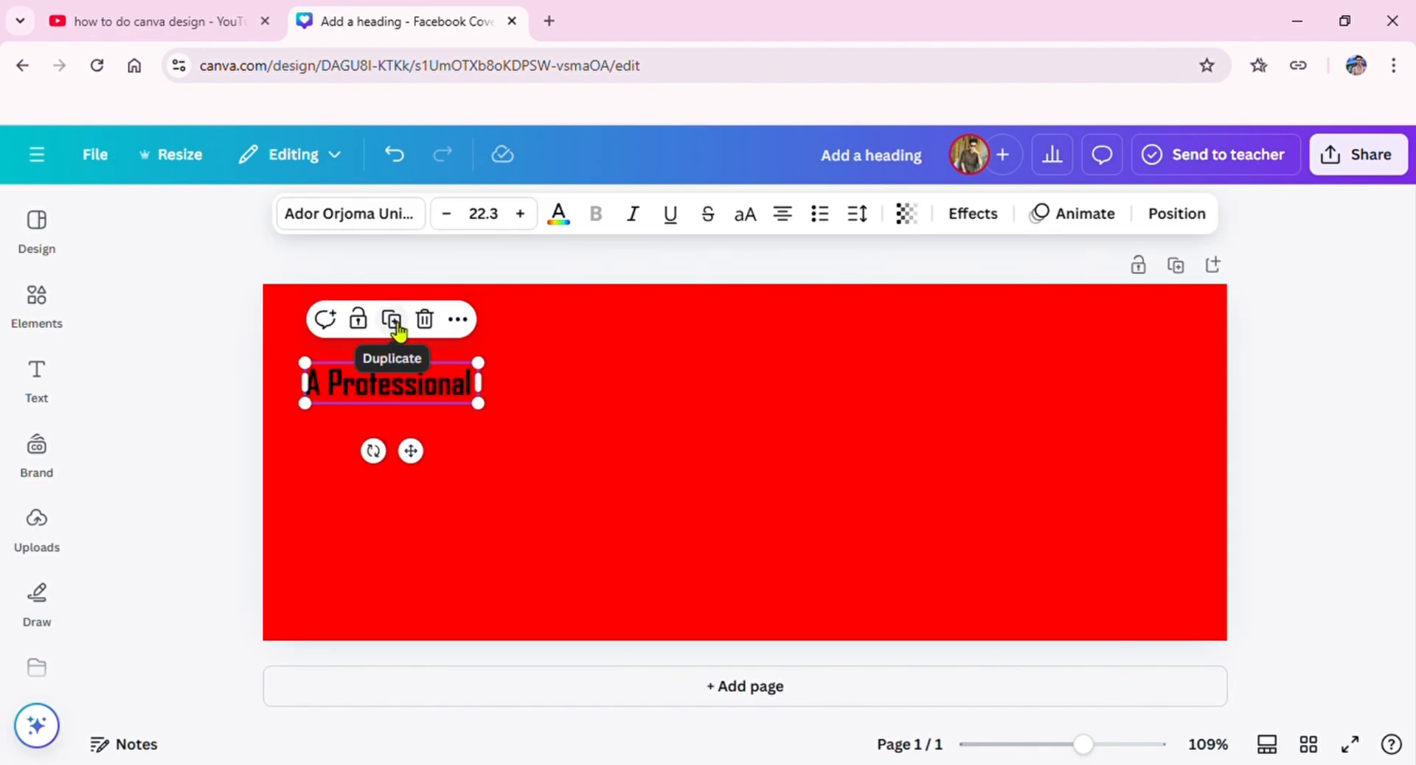
Step: Duplicate the "A Professional" heading and change the copy's text to "digital marketer"
click(393, 319)
double_click(435, 405)
text(G)
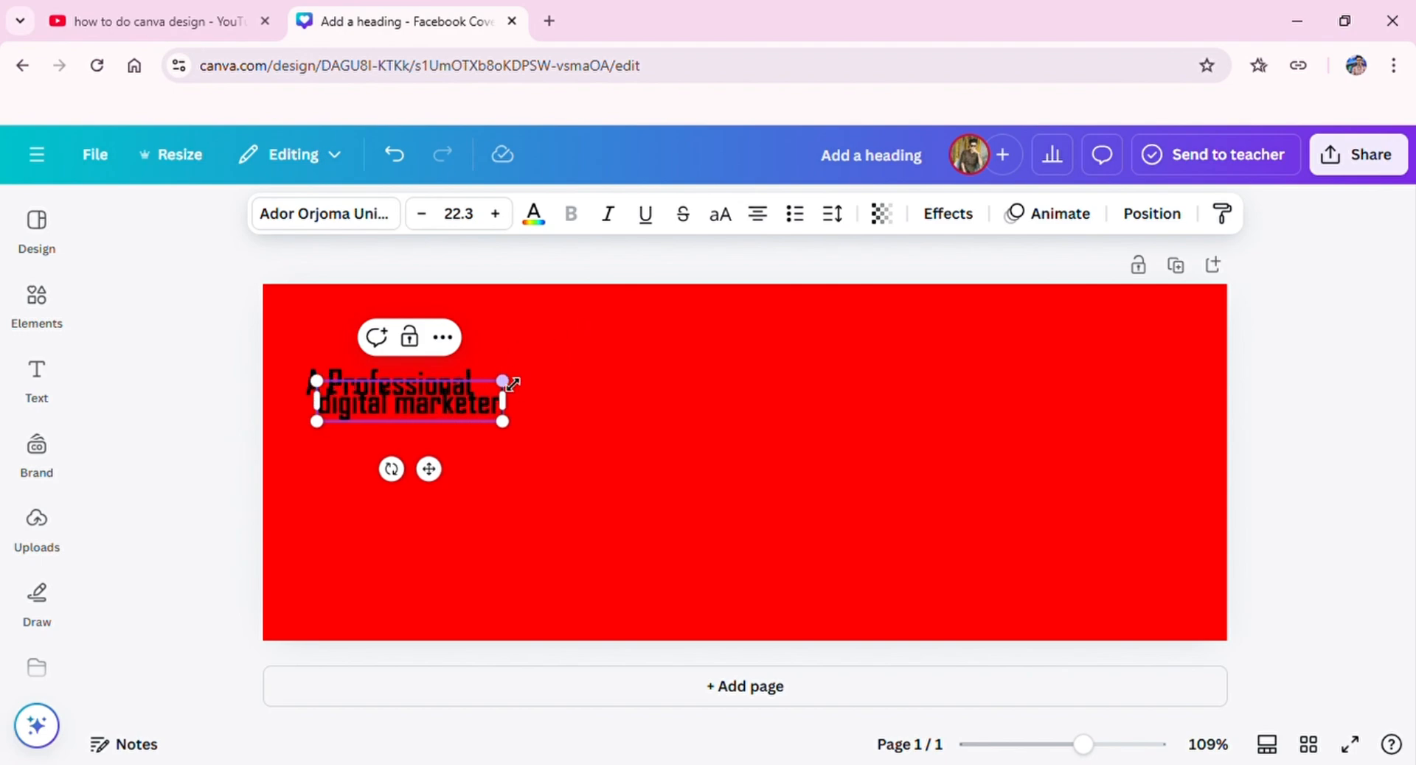
Step: Enlarge the "digital marketer" text to about font size 50 and place it directly below "A Professional"
drag(513, 384, 739, 334)
drag(595, 387, 656, 472)
click(657, 472)
click(570, 384)
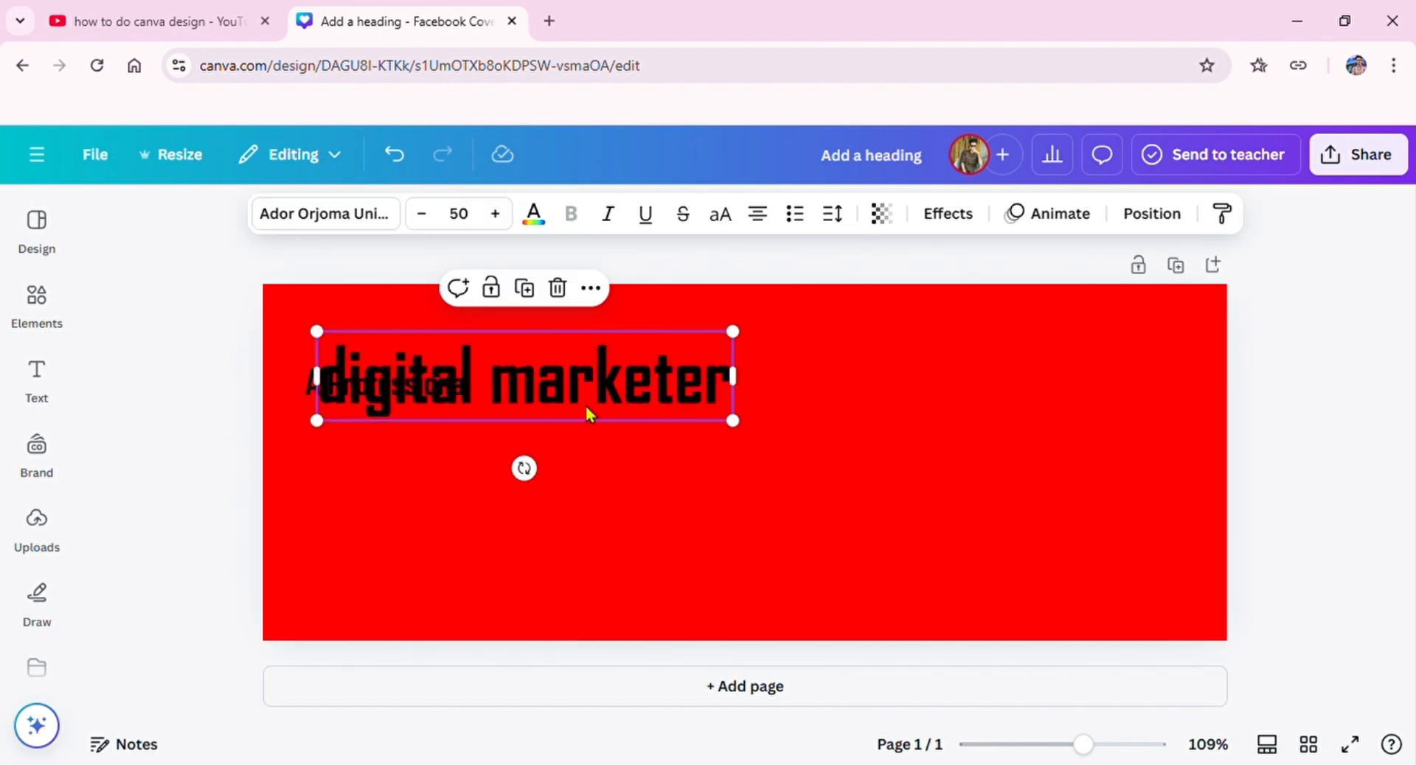
drag(585, 405, 582, 479)
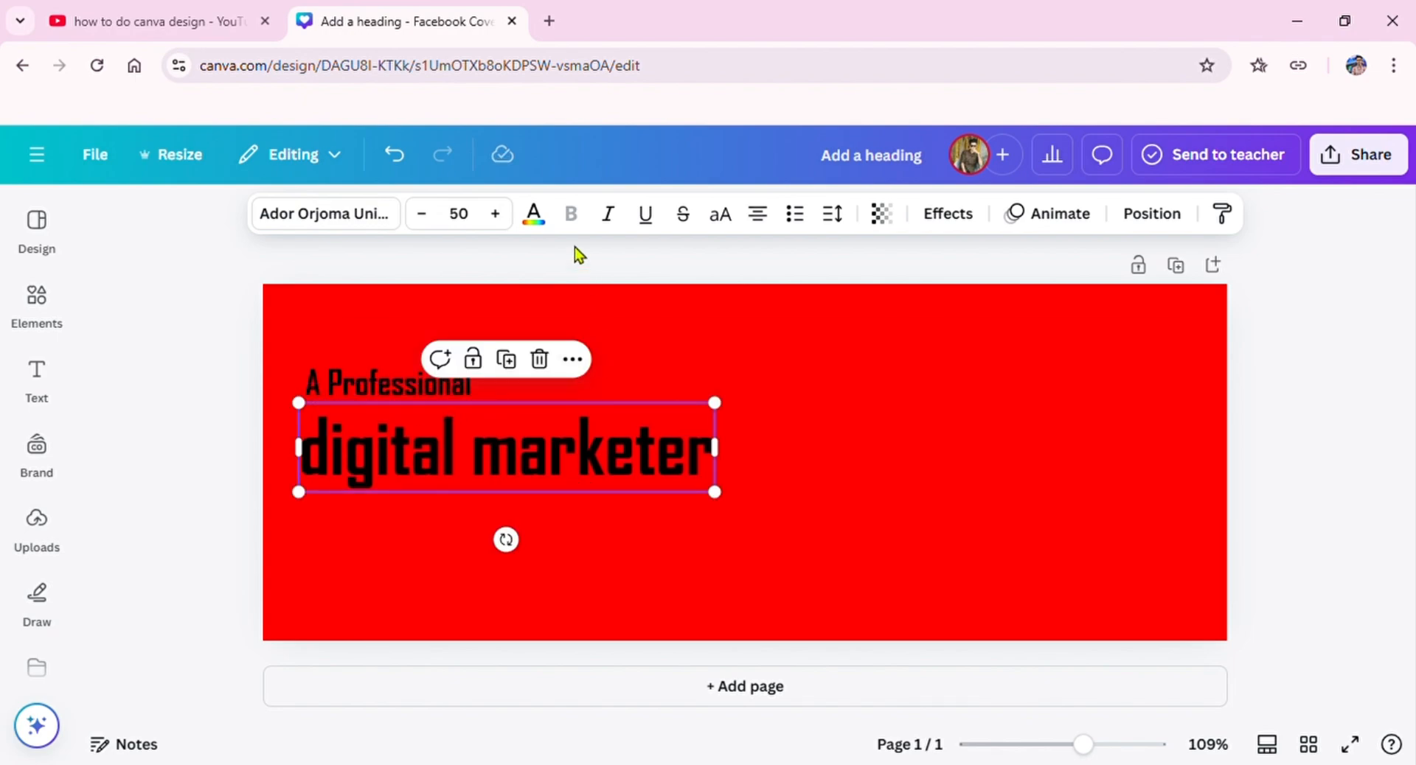
Step: Color the "digital marketer" text with the yellow from the SMART SUCCESS W brand colors
click(533, 214)
click(307, 527)
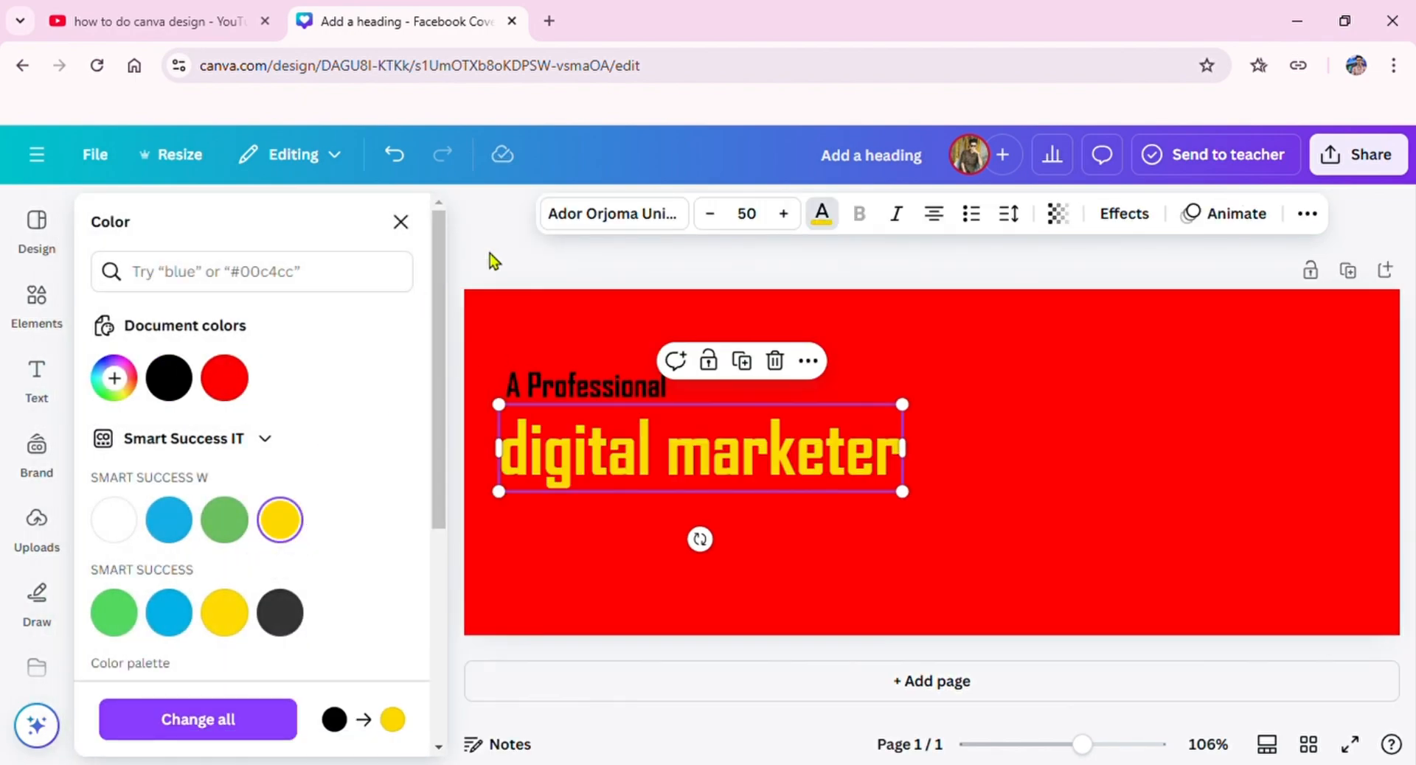
click(401, 222)
click(1270, 451)
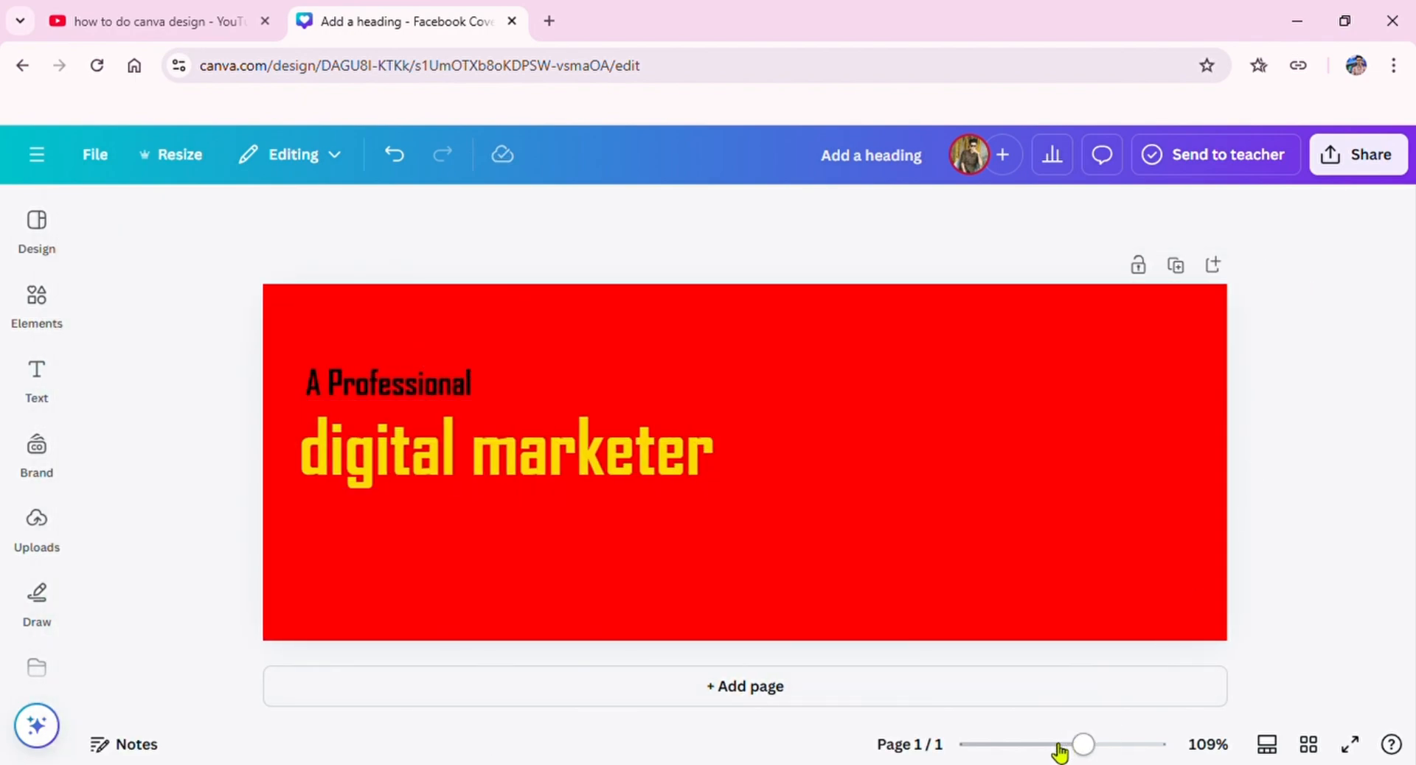
Step: Nudge the "A Professional" heading upward on the cover
drag(1060, 746, 1086, 745)
click(423, 385)
key(Up)
key(Up)
key(Up)
key(Up)
key(Up)
key(Up)
key(Up)
key(Up)
key(Up)
key(Up)
key(Up)
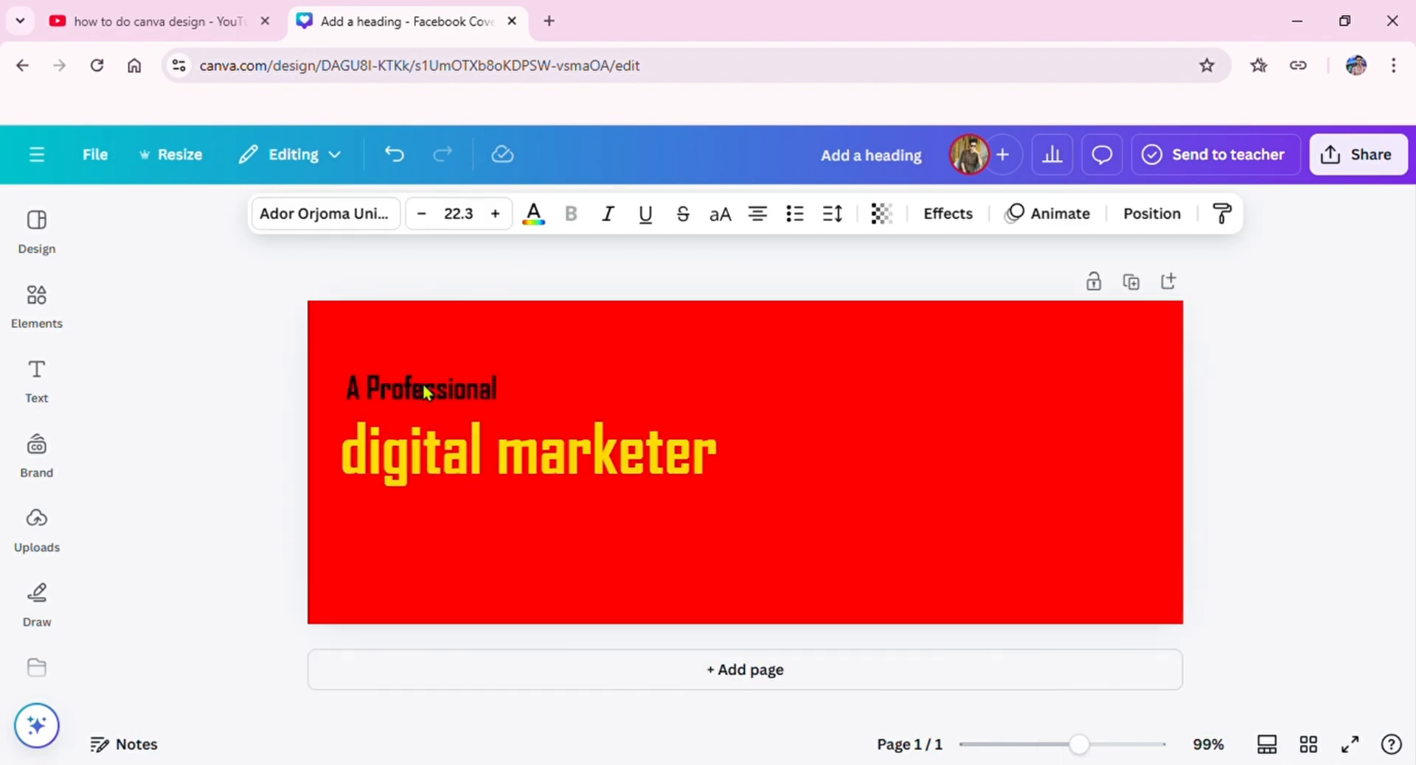
key(Up)
key(Up)
key(Up)
key(Up)
key(Up)
key(Up)
key(Up)
key(Up)
key(Up)
key(Up)
key(Up)
key(Up)
Step: Nudge the "digital marketer" text upward so it sits close beneath "A Professional"
click(458, 460)
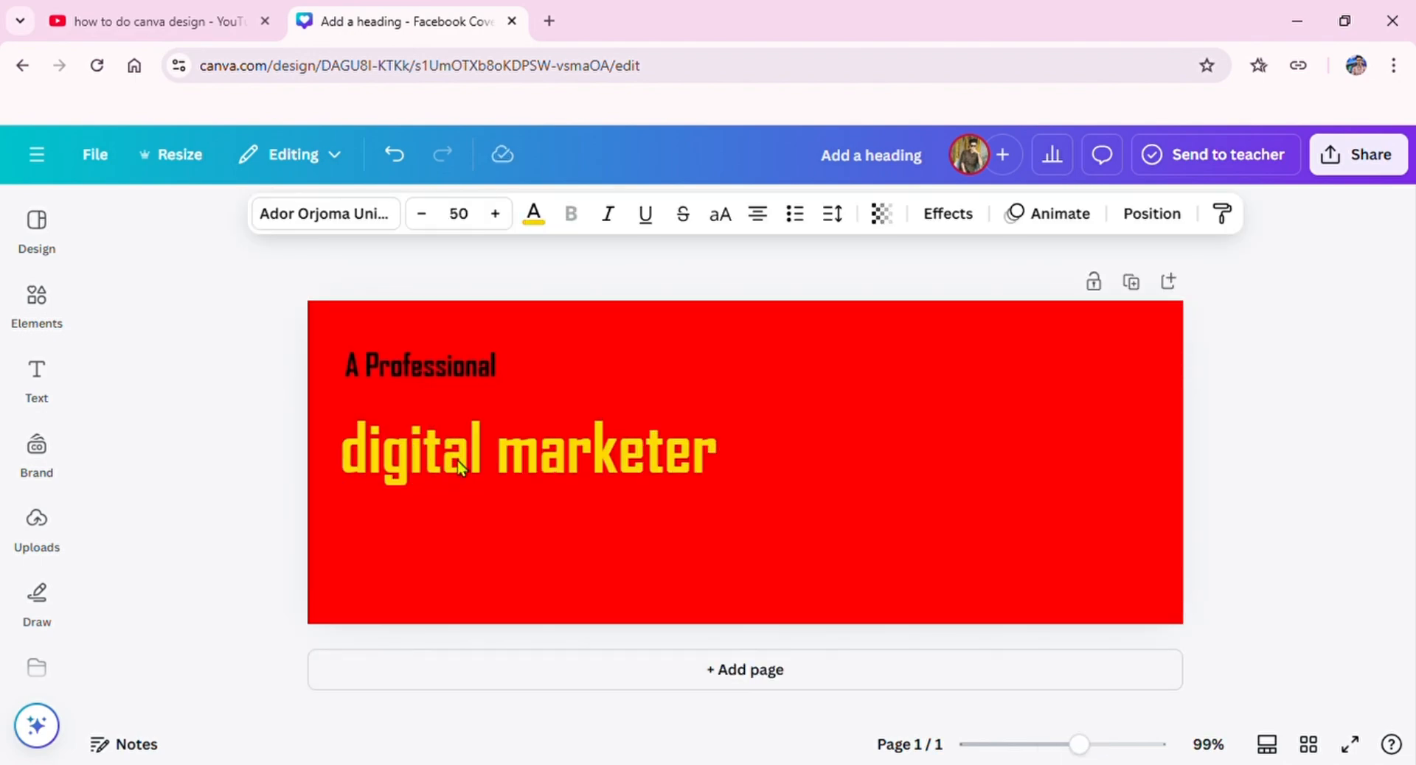
key(Up)
key(Up)
key(Up)
key(Up)
key(Up)
key(Up)
key(Up)
key(Up)
key(Up)
key(Up)
key(Up)
key(Up)
key(Up)
key(Up)
key(Up)
key(Up)
key(Up)
key(Up)
key(Up)
key(Up)
click(1258, 544)
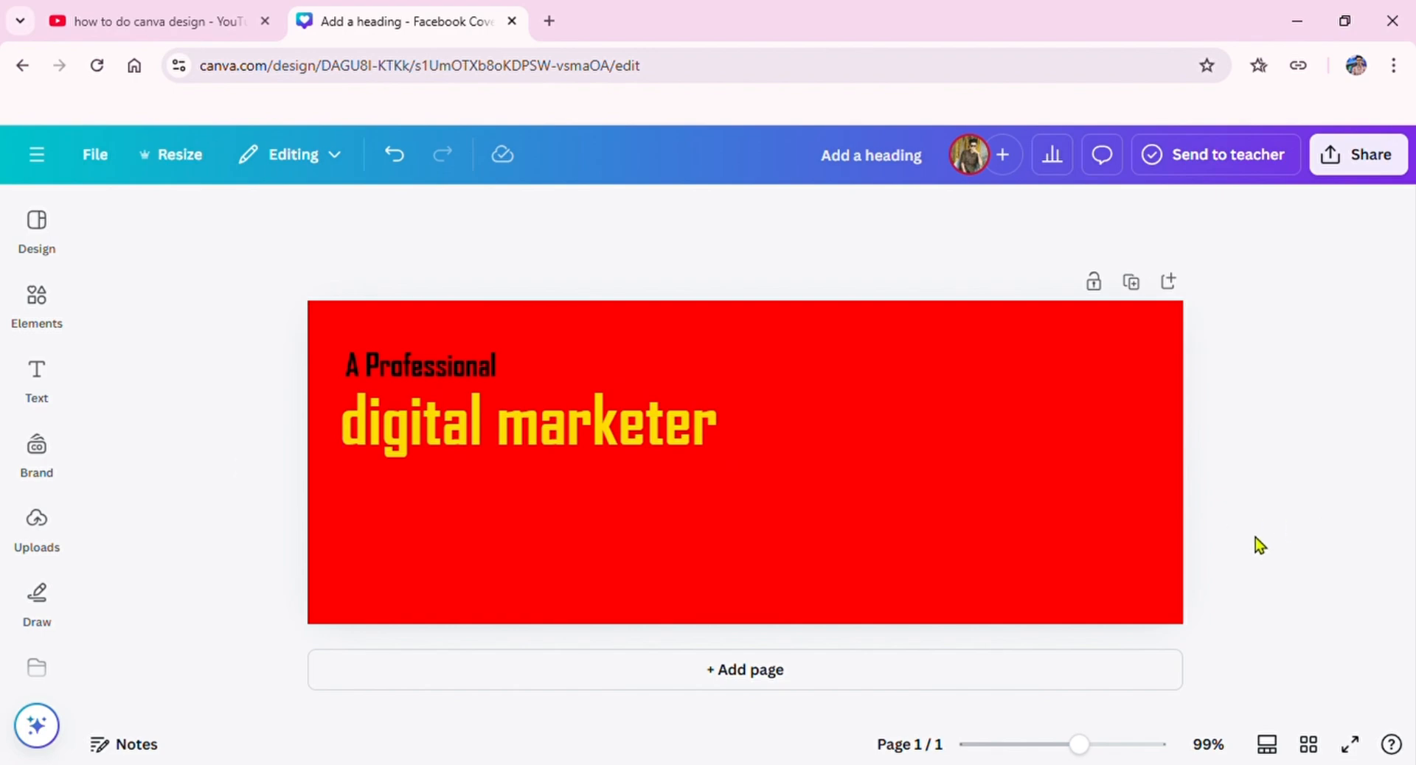
Step: Insert the uploaded photo of the man with glasses and a dark blazer into the cover and enlarge it
click(37, 525)
scroll(229, 493, down, 15)
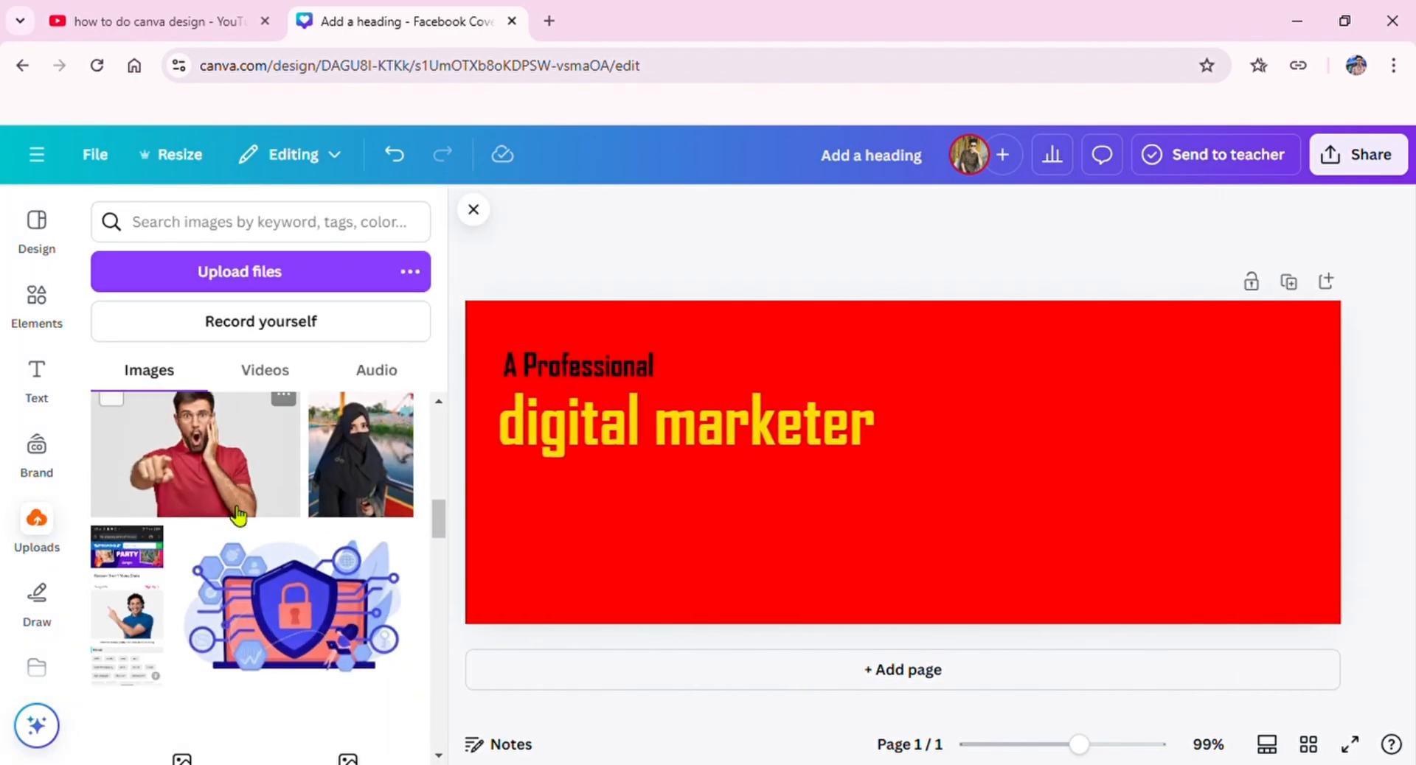
scroll(237, 516, up, 5)
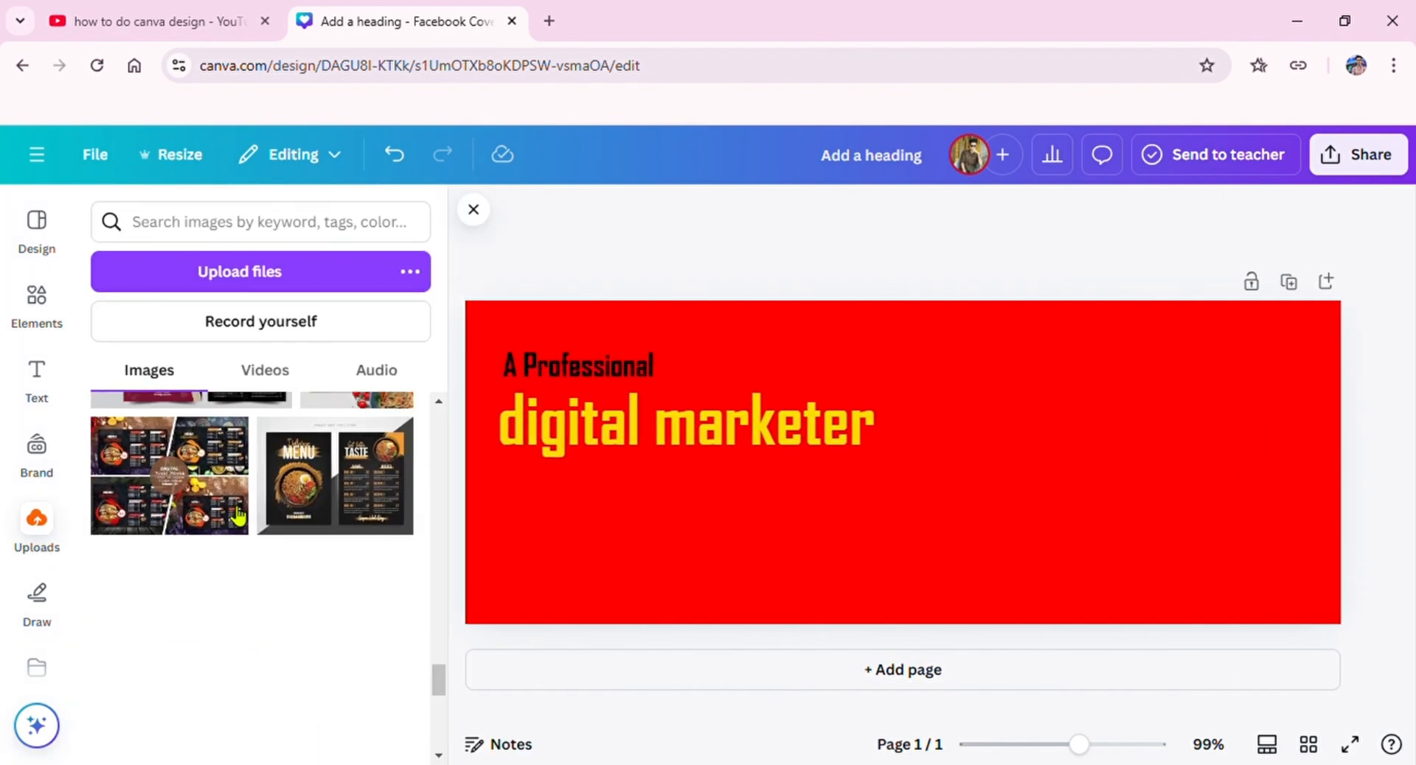
scroll(230, 508, up, 5)
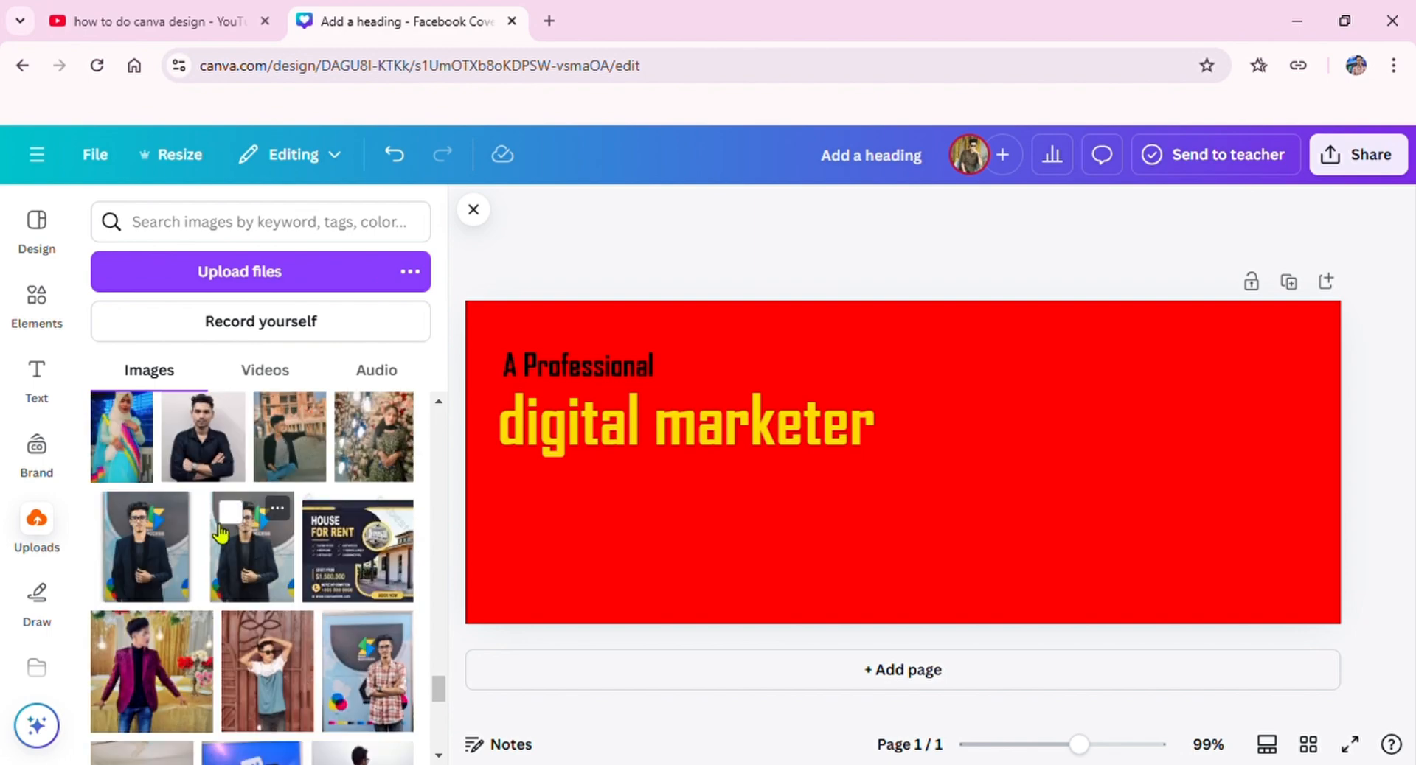
click(148, 546)
drag(926, 553, 1207, 760)
Step: Remove the background of the man's photo and position the cutout on the right side of the cover
click(717, 213)
click(474, 209)
drag(1037, 590, 1055, 529)
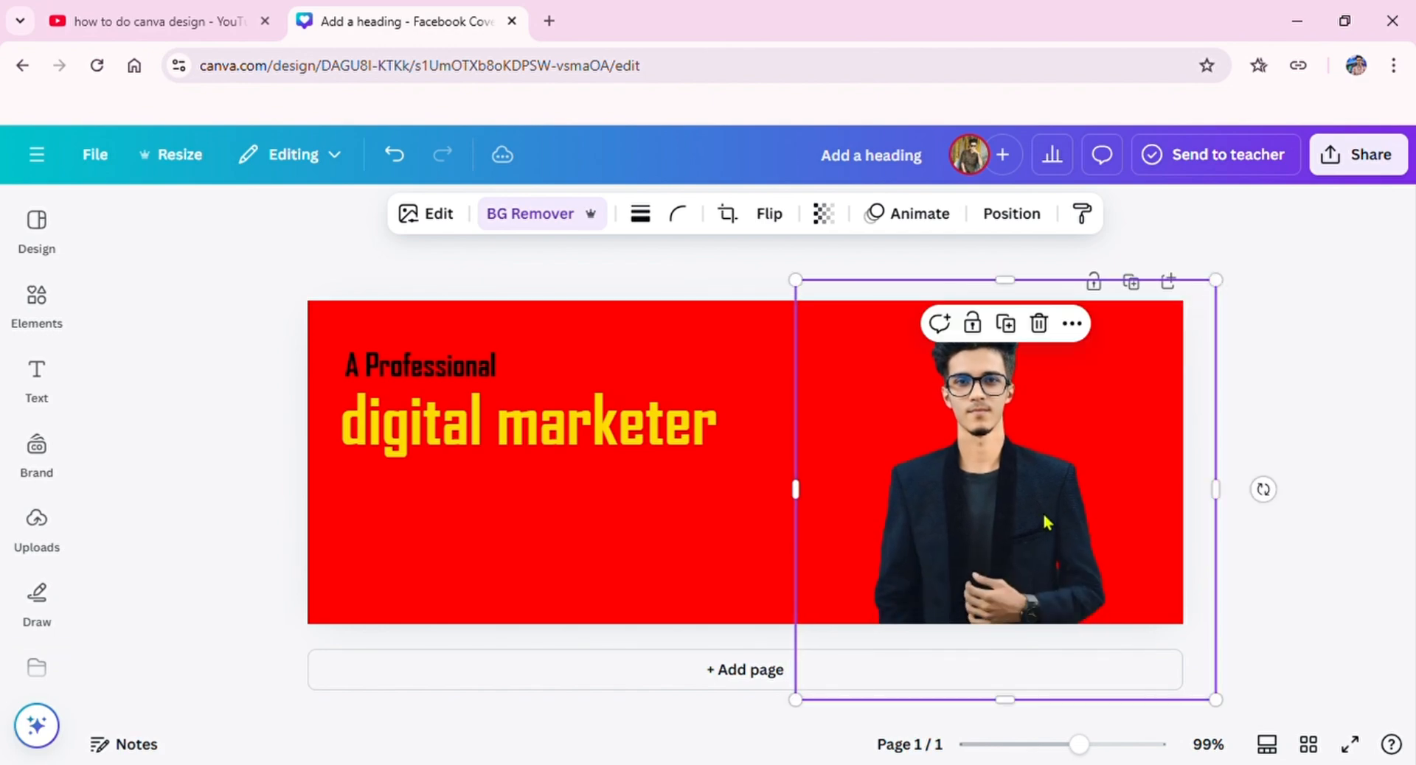
Step: Shrink the man's cutout slightly, shift it a little up and left, and apply a Glow shadow to it
drag(1218, 281, 1211, 288)
mouse_move(984, 592)
mouse_down()
mouse_move(981, 561)
mouse_move(979, 582)
mouse_up()
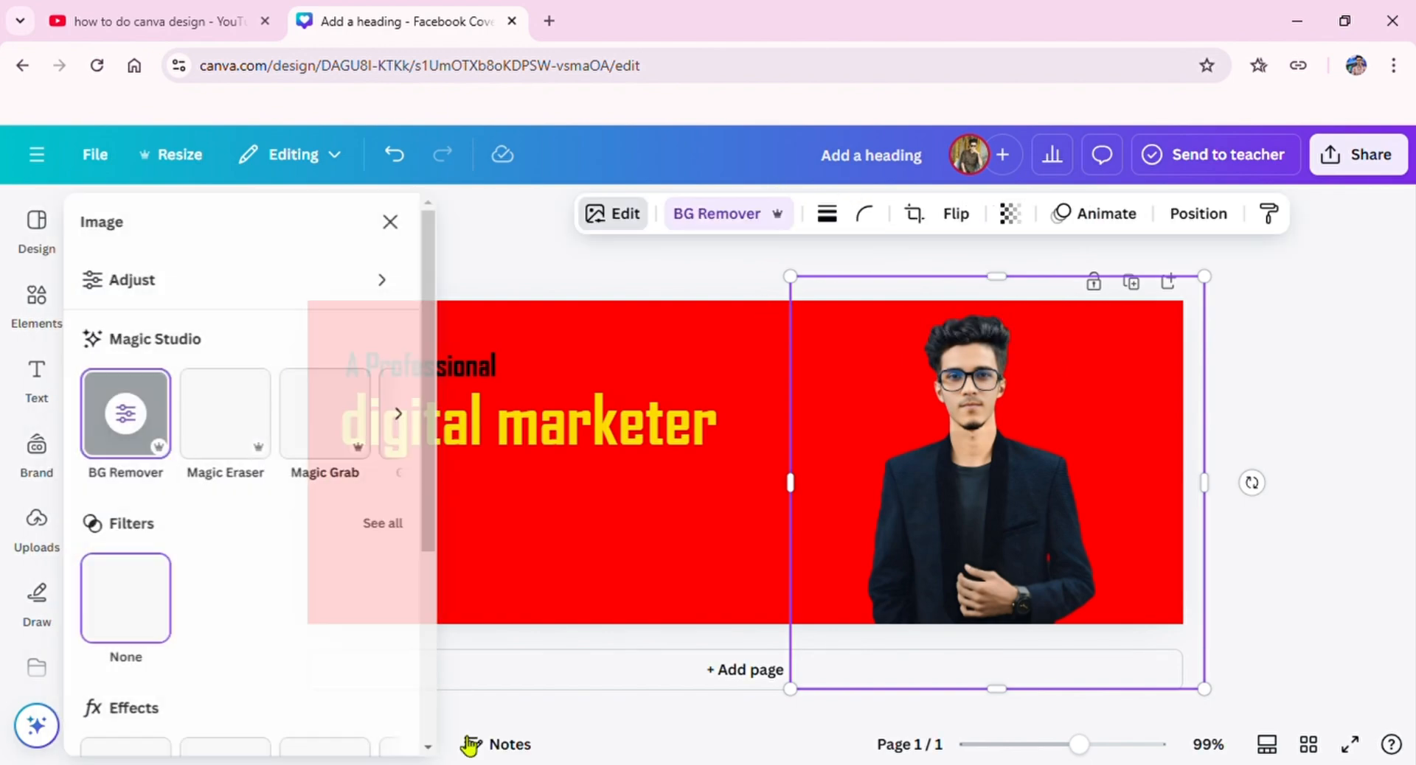
scroll(140, 579, down, 3)
click(136, 472)
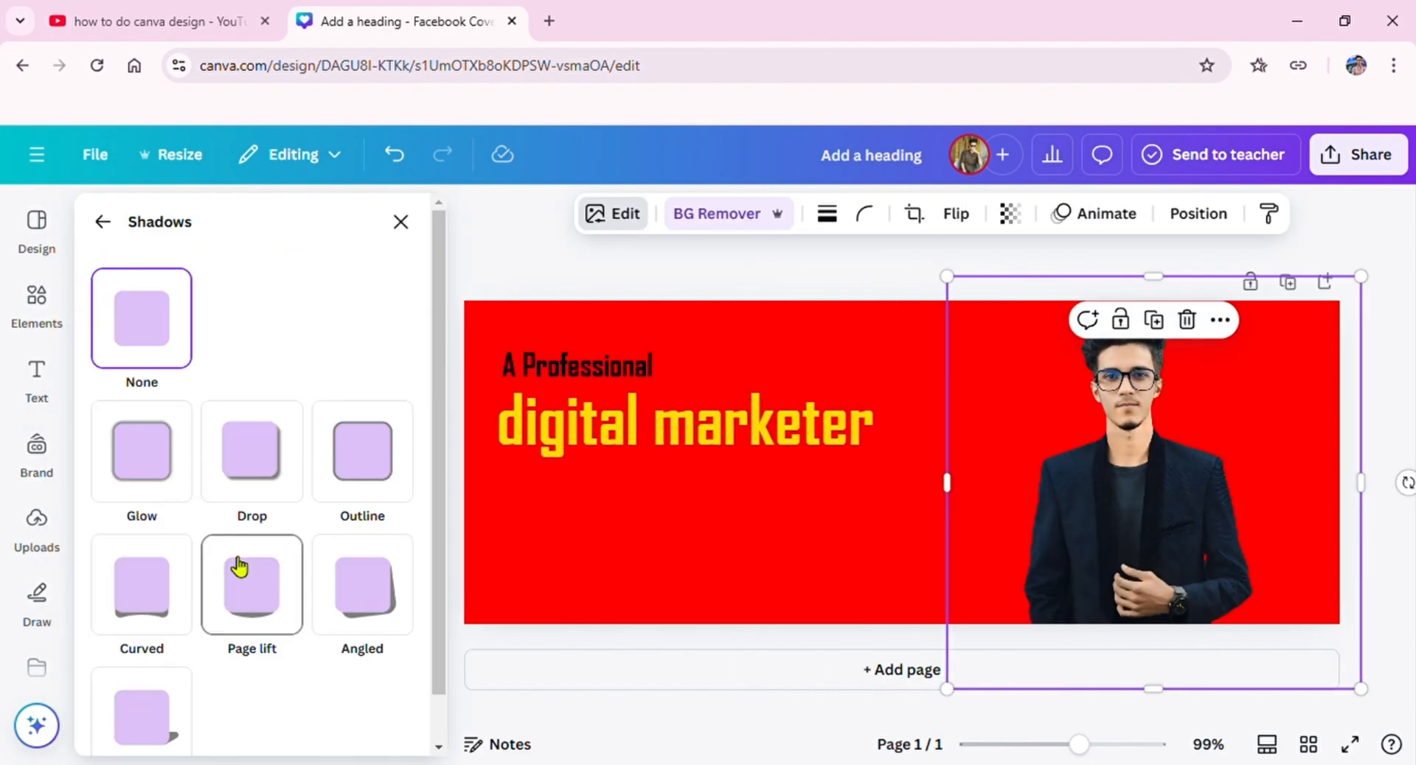
click(188, 492)
scroll(190, 495, down, 4)
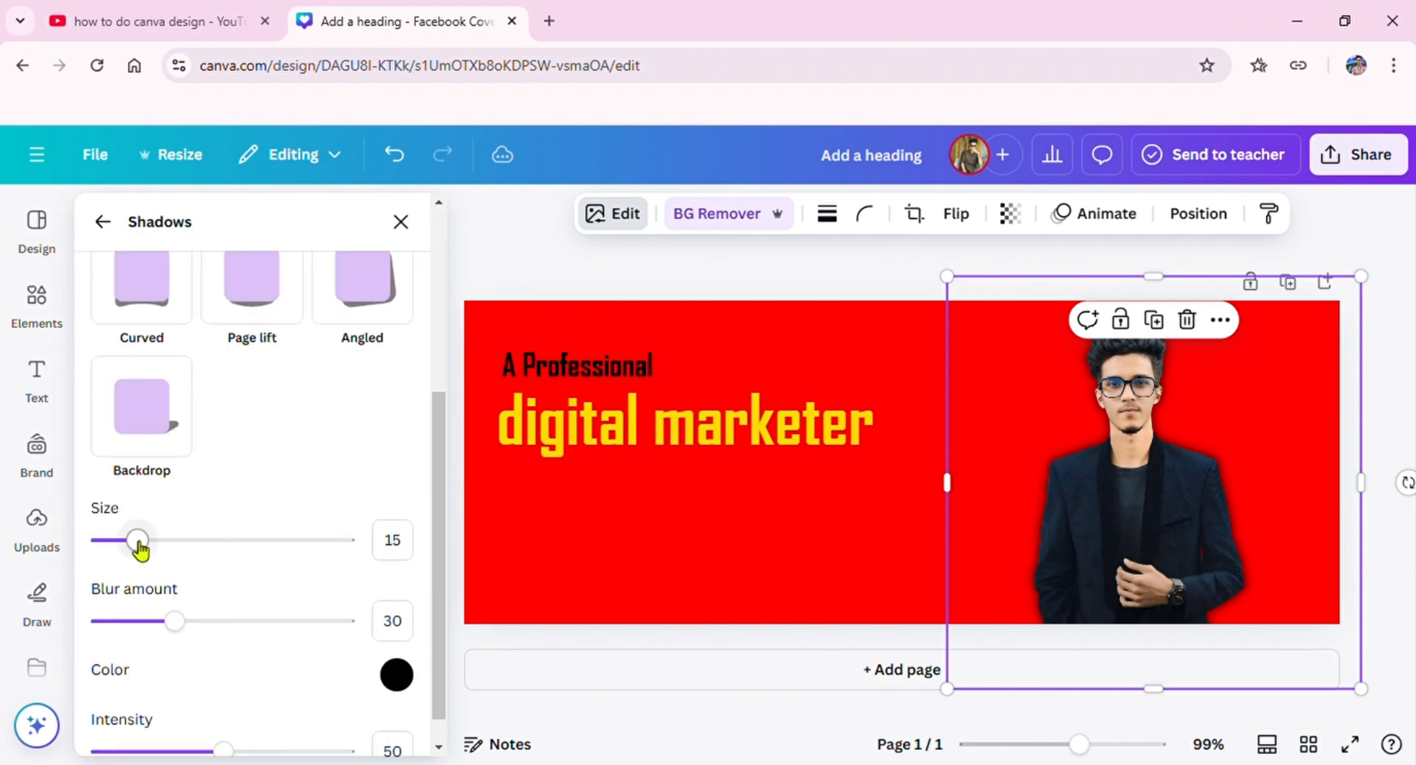
Step: Set the cutout's glow to size 35, blur amount 24 and color #EFDBDB, and adjust its intensity
drag(139, 542, 186, 540)
drag(196, 627, 169, 652)
scroll(167, 699, down, 1)
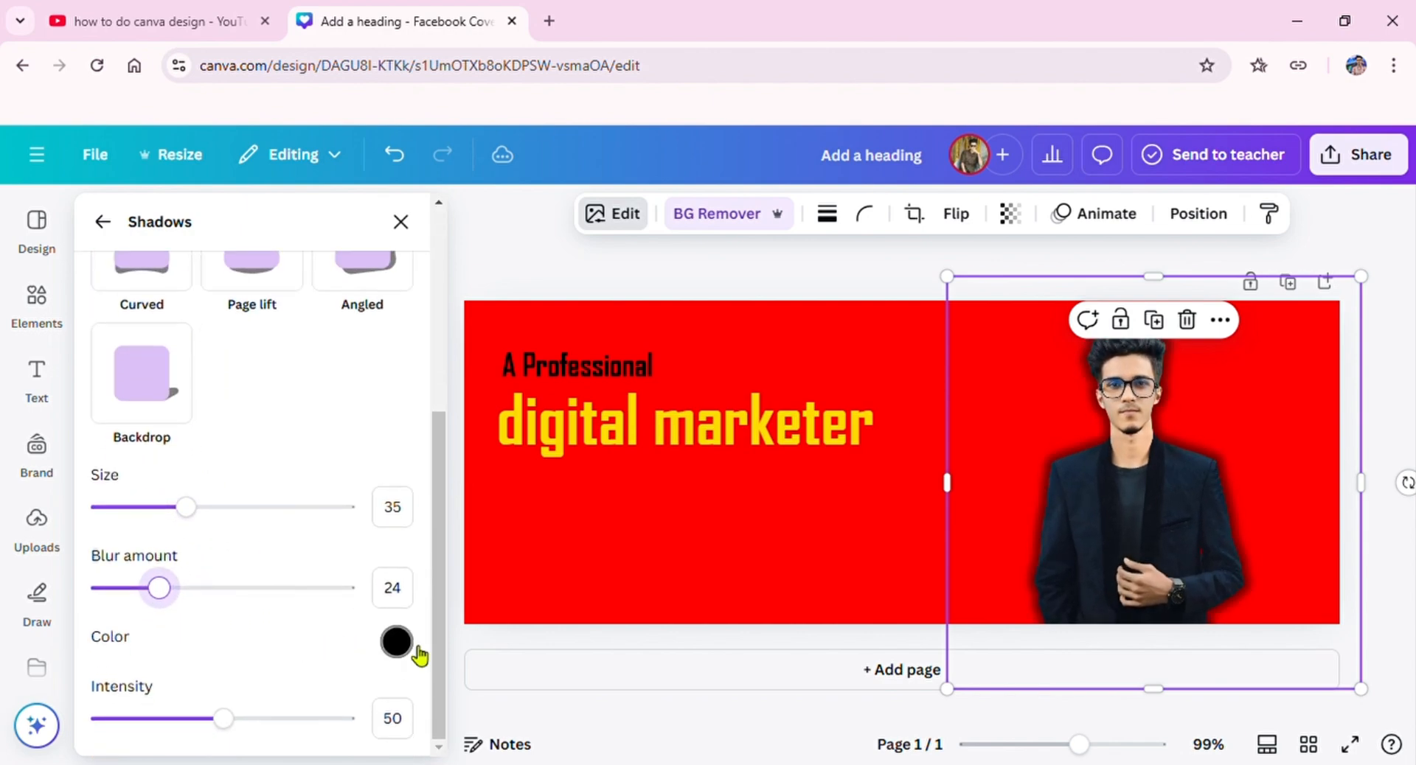
click(396, 642)
drag(449, 475, 409, 400)
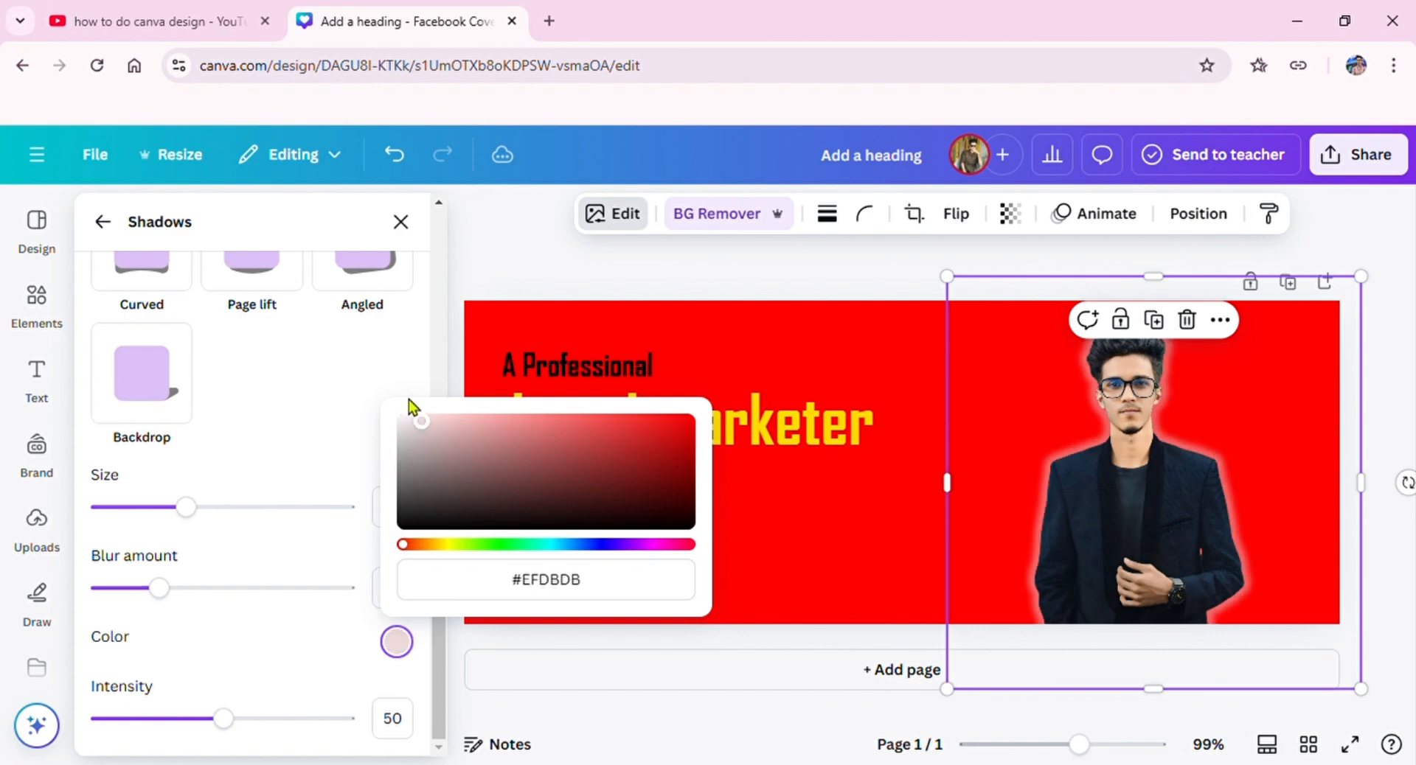
drag(223, 719, 209, 730)
click(401, 223)
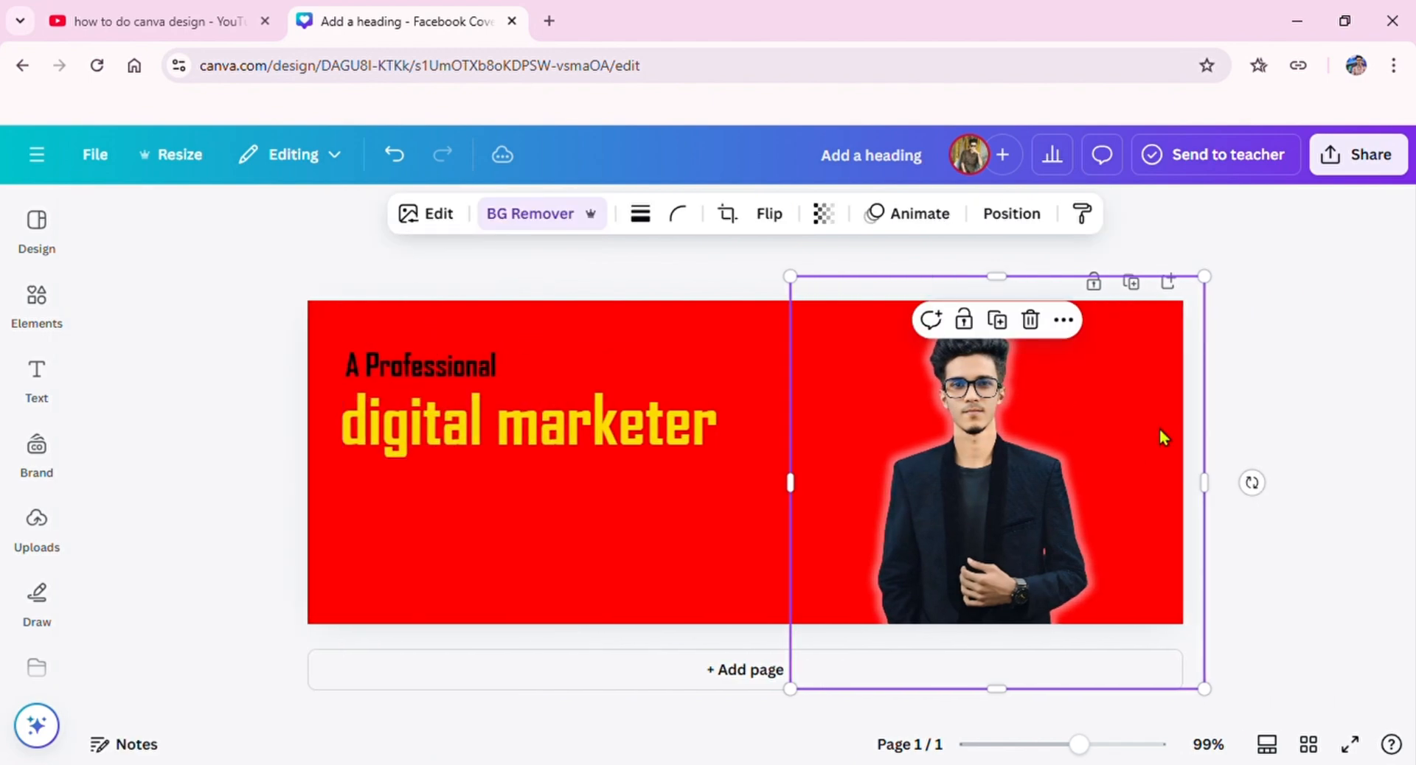
Step: Enlarge the glowing cutout slightly and move it a little down and left on the cover
drag(1206, 276, 1224, 257)
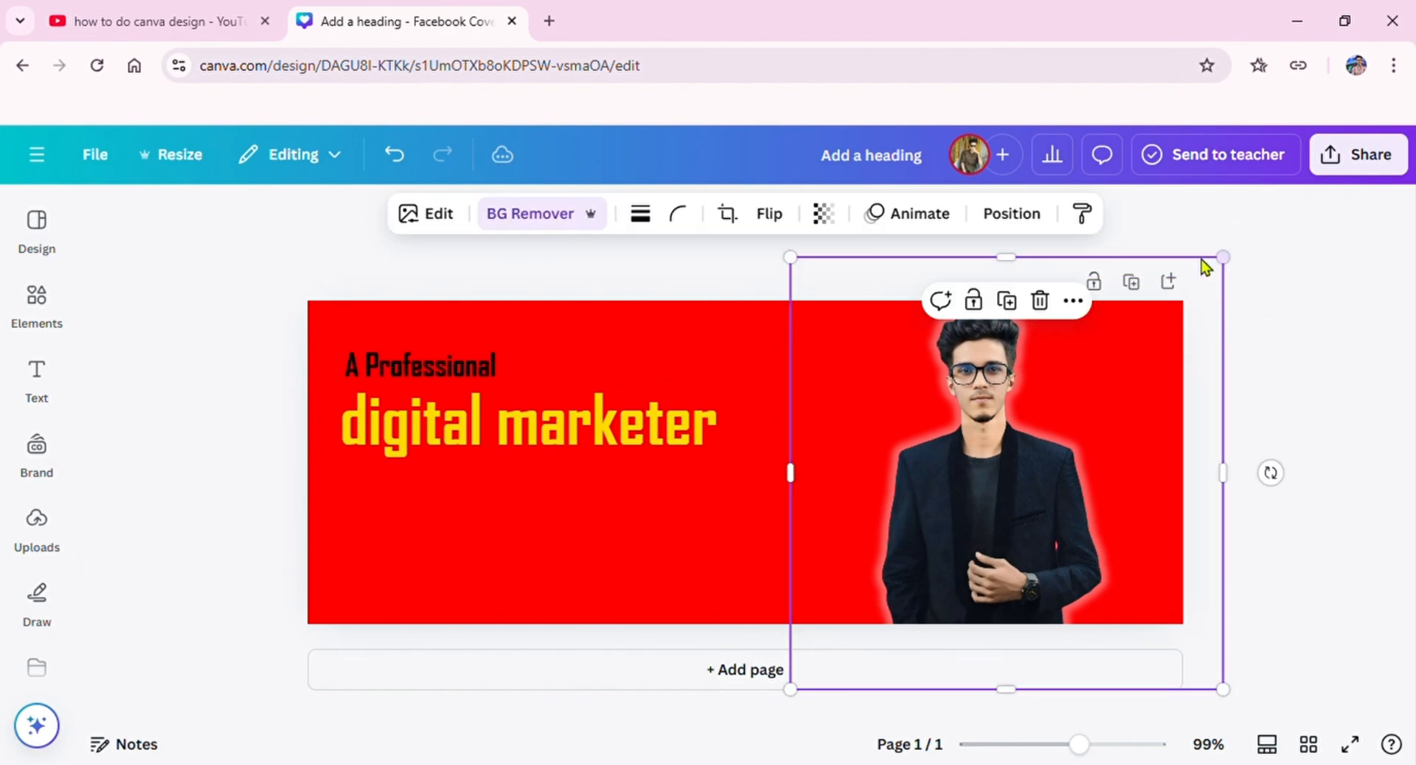
mouse_move(1033, 527)
mouse_down()
mouse_move(996, 545)
mouse_move(1022, 536)
mouse_up()
click(1348, 399)
Step: Widen the "digital marketer" text box and nudge the text so it sits closely beneath "A Professional"
click(667, 418)
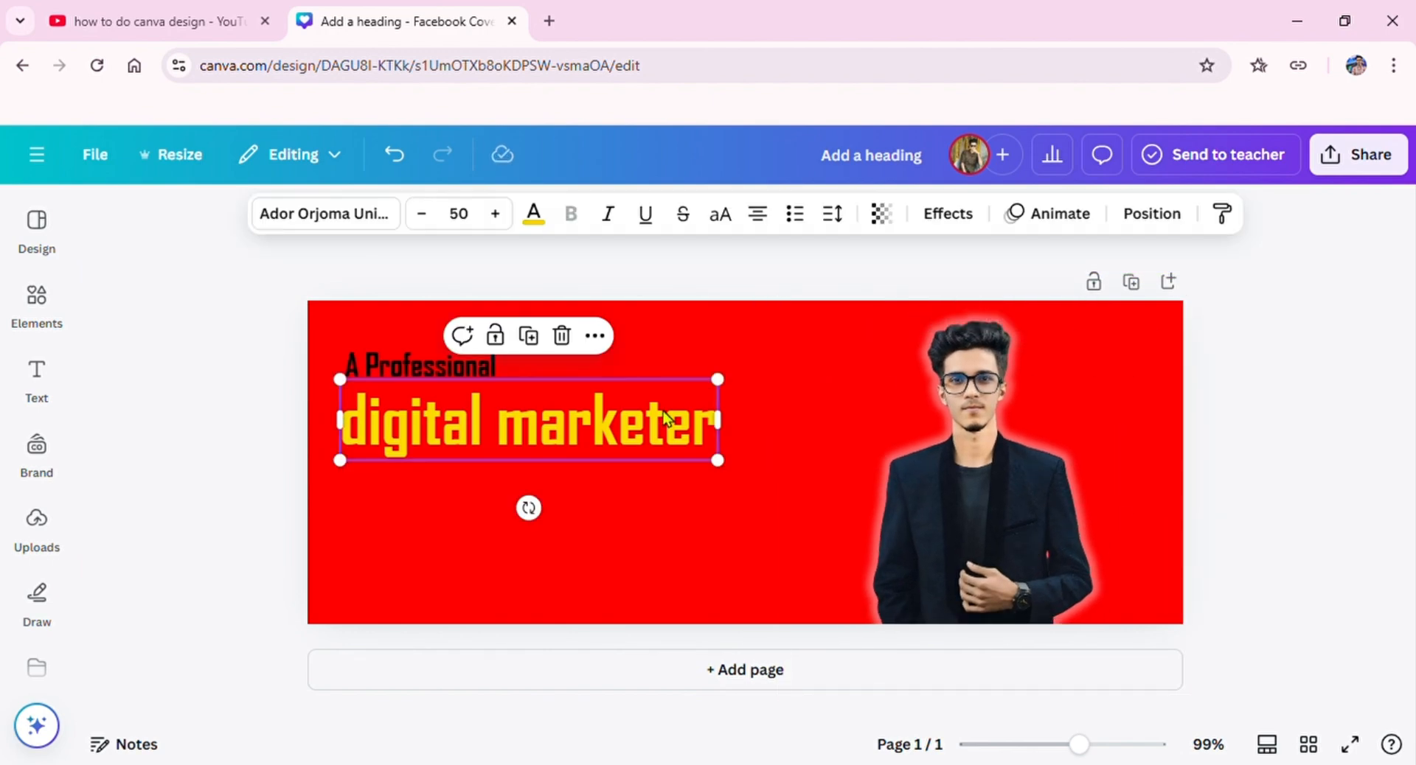
drag(729, 425, 692, 413)
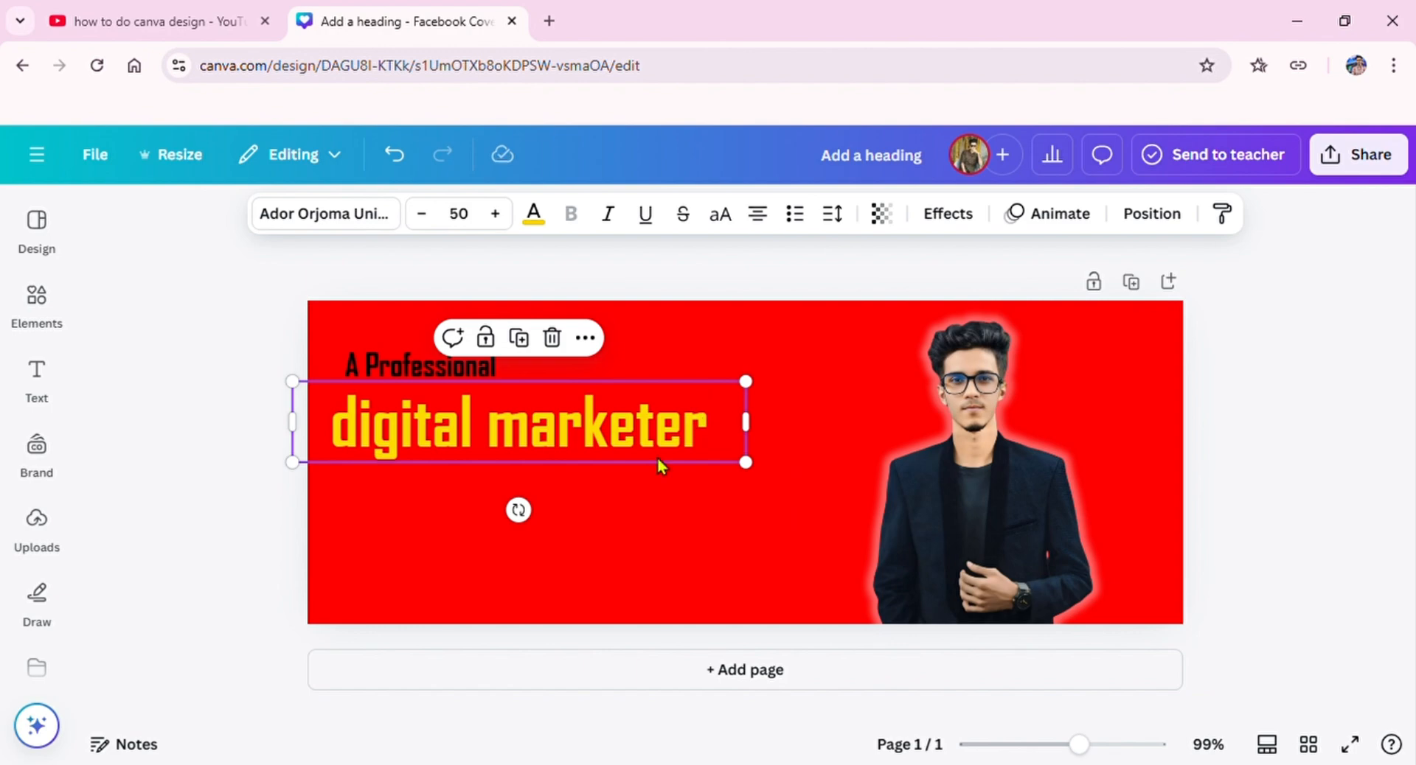
drag(657, 459, 686, 458)
drag(378, 443, 355, 441)
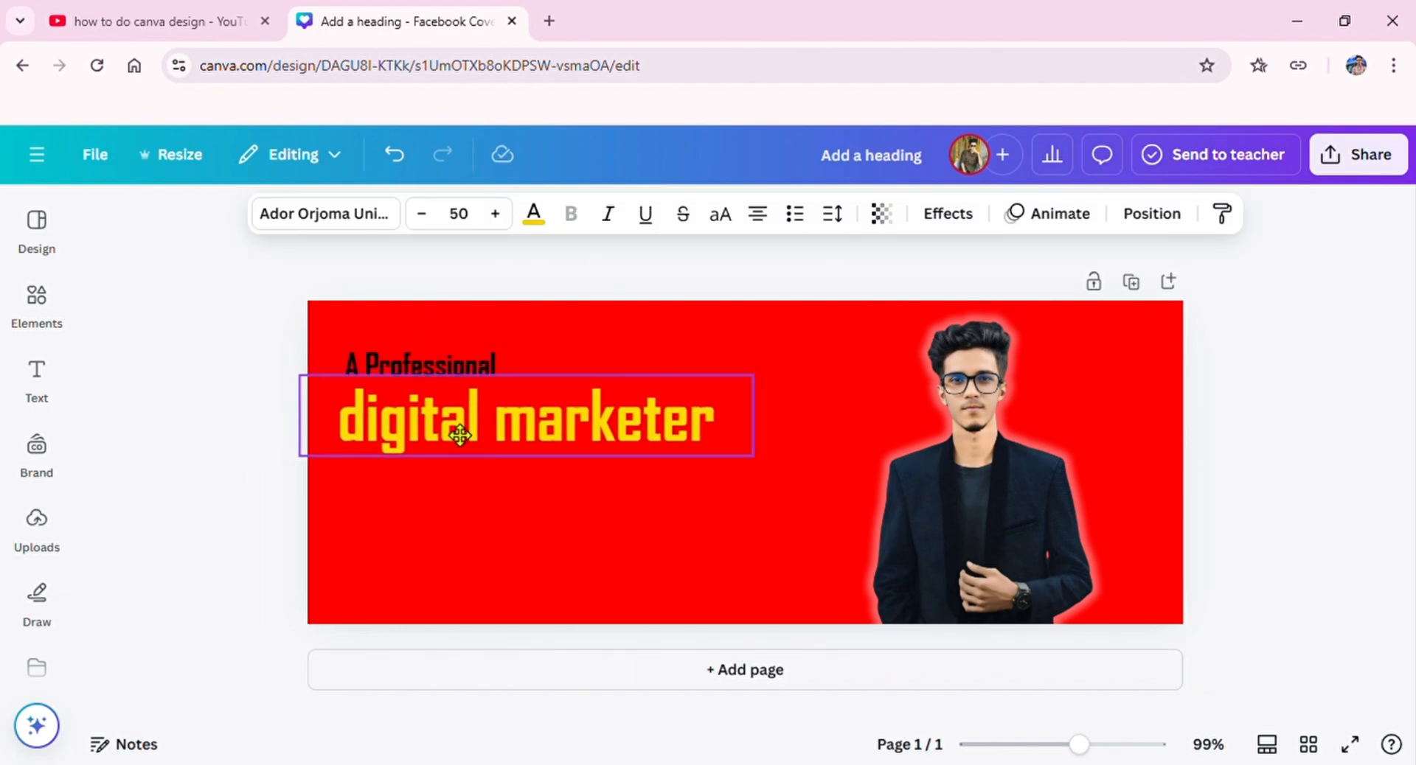
Step: Enlarge the "A Professional" heading to size 27.2 and move "digital marketer" slightly down and left beneath it
click(351, 365)
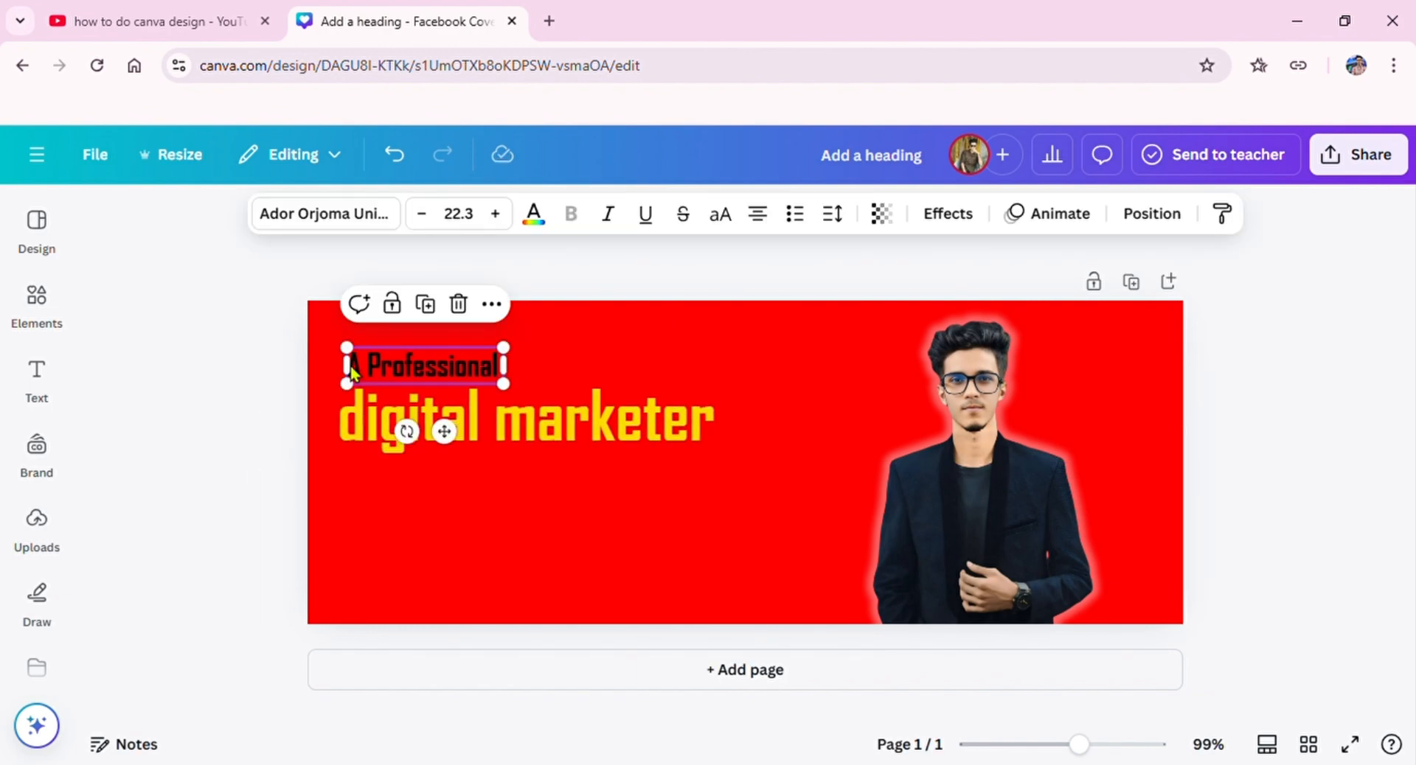
mouse_move(502, 384)
mouse_down()
mouse_move(553, 392)
mouse_move(528, 391)
mouse_up()
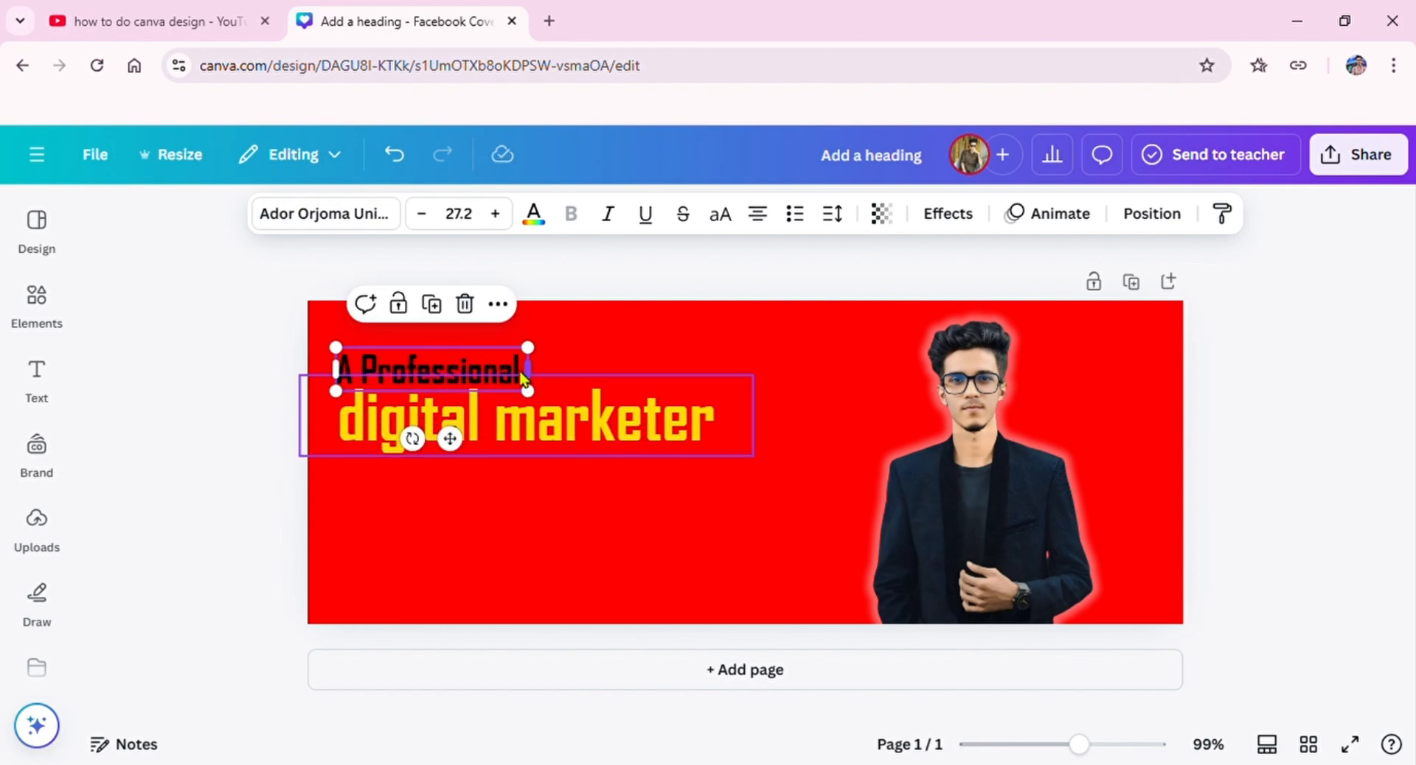
drag(461, 444, 464, 444)
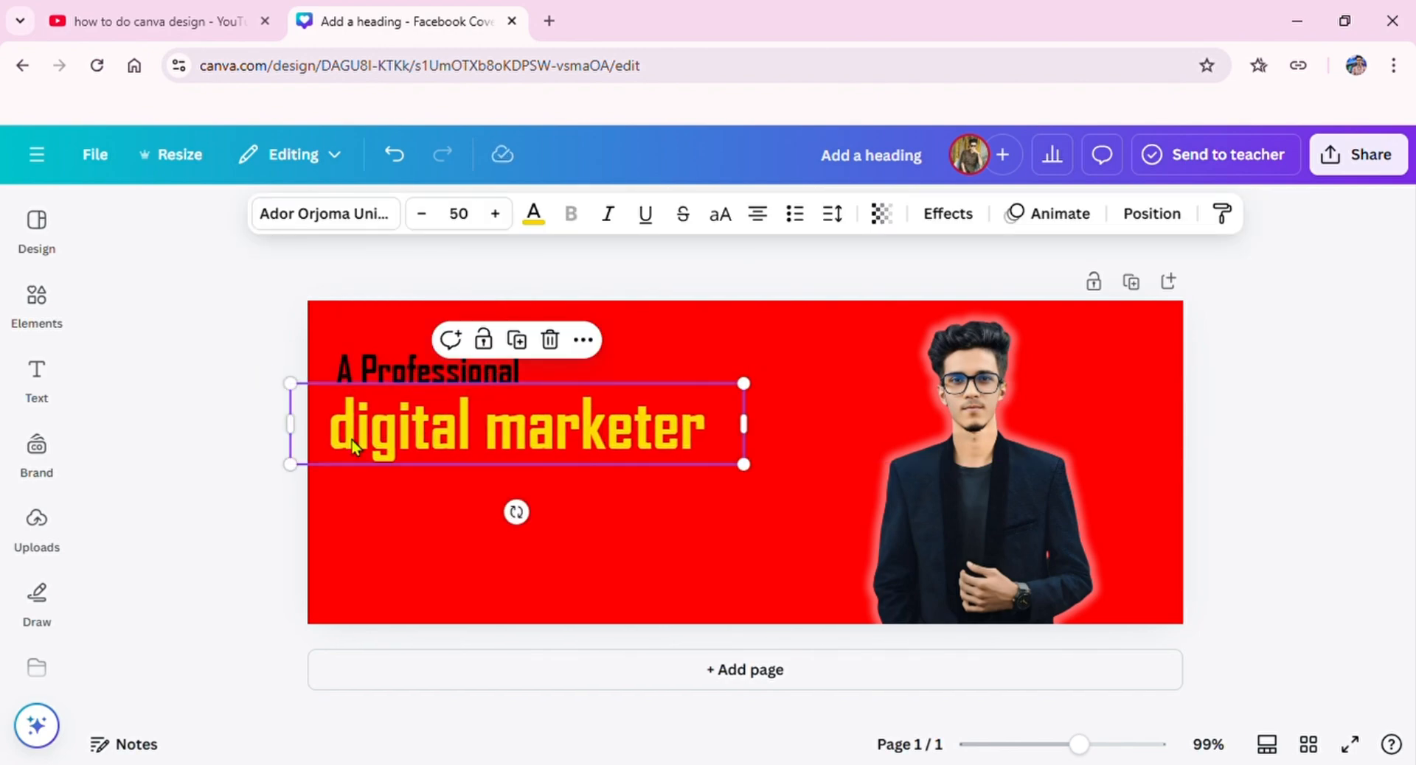
click(264, 459)
Step: Search the elements for "social media icon" and show all matching graphics
click(37, 298)
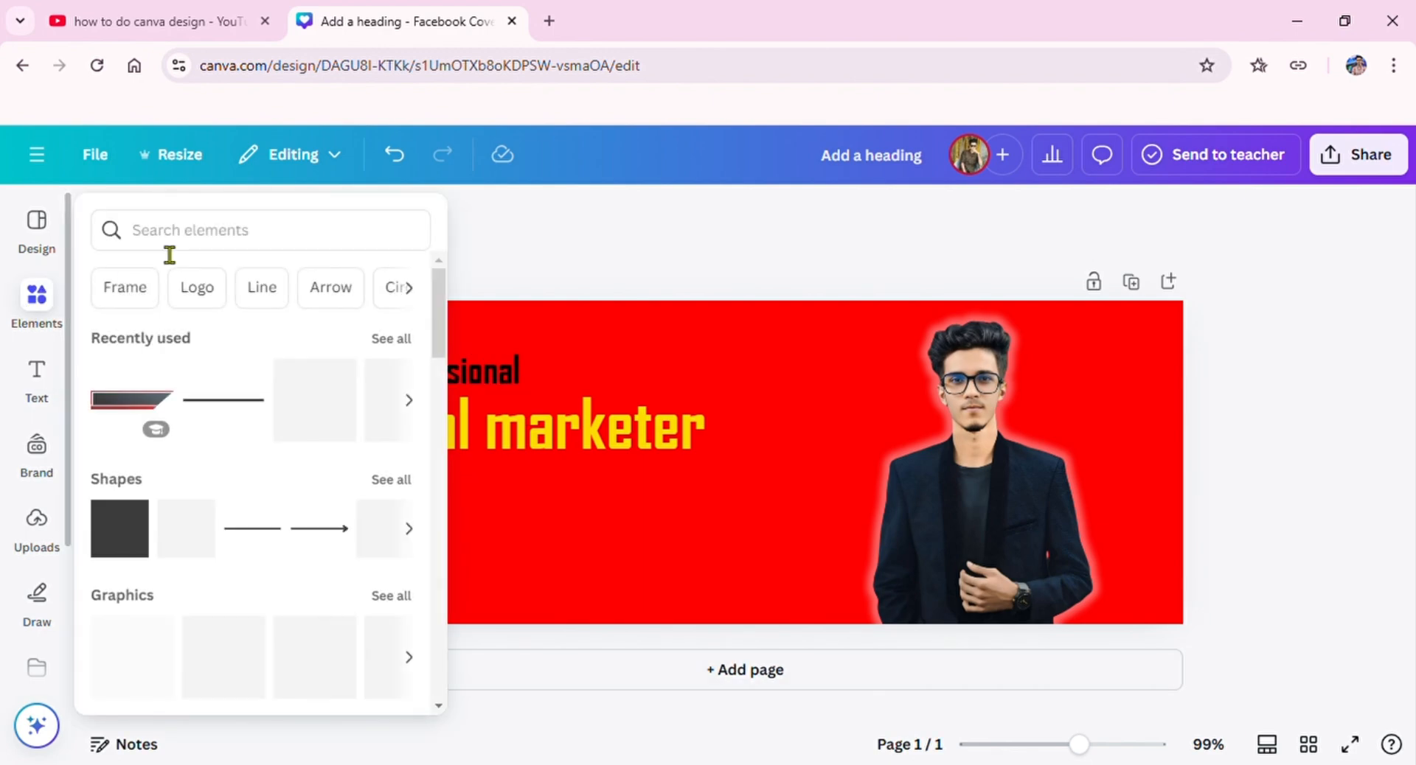
click(177, 236)
text(soci)
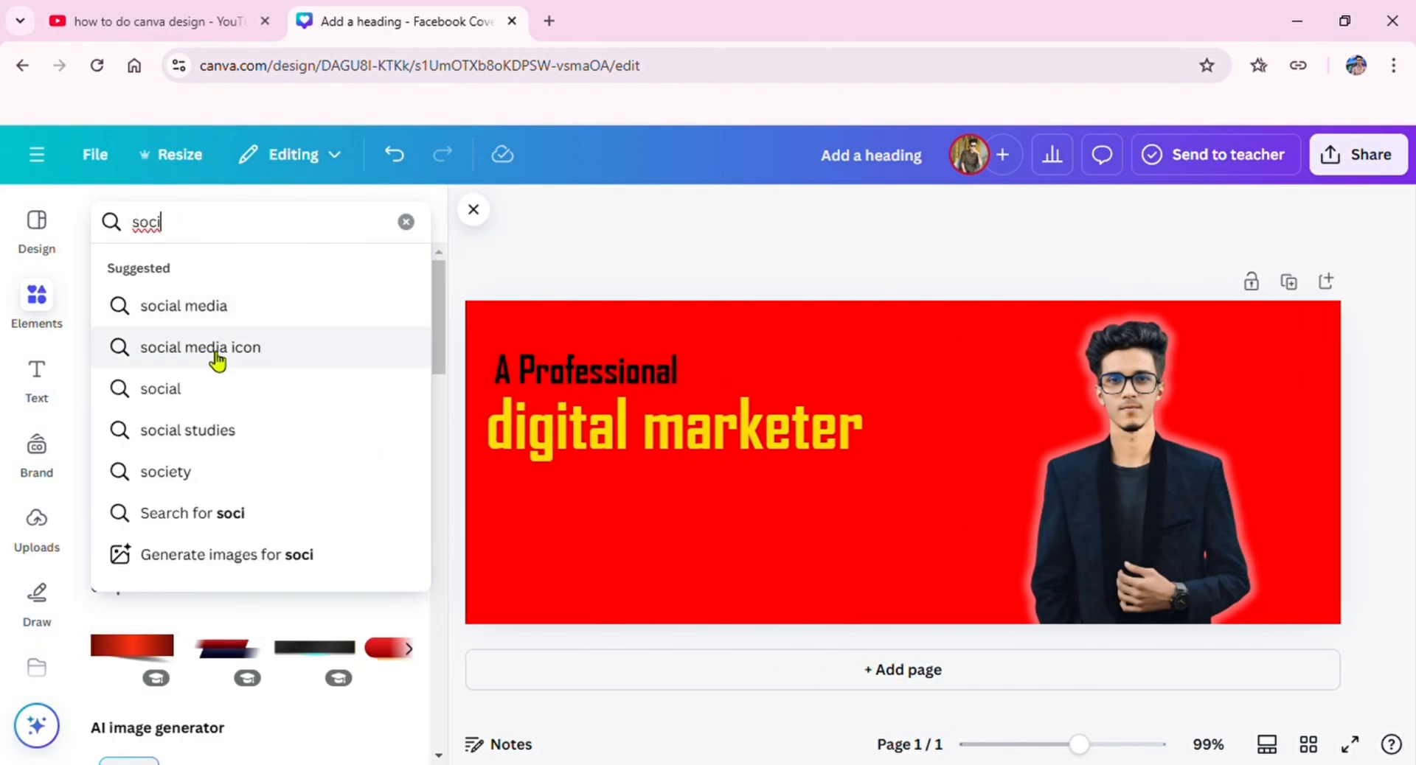
click(213, 352)
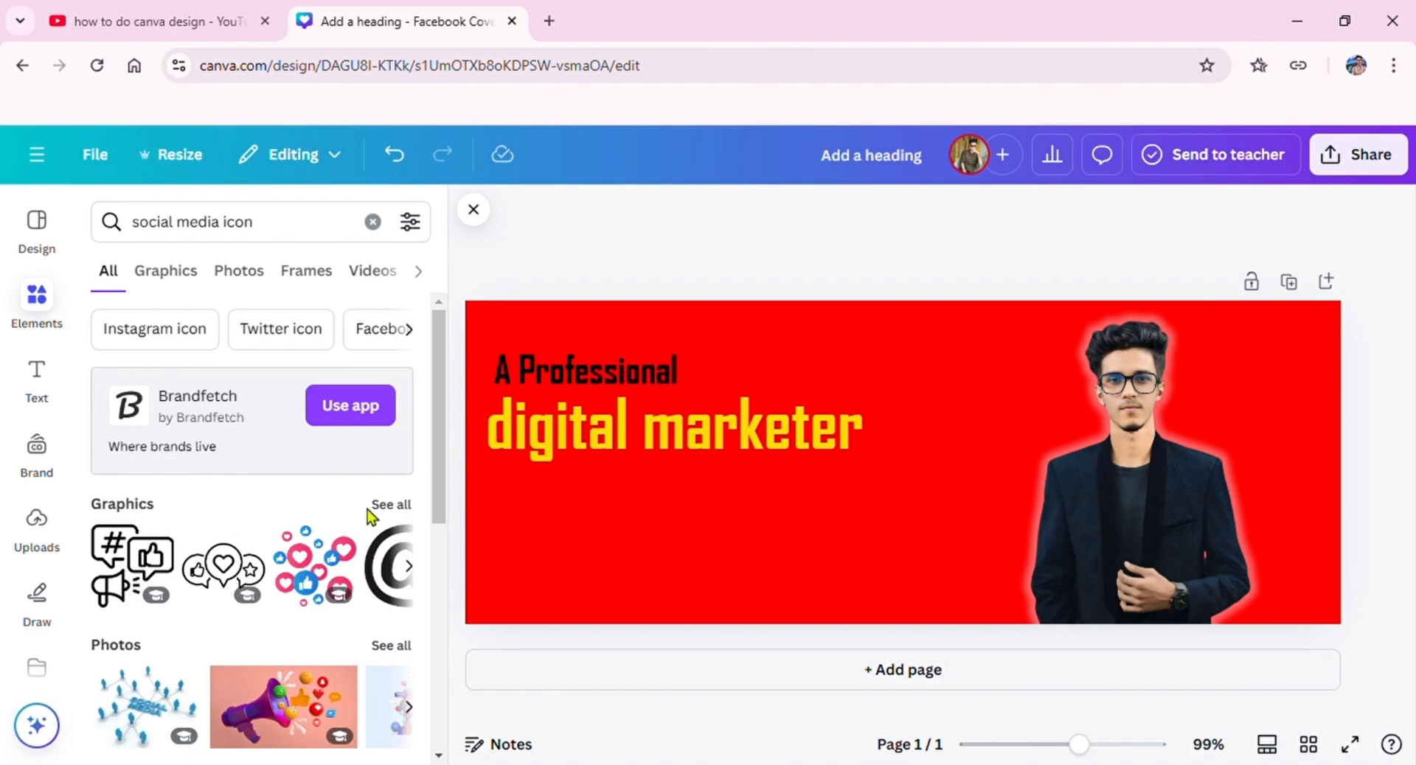
click(376, 504)
Step: Insert the round blue Spotify icon from the social media graphics into the cover
scroll(243, 582, down, 5)
scroll(242, 579, down, 10)
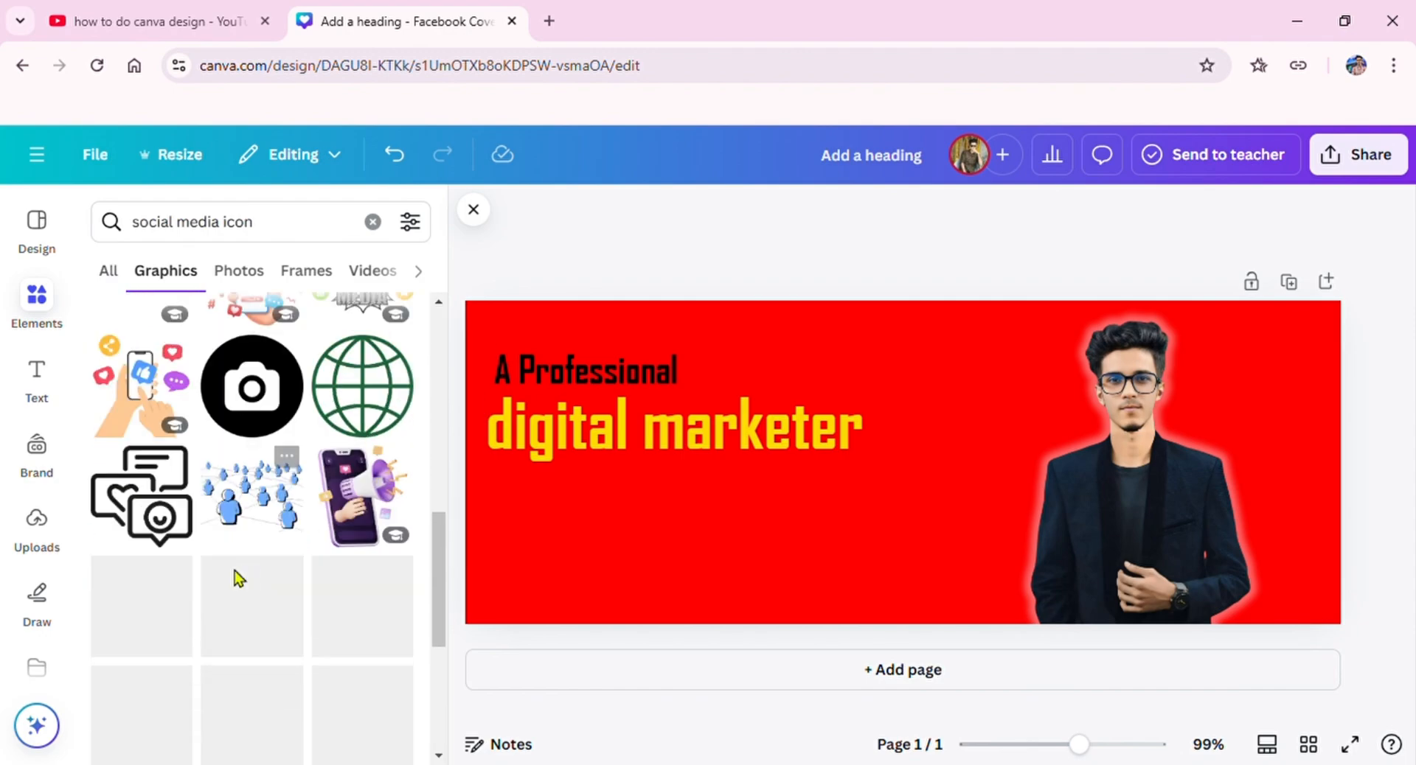
scroll(243, 579, down, 4)
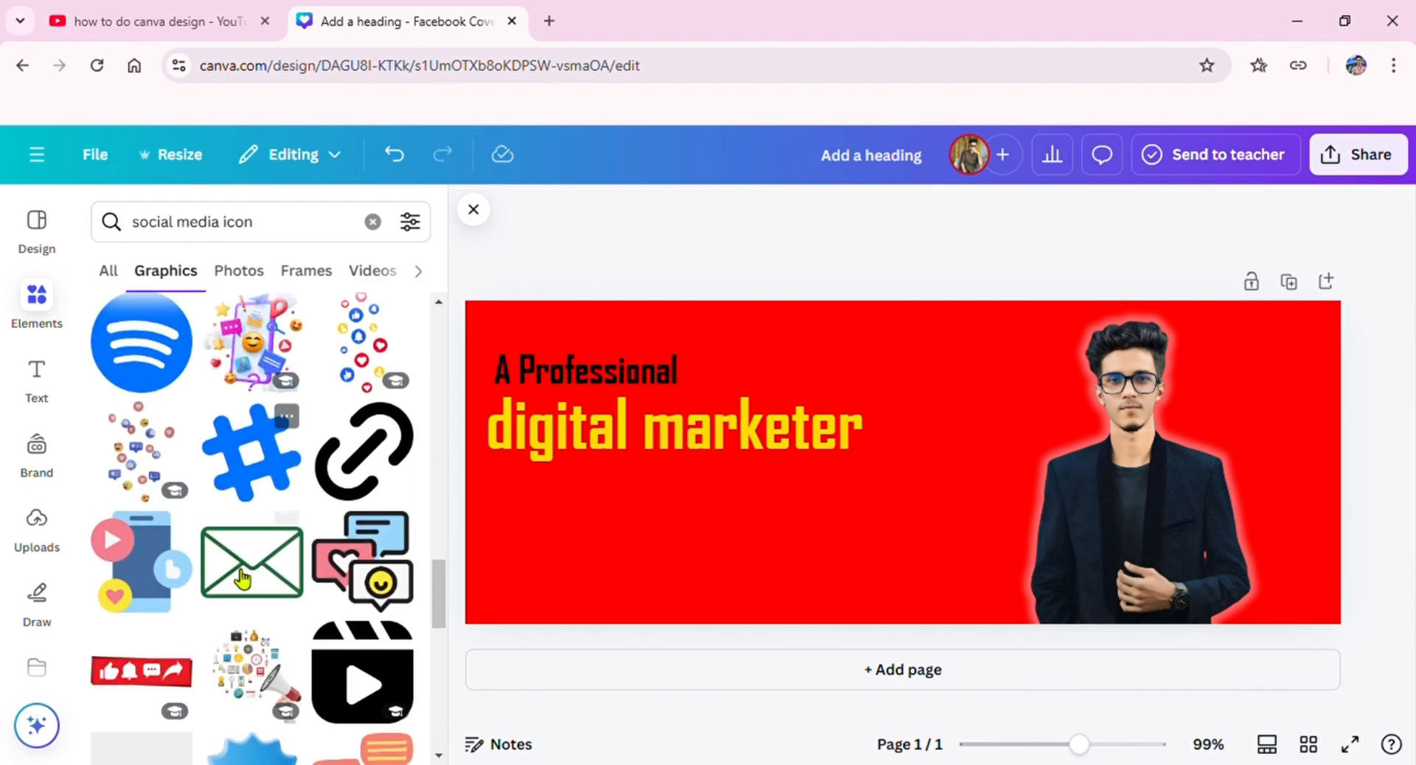
scroll(242, 576, up, 1)
click(158, 489)
Step: Insert the dark globe icon with a white circular border into the cover
scroll(163, 509, down, 4)
scroll(177, 525, down, 8)
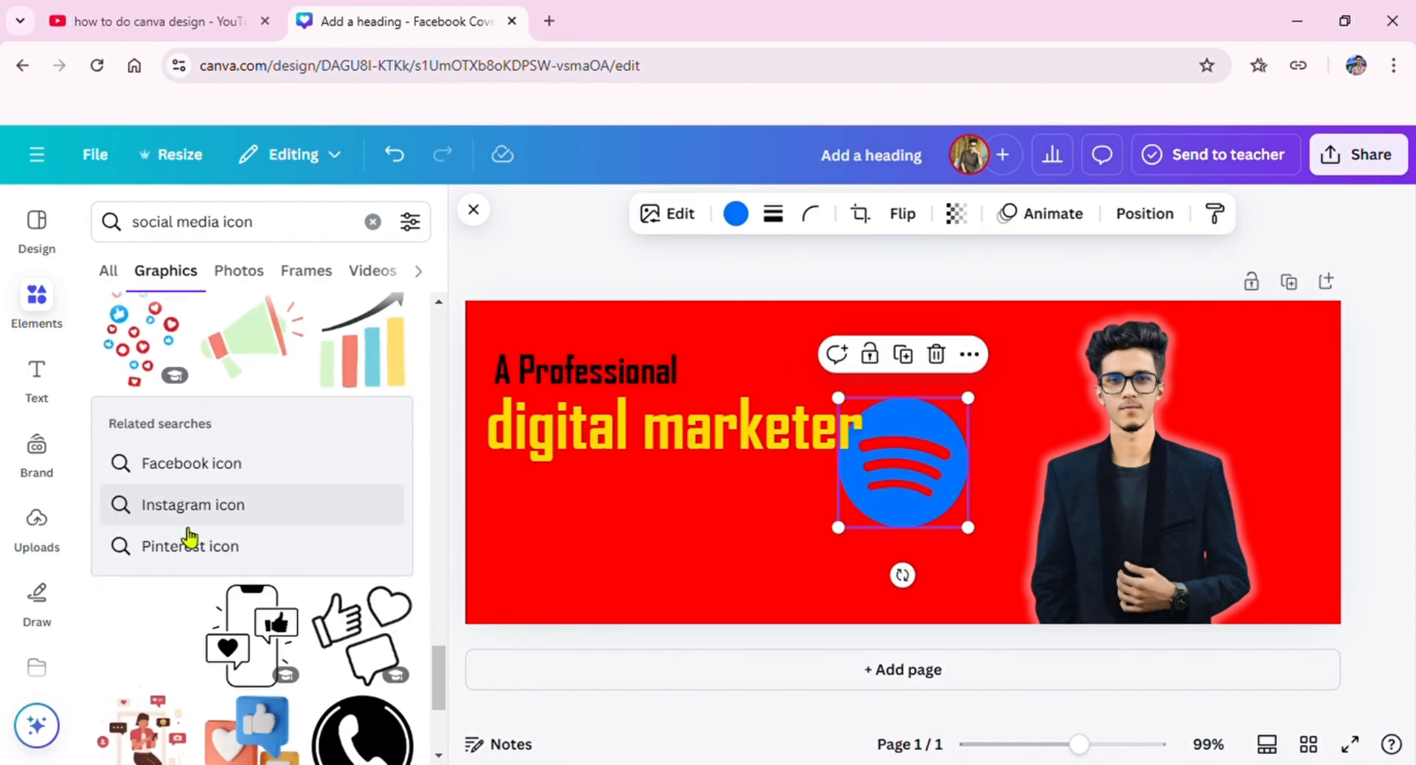
scroll(189, 538, down, 10)
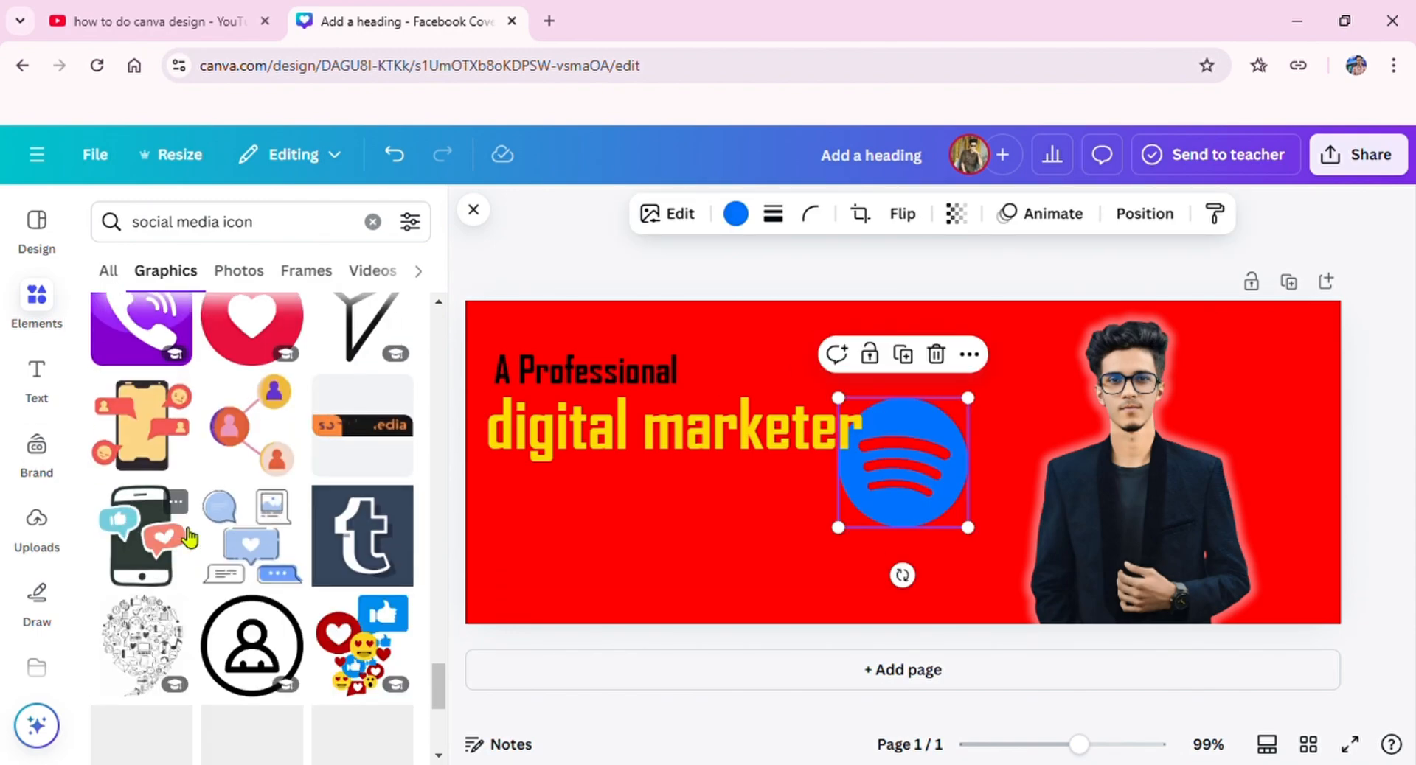
scroll(182, 532, down, 5)
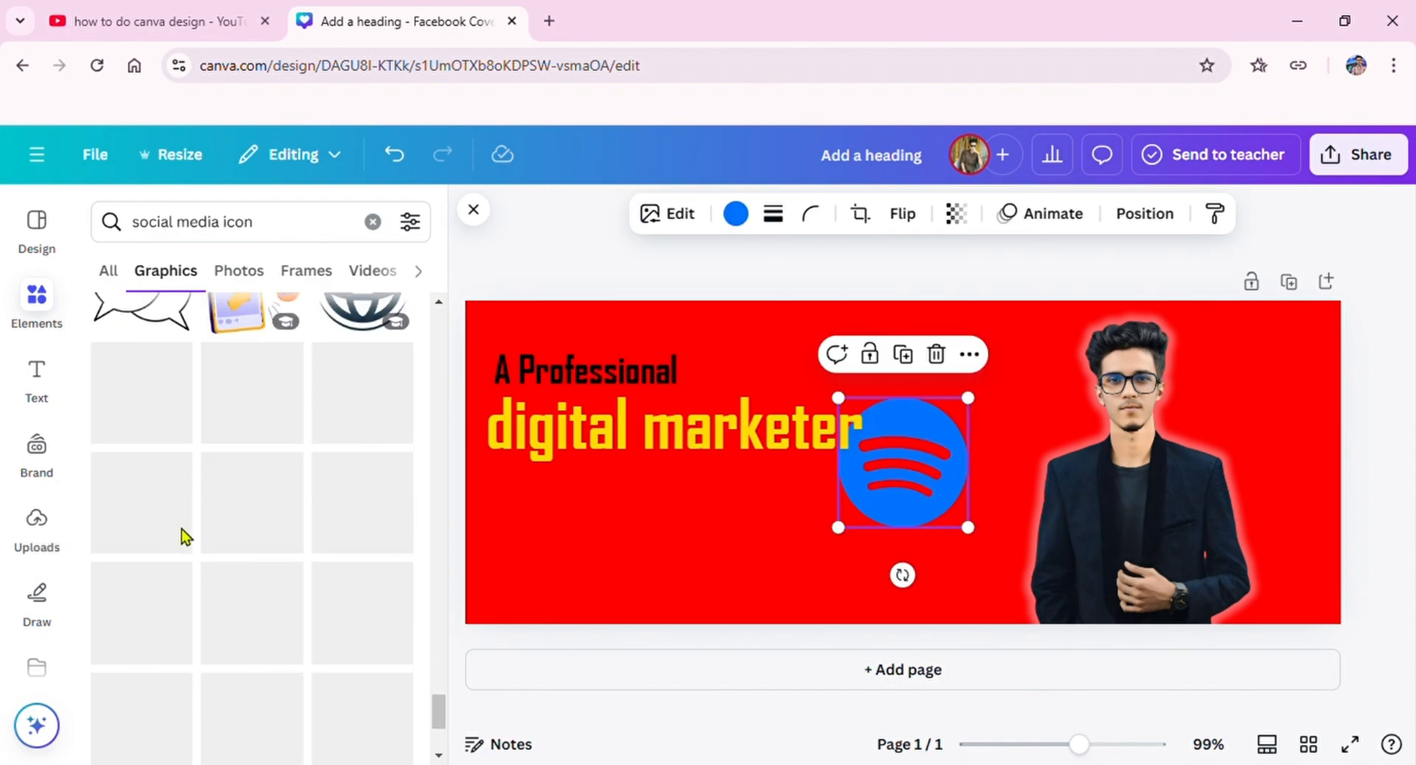
scroll(183, 536, up, 4)
click(360, 595)
Step: Search the graphics for "fb logo" and insert the rounded-square Instagram-style outline icon
scroll(174, 569, down, 7)
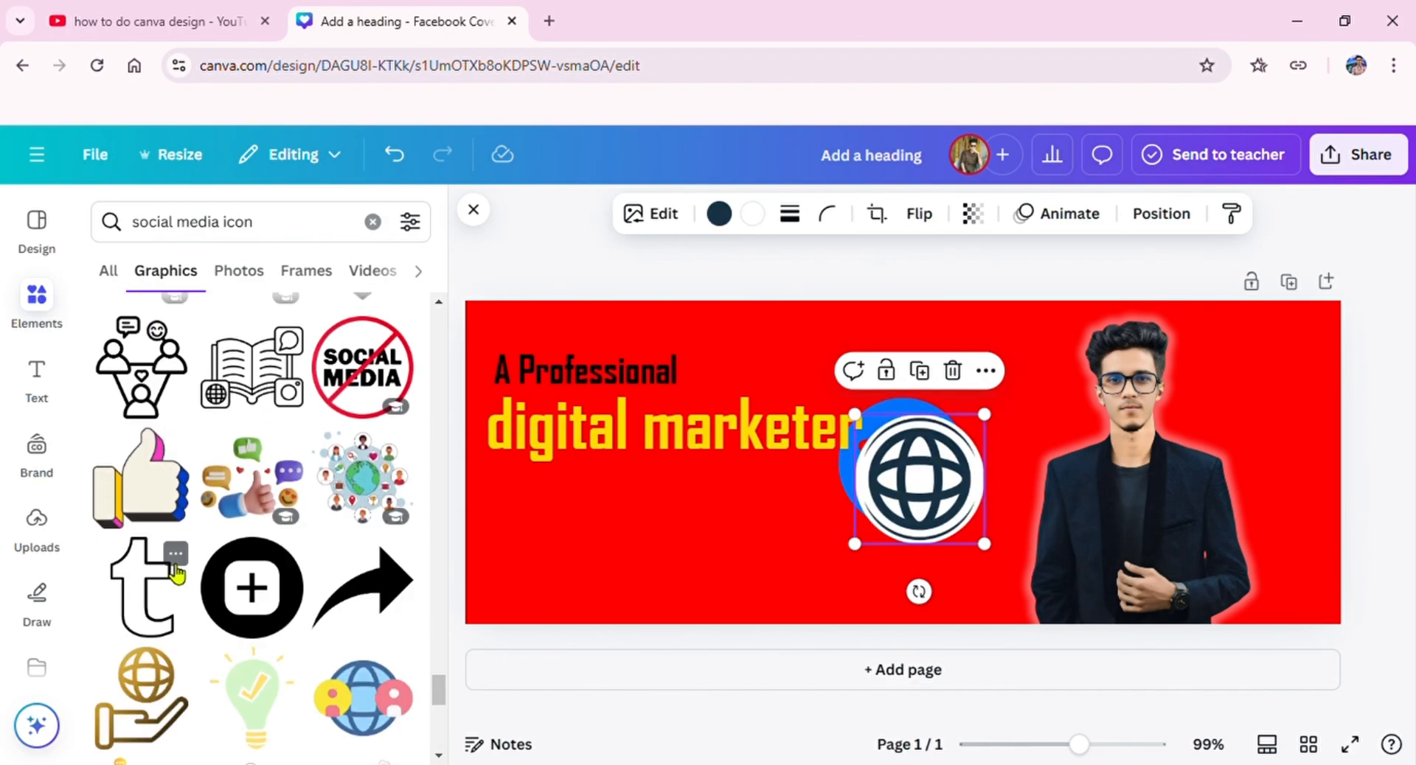
scroll(175, 569, down, 8)
scroll(175, 572, down, 5)
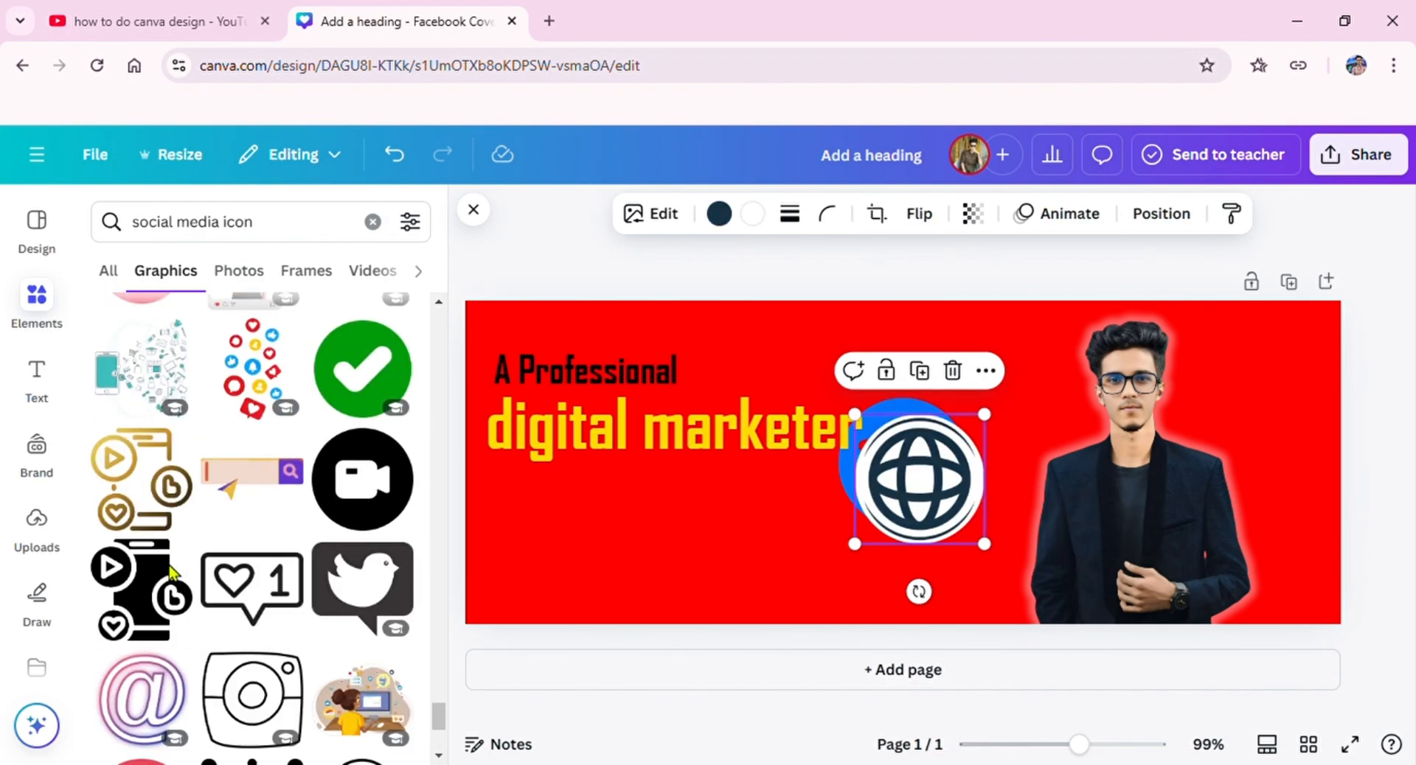
click(372, 221)
text(fb)
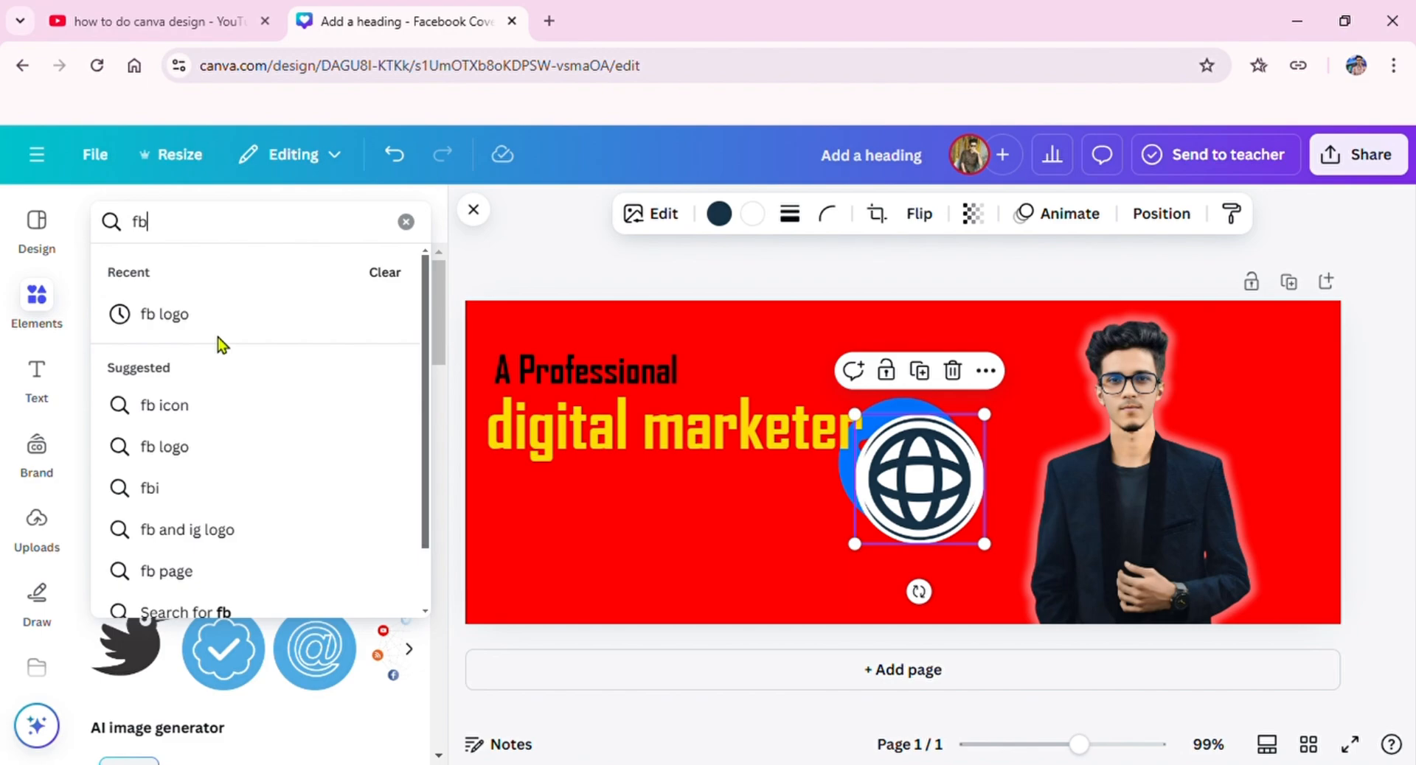
click(218, 333)
scroll(232, 450, down, 1)
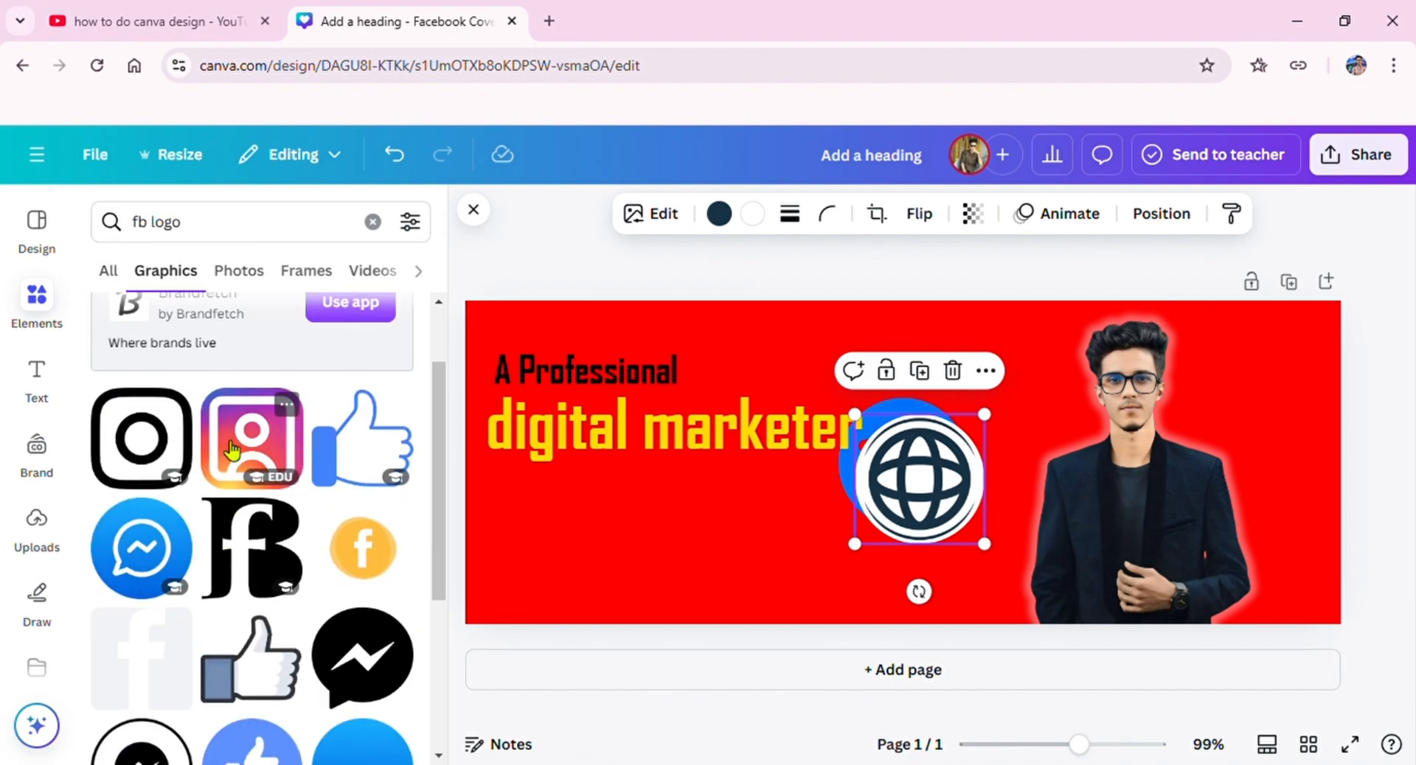
click(168, 461)
Step: Insert the black rounded-square FB logo and the red square Pinterest icon into the cover
scroll(210, 493, down, 6)
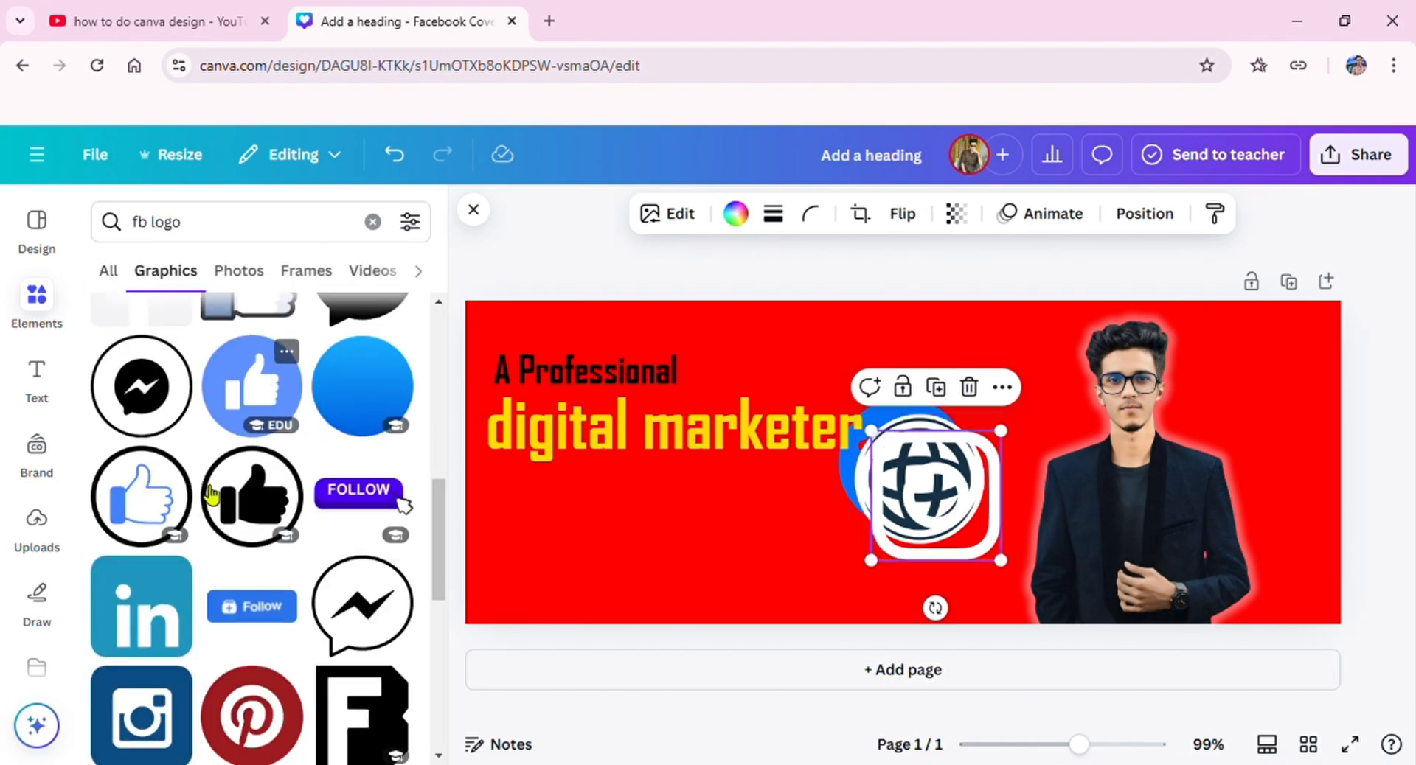
scroll(250, 495, down, 2)
click(365, 513)
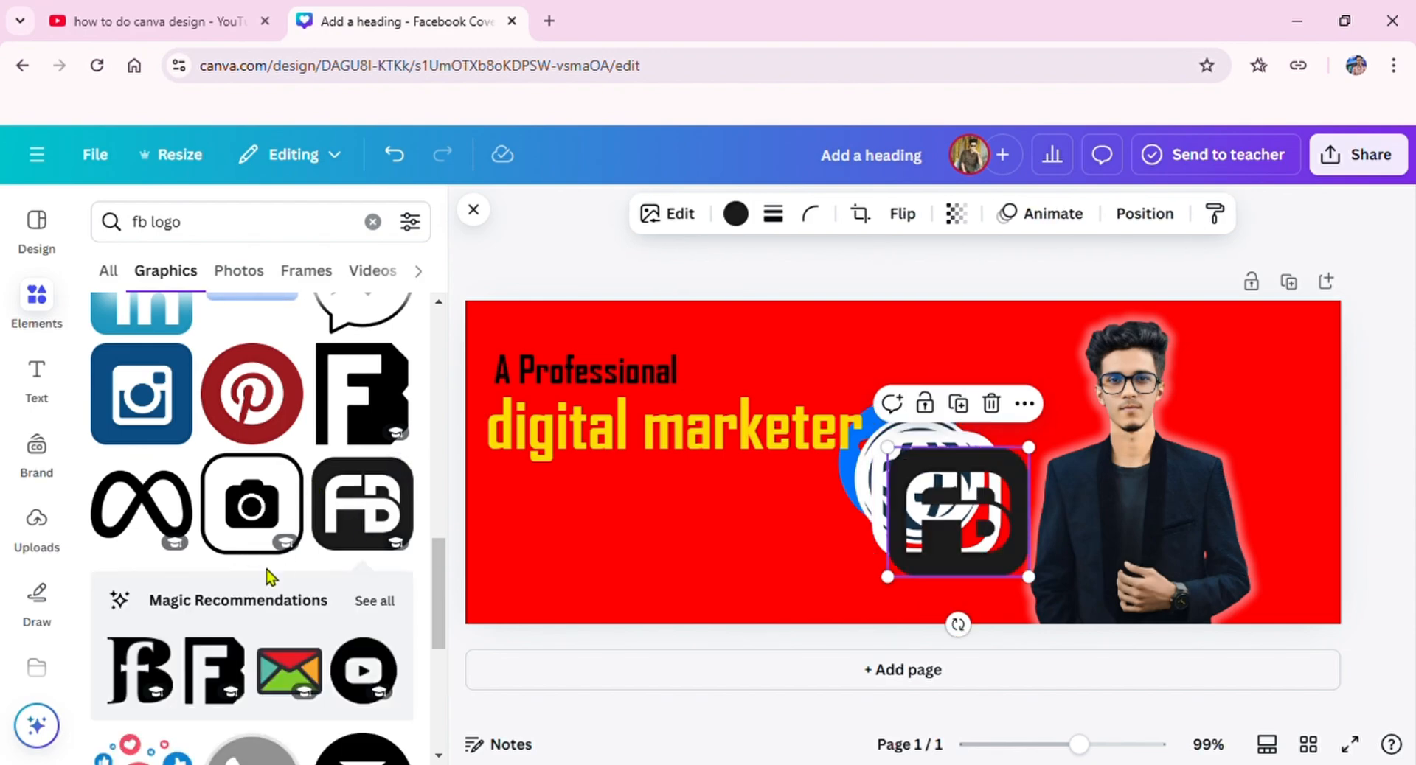
scroll(271, 579, down, 4)
scroll(274, 583, down, 4)
click(271, 583)
scroll(271, 575, down, 5)
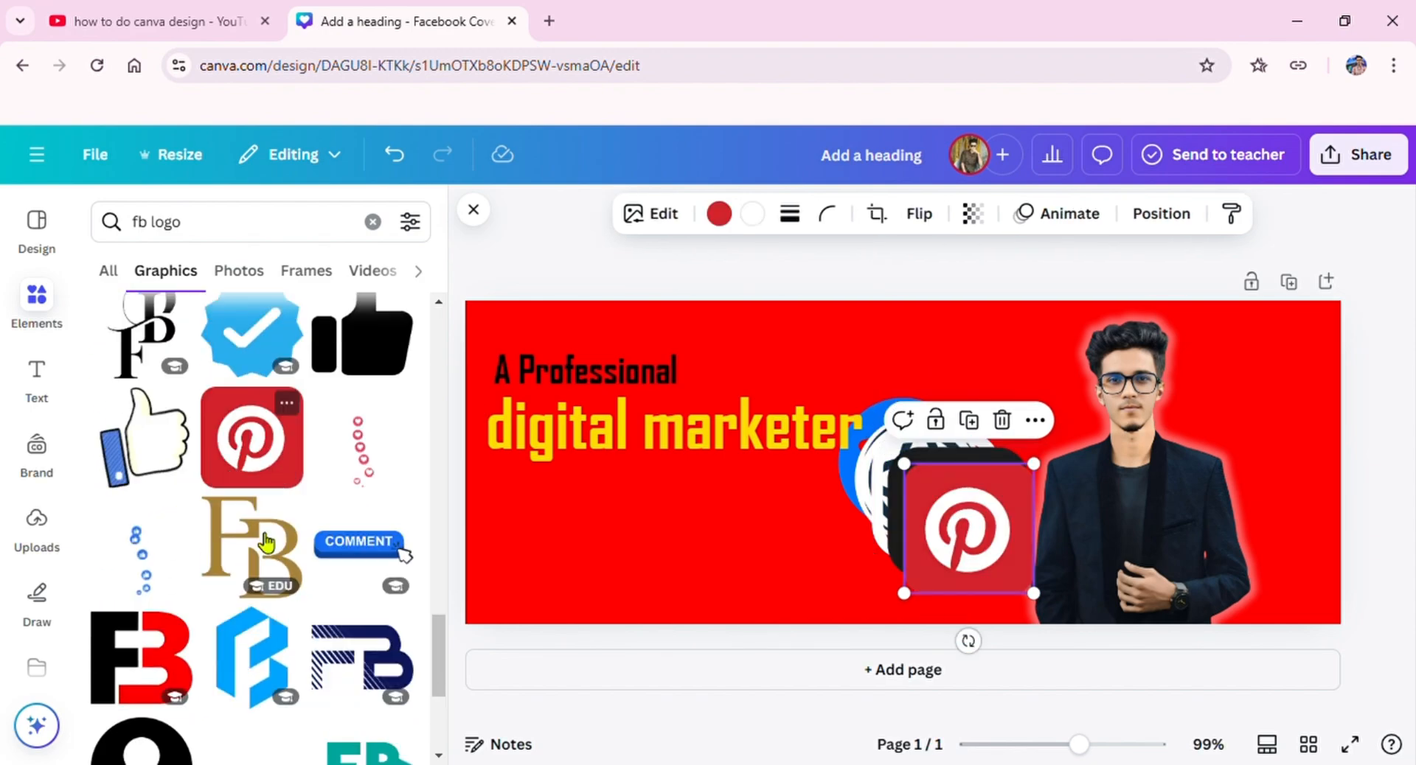
scroll(265, 543, down, 10)
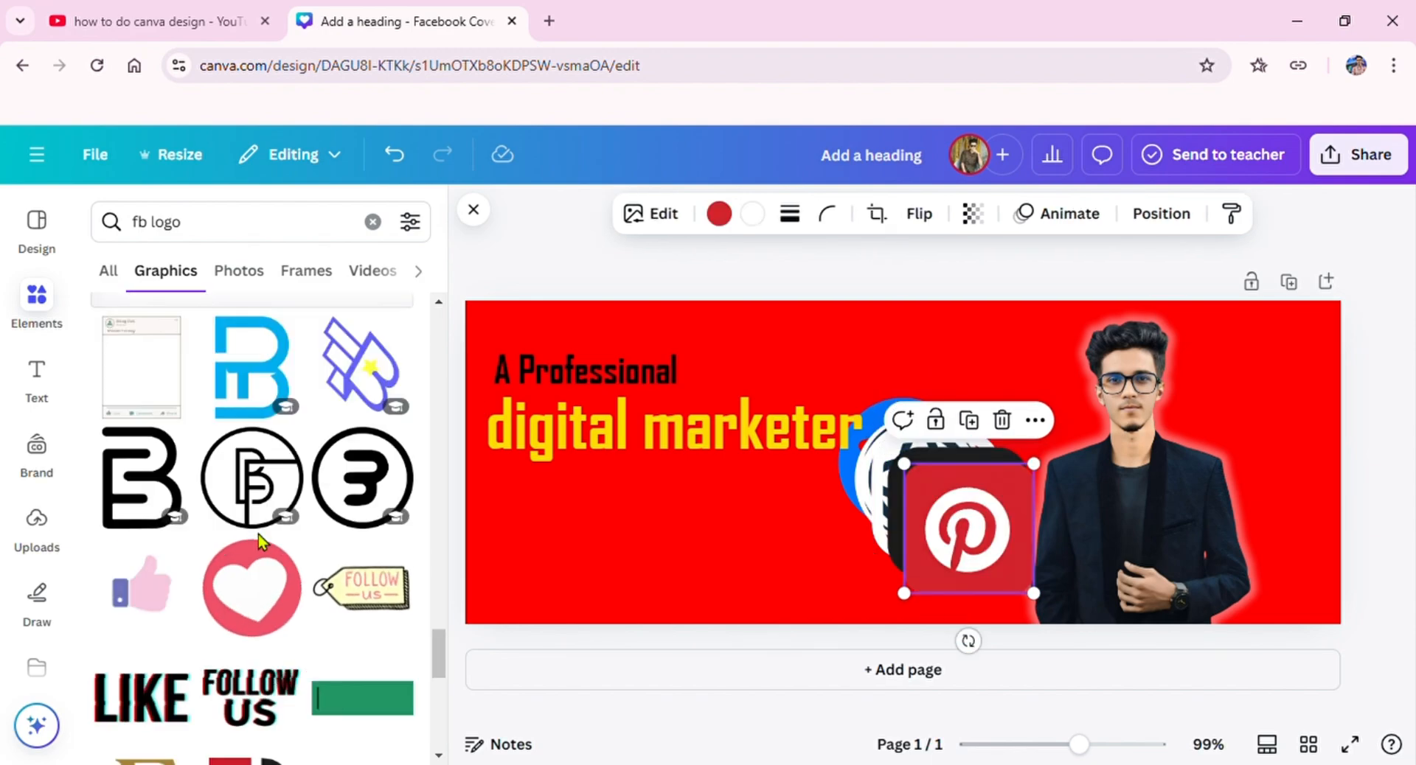
scroll(266, 543, down, 10)
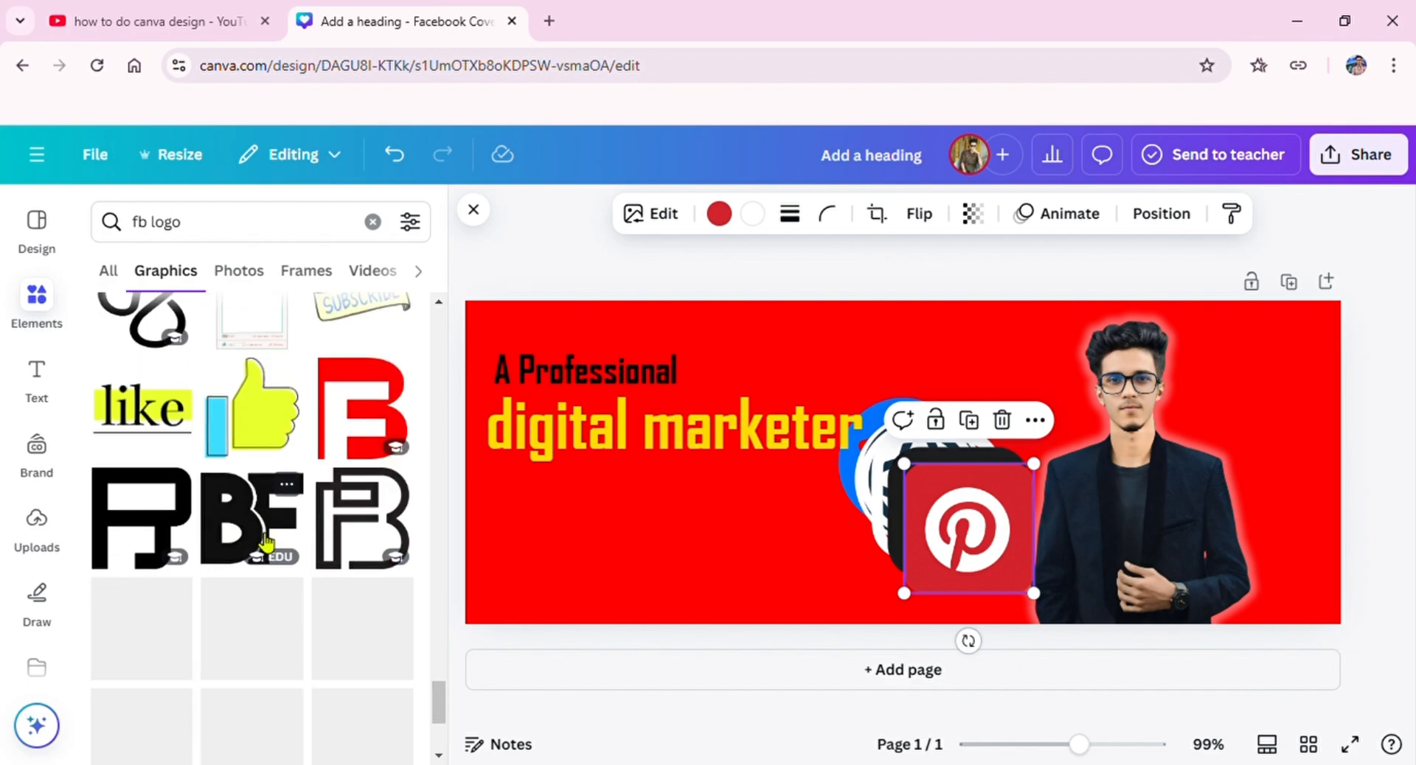
scroll(265, 543, down, 10)
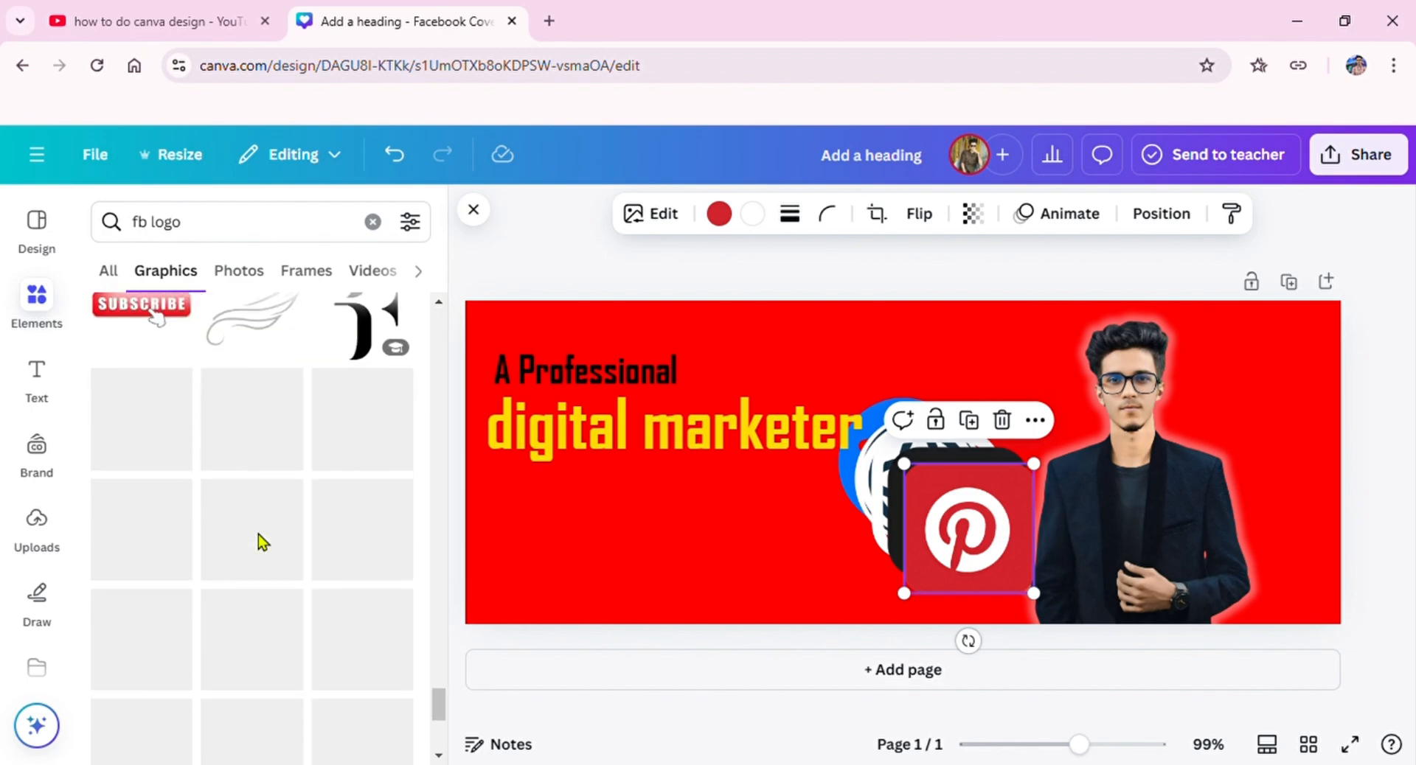
scroll(264, 563, down, 5)
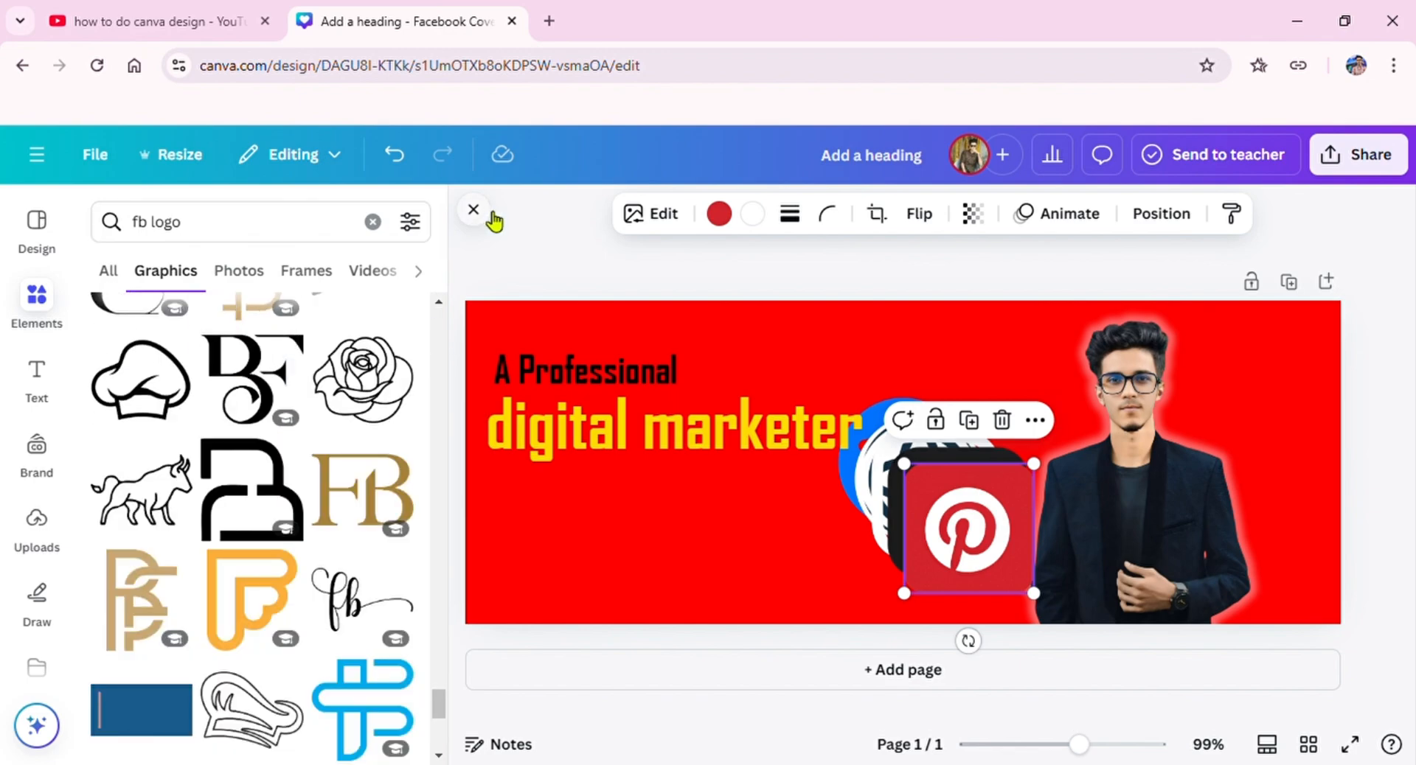
Step: Shrink the Pinterest icon to a small size and place it just left of the man's hair
click(496, 220)
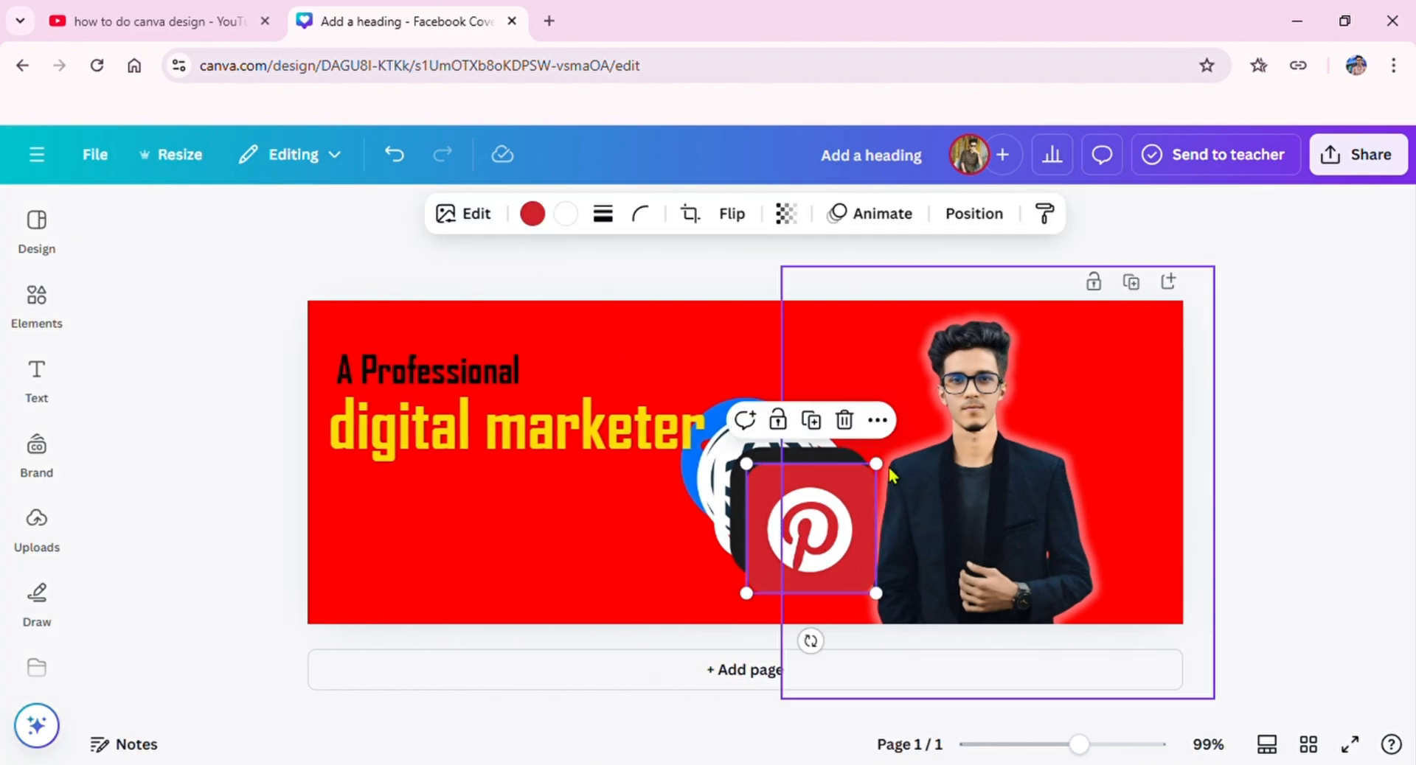
drag(839, 531, 872, 453)
drag(888, 332, 870, 399)
drag(897, 329, 871, 356)
Step: Shrink the black FB logo to a small icon just below the globe
click(890, 414)
drag(877, 432, 797, 543)
click(864, 364)
click(786, 537)
Step: Shrink the Instagram-style icon to a small size and place it below and slightly left of the Pinterest icon
drag(804, 558, 808, 518)
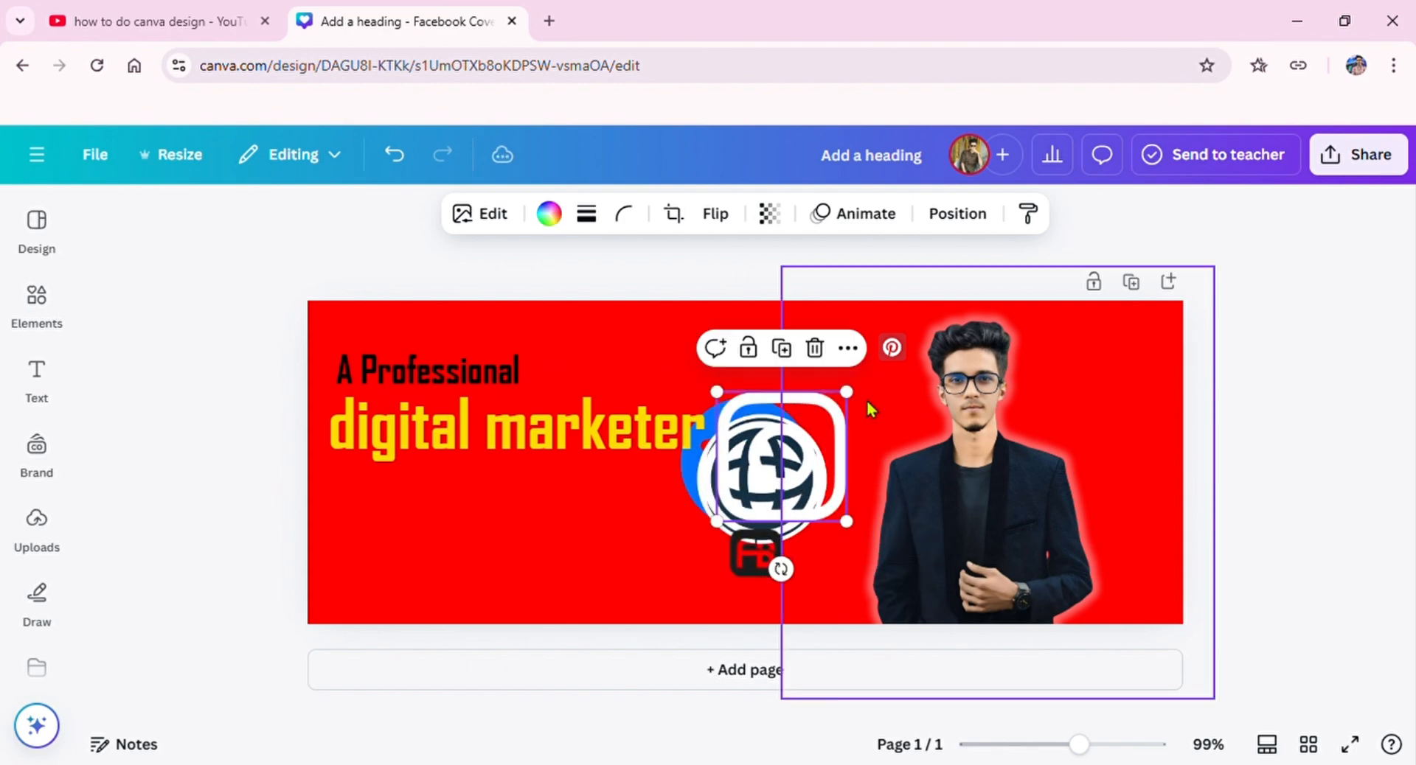
drag(849, 393, 788, 453)
drag(784, 469, 851, 543)
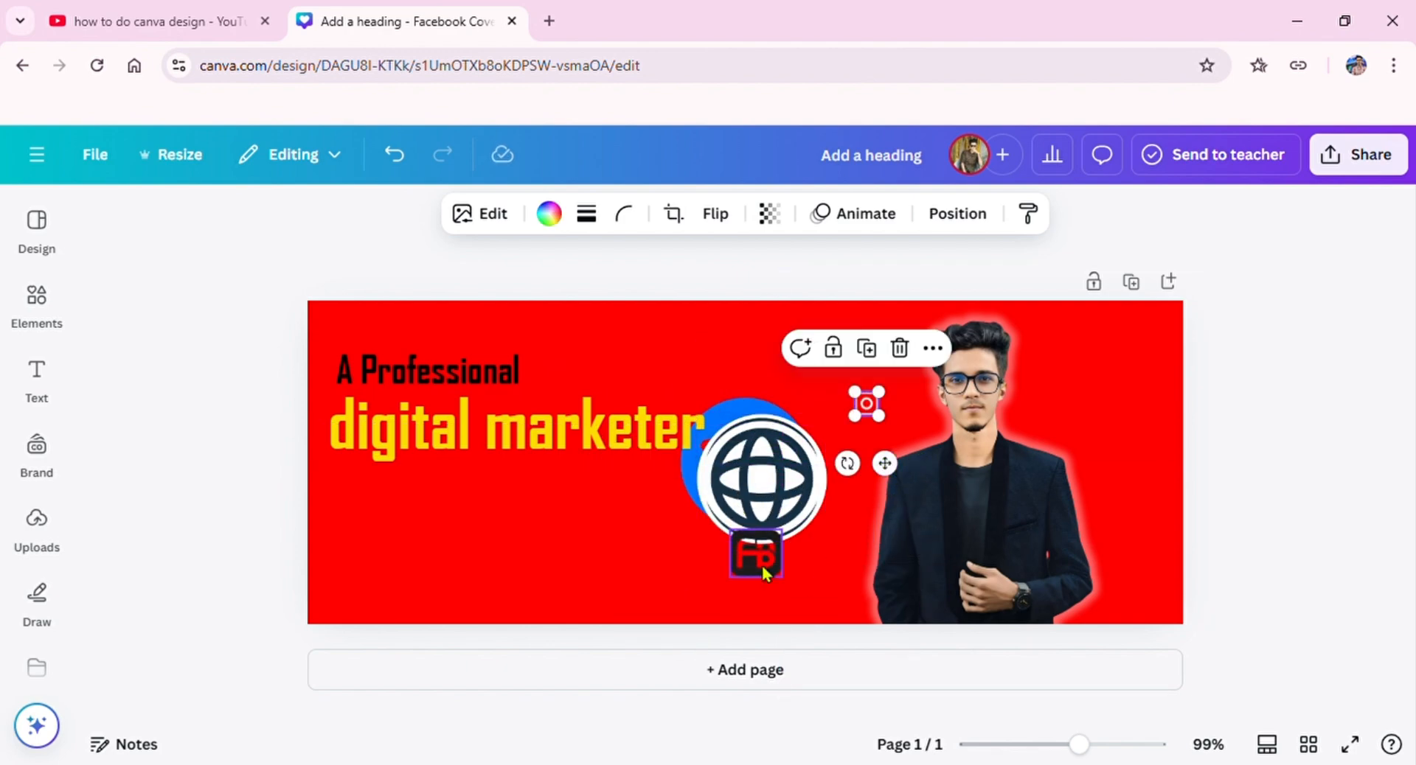
Step: Place the FB logo just right of the man's hair and the globe below it, both shrunk to small icons
drag(763, 565, 1034, 400)
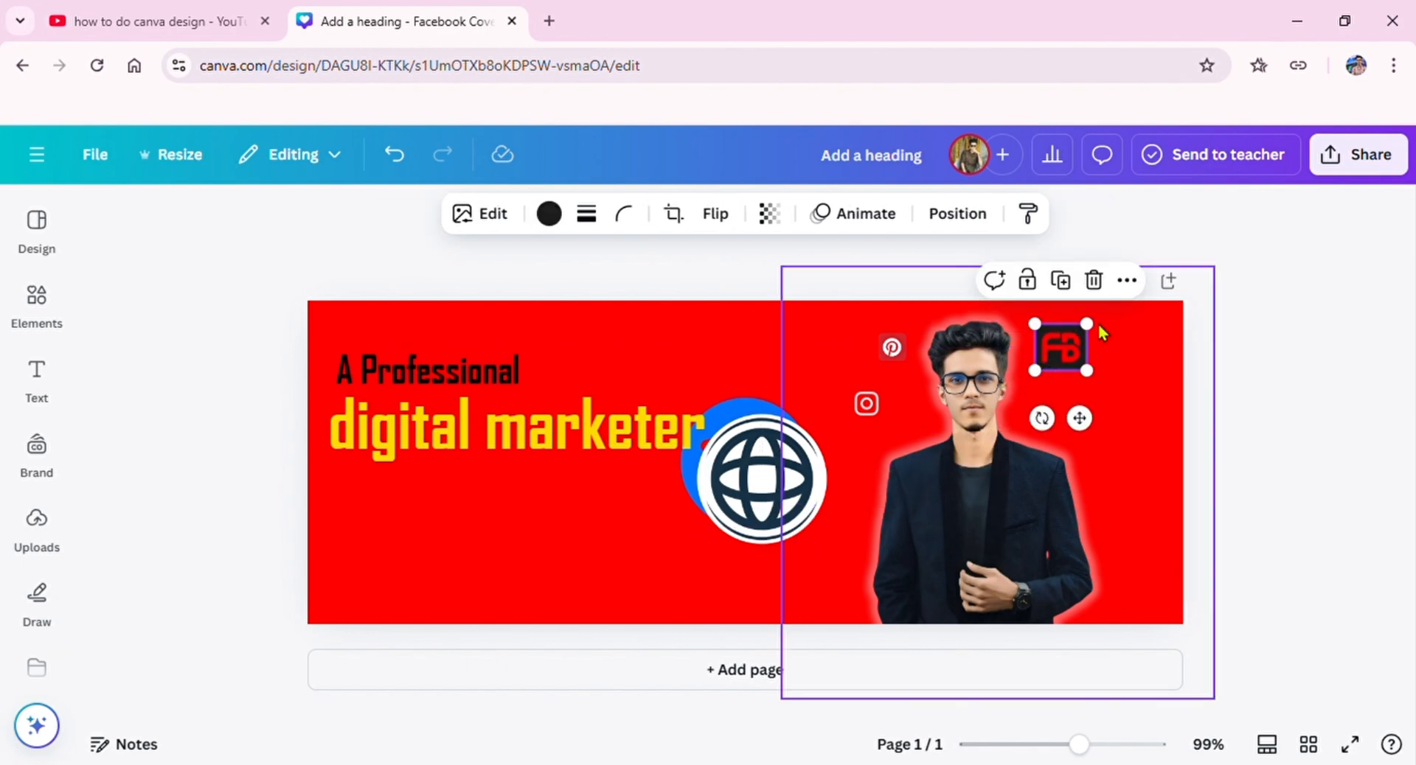
drag(1087, 325, 1060, 346)
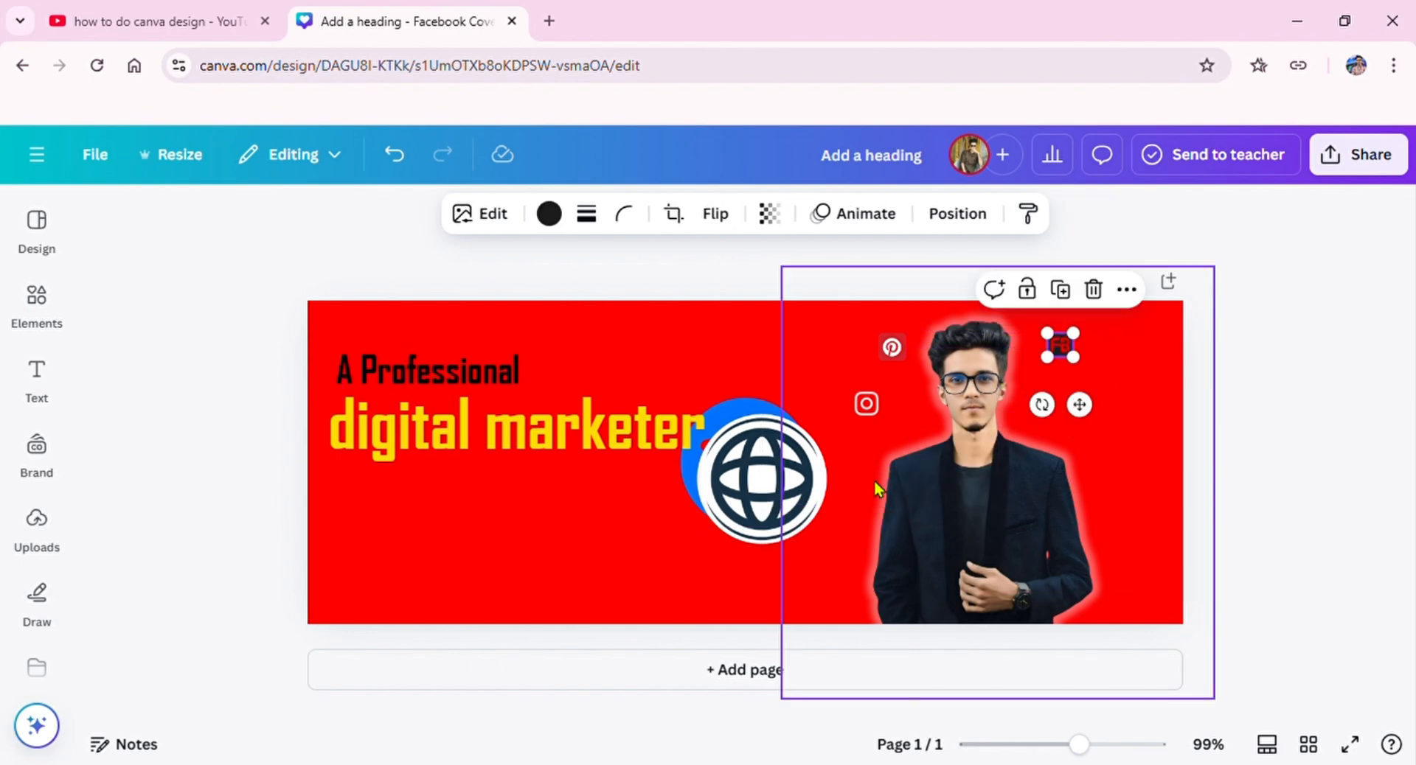
click(782, 457)
drag(825, 416, 744, 530)
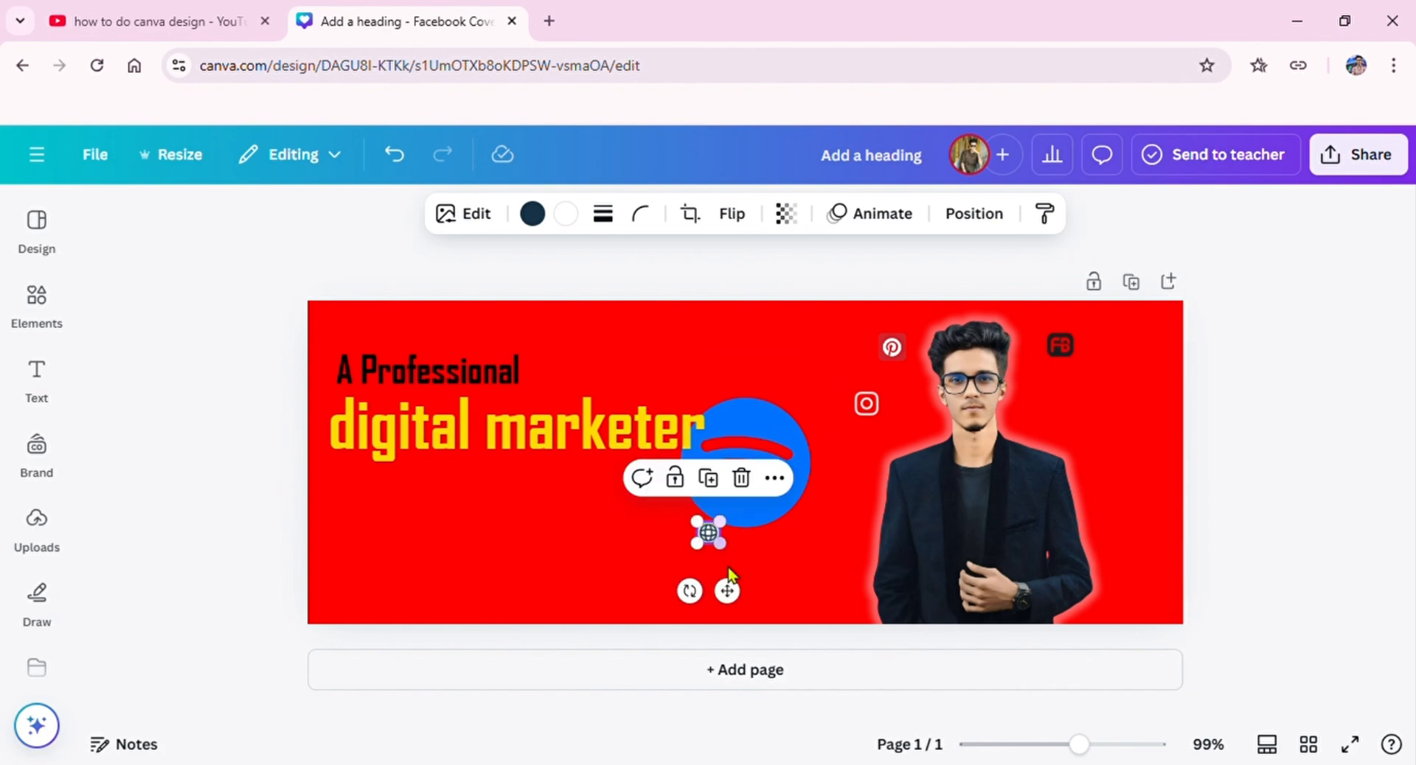
drag(731, 591, 1120, 467)
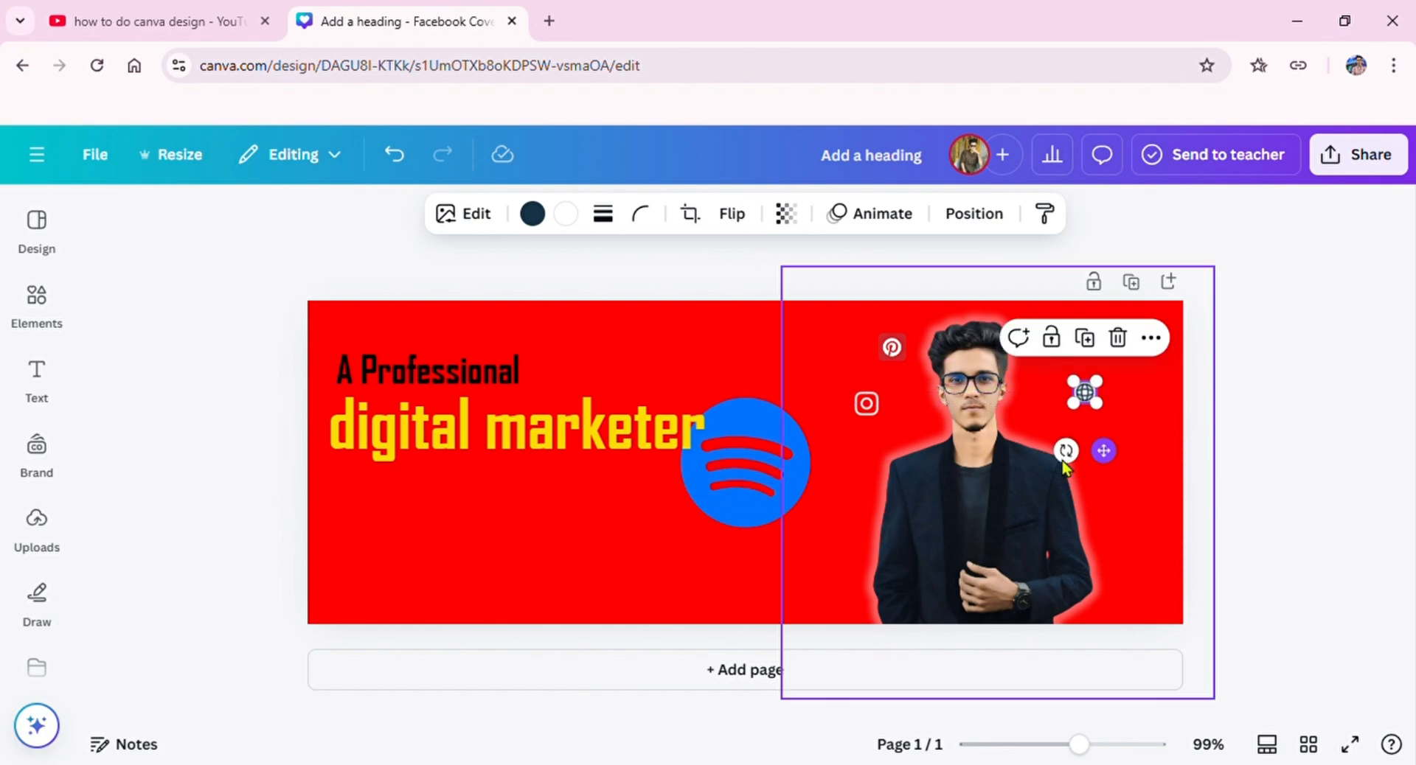
Step: Shrink the blue Spotify icon to a small size and place it beside the man's shoulder, below the Instagram icon
click(731, 444)
click(785, 449)
drag(810, 399, 718, 511)
drag(711, 575, 848, 572)
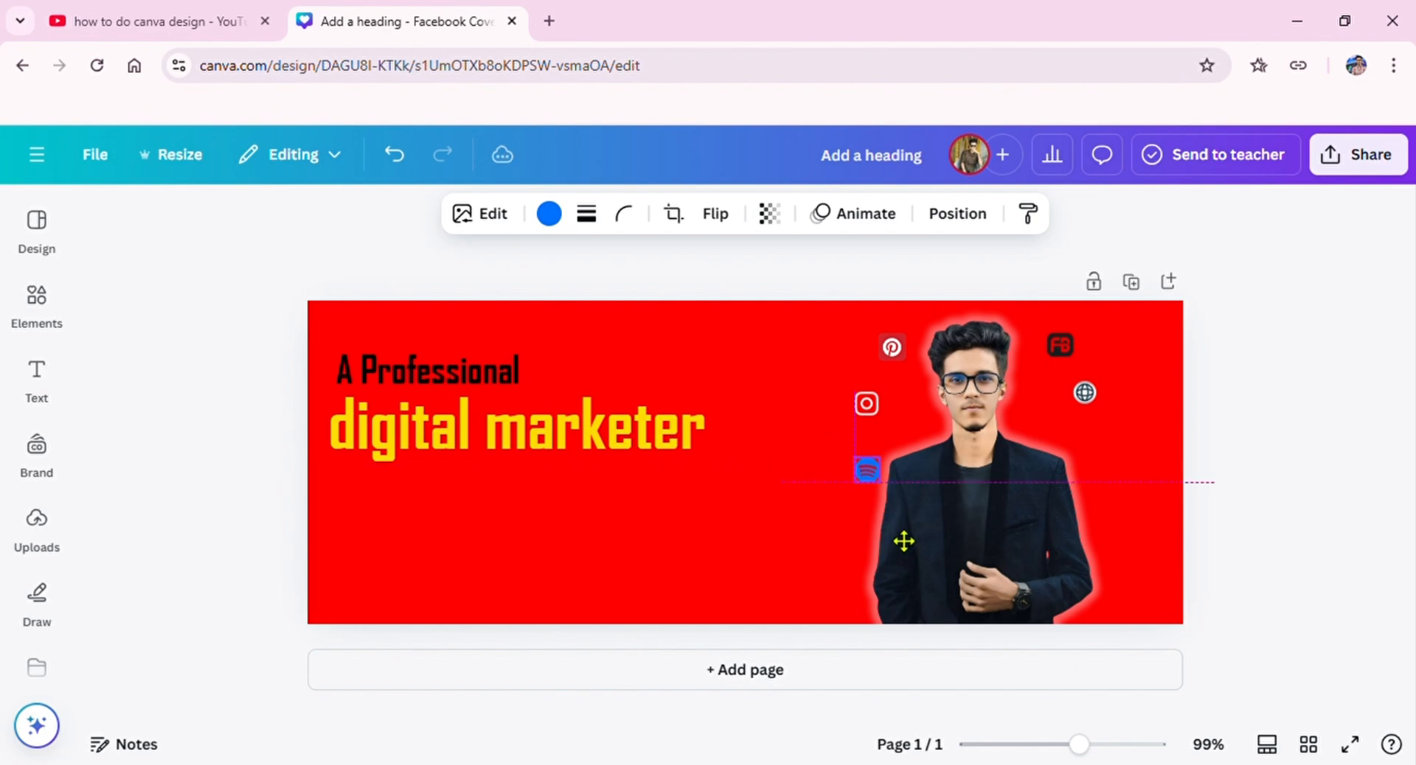
drag(897, 531, 887, 531)
Step: Search the graphics for "linkedin logo" and insert the blue square LinkedIn logo with white lettering
mouse_move(10, 325)
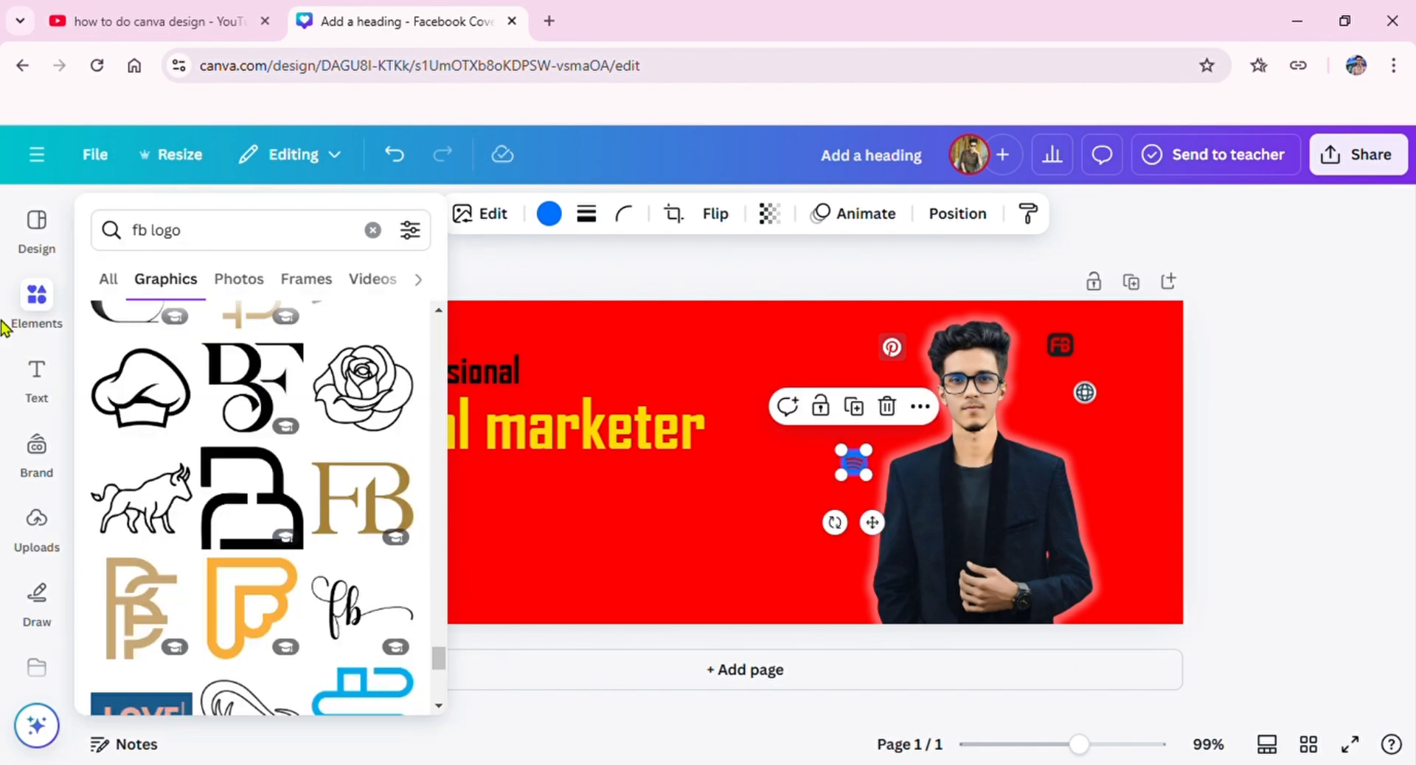
click(342, 247)
key(ctrl+a)
text(link)
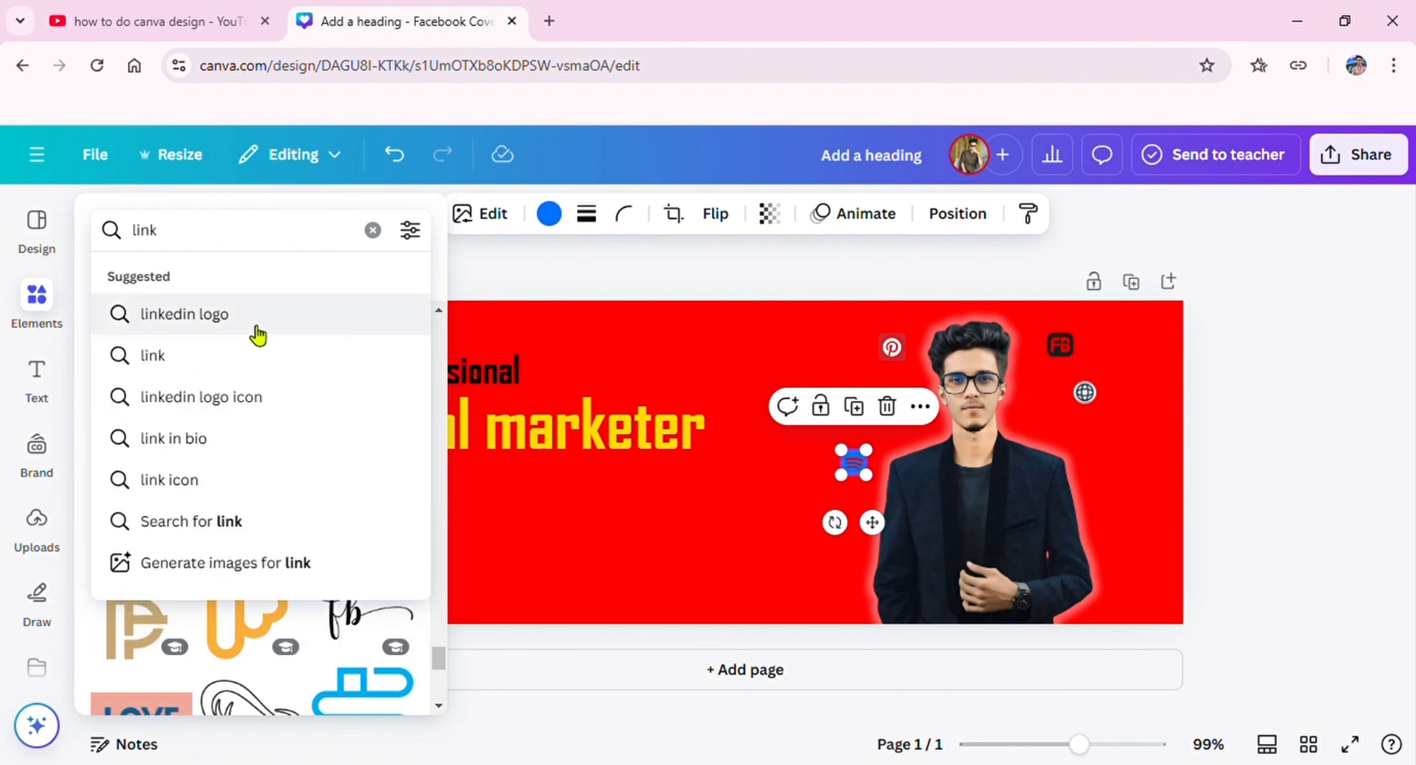
click(251, 317)
scroll(347, 584, down, 1)
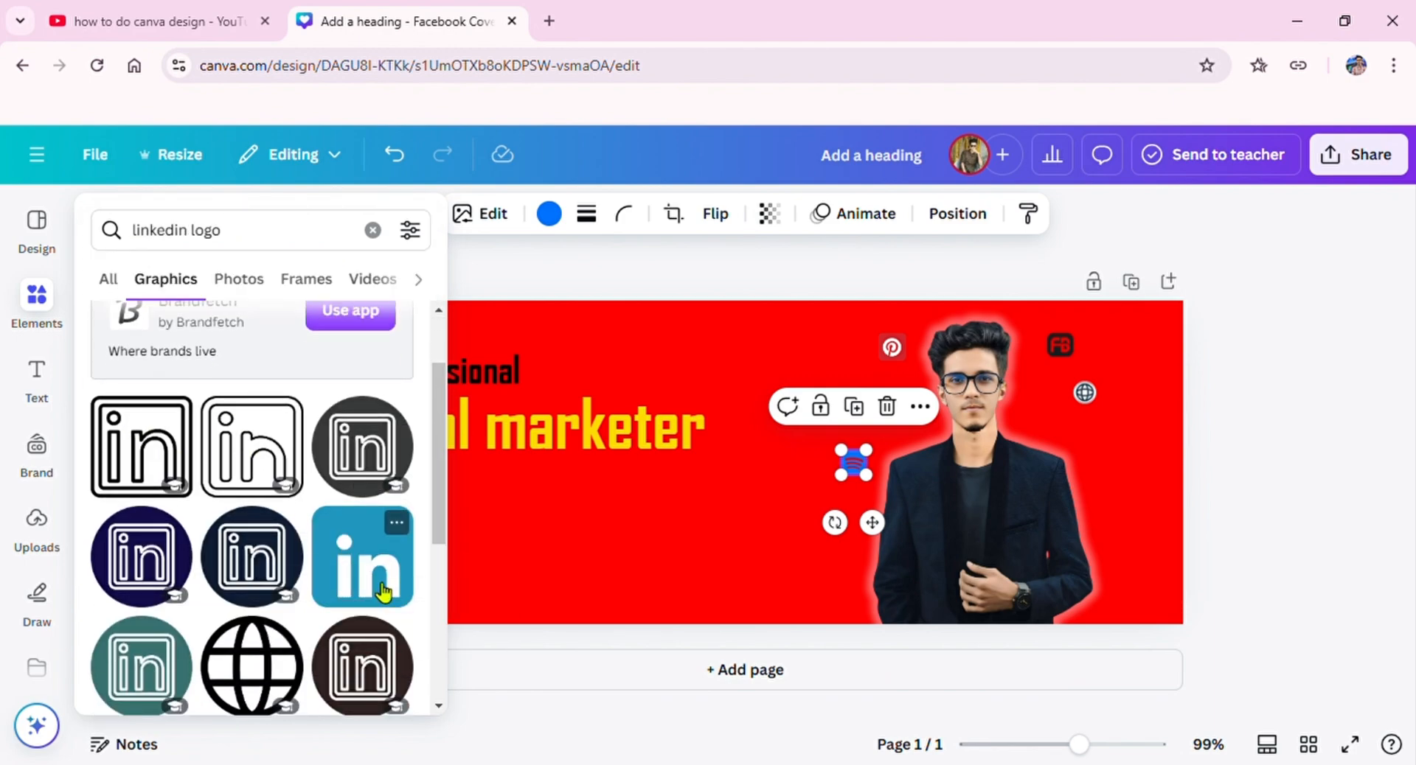
click(368, 575)
Step: Shrink the LinkedIn logo to a small icon and place it beside the man's shoulder, below the globe, undoing any accidental portrait change
drag(810, 402, 757, 559)
drag(806, 553, 932, 524)
click(395, 154)
click(405, 157)
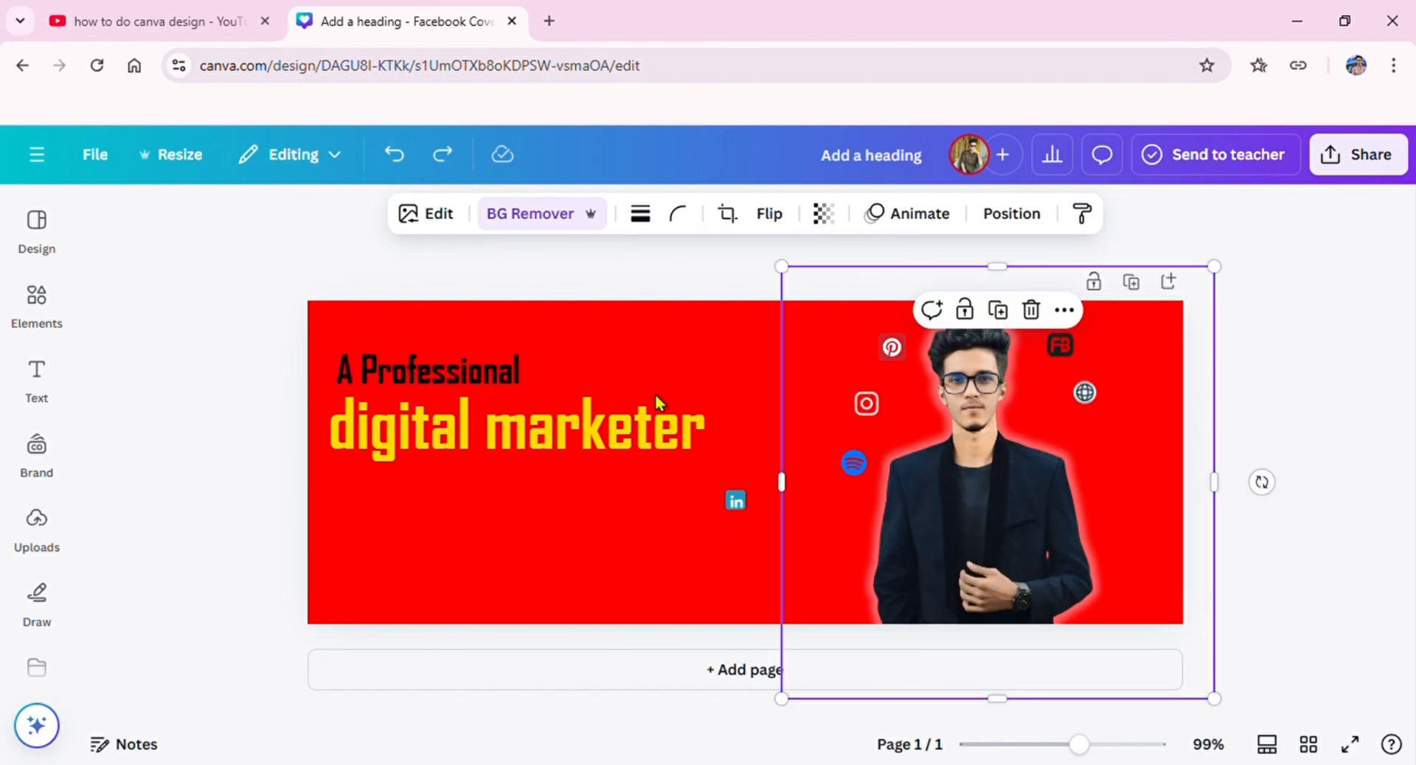
click(735, 501)
drag(735, 500, 856, 494)
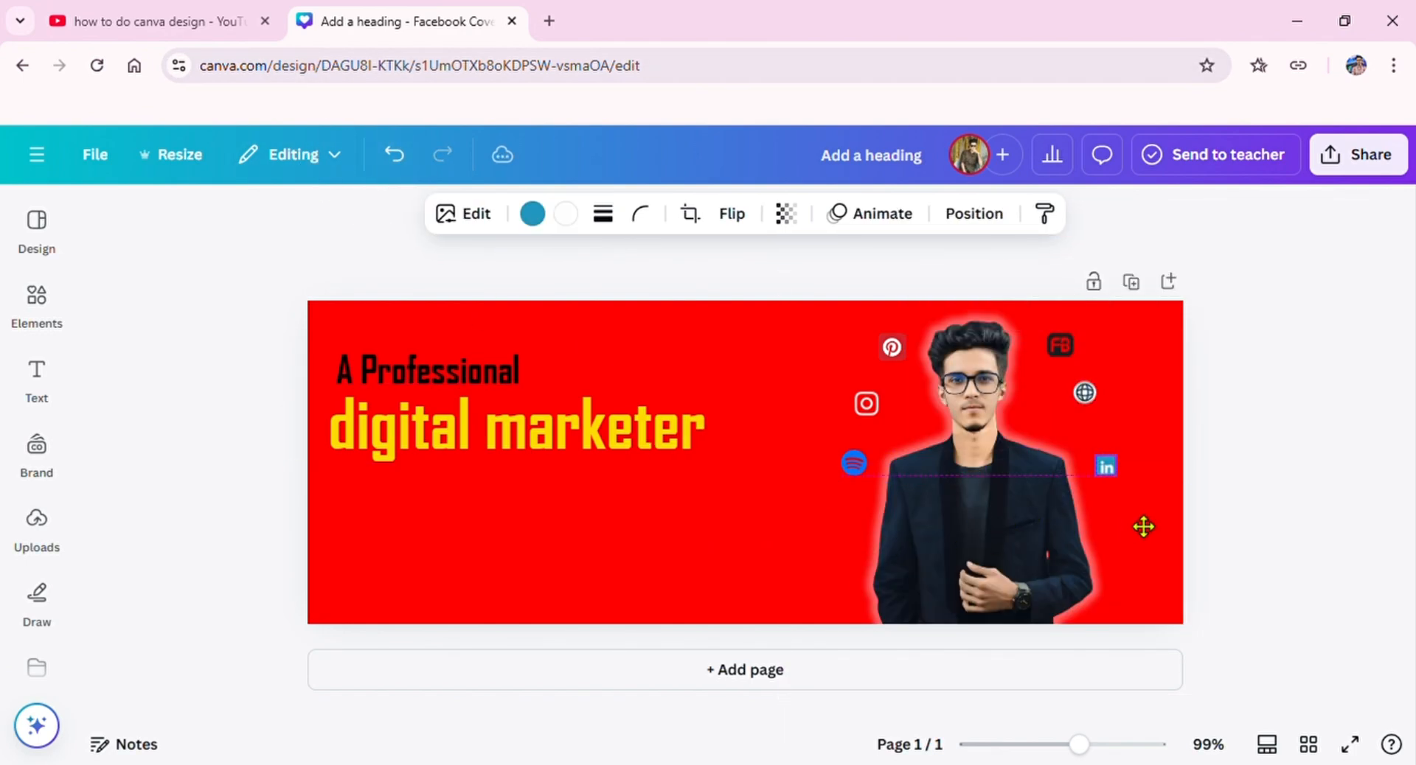
drag(1140, 526, 1141, 526)
Step: Search the graphics for "arrow" and insert the thin curved black arrow into the cover
click(37, 525)
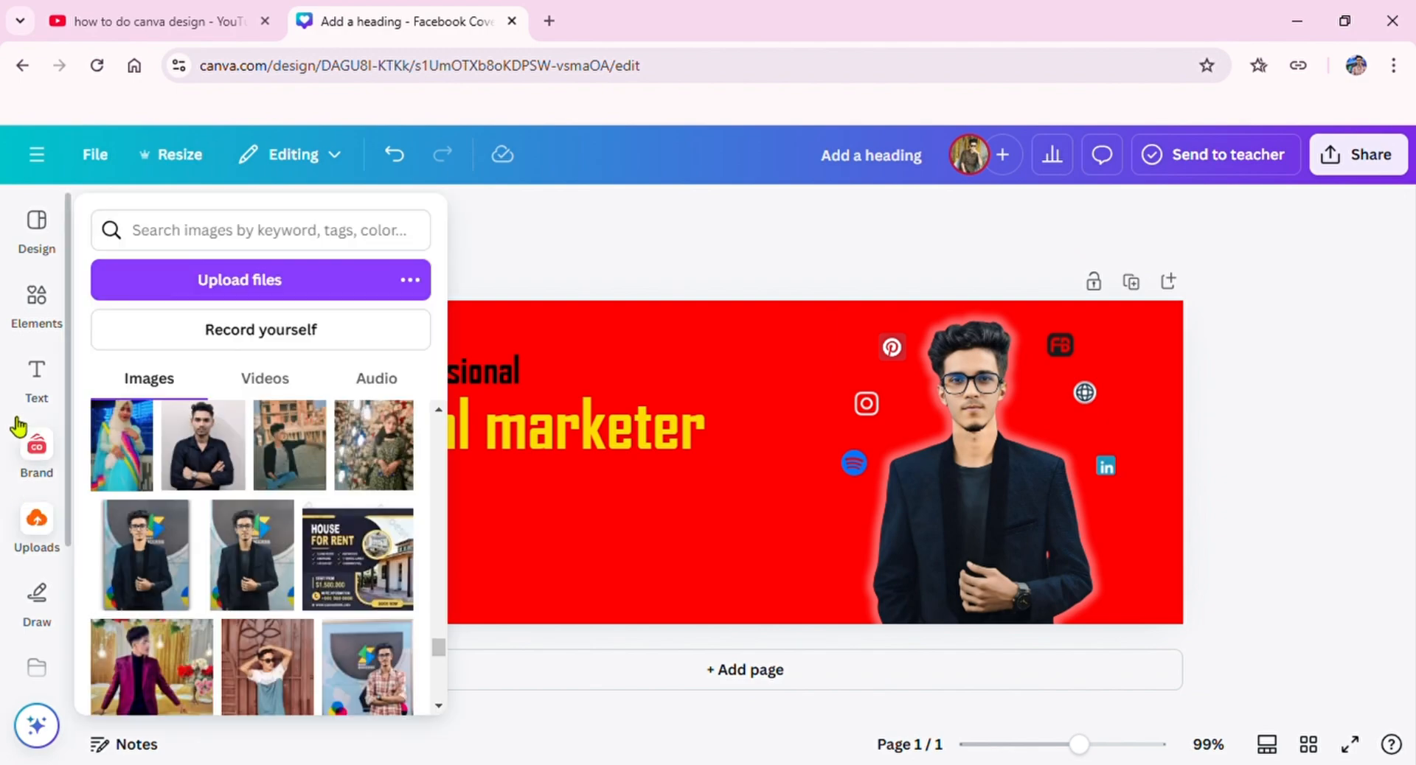
click(37, 298)
click(372, 230)
text(arrow)
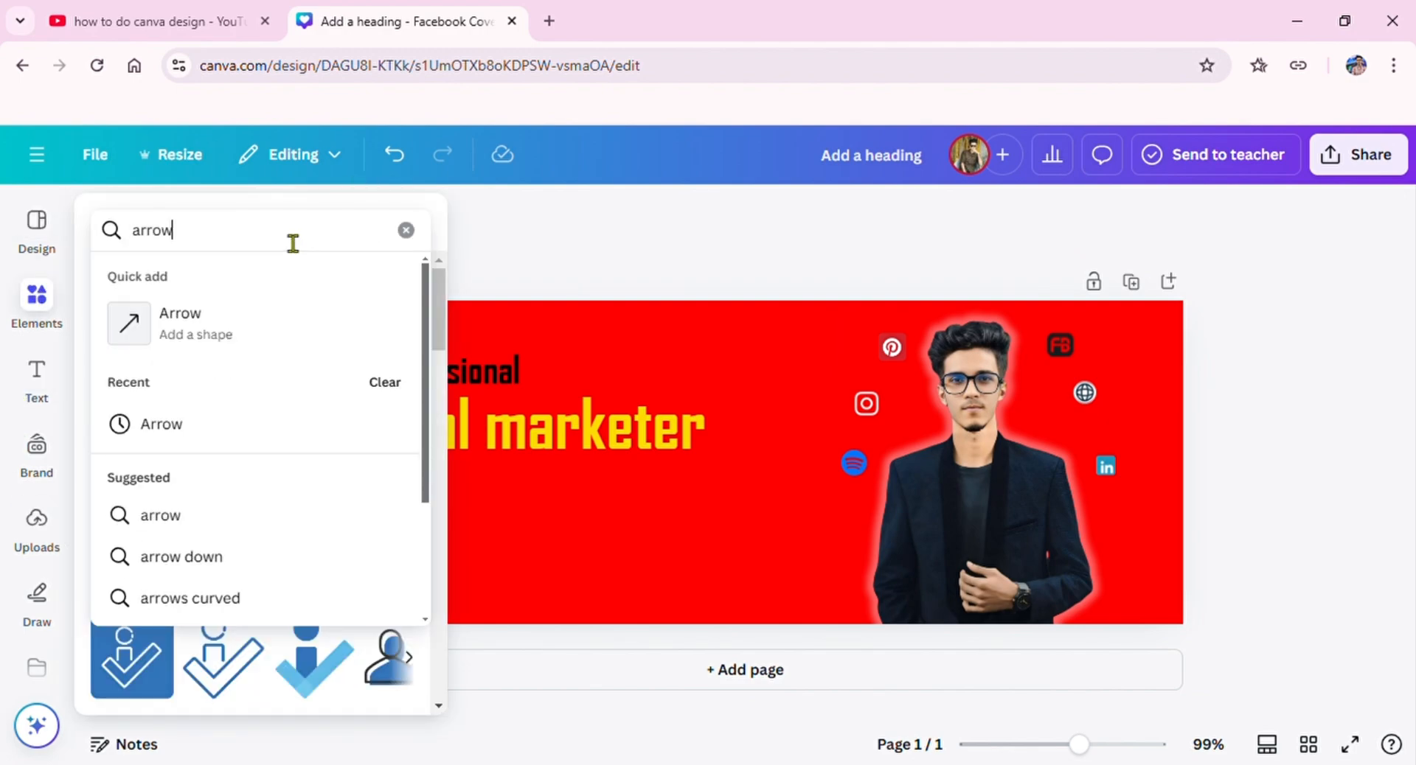
key(Return)
click(391, 505)
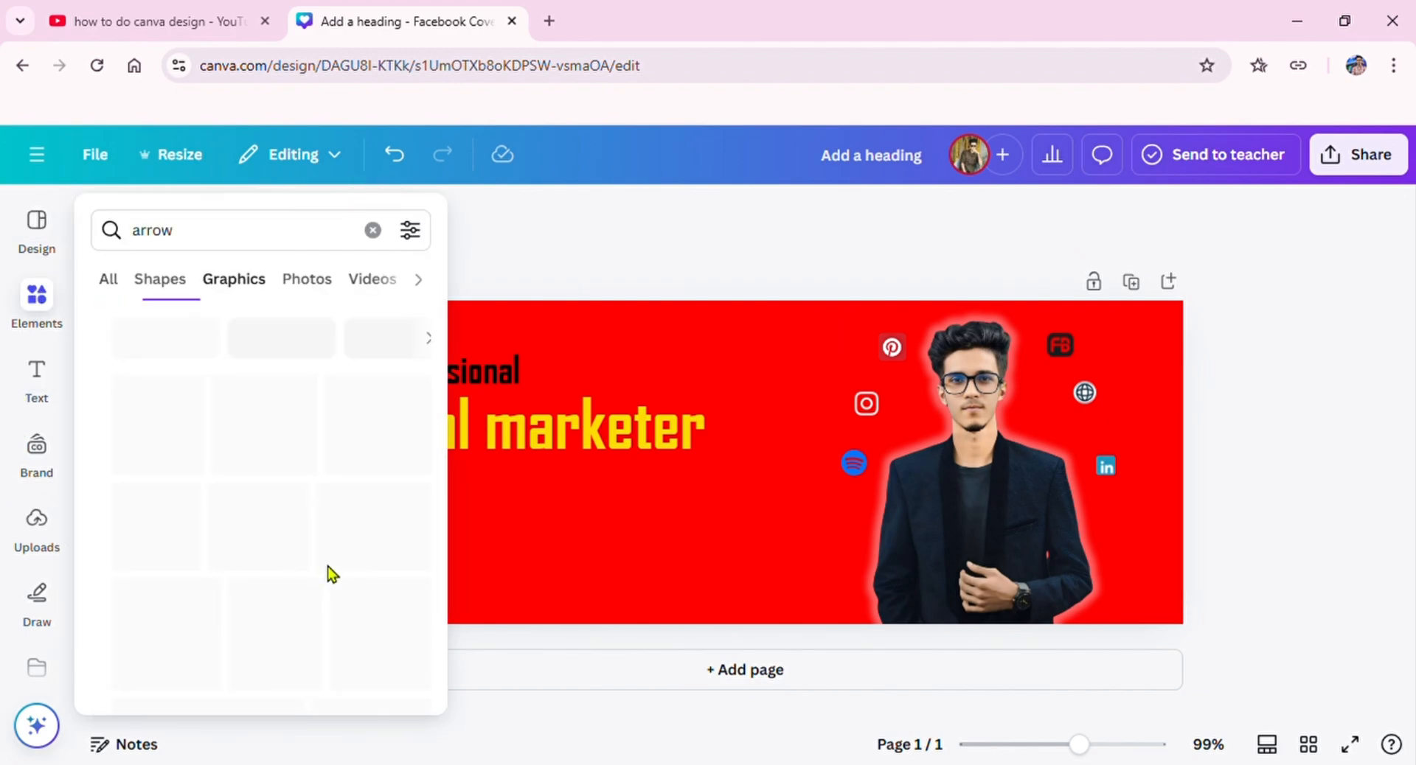
scroll(295, 531, down, 2)
scroll(155, 550, down, 4)
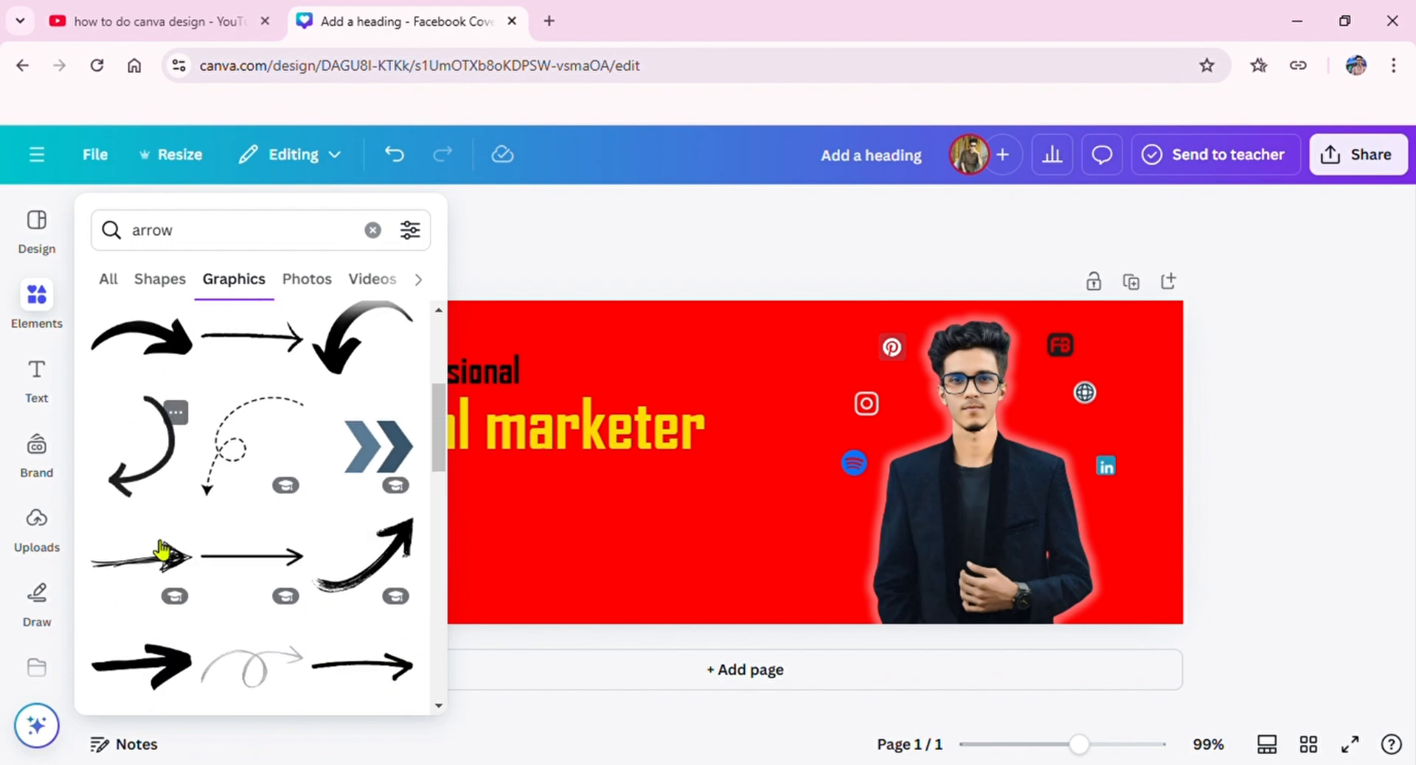
scroll(161, 549, up, 6)
click(136, 442)
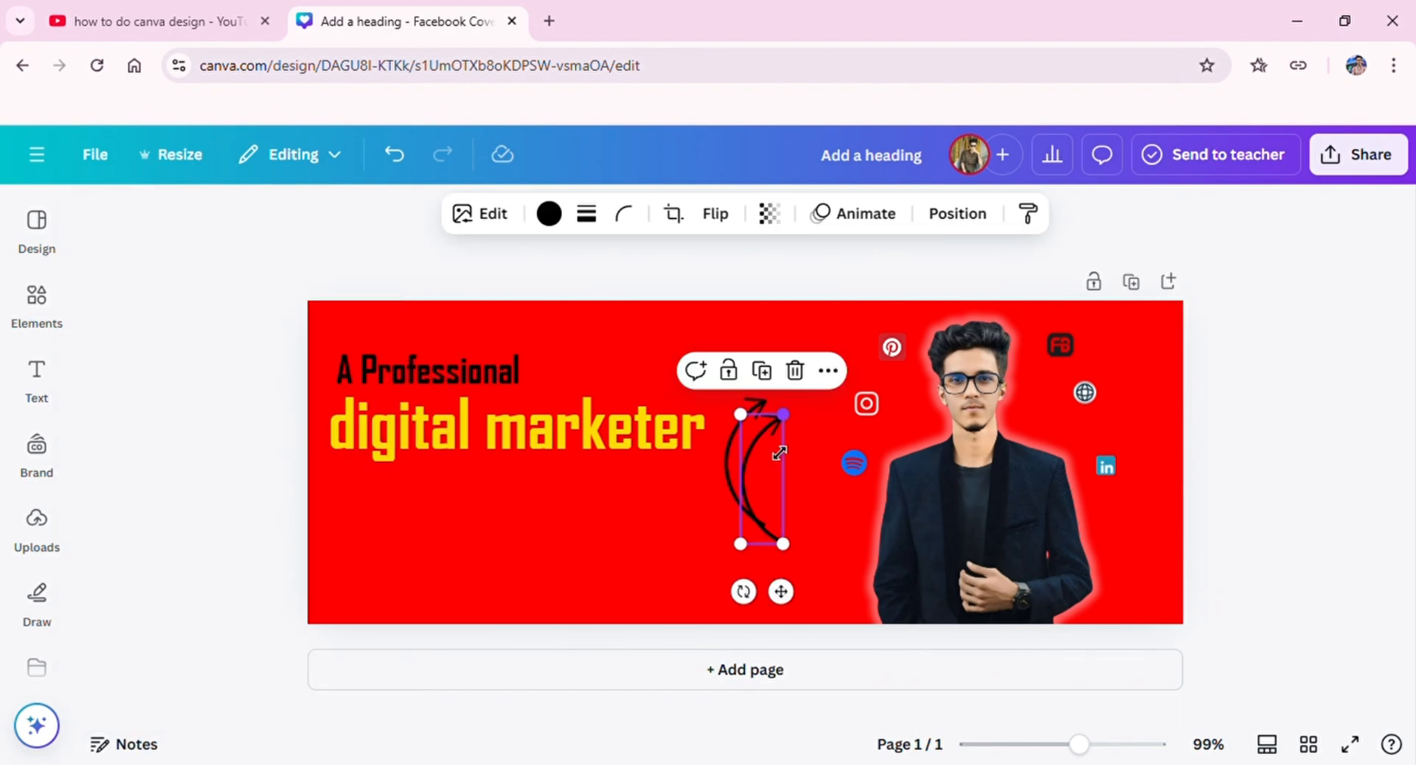
Step: Shrink one curved arrow, place it beside the Spotify icon and rotate it so it points from the portrait to the icon
drag(783, 417, 795, 503)
drag(771, 599, 1032, 412)
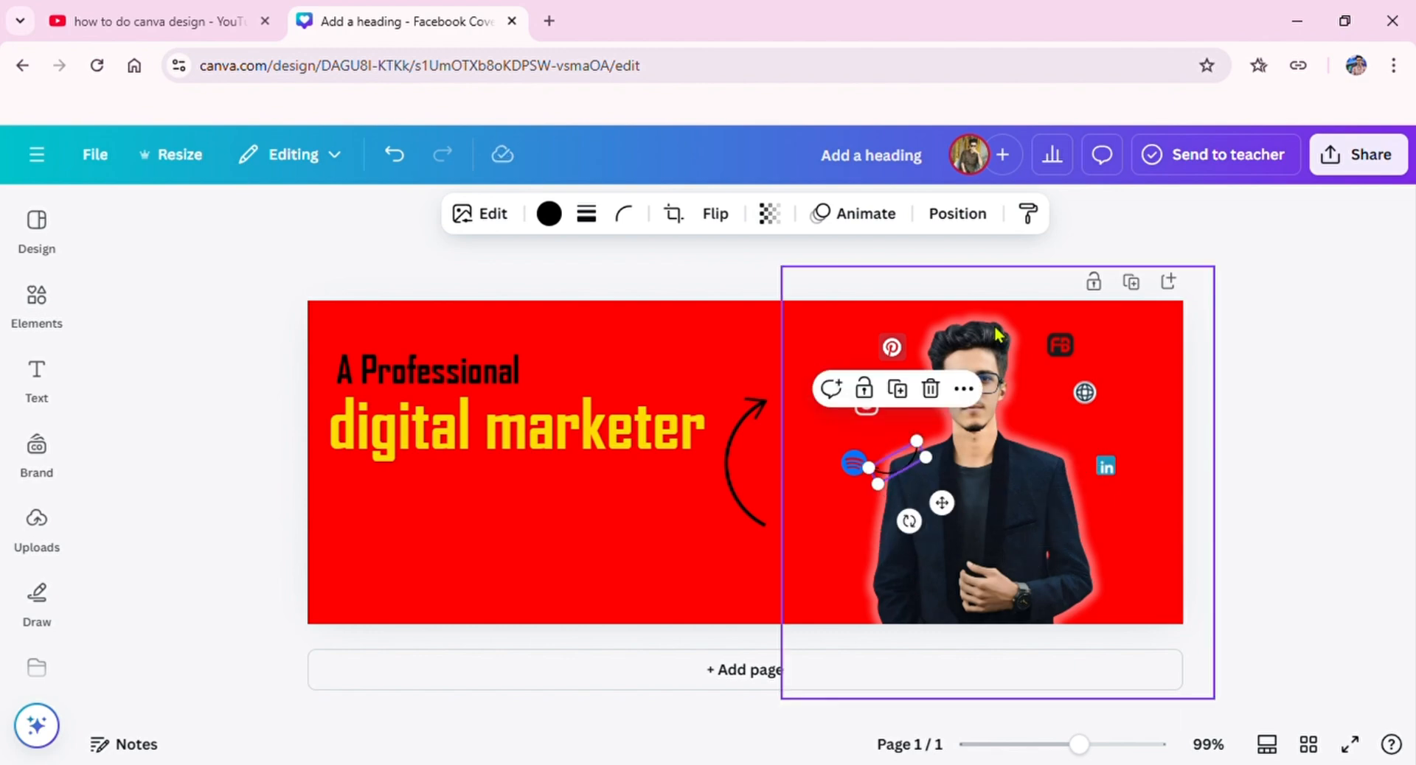
click(715, 218)
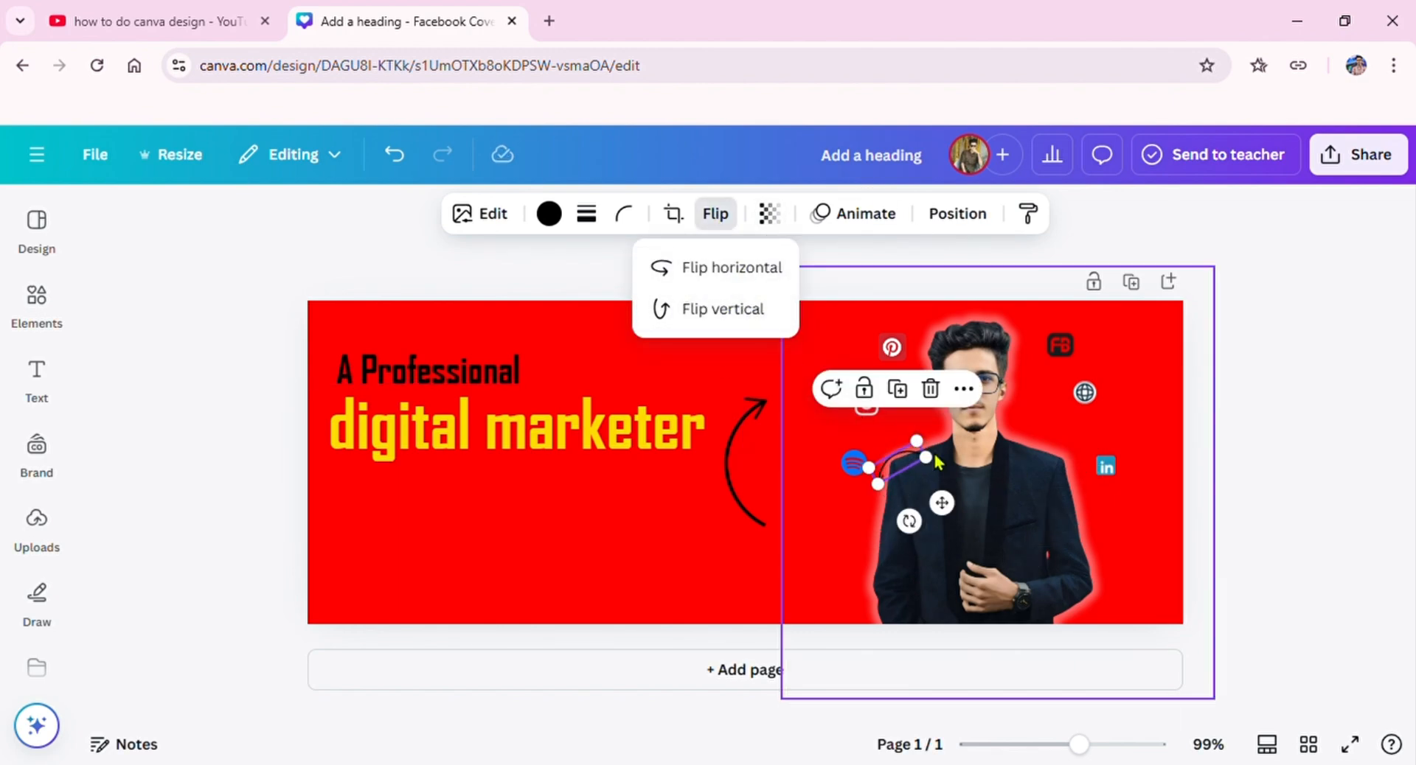
click(942, 509)
drag(909, 525, 795, 549)
drag(894, 473, 892, 485)
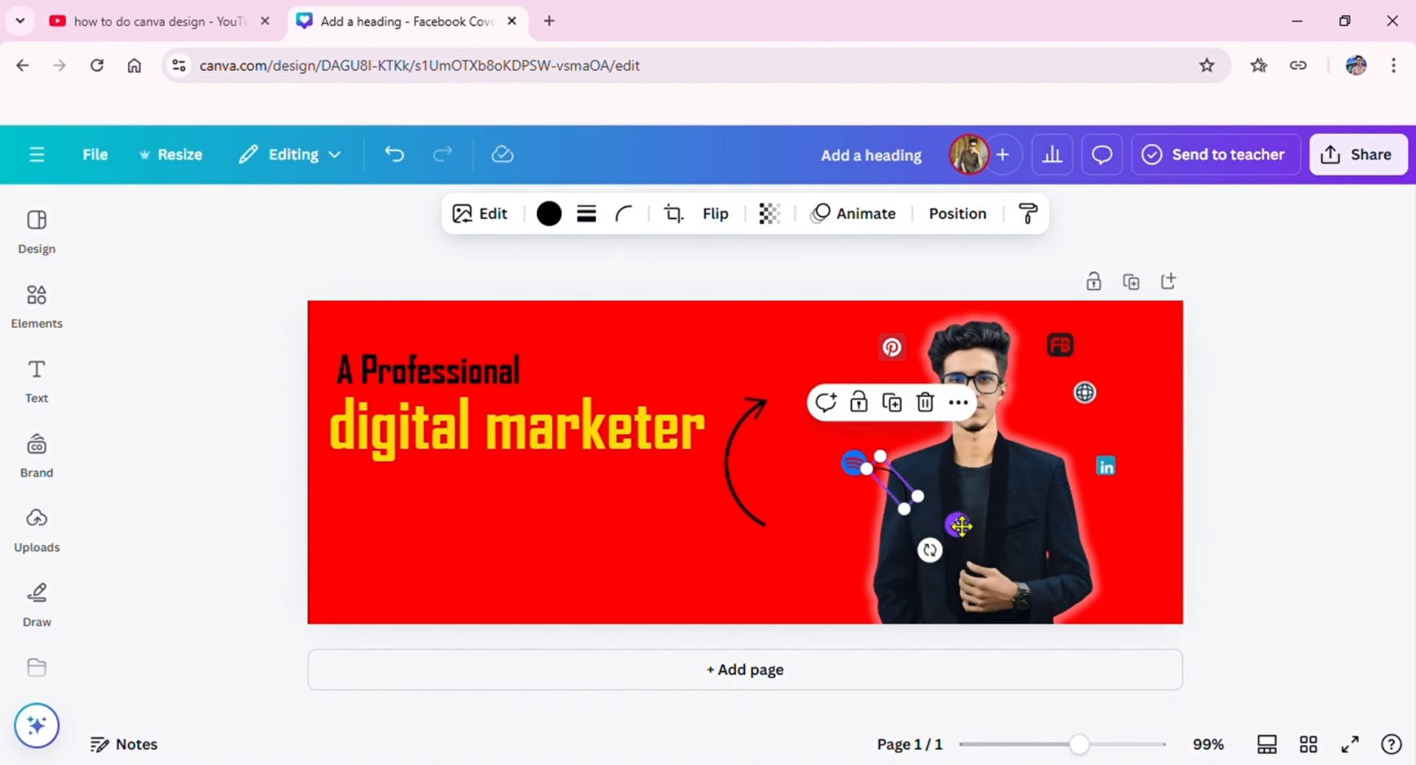
drag(961, 526, 979, 522)
click(961, 517)
click(907, 503)
double_click(960, 516)
click(850, 286)
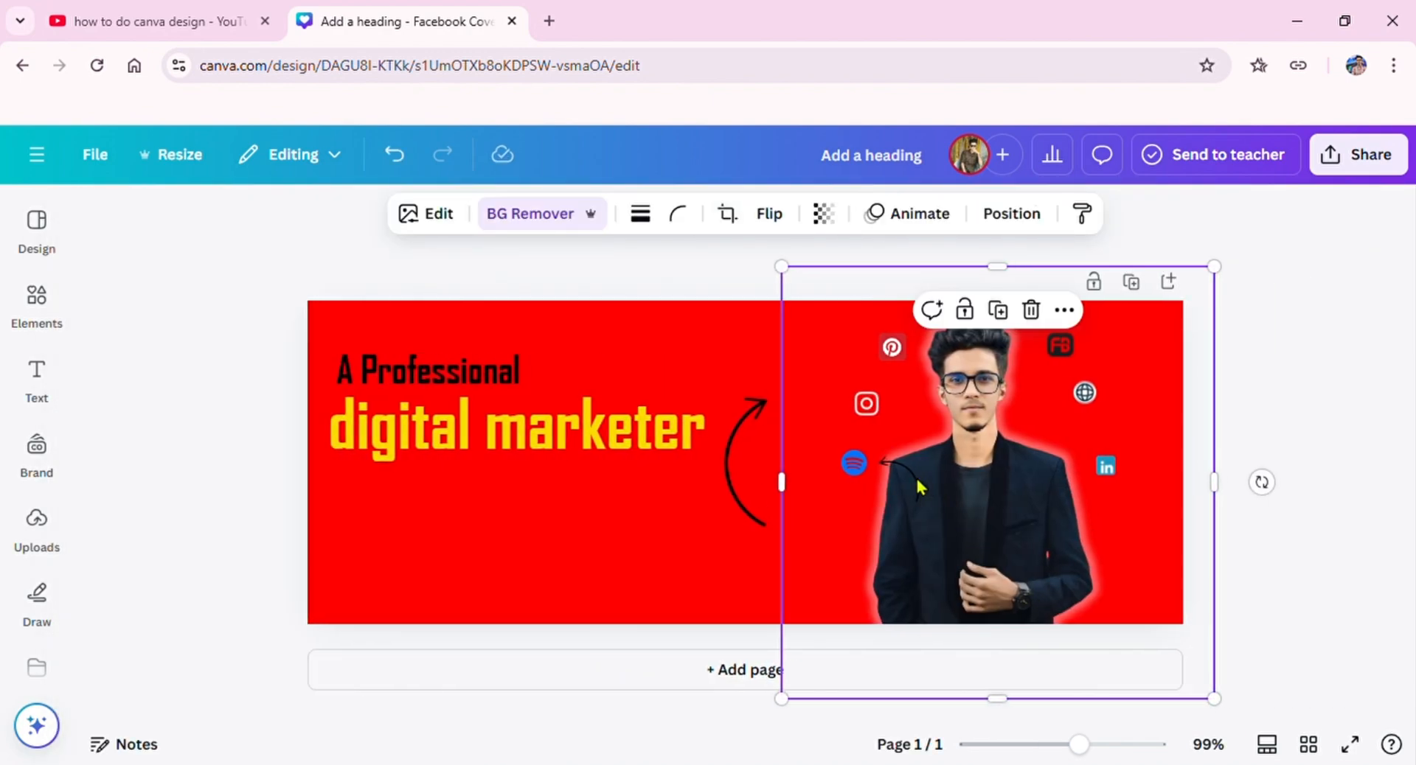
Step: Nudge the small arrow slightly left and up toward the Spotify icon and send it behind the portrait
click(917, 481)
key(Left)
key(Left)
key(Left)
key(Left)
key(Left)
key(Left)
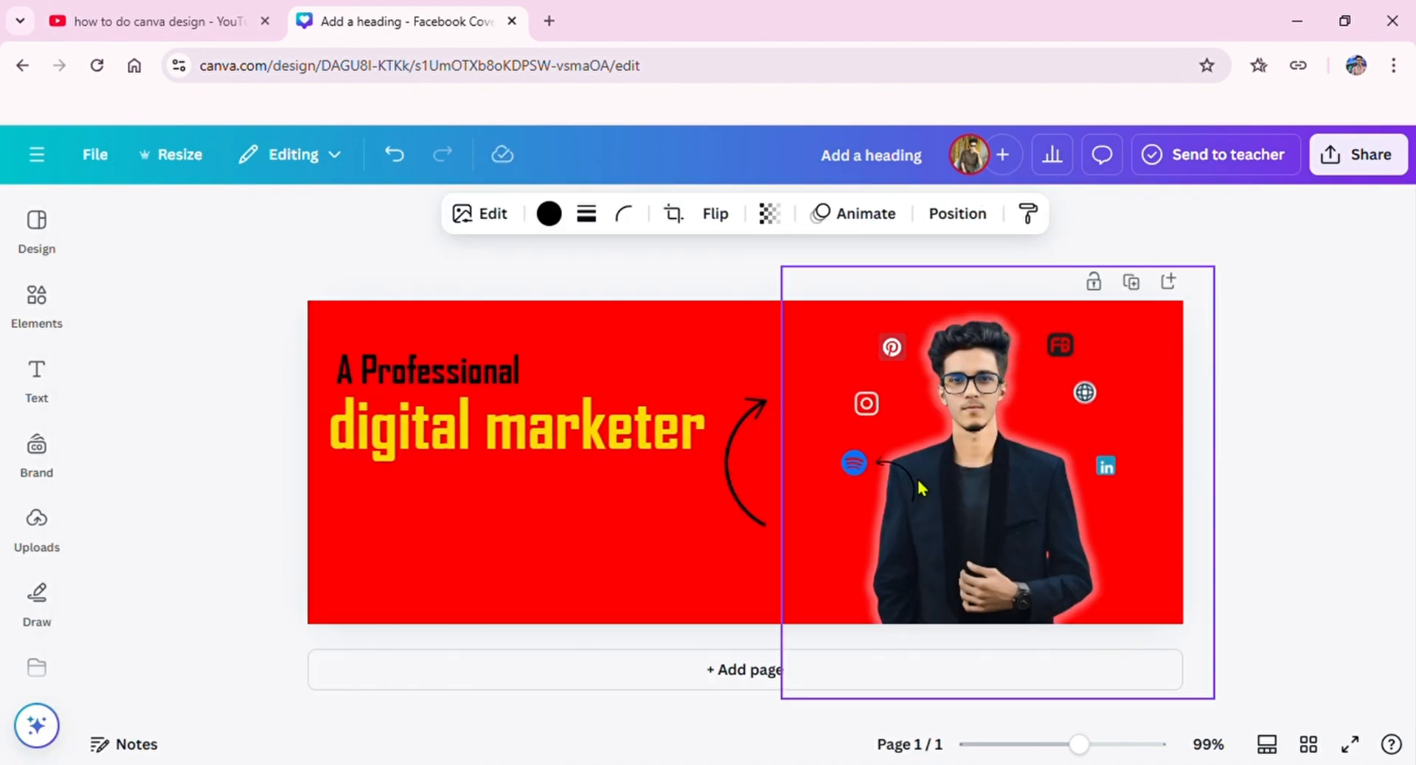
key(Up)
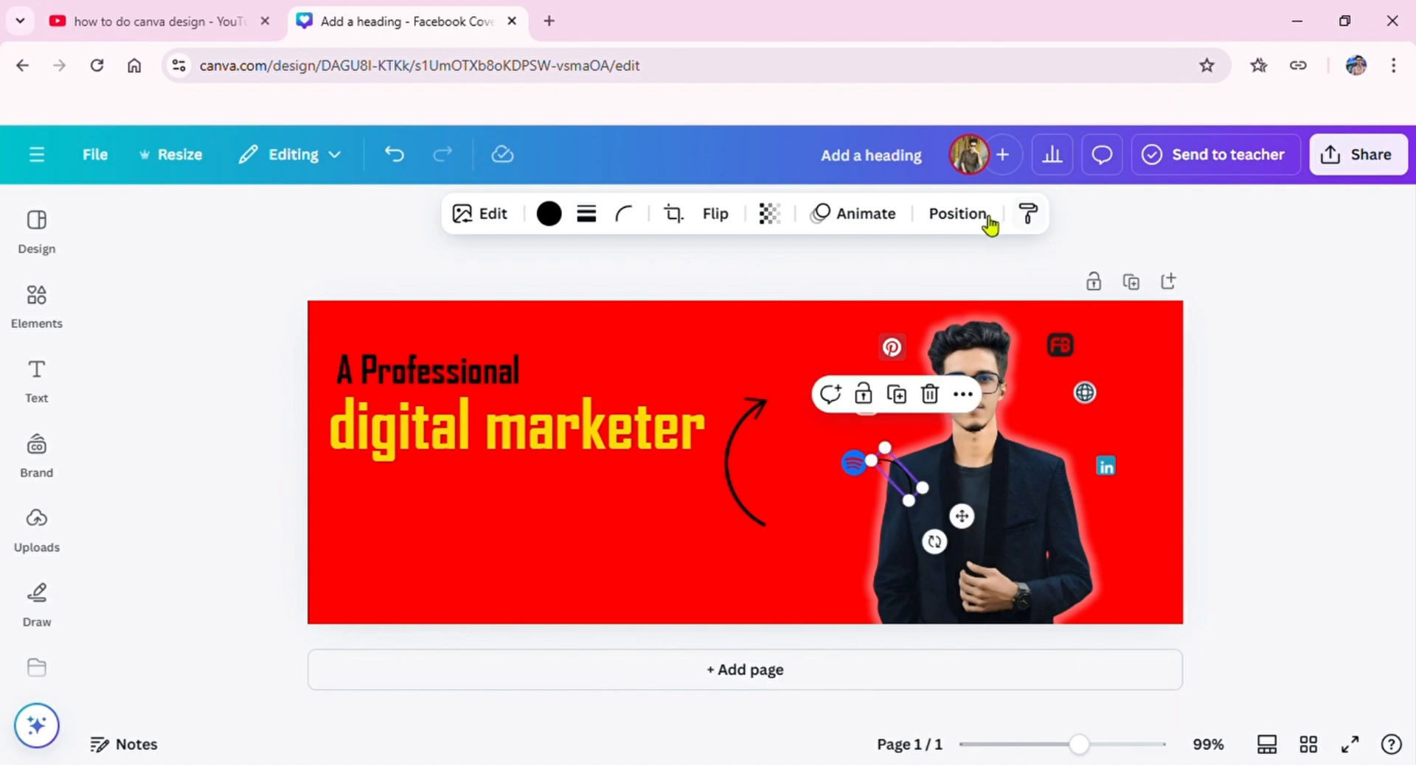
click(982, 215)
Step: Shrink the remaining large curved arrow to about 11.8 × 35.8 px and place it beside the Instagram icon
click(914, 406)
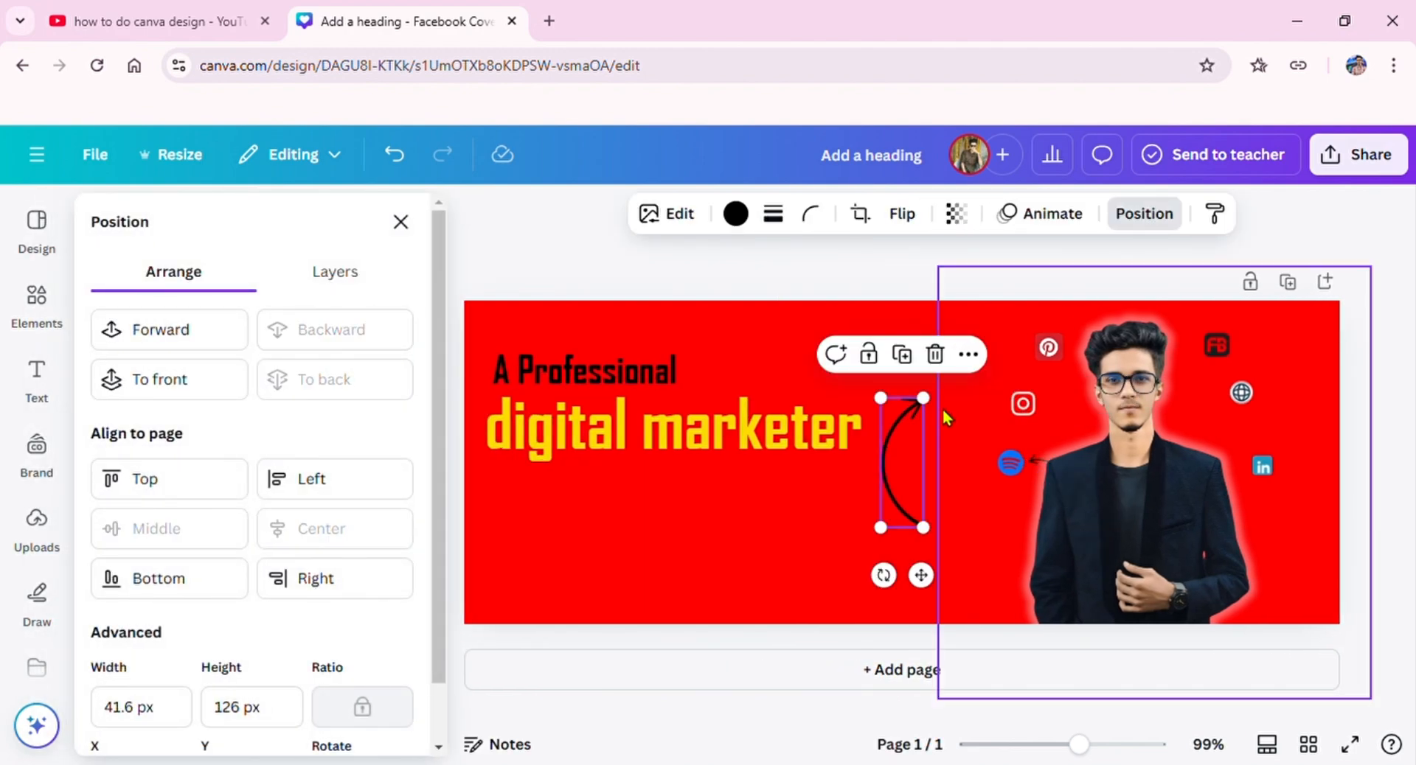
drag(943, 408, 988, 559)
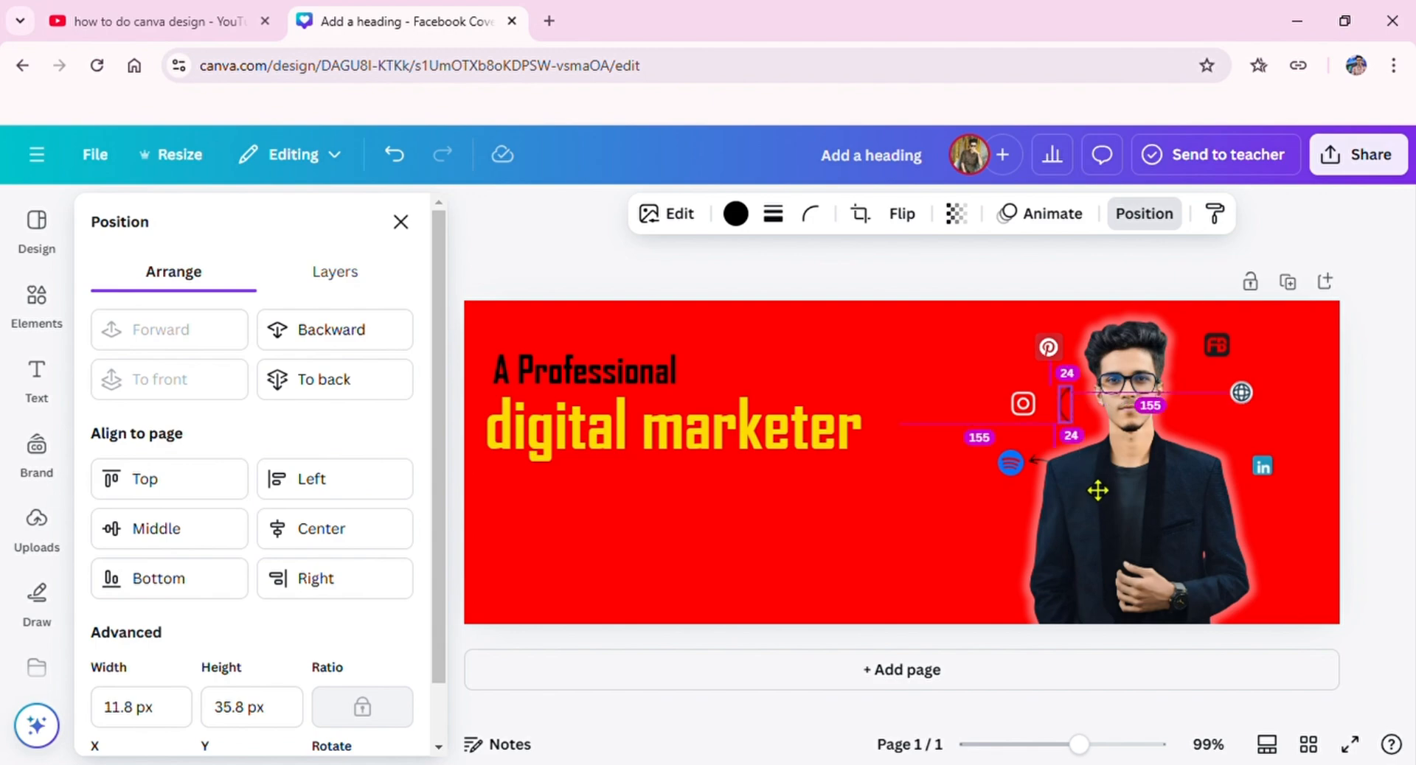
drag(1097, 490, 1094, 497)
Step: Flip the arrow beside the Instagram icon horizontally, enlarge it to about 30.4 × 92.3 px and rotate it to -72°
click(901, 214)
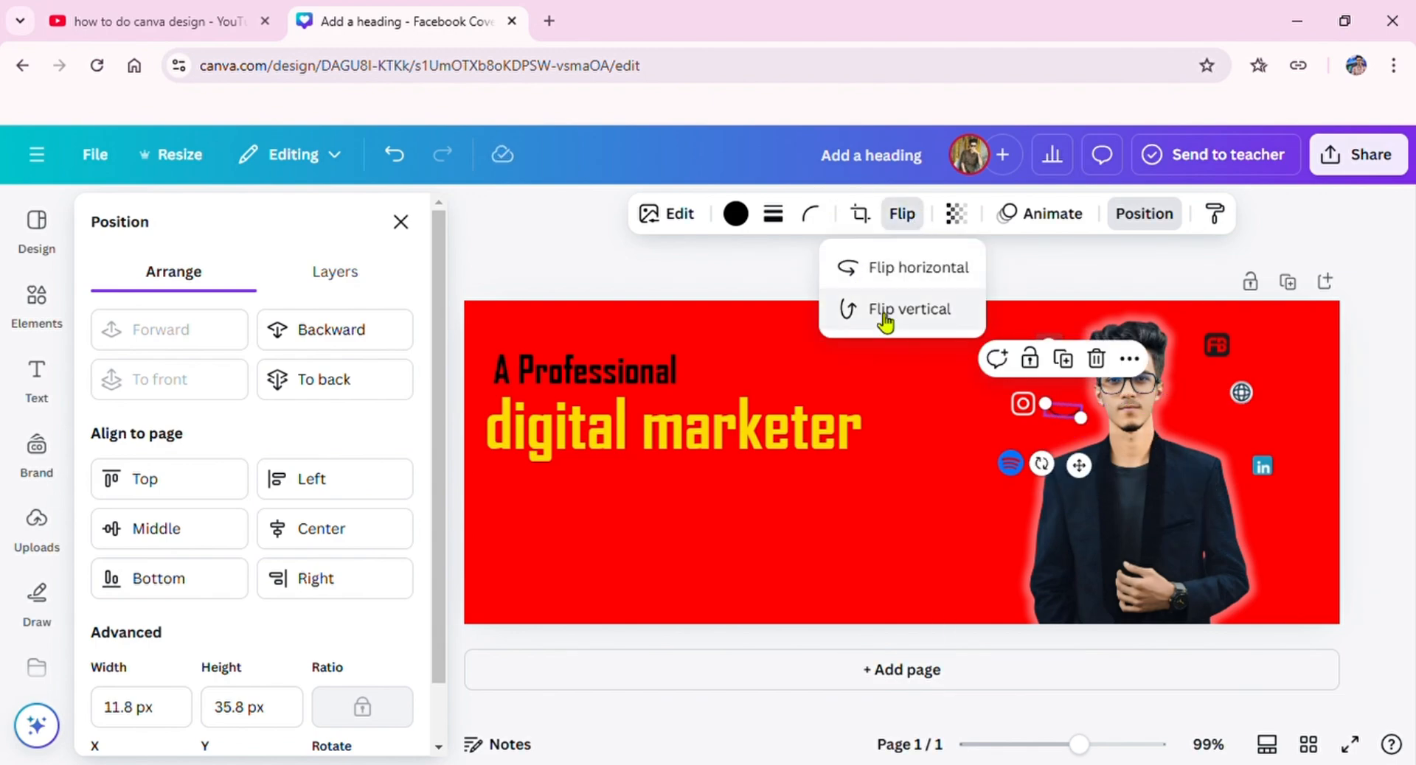
click(877, 266)
click(1098, 472)
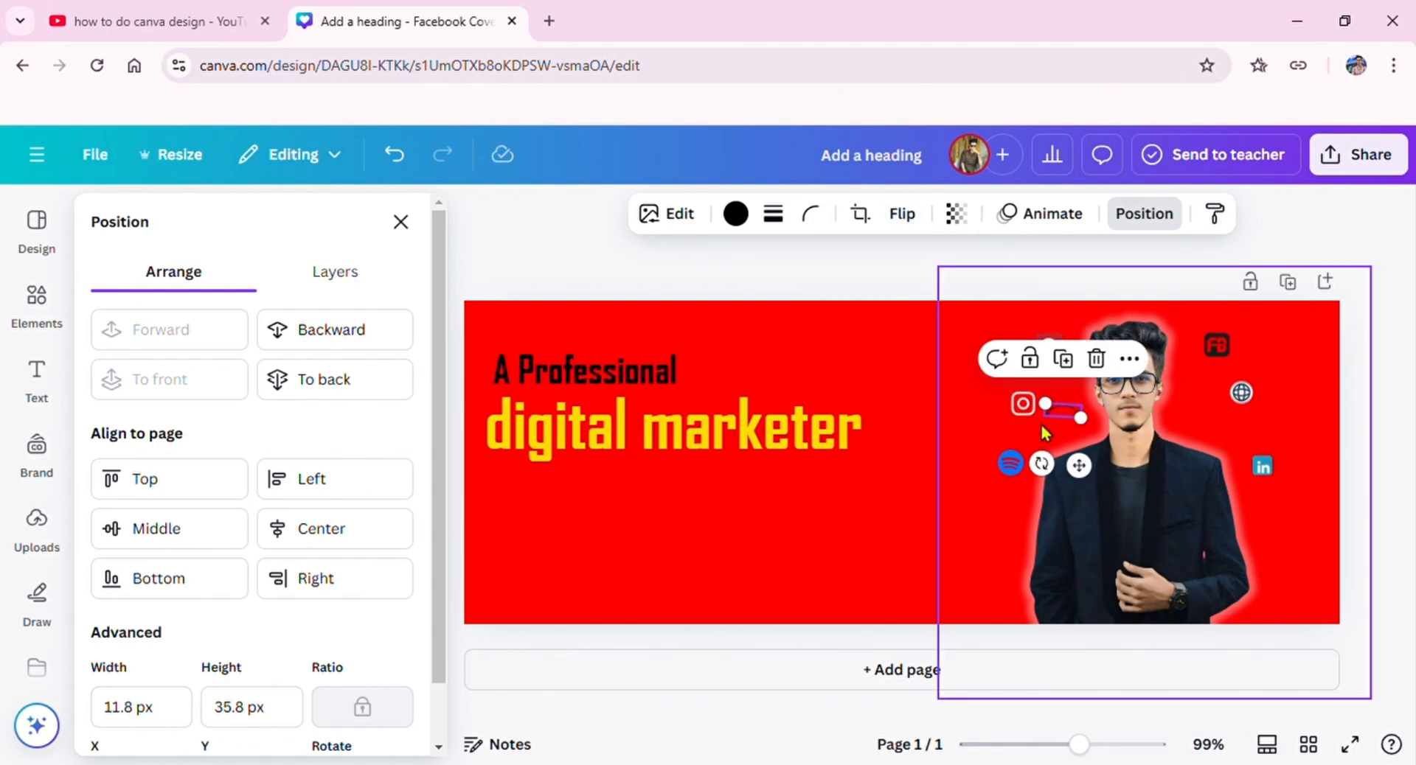
drag(1045, 403, 988, 382)
drag(1142, 391, 1232, 408)
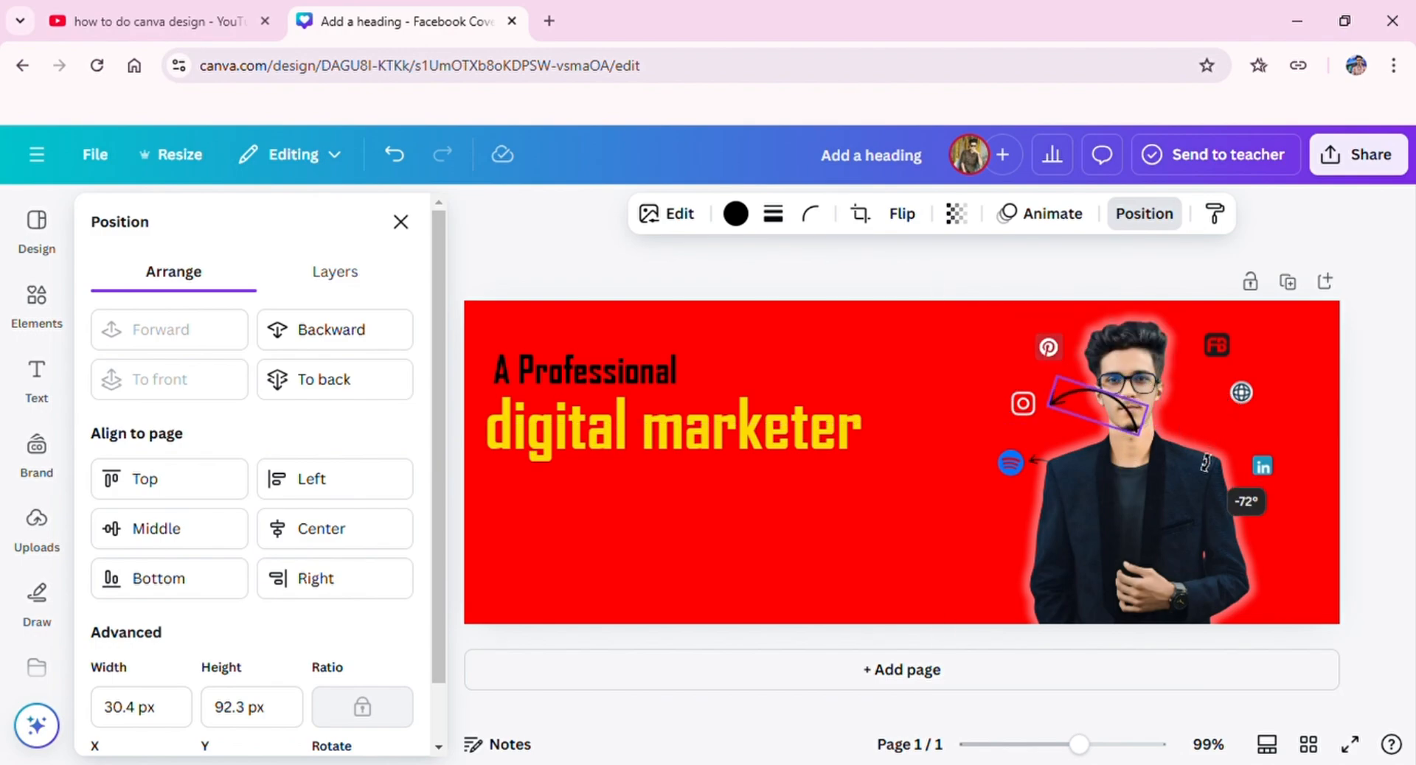
Step: Send the Instagram arrow behind the portrait and undo the accidental shift of the portrait
click(1143, 214)
click(955, 212)
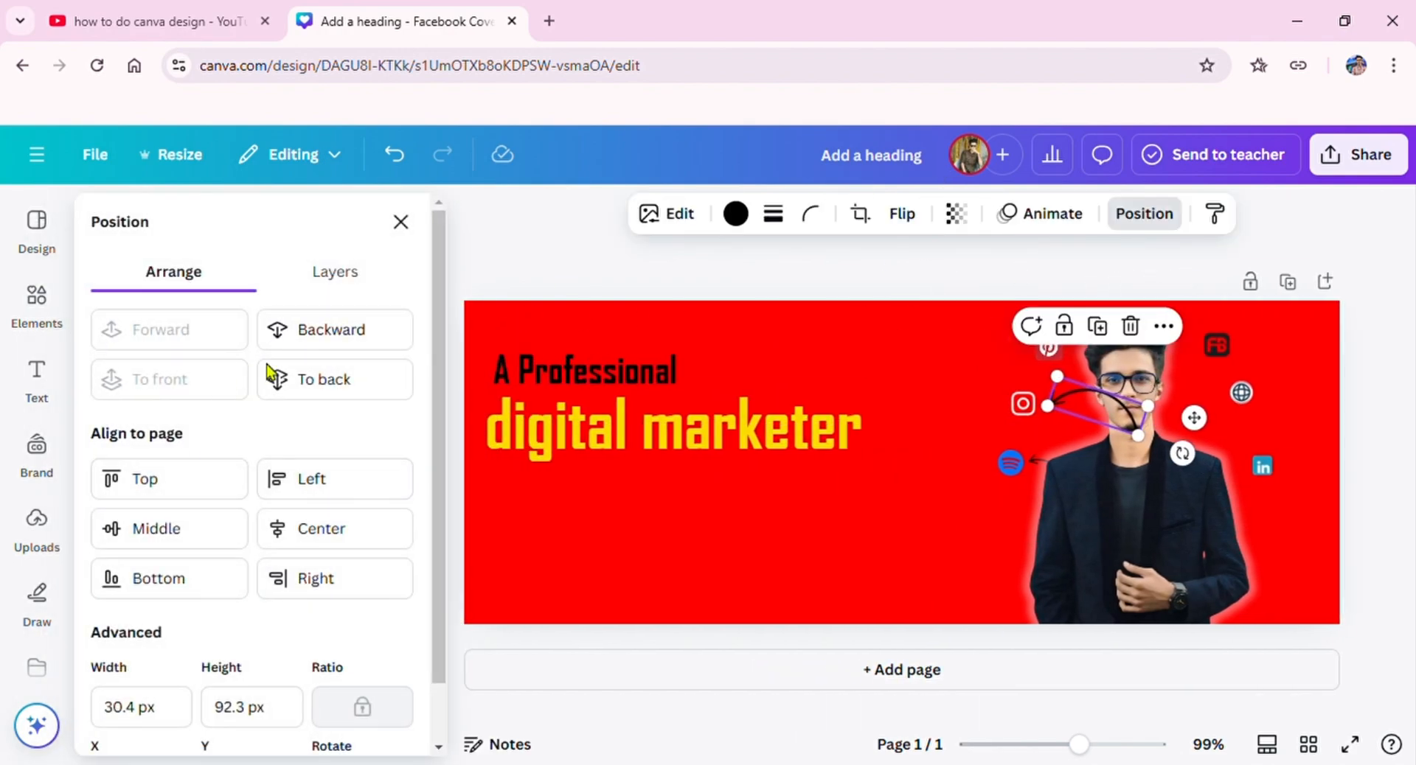
click(401, 222)
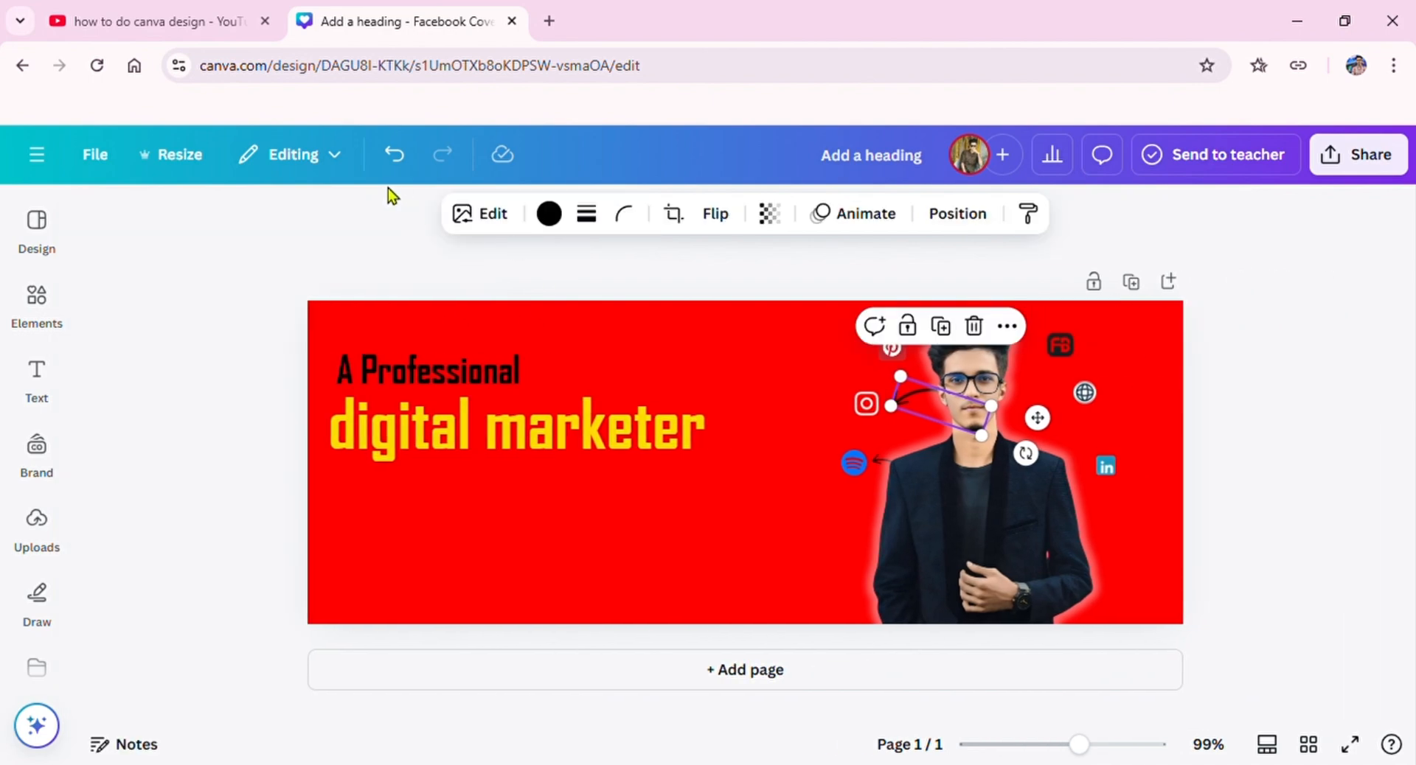
click(1045, 352)
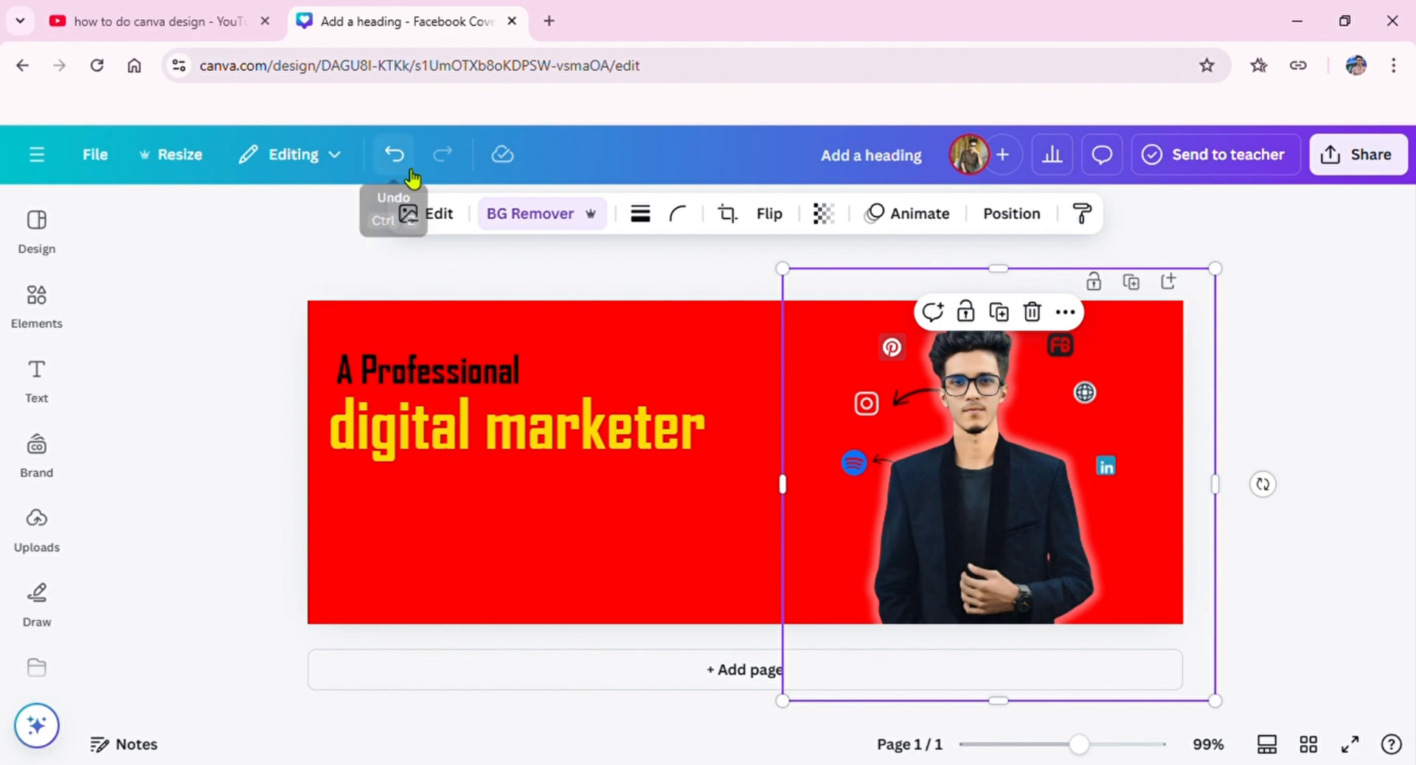
click(394, 154)
click(1306, 399)
Step: Insert another thin curved black arrow and place it on the man's shoulder beside the LinkedIn icon
click(42, 295)
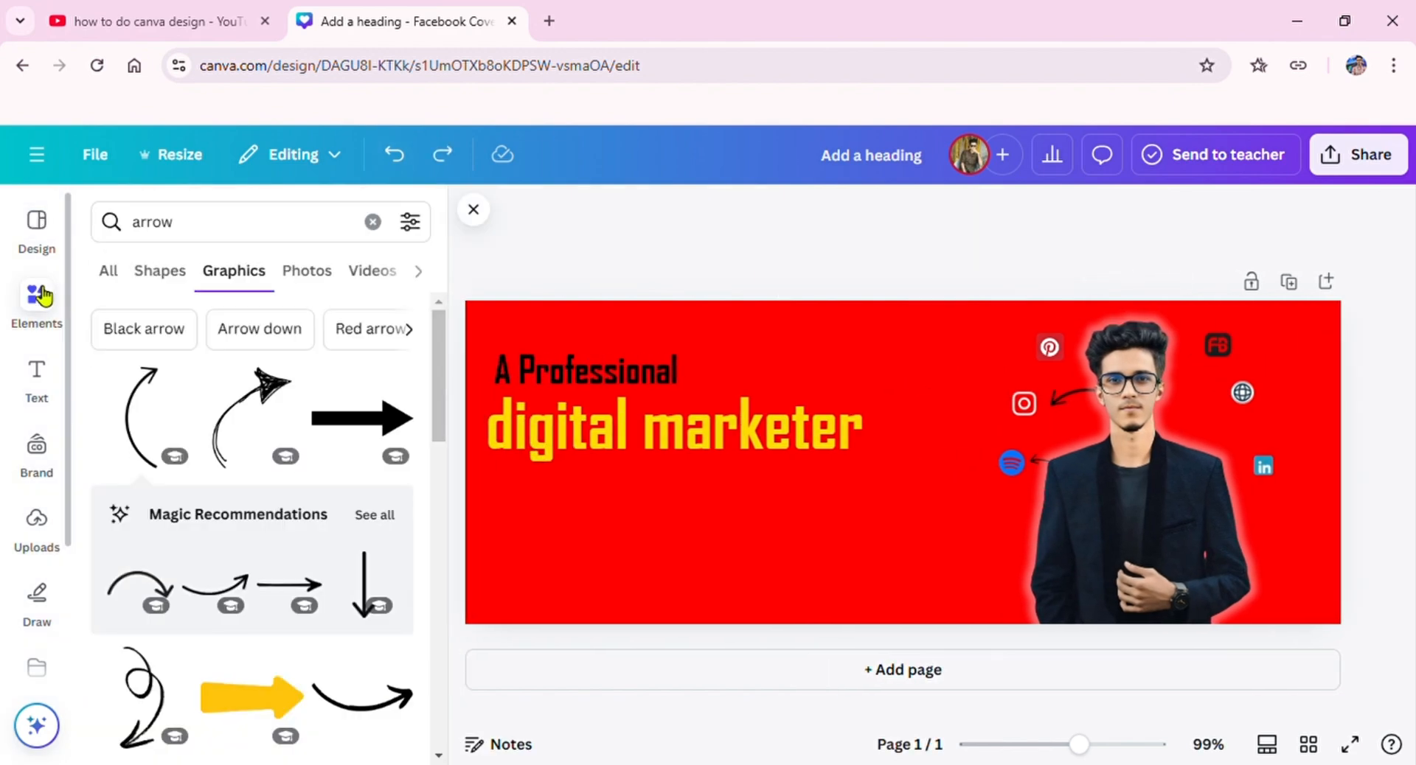
click(143, 405)
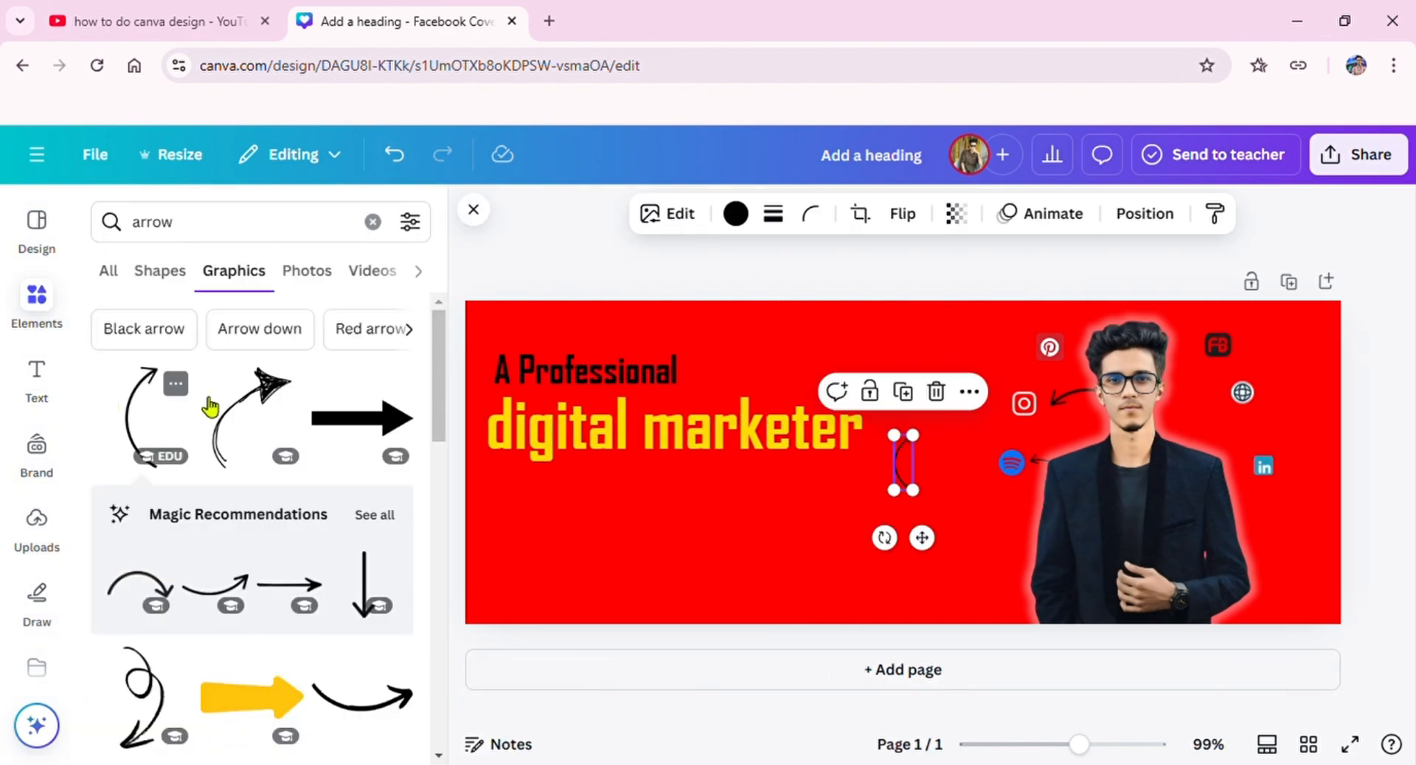
drag(901, 479, 1245, 393)
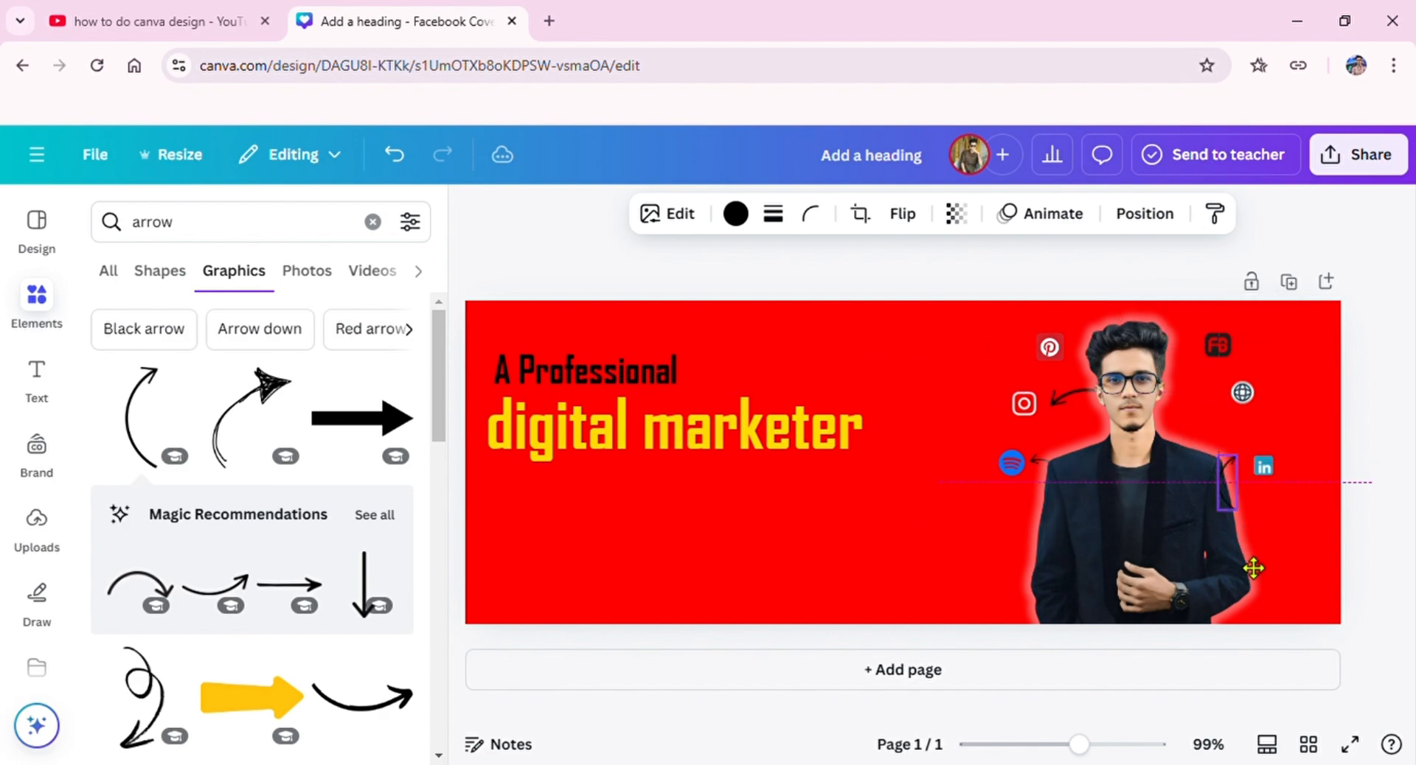
drag(1228, 569, 1230, 525)
Step: Add two more curved arrows, angled to point from the portrait to the globe and FB icons
click(1231, 415)
drag(1208, 456, 1145, 449)
click(1206, 349)
Step: Send the arrows pointing to the FB, globe and LinkedIn icons behind the portrait
click(1145, 214)
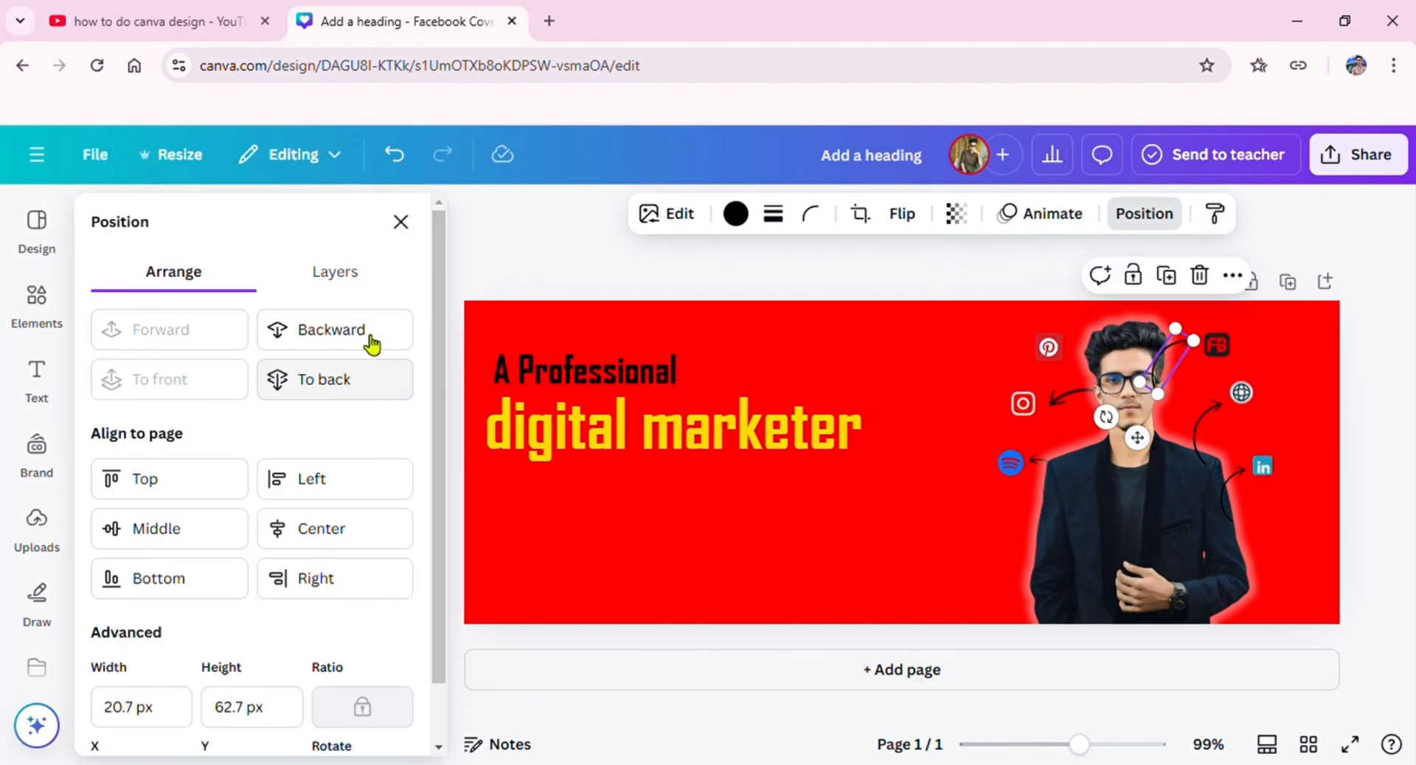
click(370, 338)
click(1196, 410)
click(1196, 415)
click(335, 380)
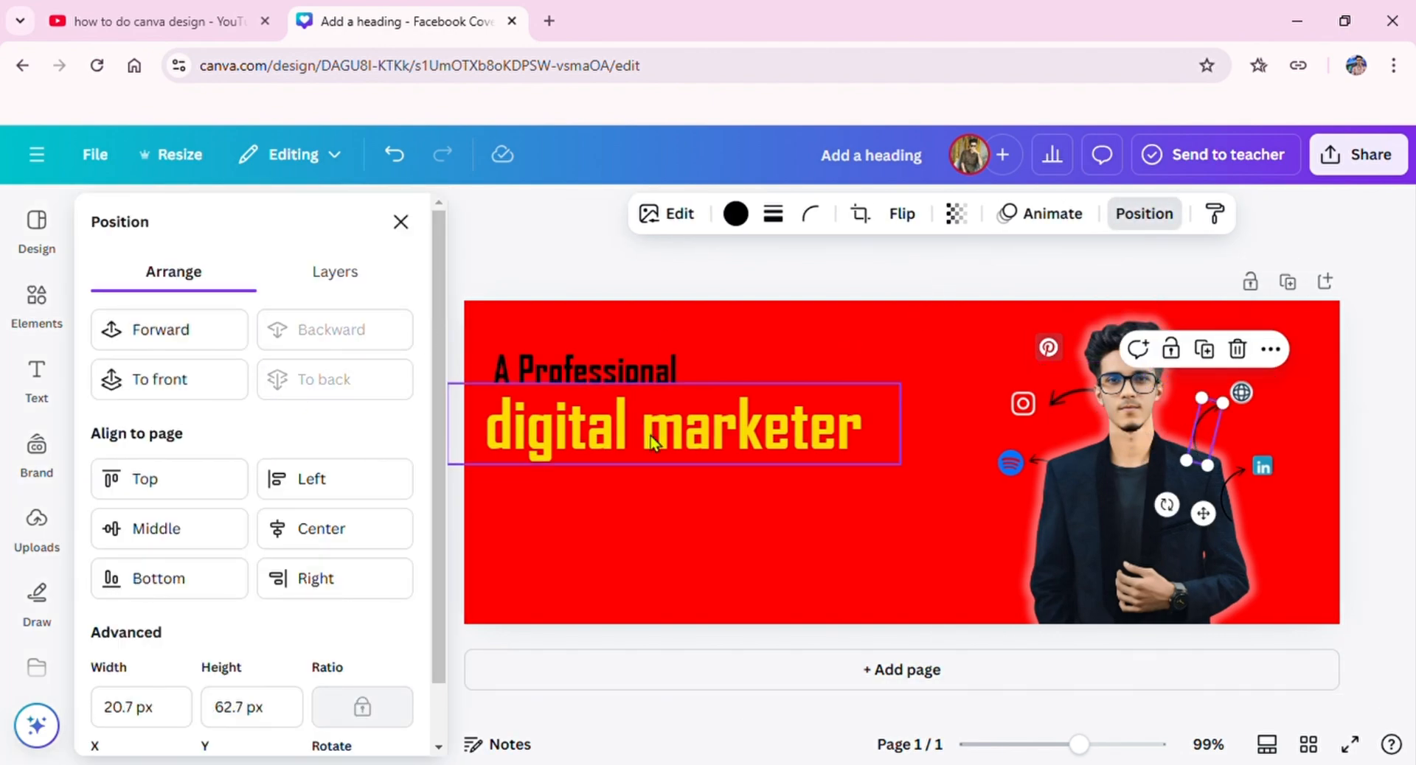
click(1228, 490)
click(1230, 500)
click(295, 339)
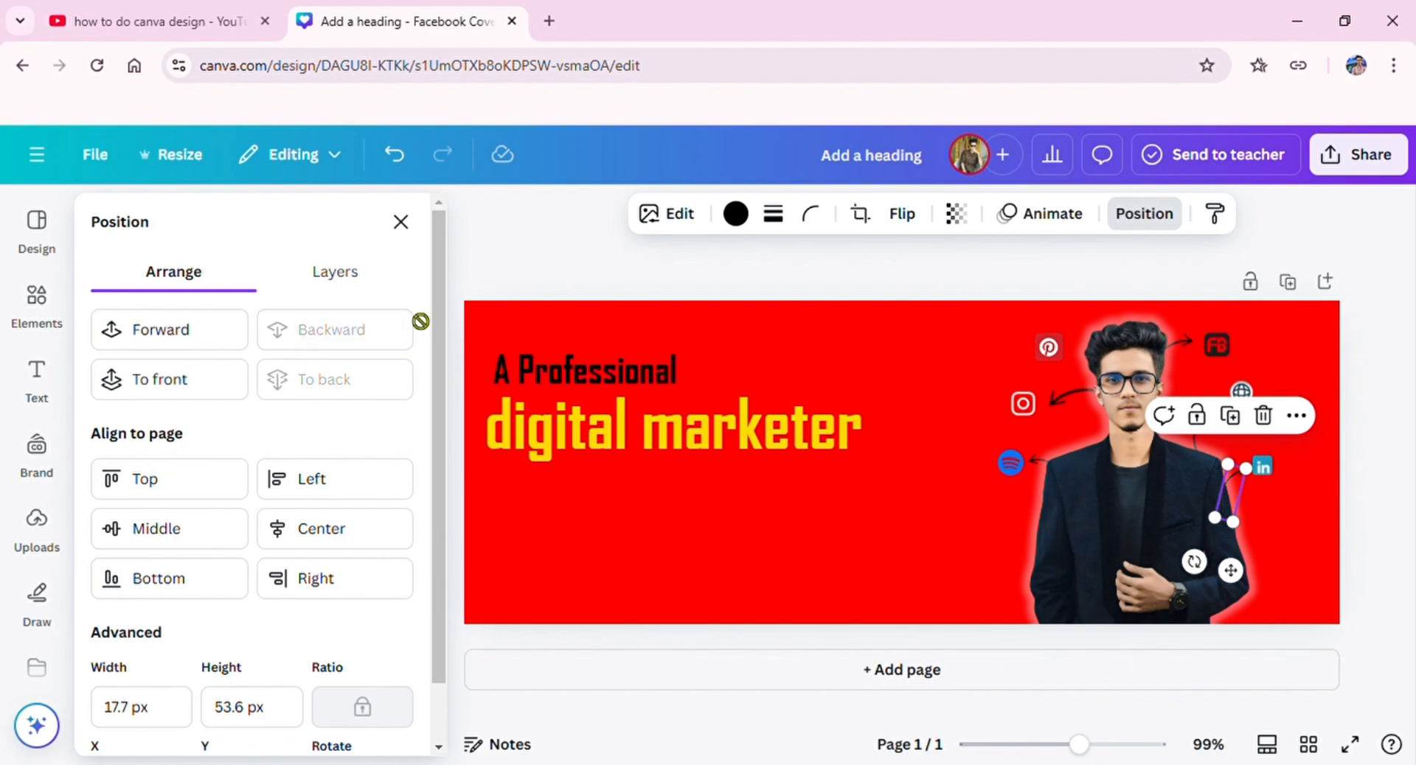
Step: Insert another thin curved black arrow, flip it and place it between the portrait's head and the Pinterest icon
click(496, 267)
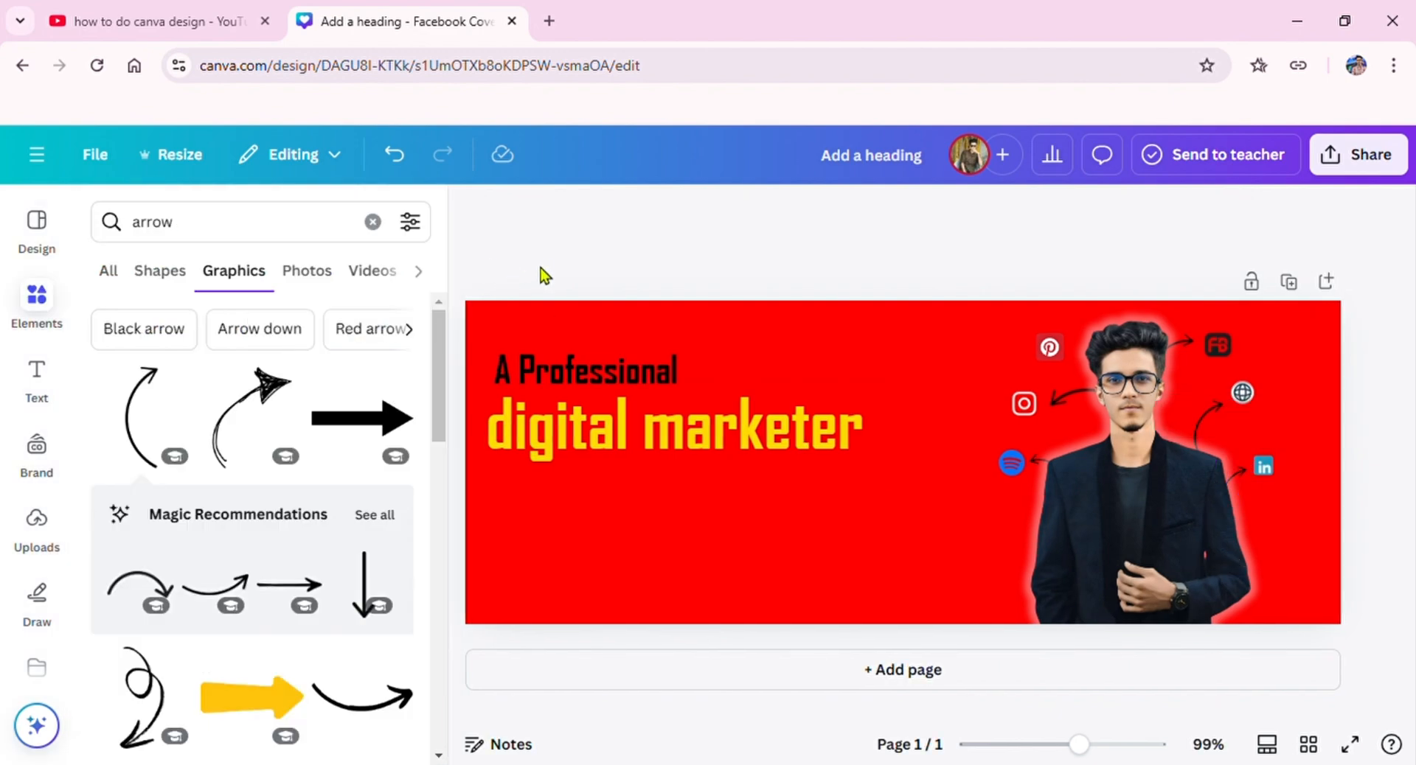
drag(171, 395, 1031, 339)
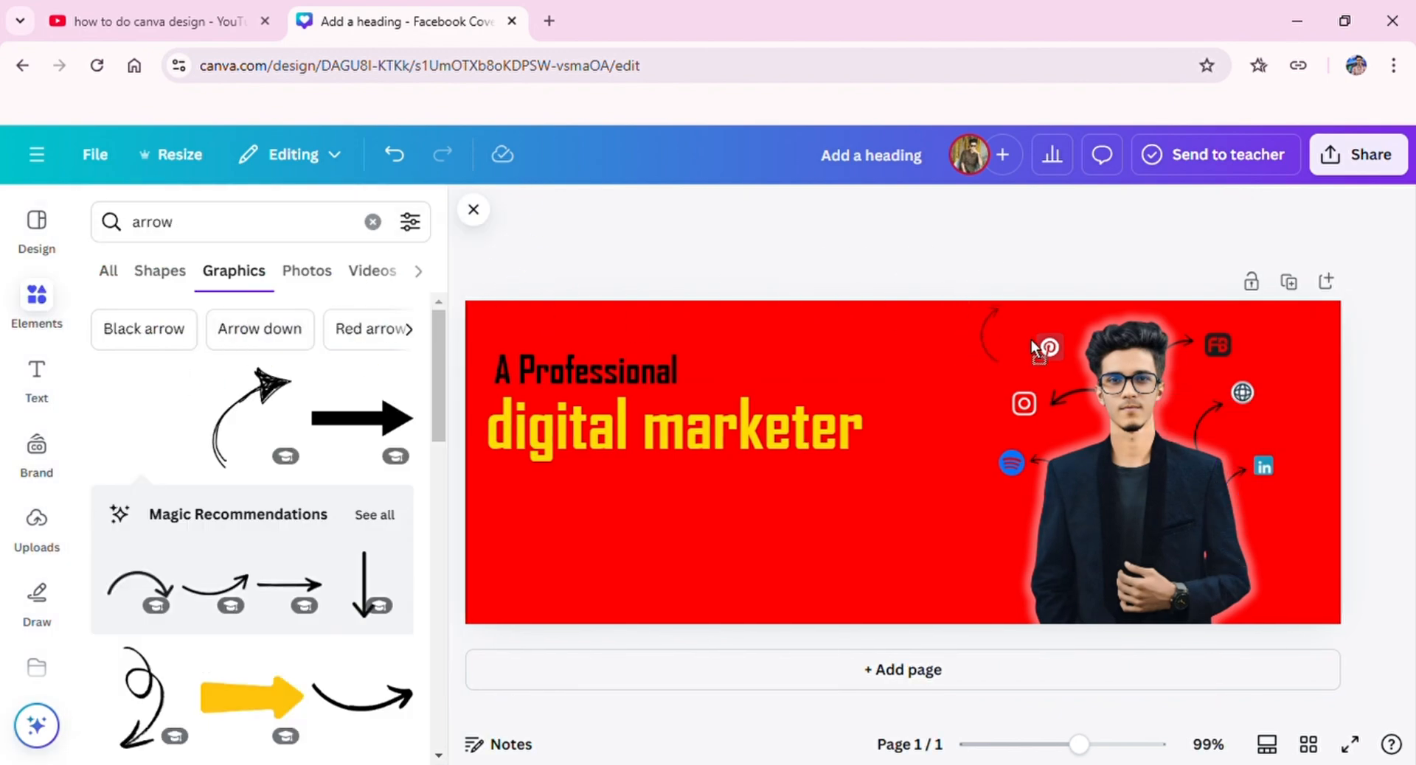
drag(1158, 369, 1155, 370)
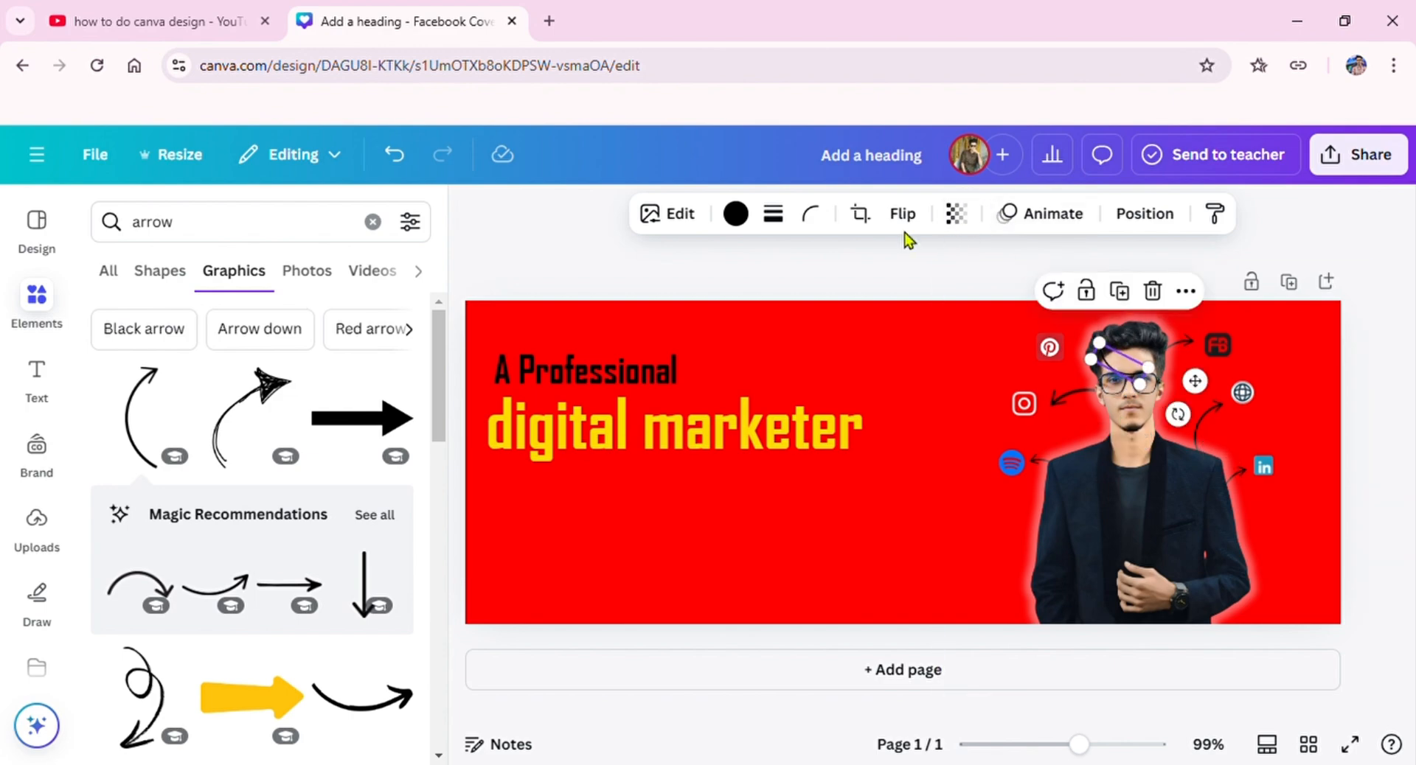
click(901, 214)
click(877, 267)
click(1197, 382)
click(1137, 381)
drag(1198, 388, 1180, 393)
double_click(1181, 394)
click(394, 154)
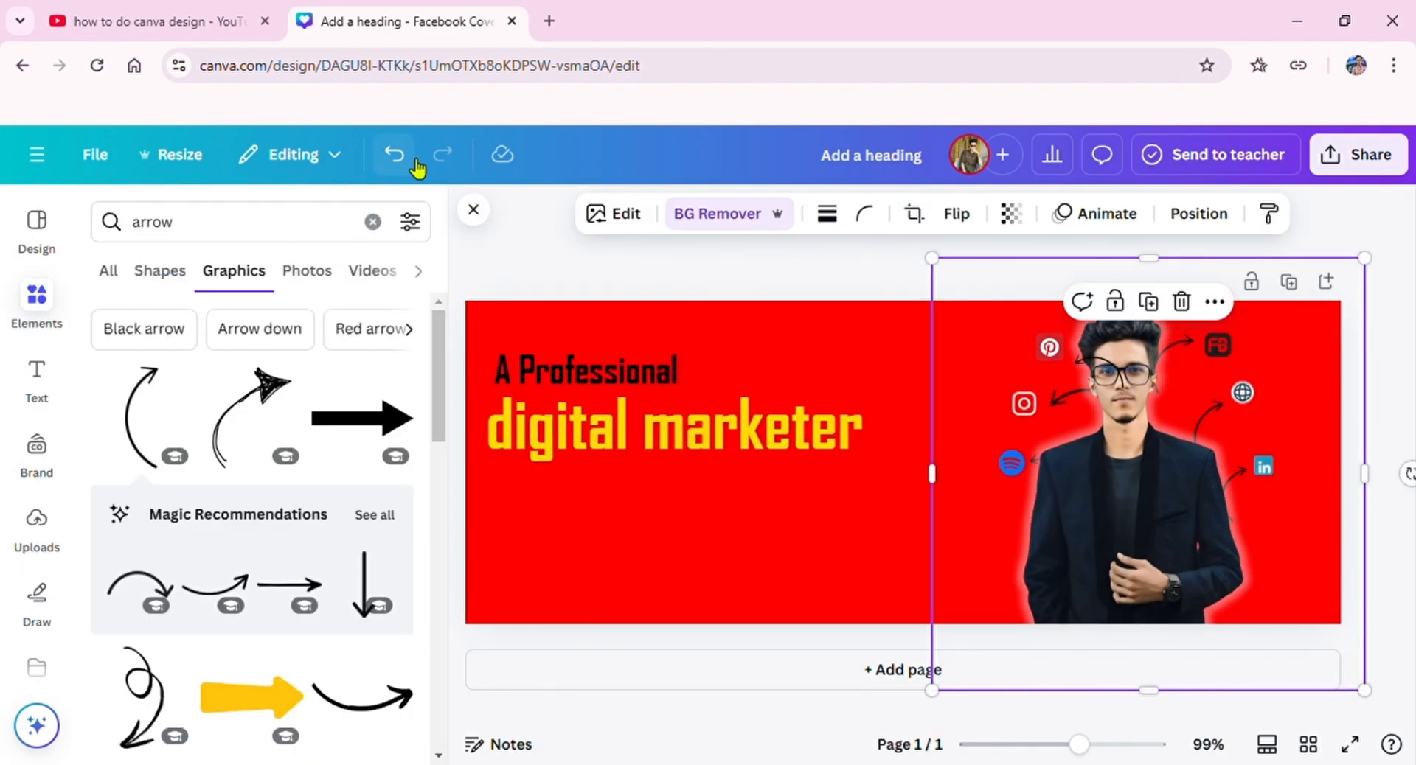
click(399, 151)
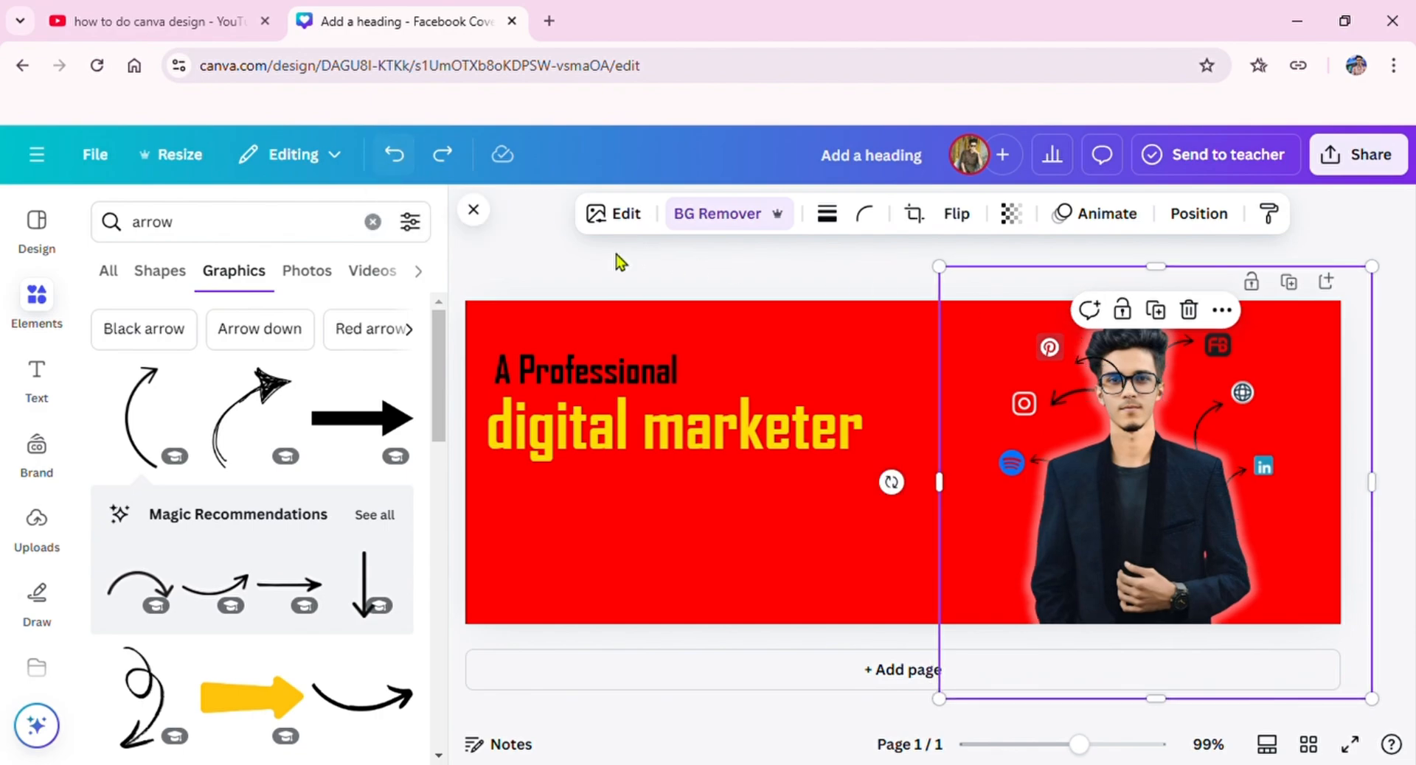
Step: Send the arrow pointing to the Pinterest icon behind the portrait
click(1119, 382)
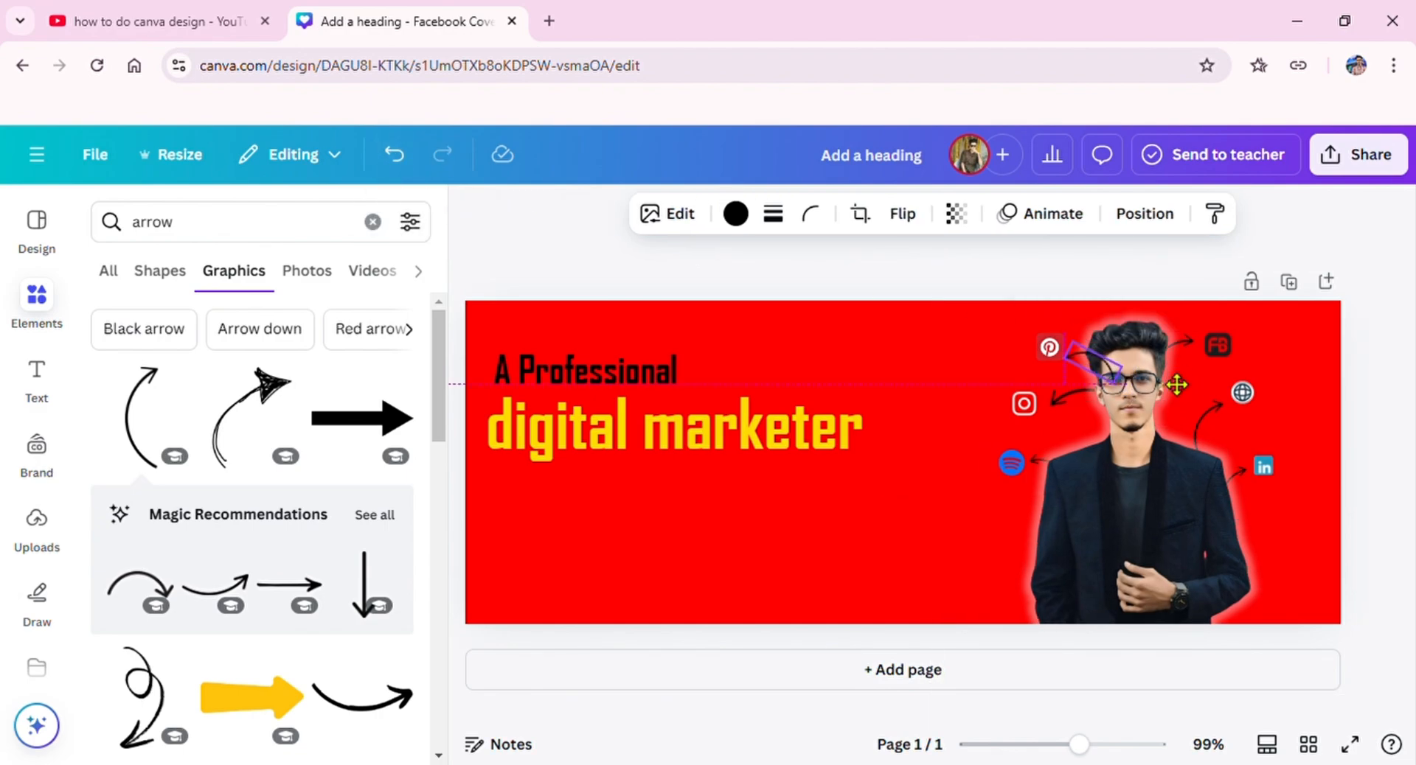
click(1143, 216)
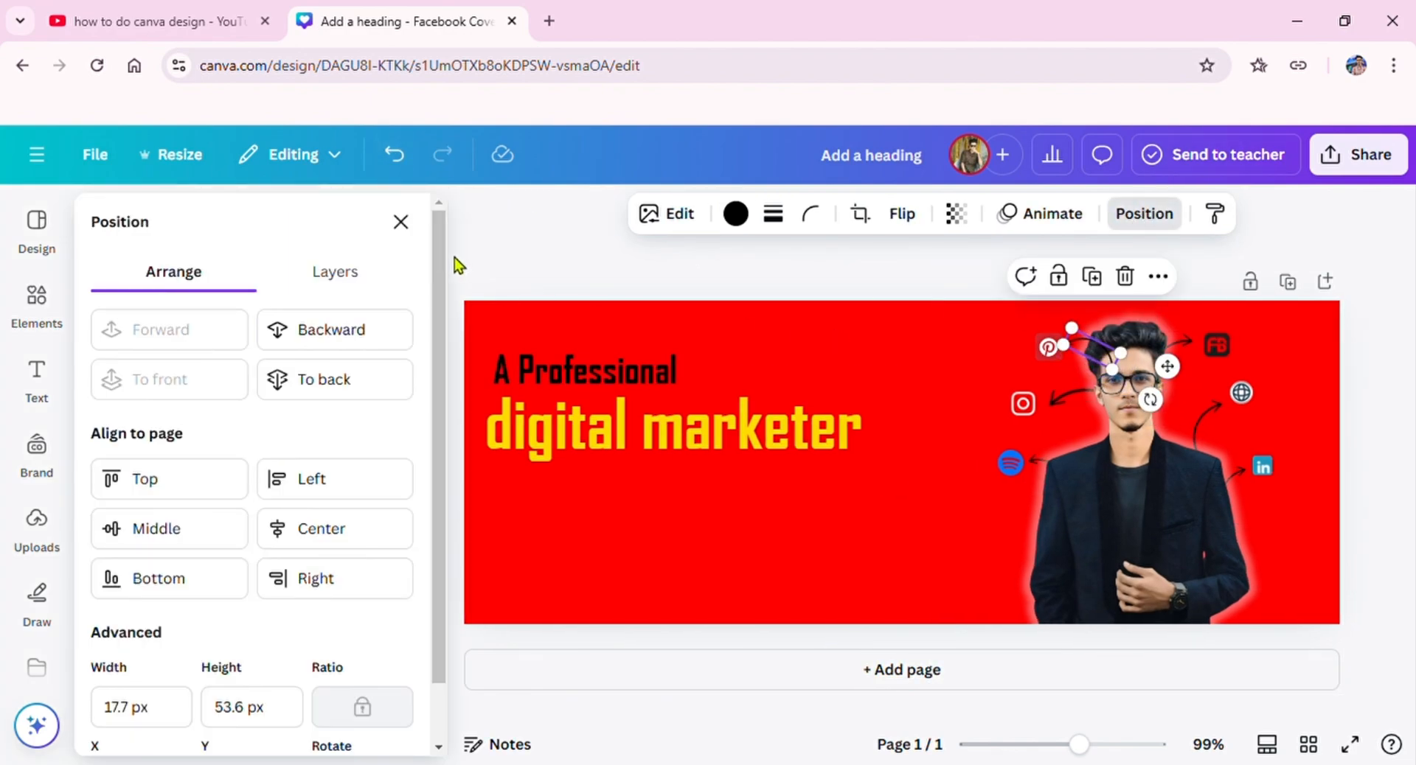
click(1142, 216)
click(1143, 233)
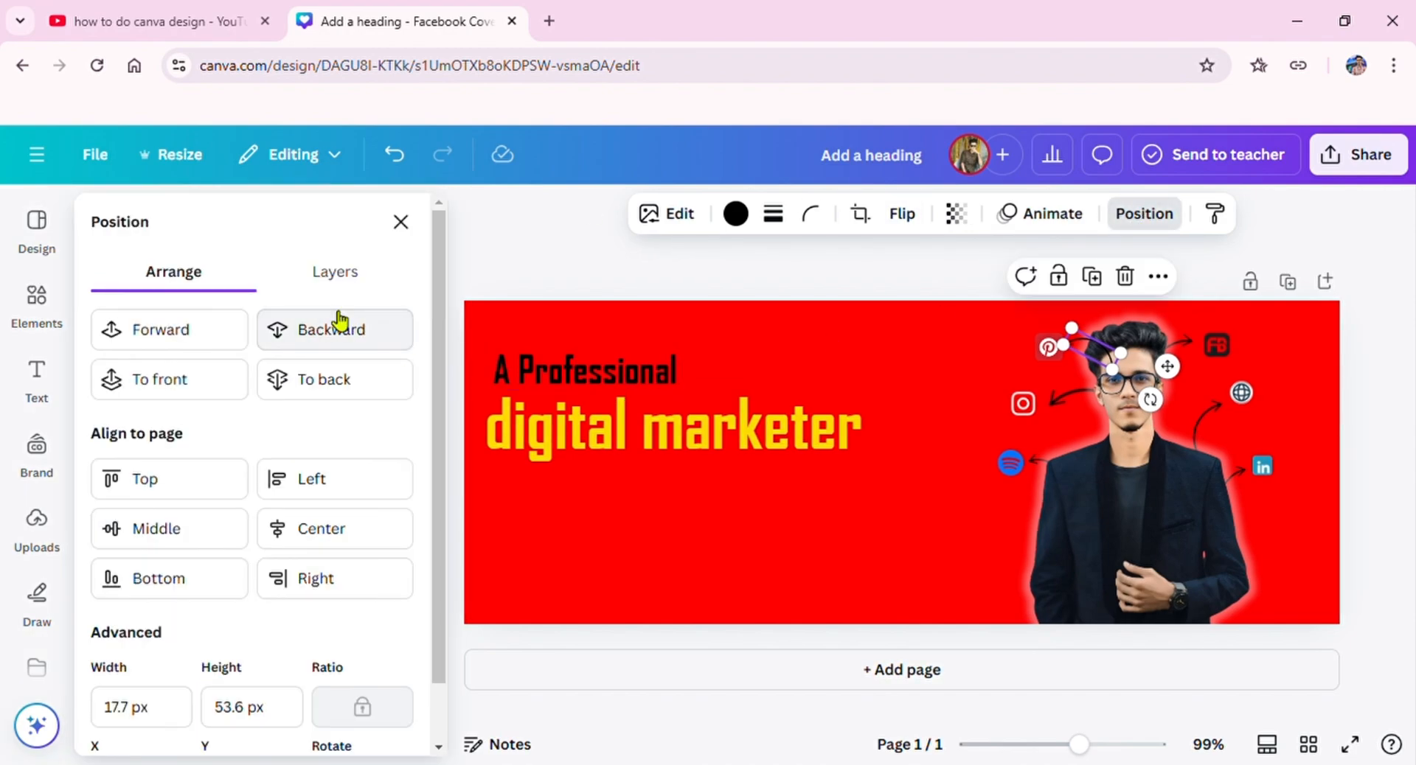
click(332, 327)
click(397, 222)
click(473, 210)
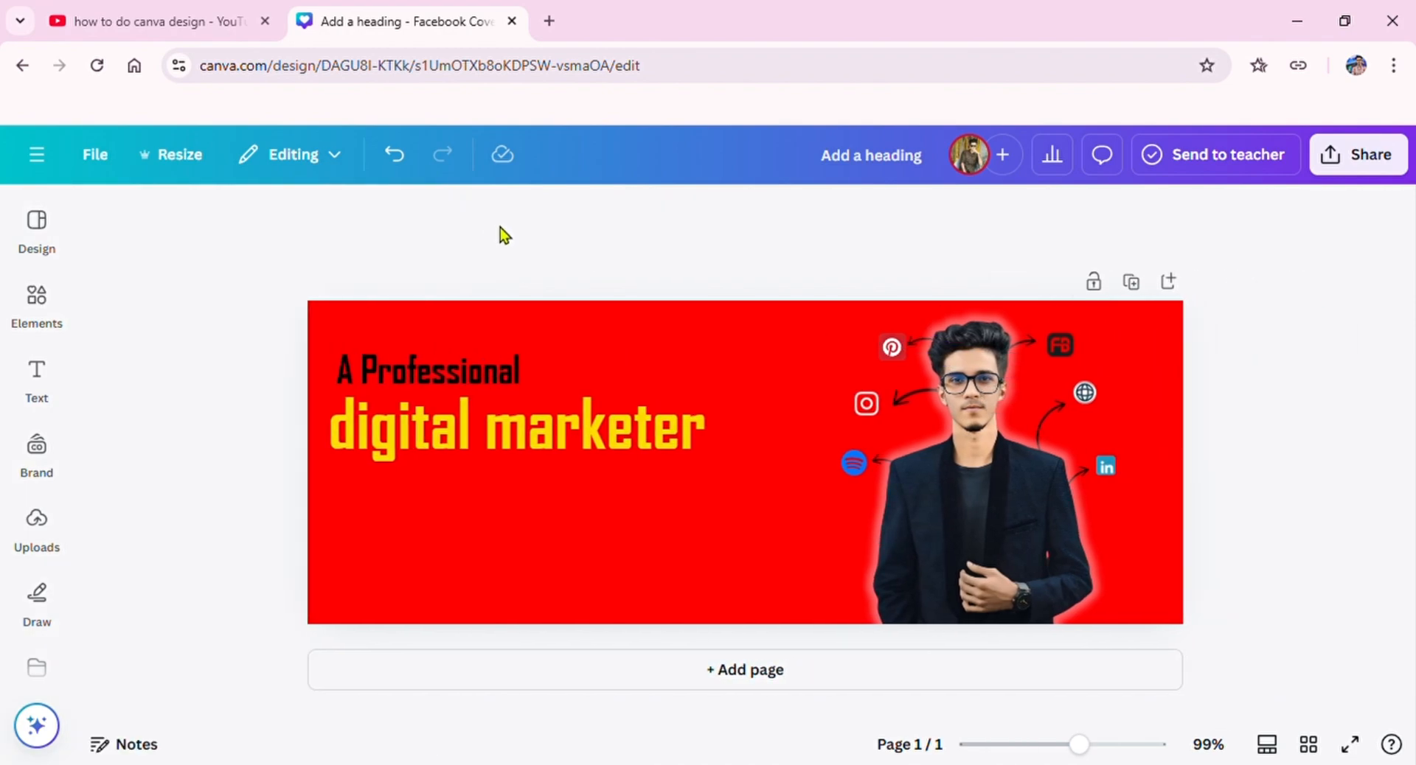
Step: Search the elements for "shadow" graphics and insert the round, soft-edged black shadow
click(37, 382)
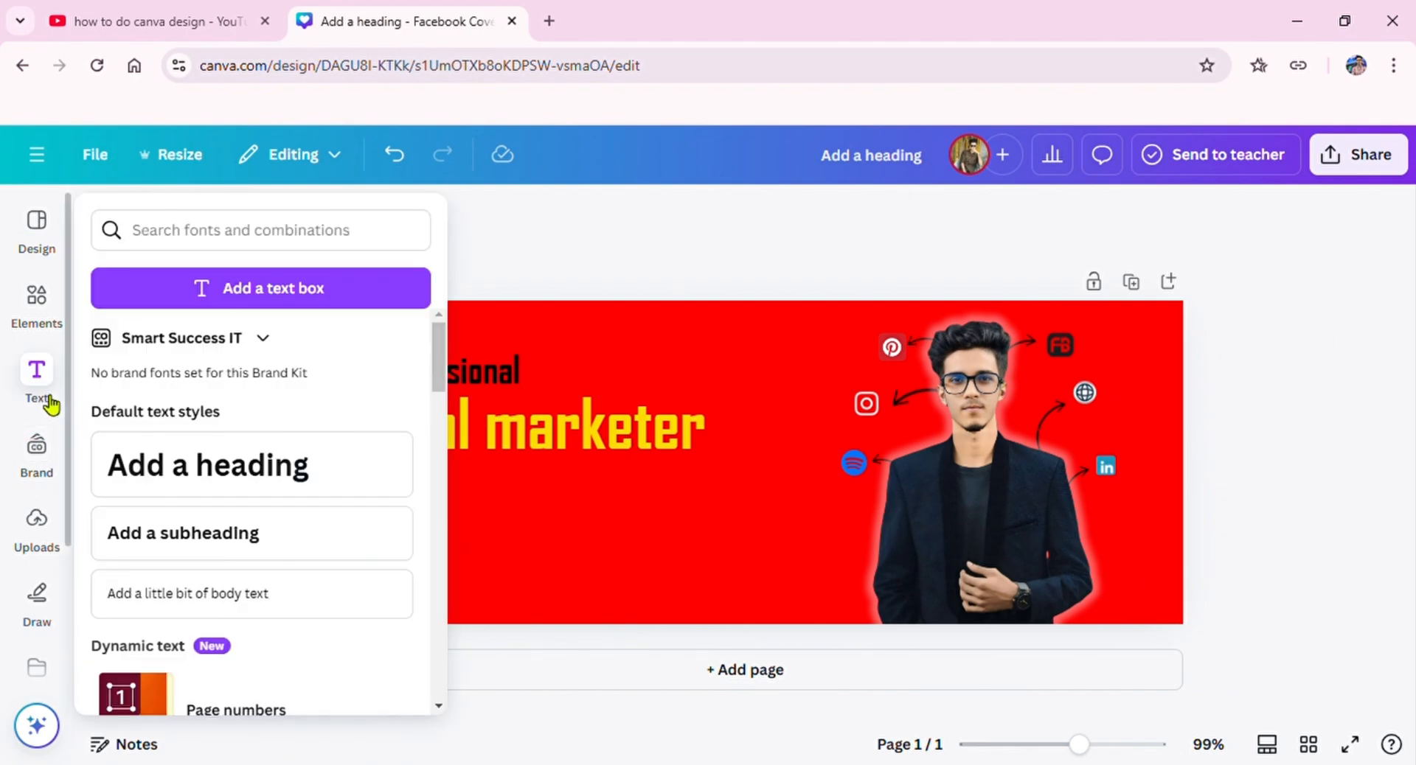
click(37, 303)
click(373, 222)
text(sha)
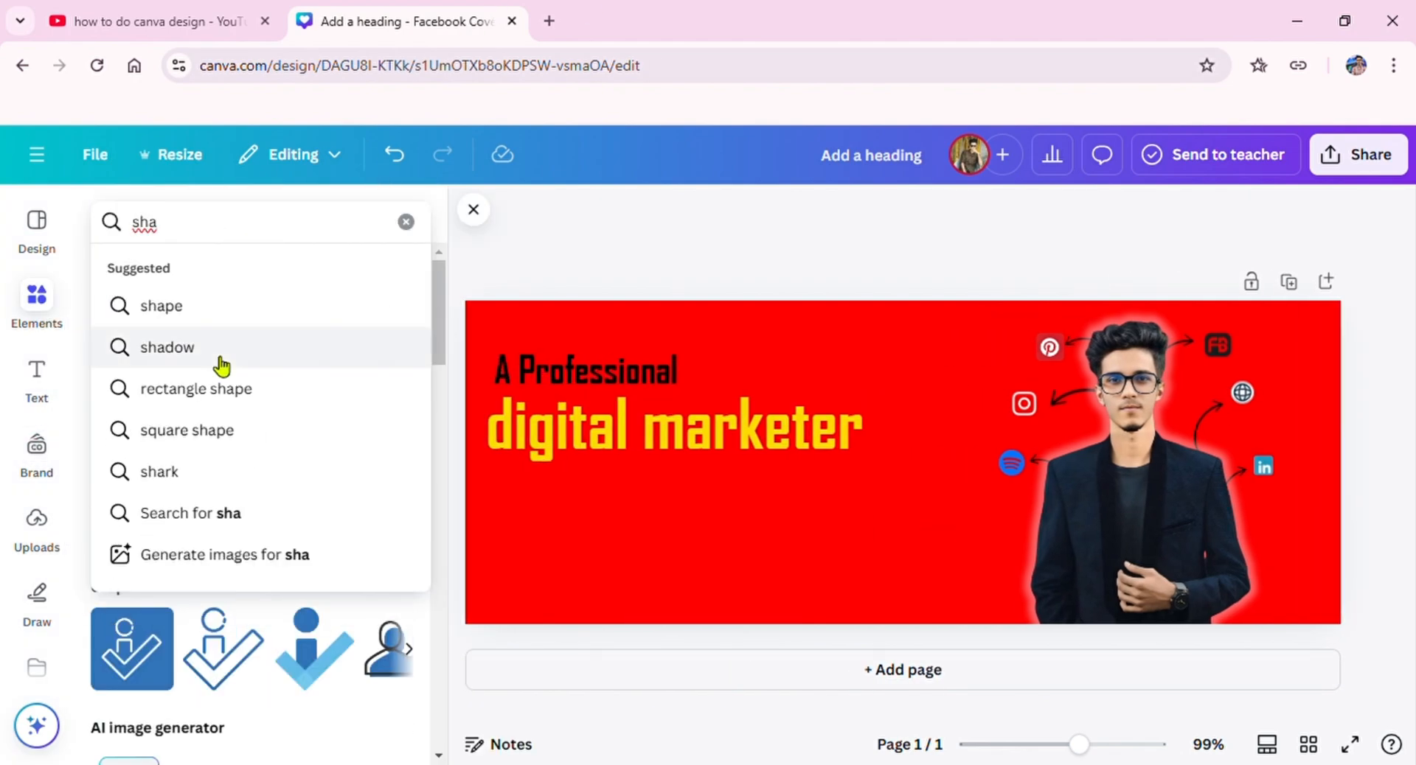
click(216, 354)
click(417, 379)
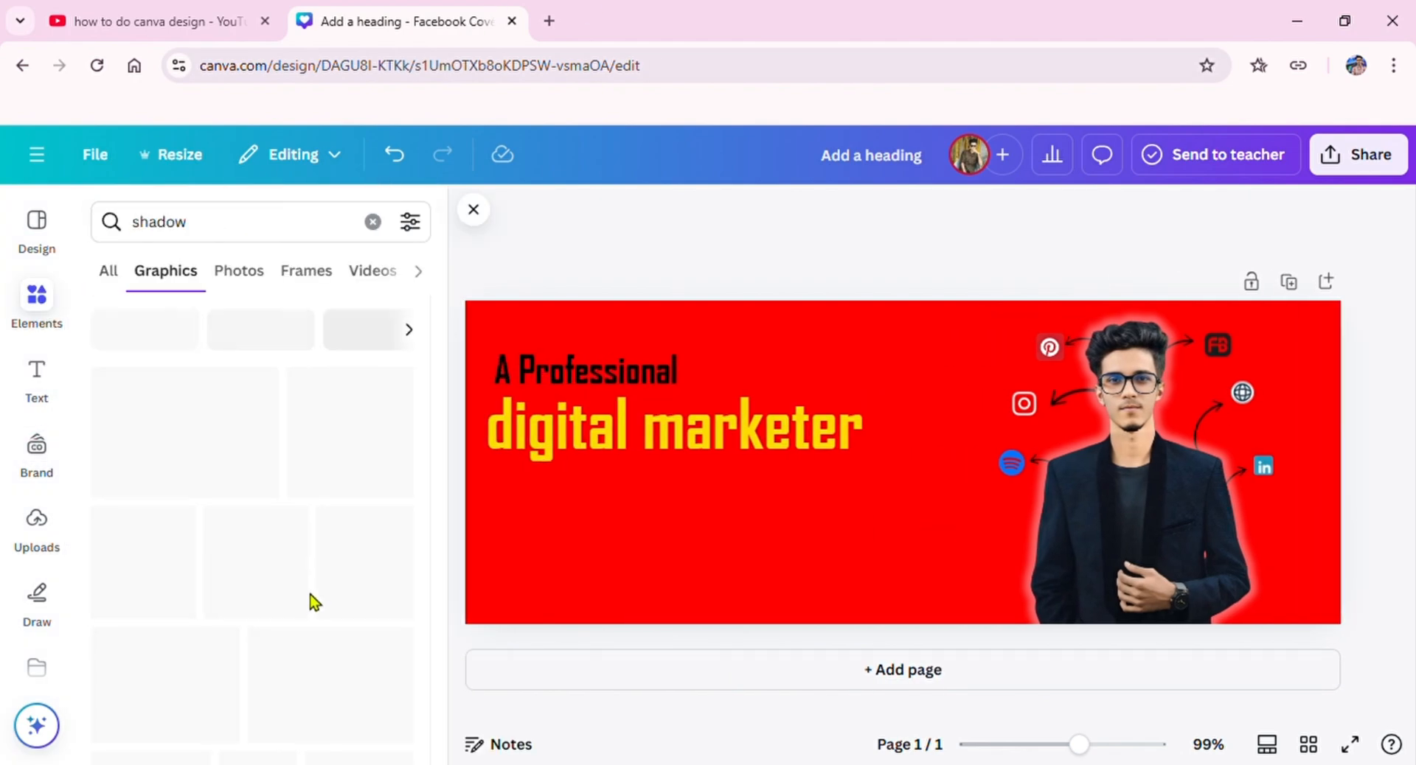
scroll(243, 538, down, 3)
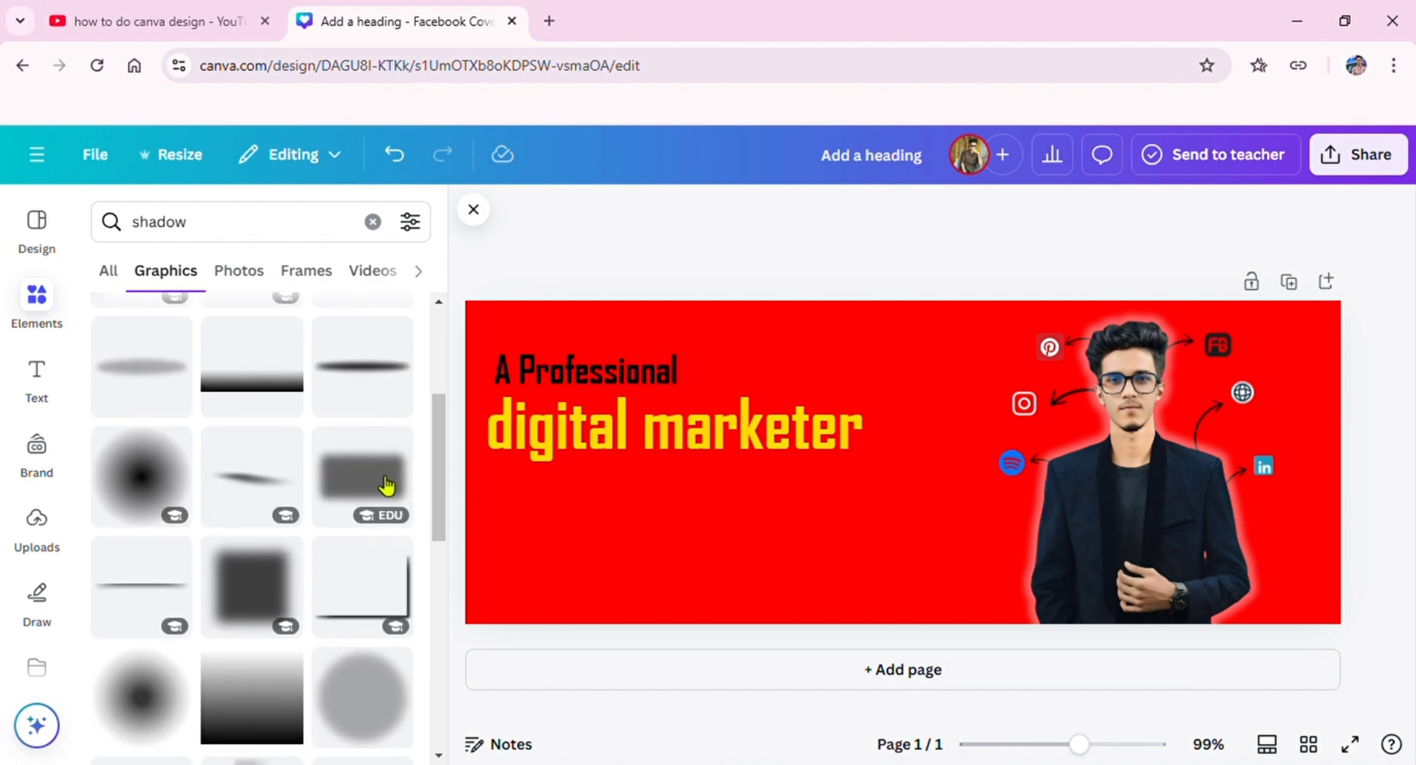
click(140, 475)
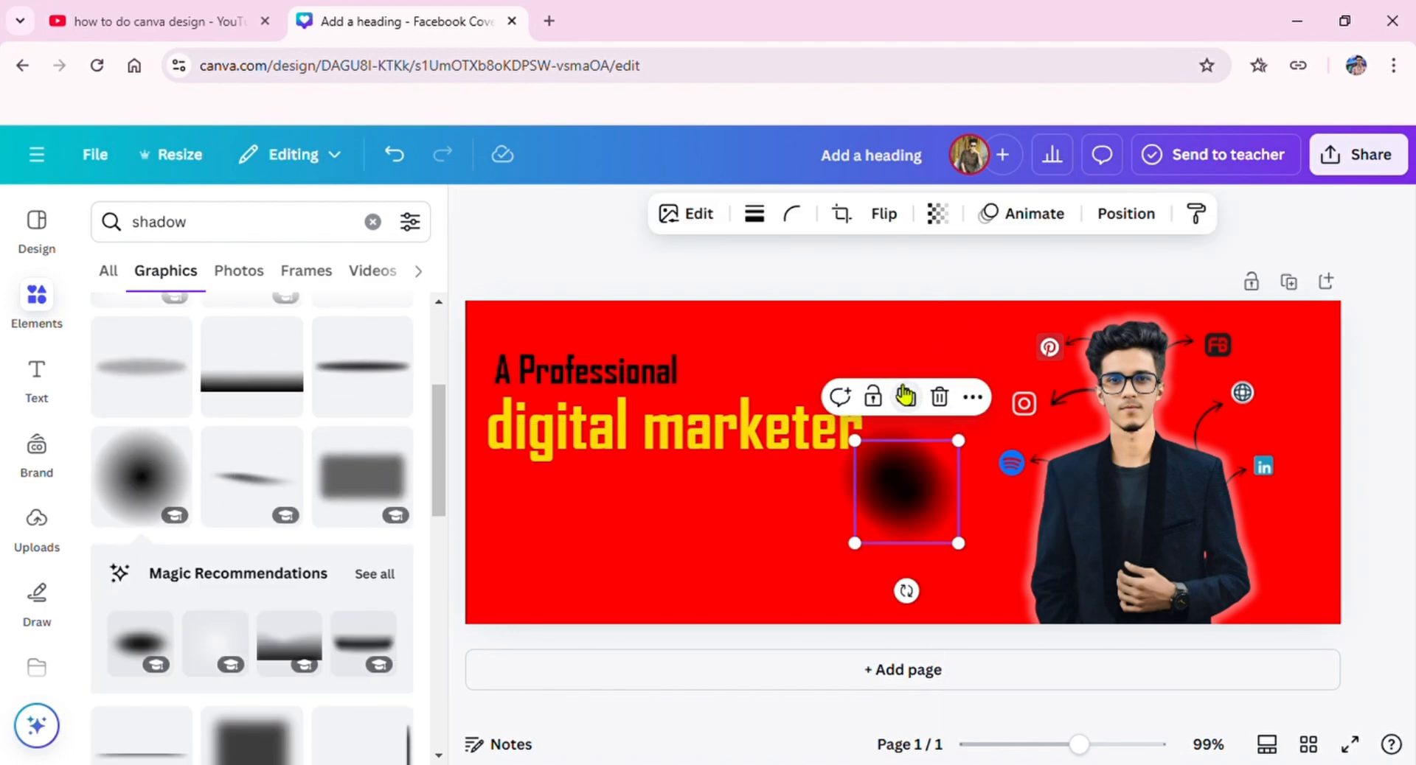
Step: Duplicate the round shadow onto the Pinterest icon and place a smaller copy over the Instagram icon
click(906, 396)
drag(949, 504, 1069, 334)
drag(1043, 390, 1056, 376)
click(918, 453)
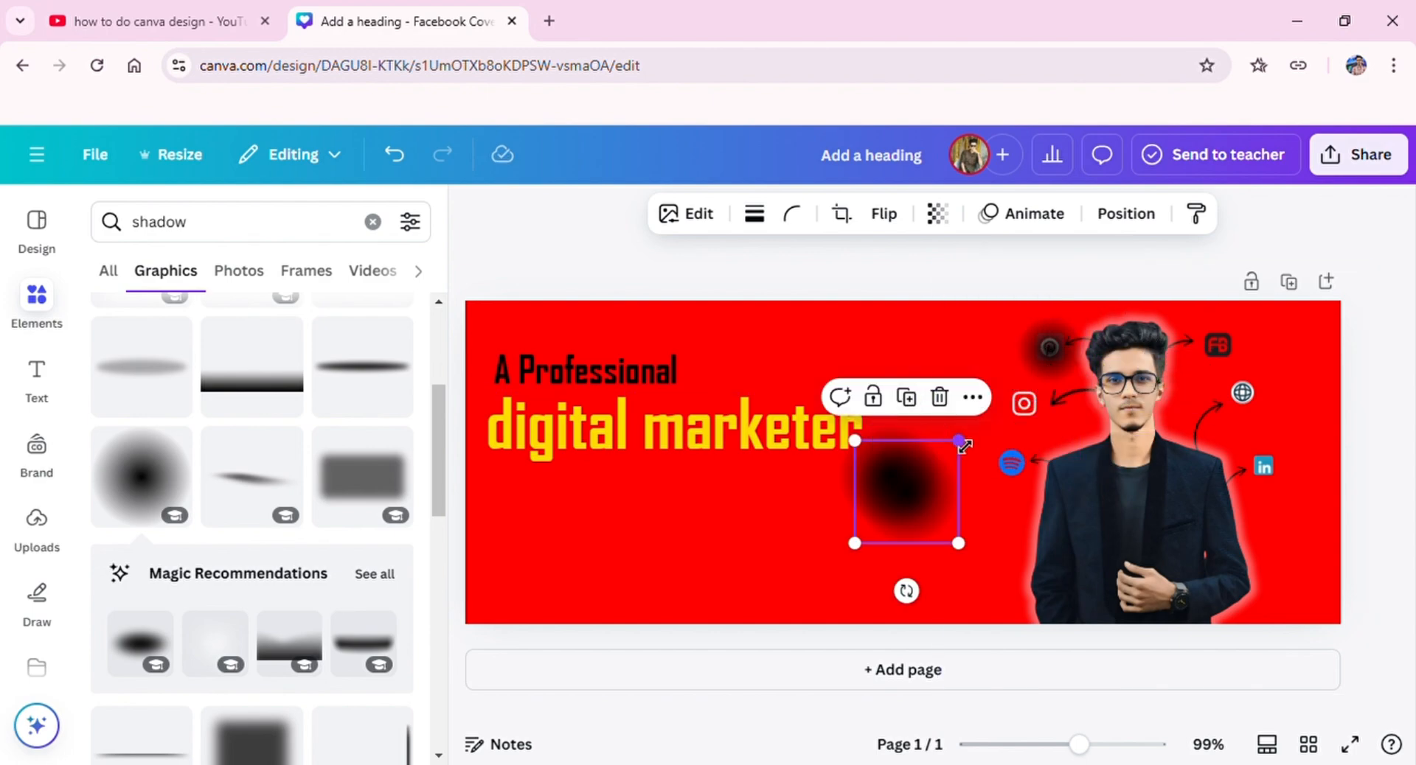
drag(960, 442, 901, 524)
drag(899, 594, 1052, 487)
click(878, 463)
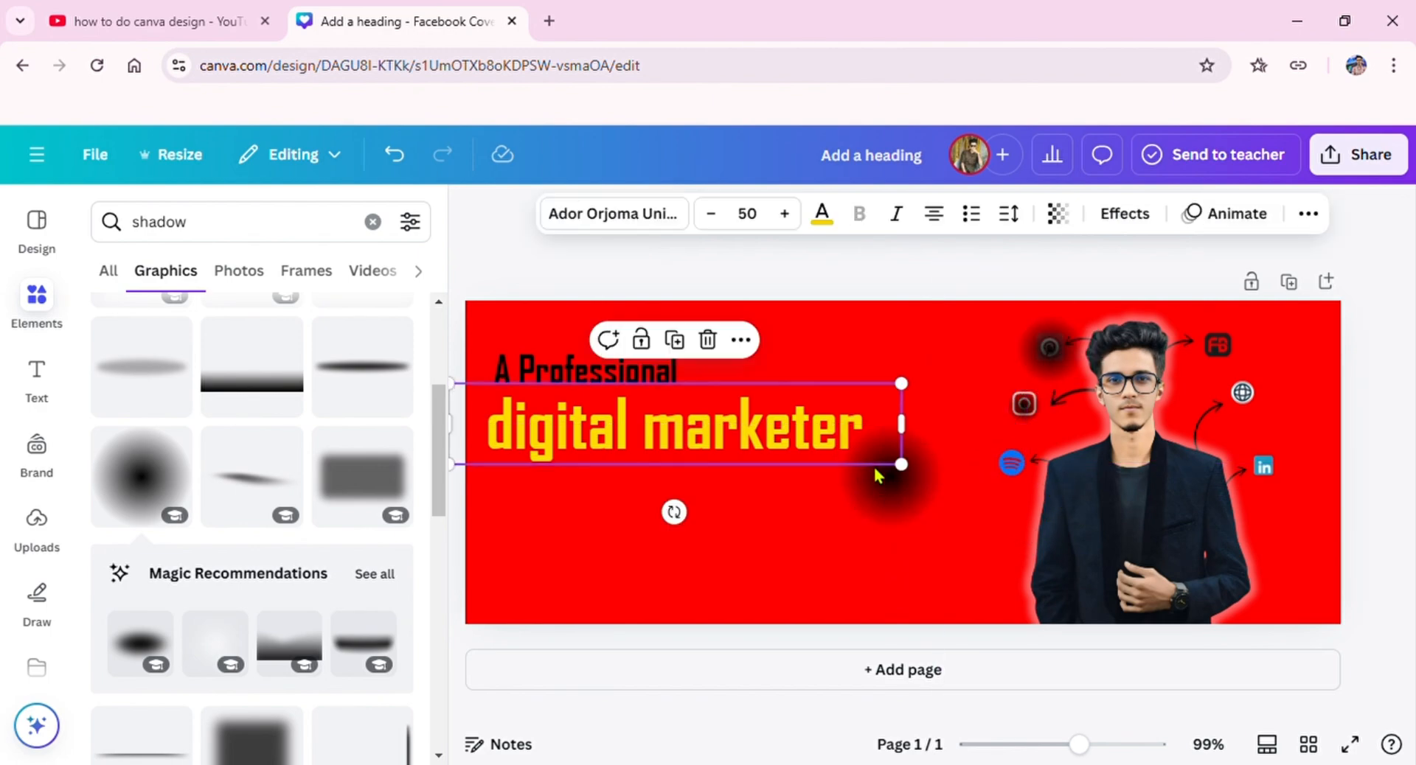
click(884, 493)
click(945, 443)
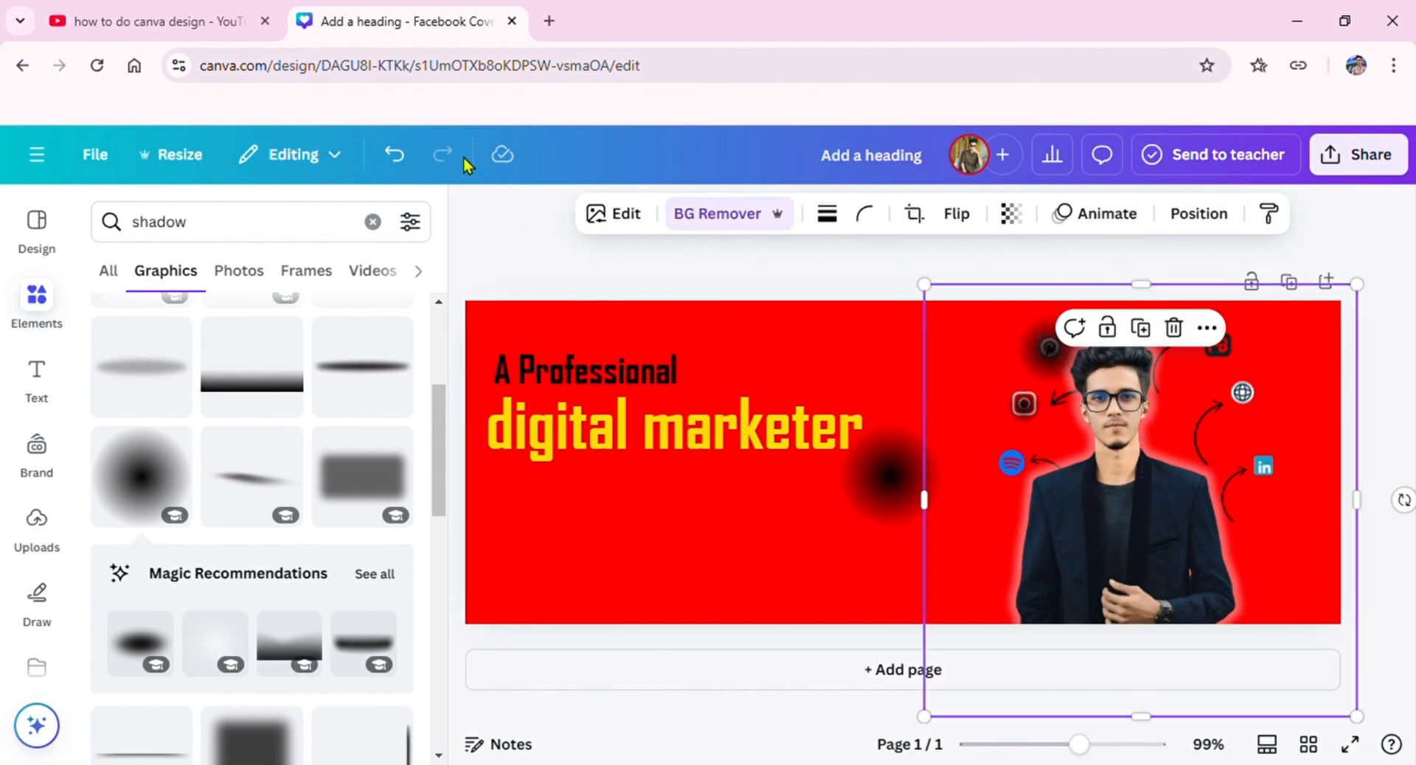
click(411, 170)
Step: Shrink the remaining shadow to icon size and place copies over the Spotify, LinkedIn, globe and FB icons
click(904, 509)
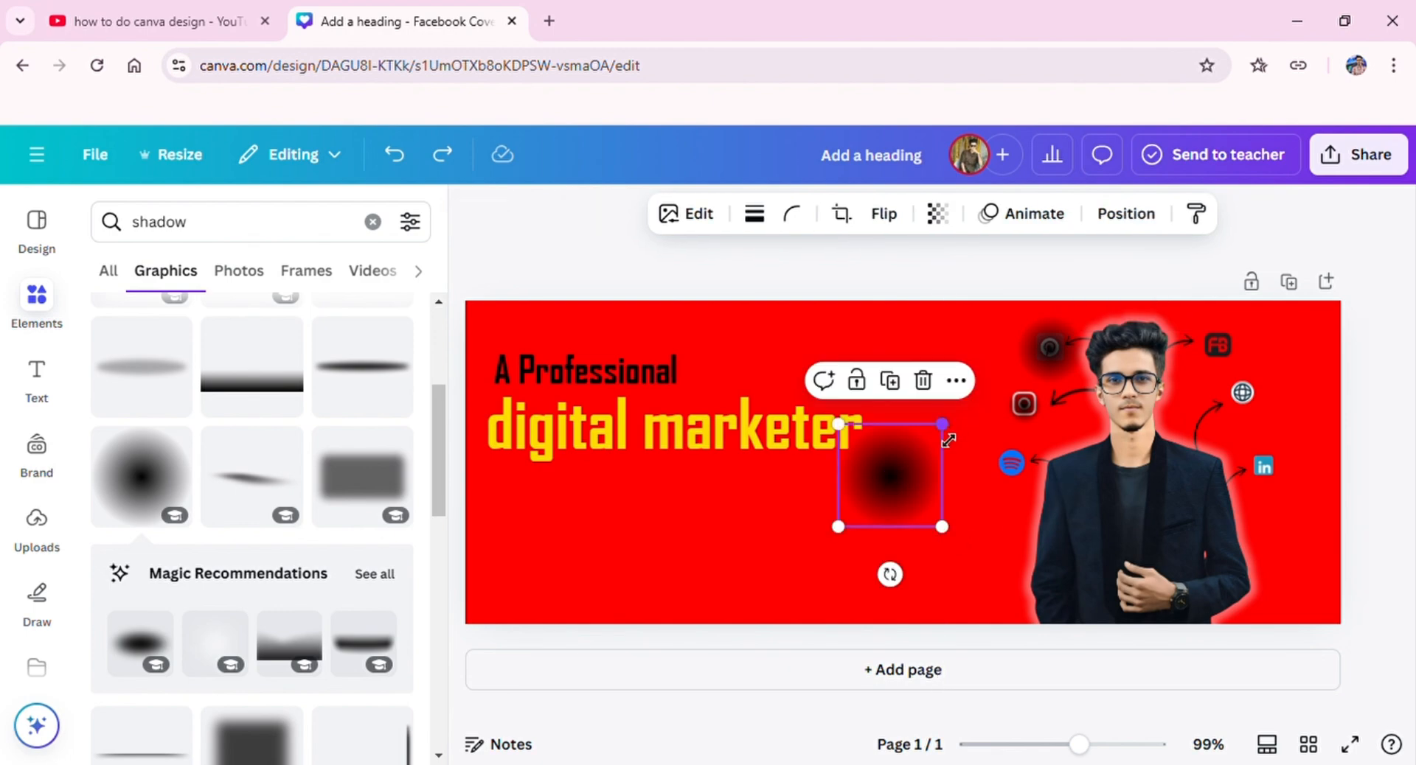
drag(942, 425, 1047, 549)
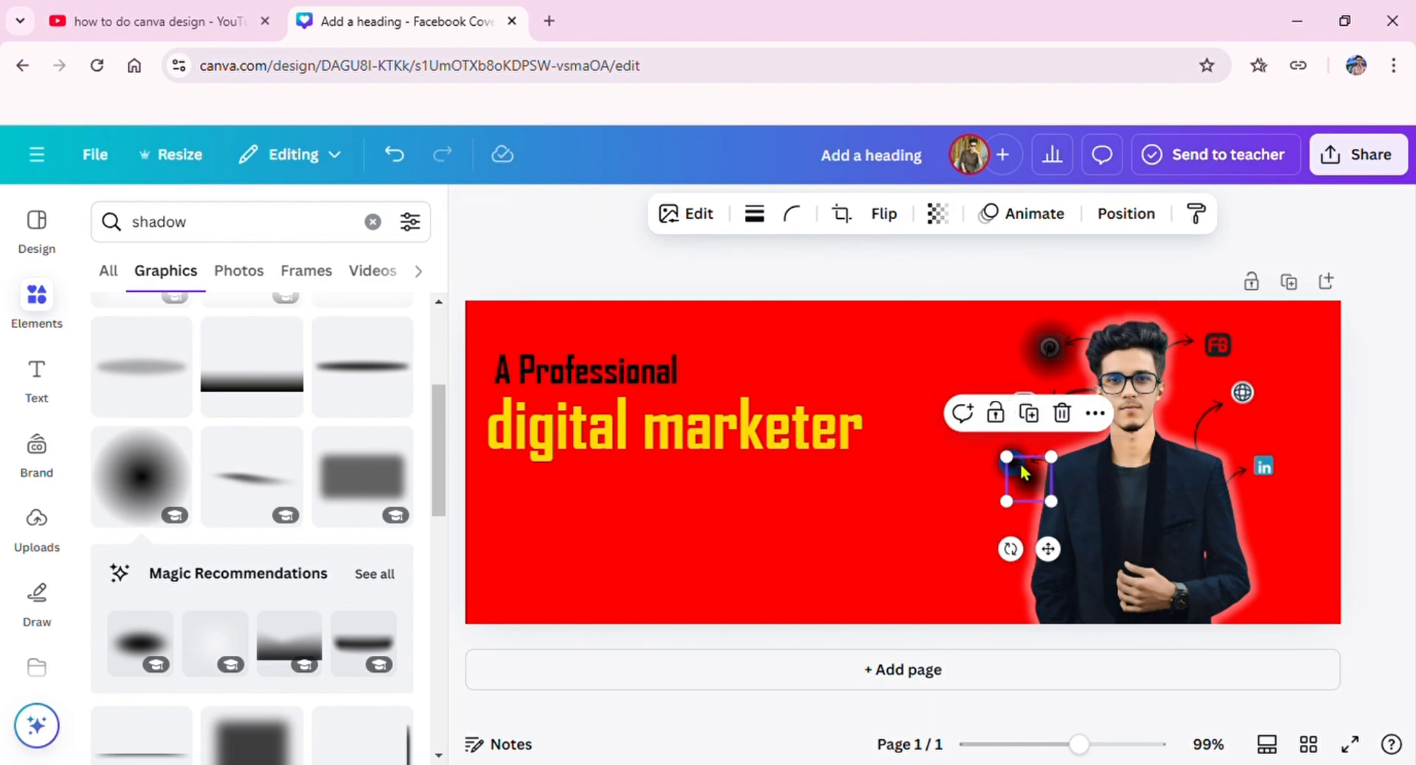
drag(1022, 472, 1271, 470)
click(1220, 290)
click(1245, 331)
click(1265, 466)
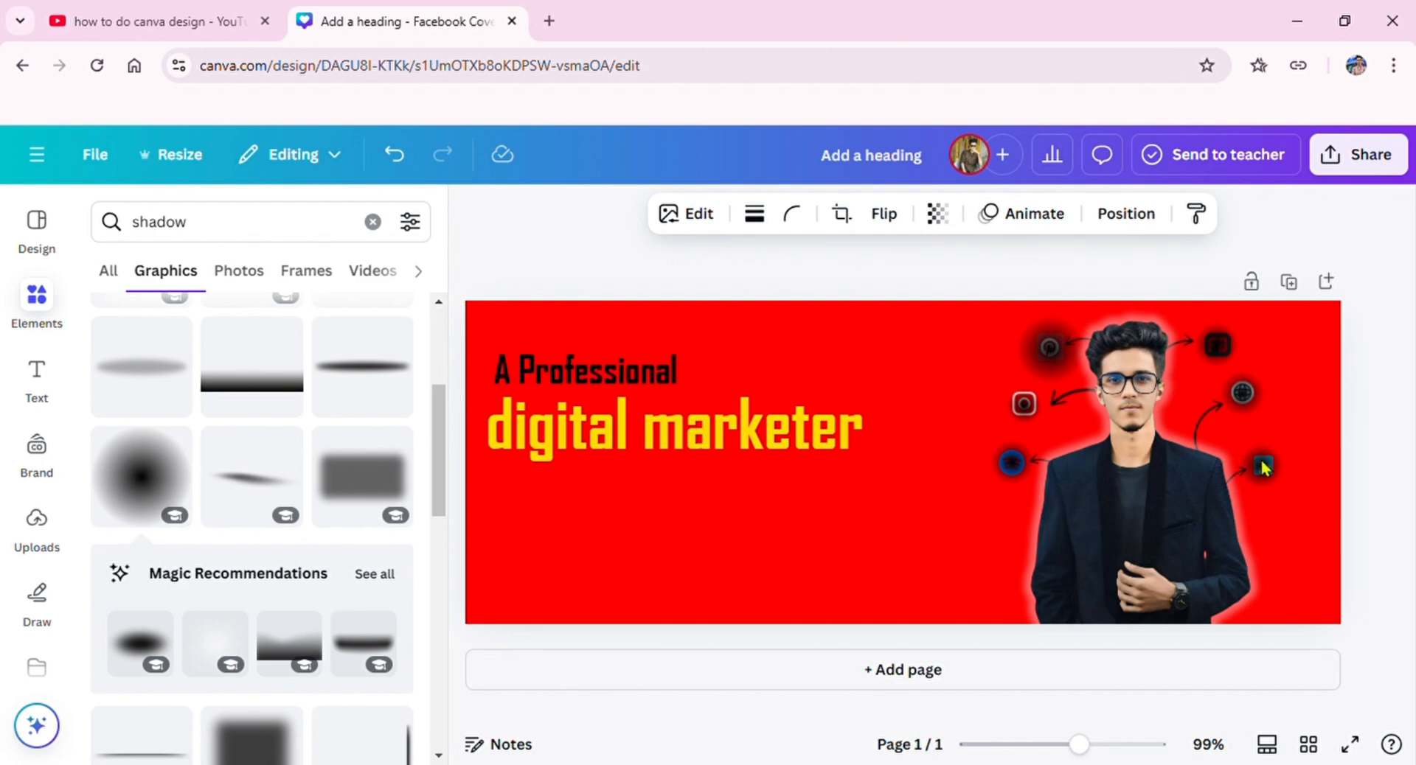
Step: Send the shadows on the LinkedIn, Spotify and Pinterest icons backward so they sit behind the icons
click(1301, 465)
click(1274, 471)
click(1126, 213)
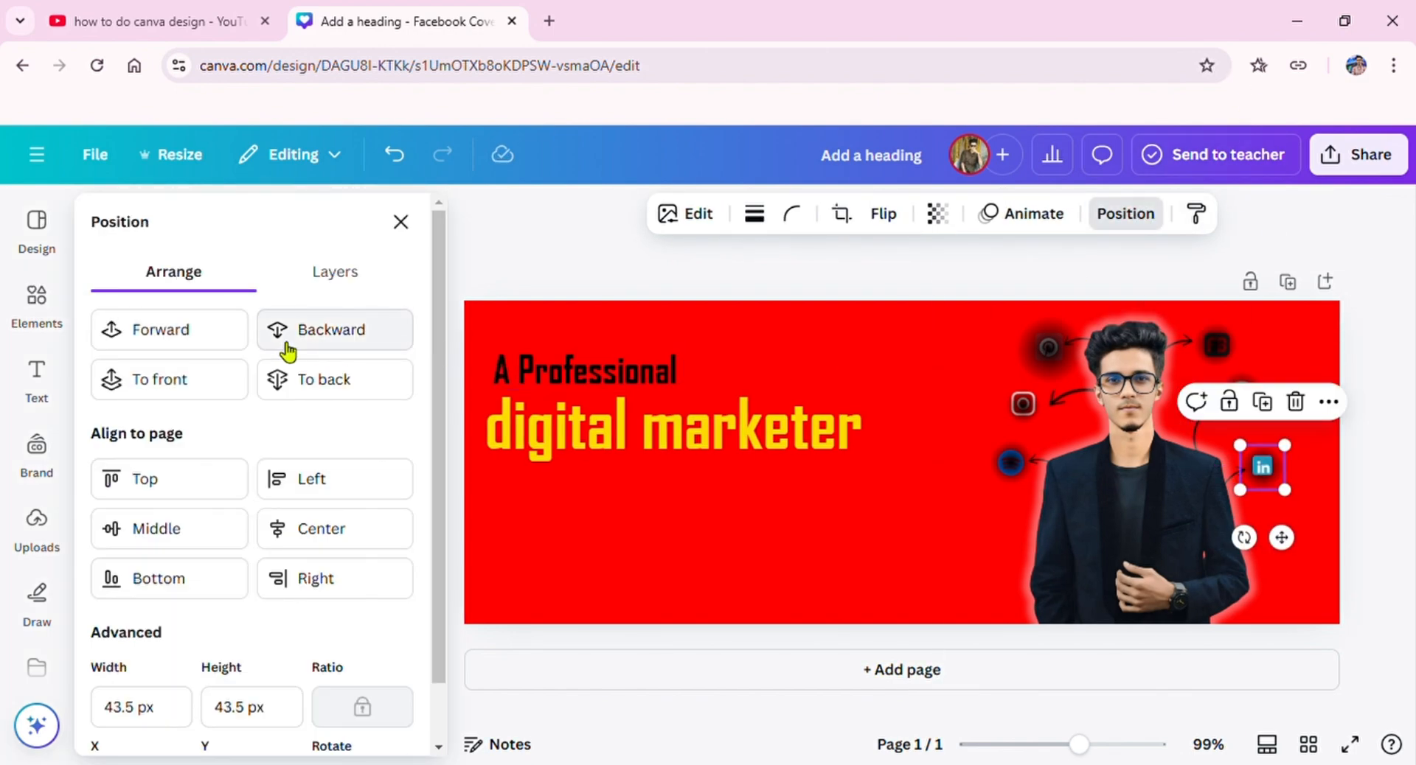
click(1011, 464)
click(387, 339)
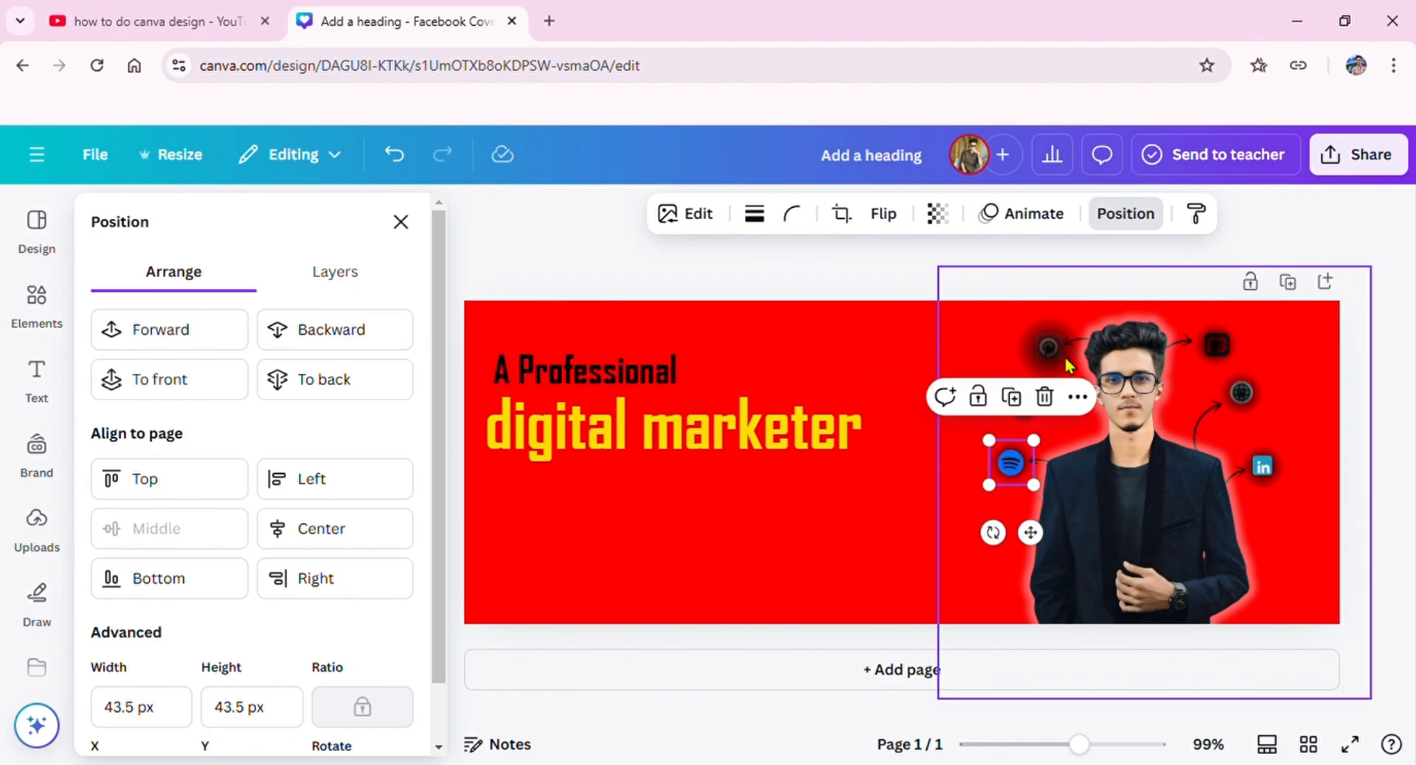
click(1065, 362)
click(369, 348)
Step: Send the shadows on the Instagram, FB and globe icons backward behind their icons
click(1023, 404)
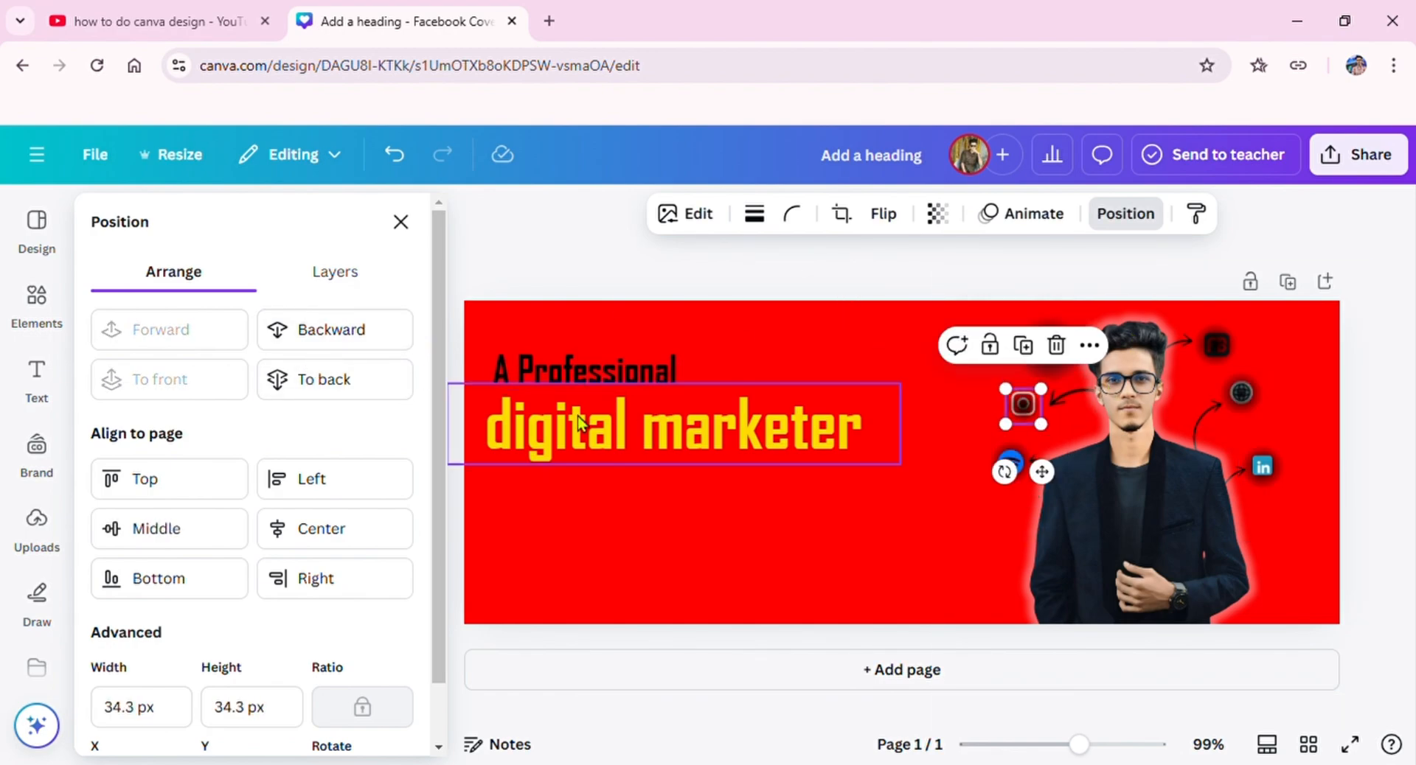
click(379, 335)
click(1189, 350)
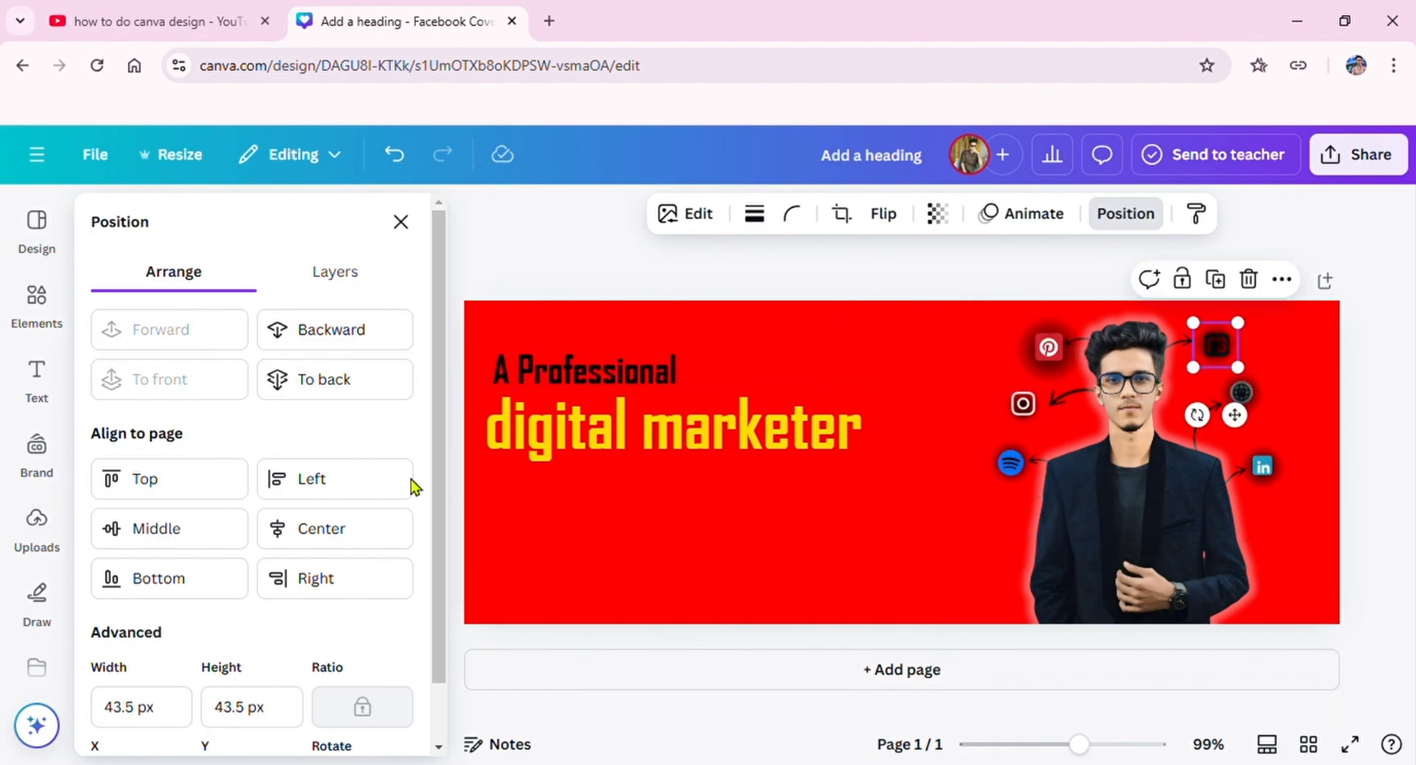
click(301, 352)
click(1241, 393)
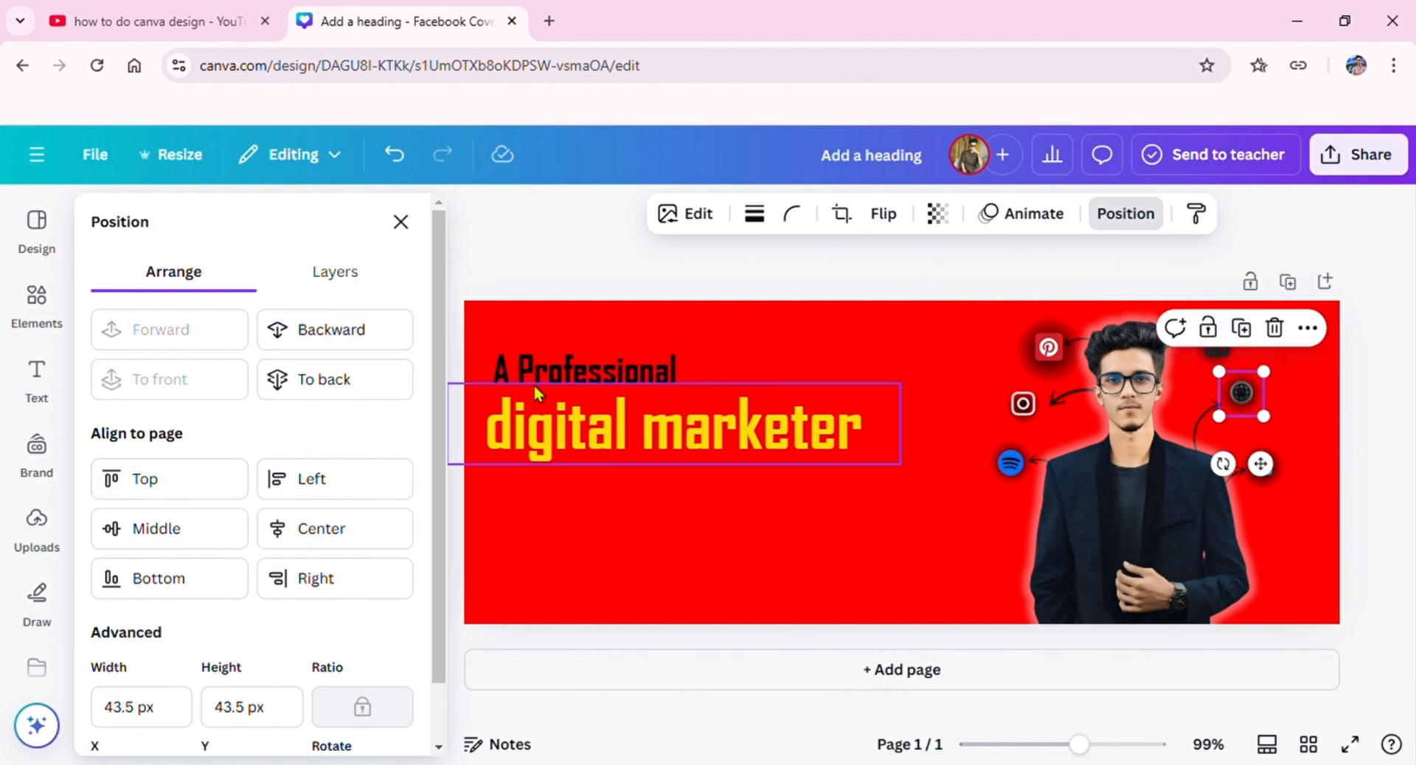
click(342, 374)
click(1294, 459)
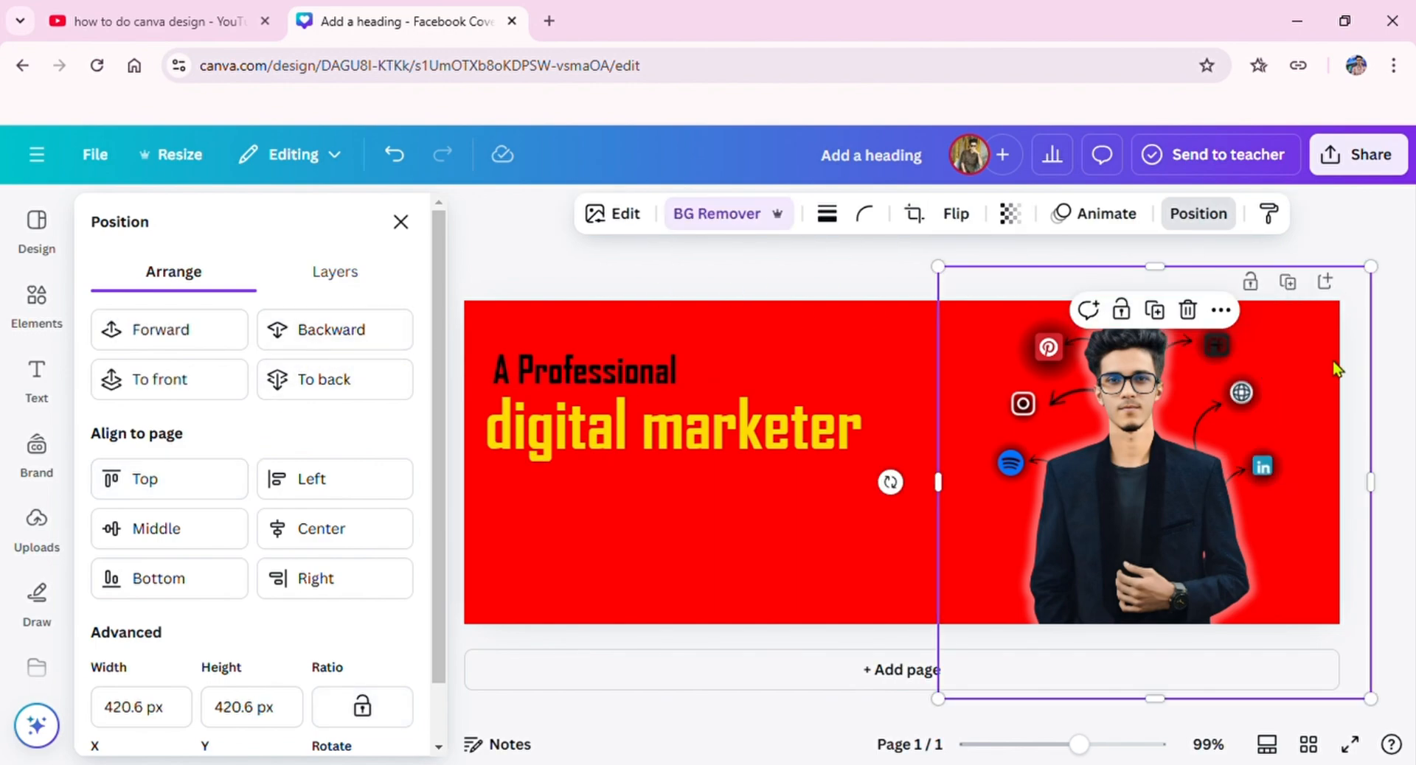
click(1396, 251)
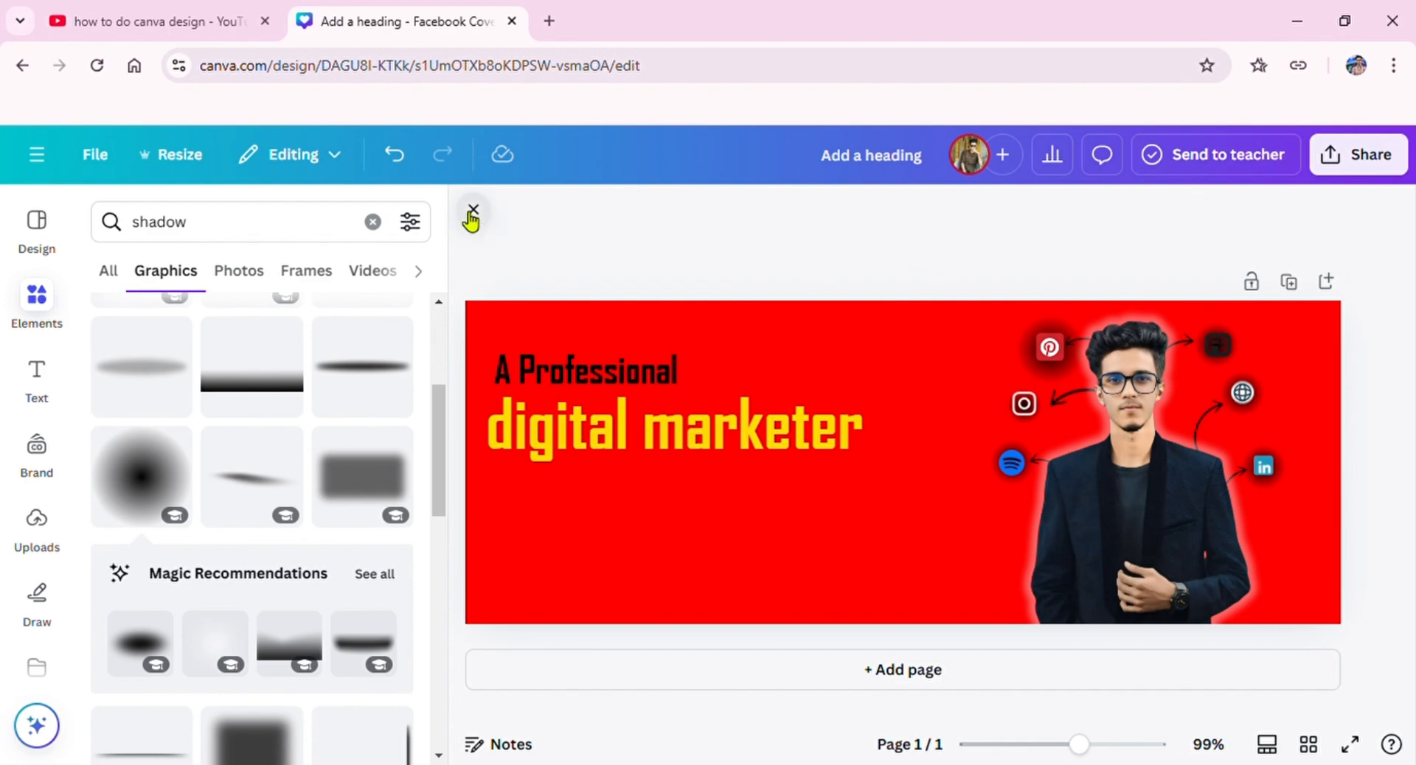
Step: Replace the previous elements search with a search for "footer"
click(472, 213)
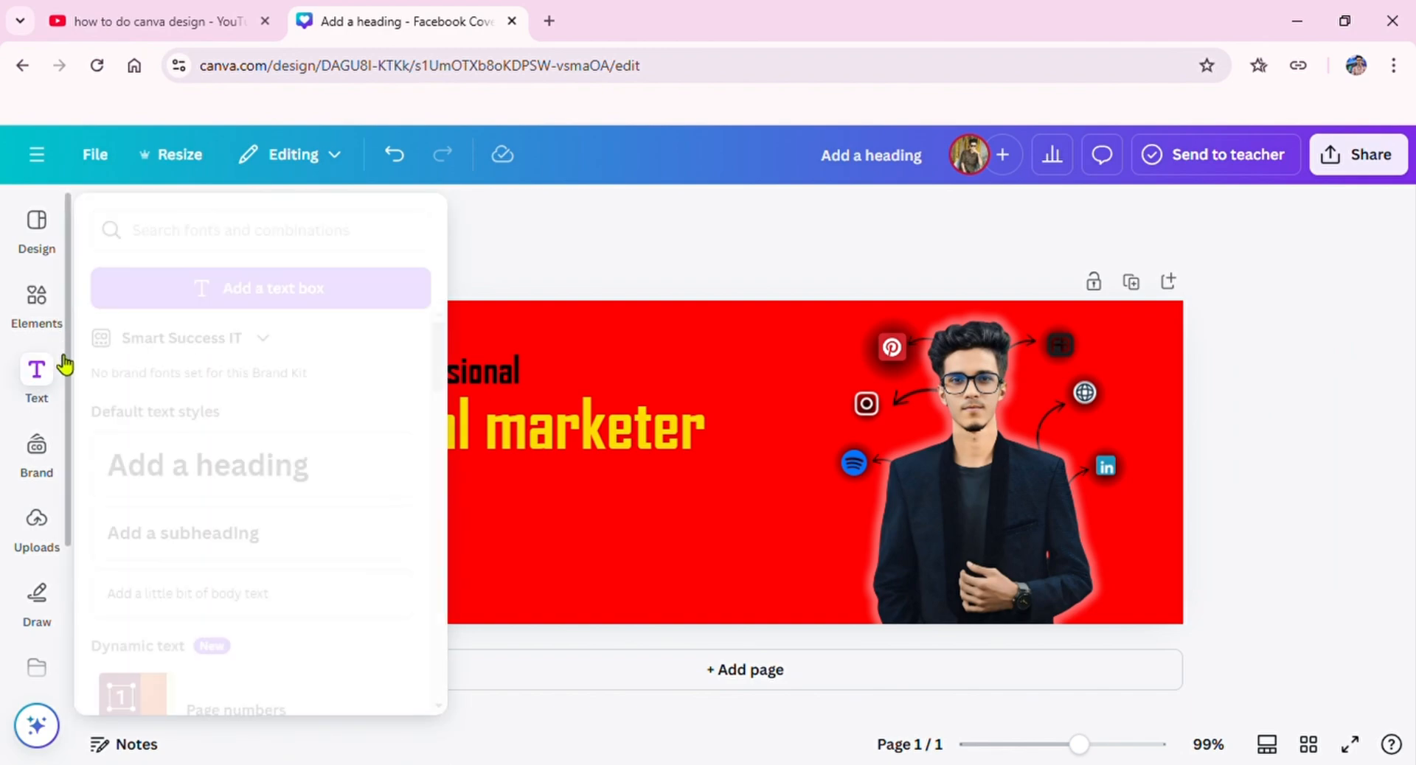
click(59, 324)
scroll(309, 415, down, 3)
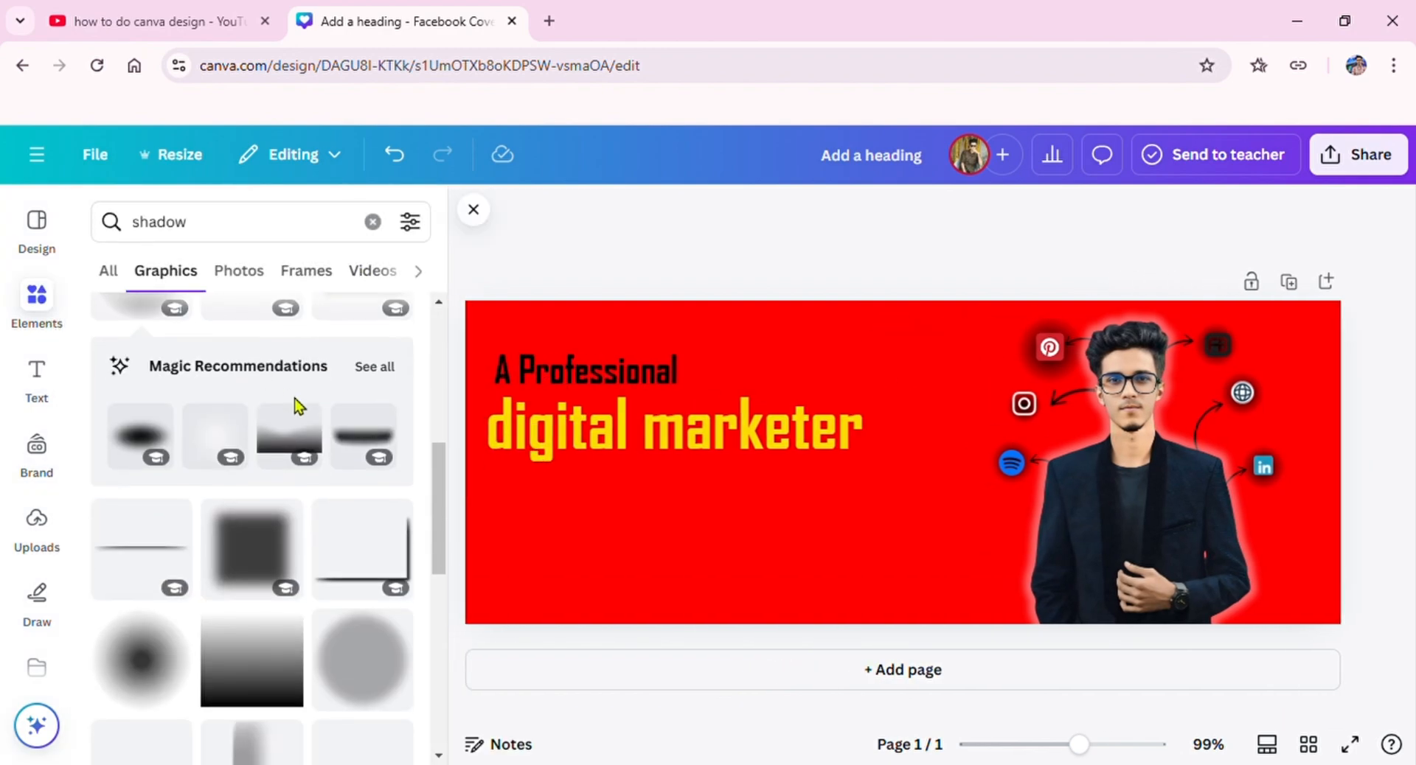
click(372, 222)
click(277, 221)
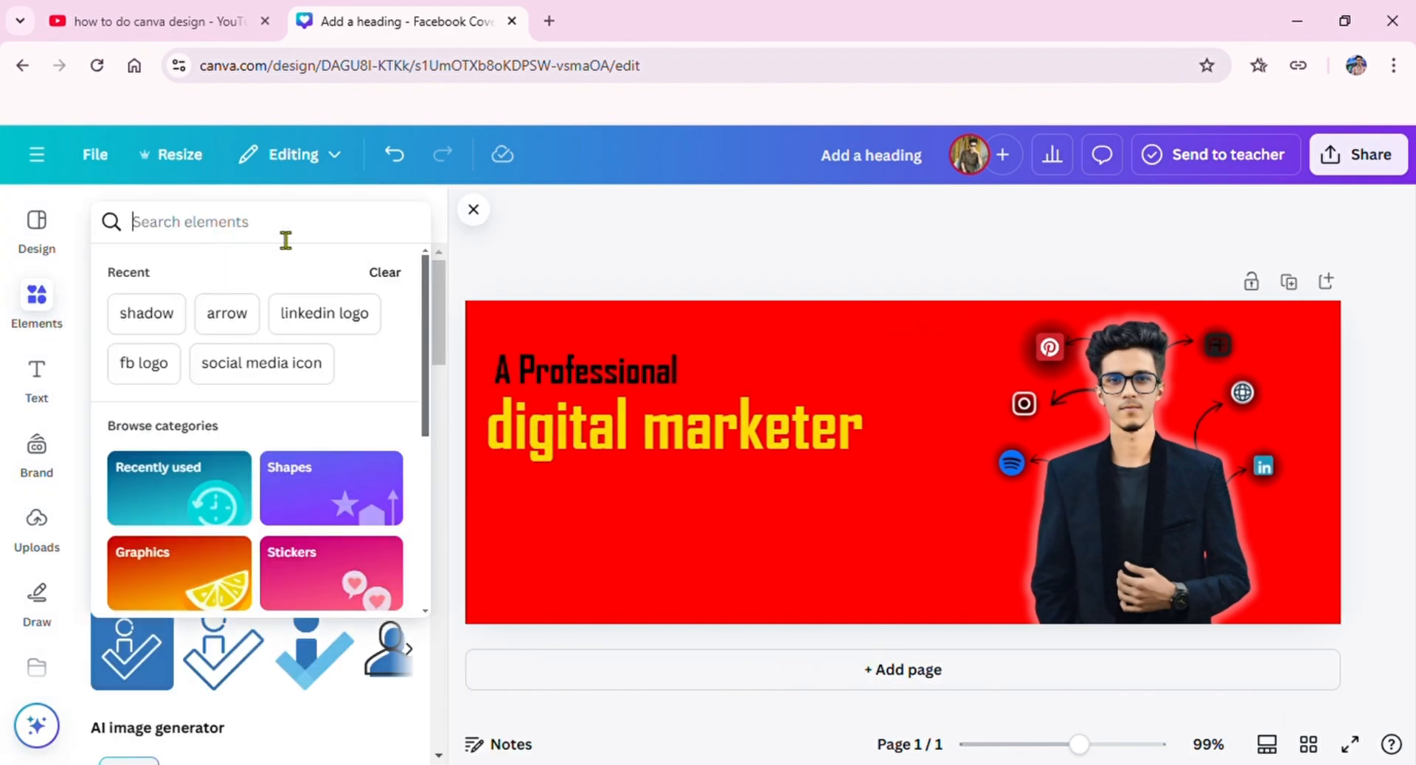
text(footer)
key(Return)
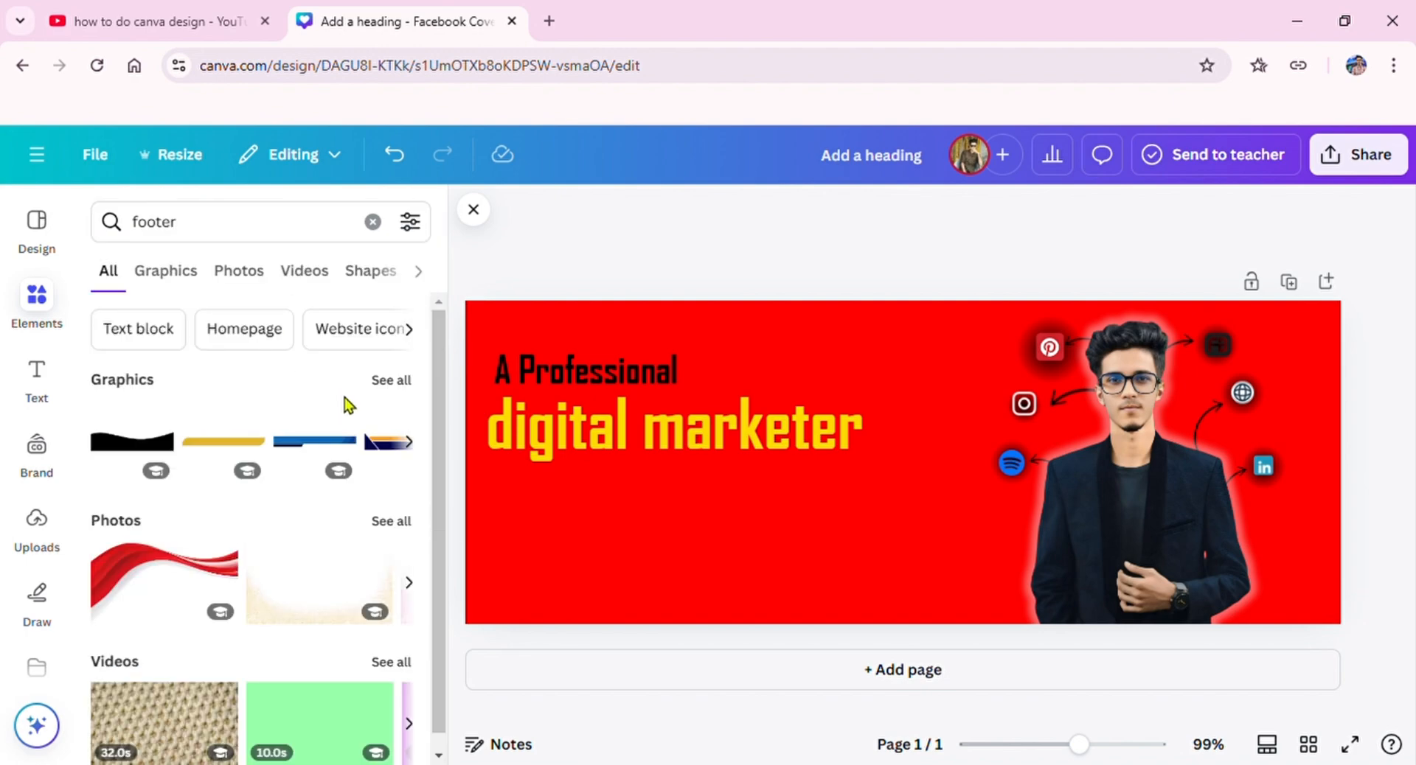
Step: Browse the footer graphics and place the navy and grey-blue curved footer over the cover's lower-right corner
click(388, 380)
scroll(331, 509, down, 5)
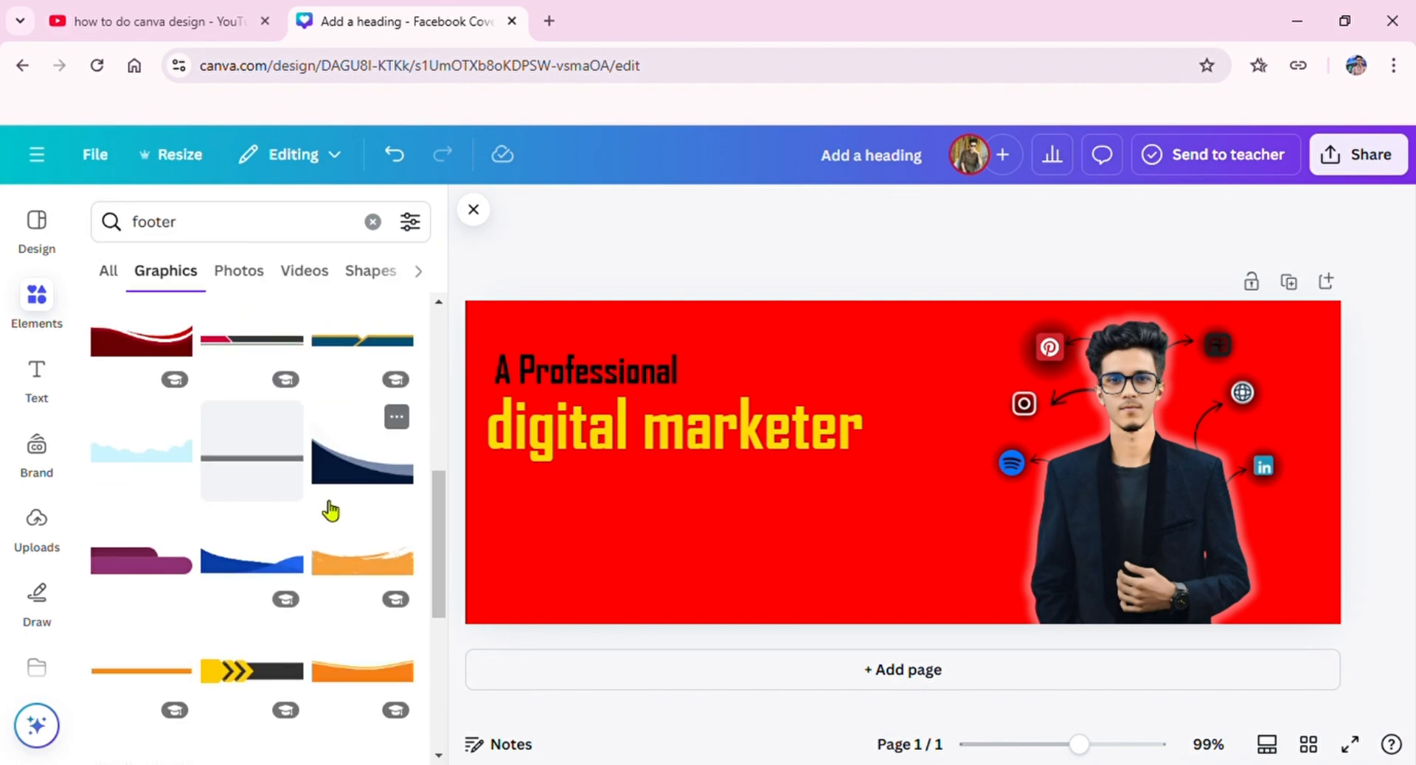
scroll(330, 508, down, 10)
scroll(331, 509, down, 8)
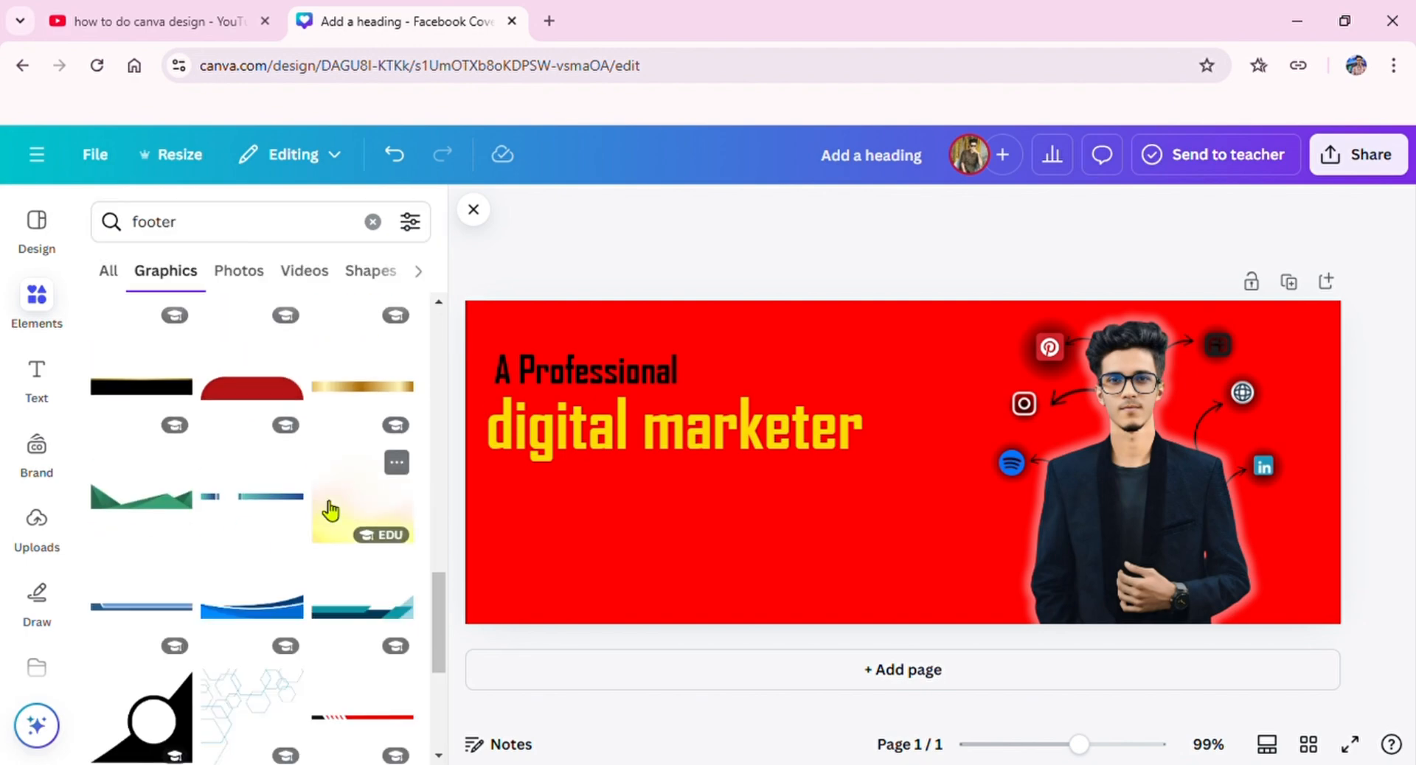
scroll(331, 509, down, 6)
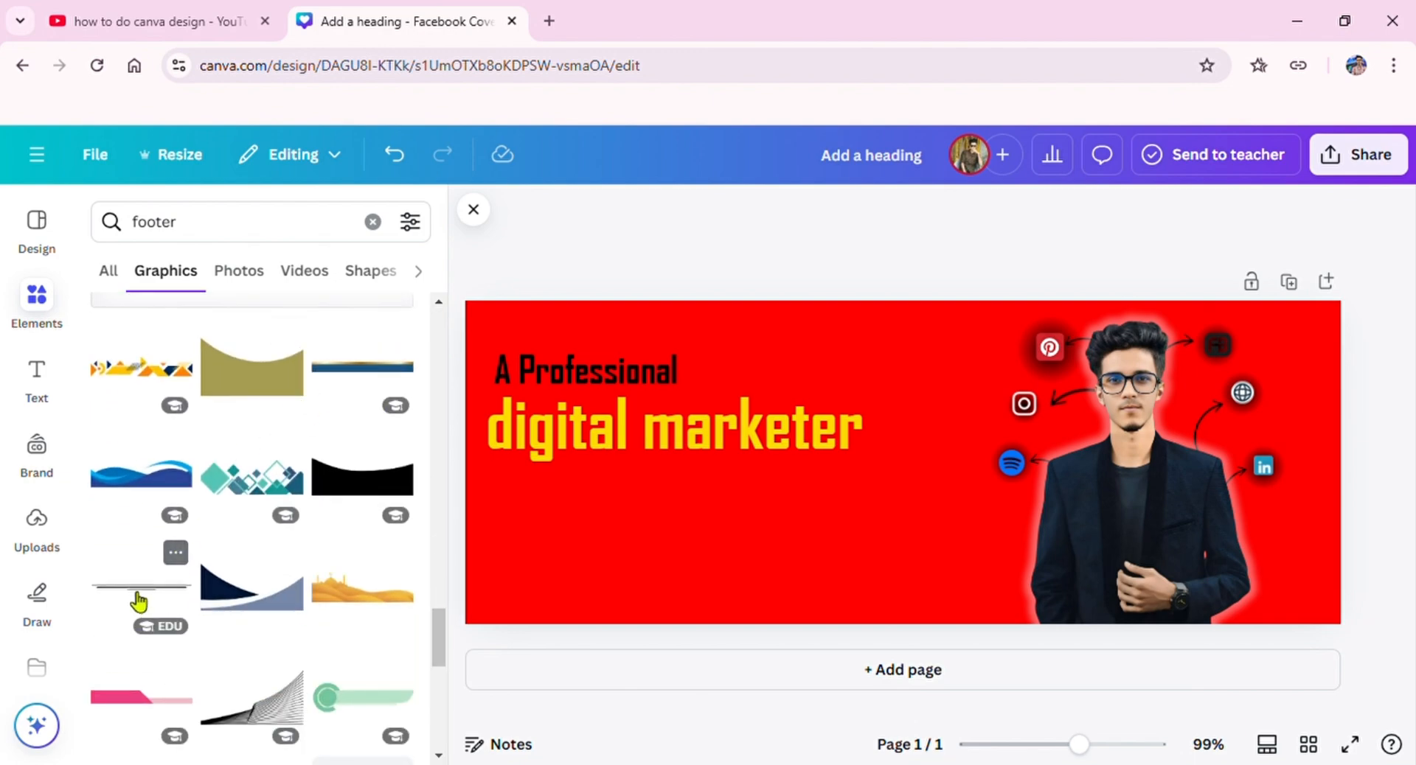
drag(240, 605, 1087, 551)
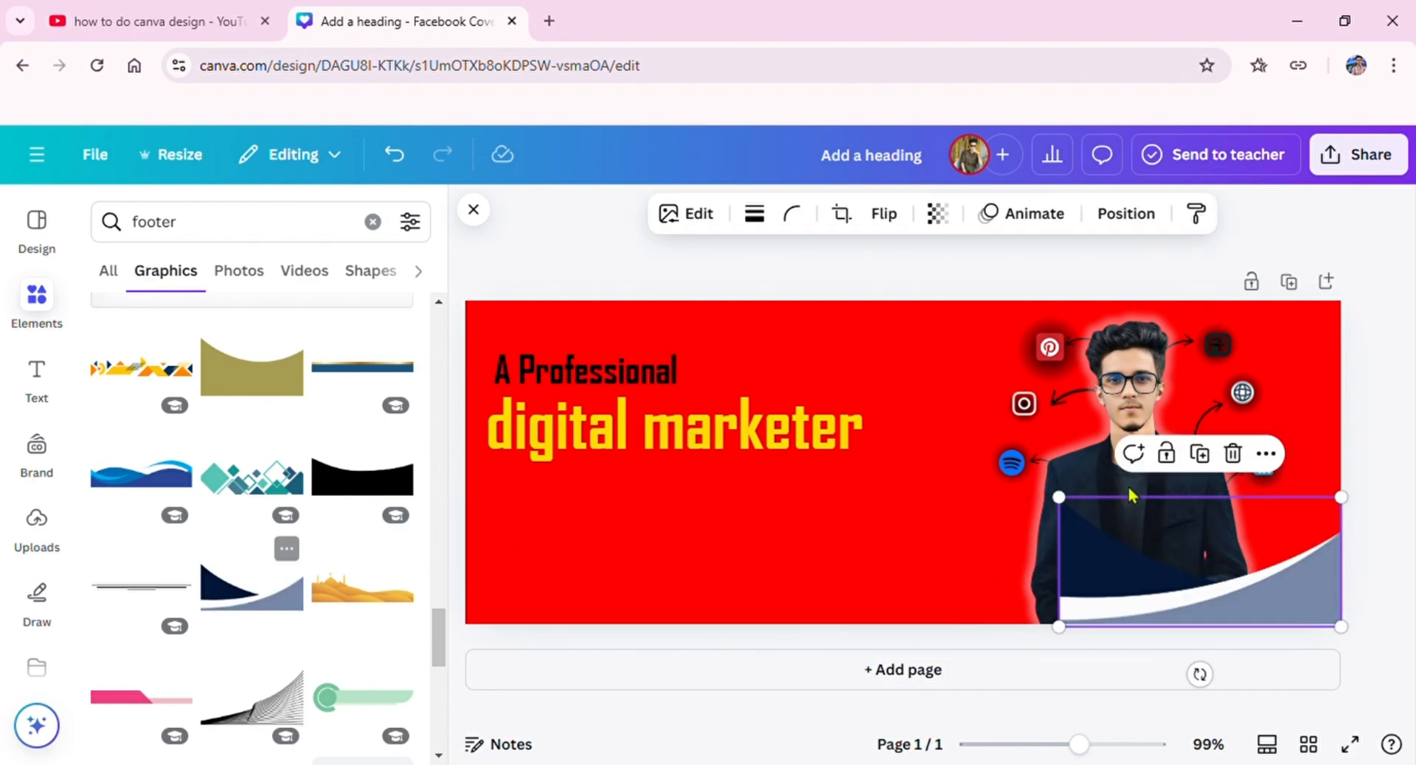
Step: Delete the navy and grey-blue curved footer from the cover and browse further footer graphics
click(1232, 453)
scroll(143, 601, down, 5)
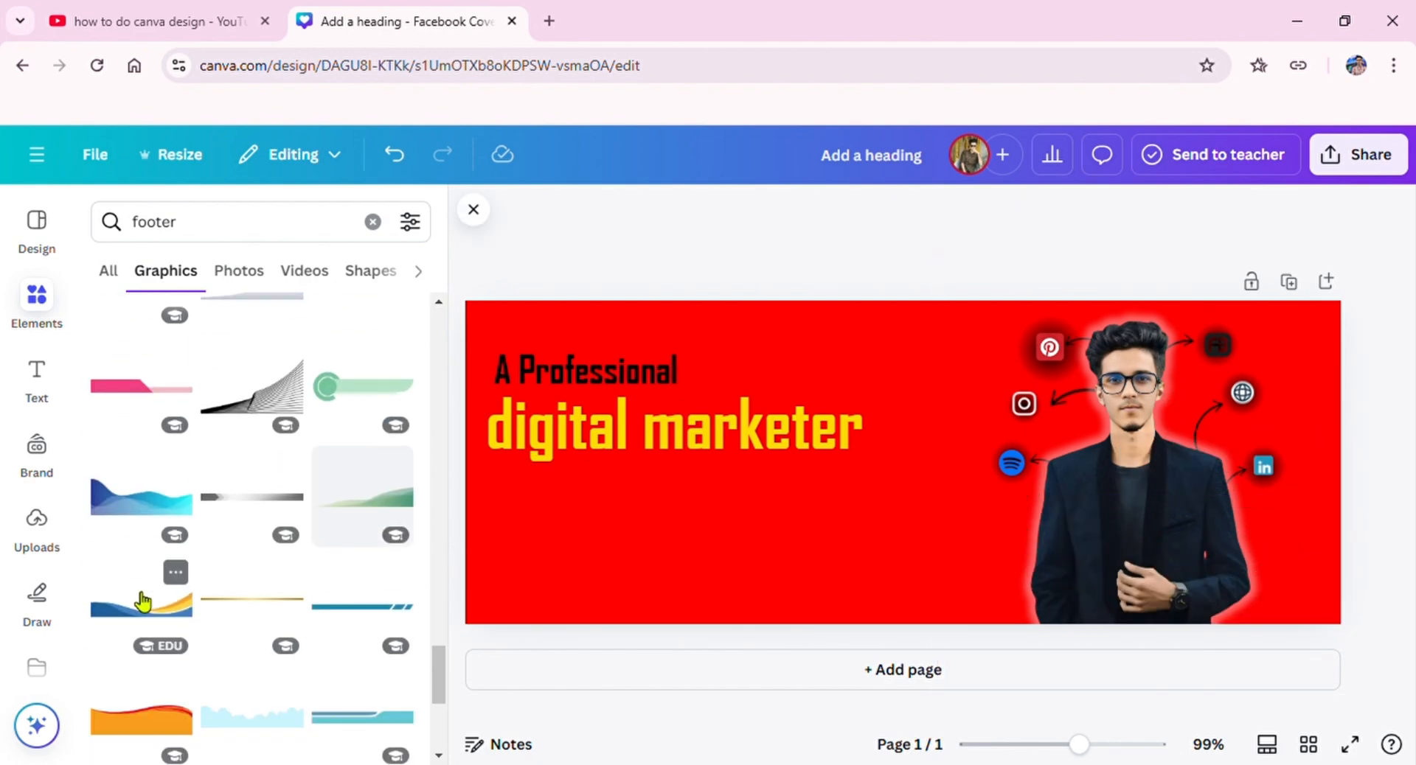
scroll(144, 601, down, 3)
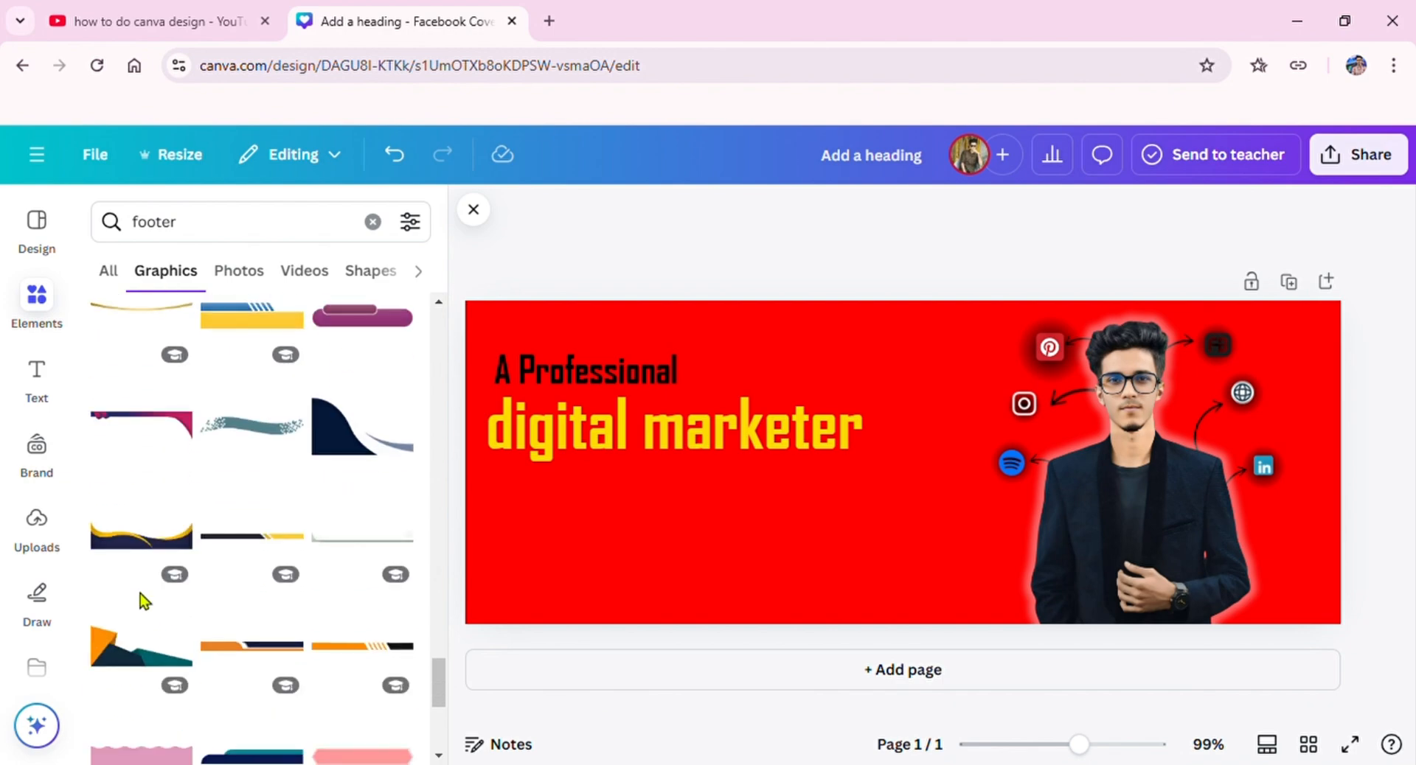
scroll(307, 579, down, 5)
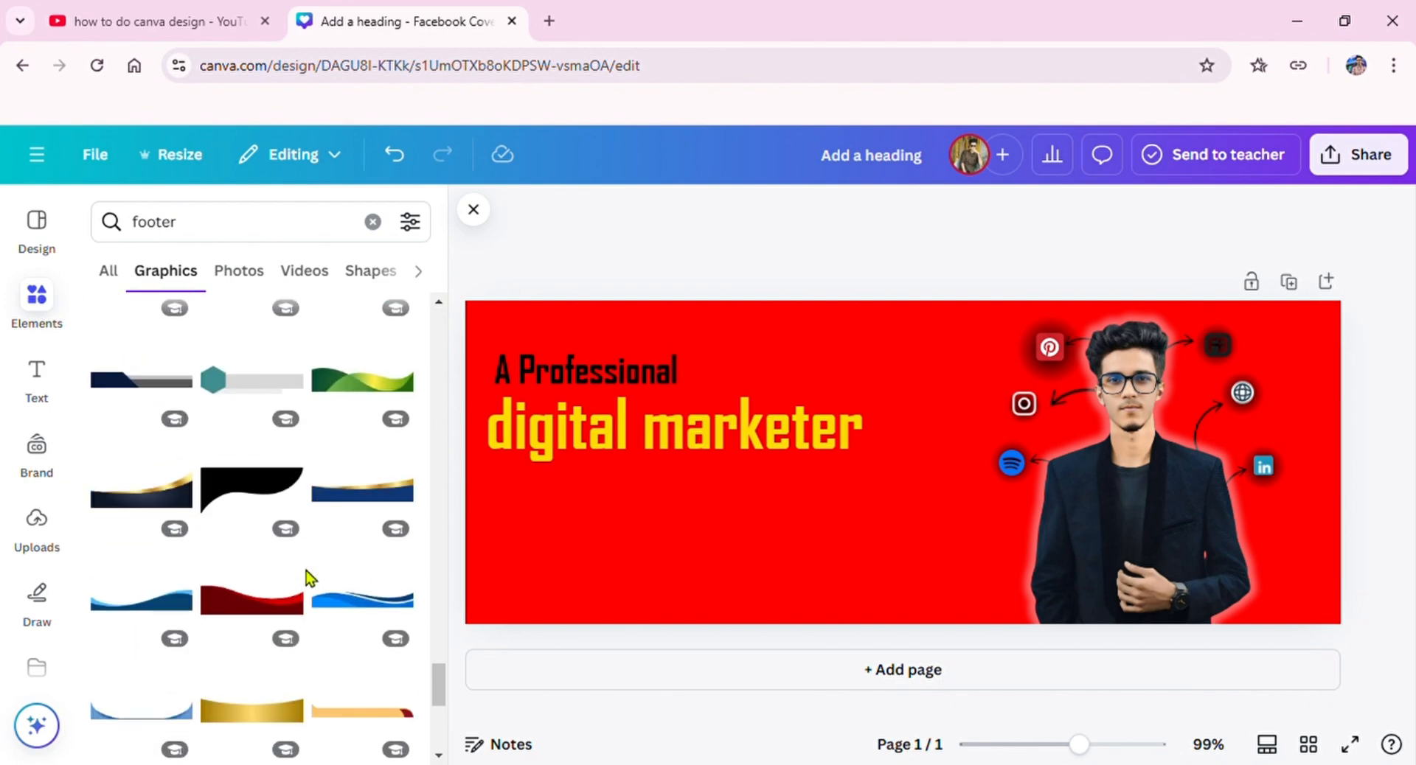
scroll(307, 579, down, 3)
Step: Try the blurred pink-and-blue gradient graphic as a full-cover background with transparency 55, and undo both changes
drag(140, 410, 480, 418)
drag(468, 359, 467, 359)
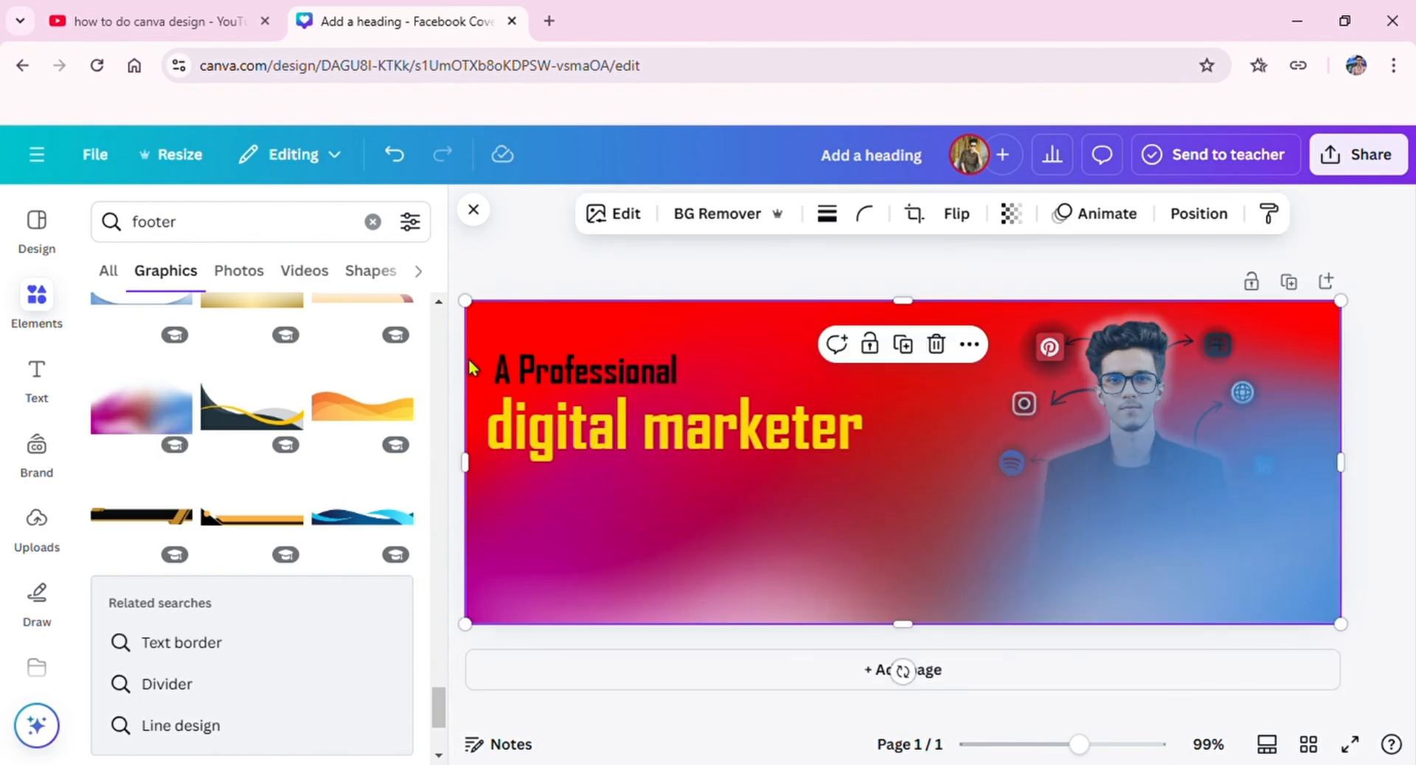
click(1011, 213)
drag(1066, 298, 990, 350)
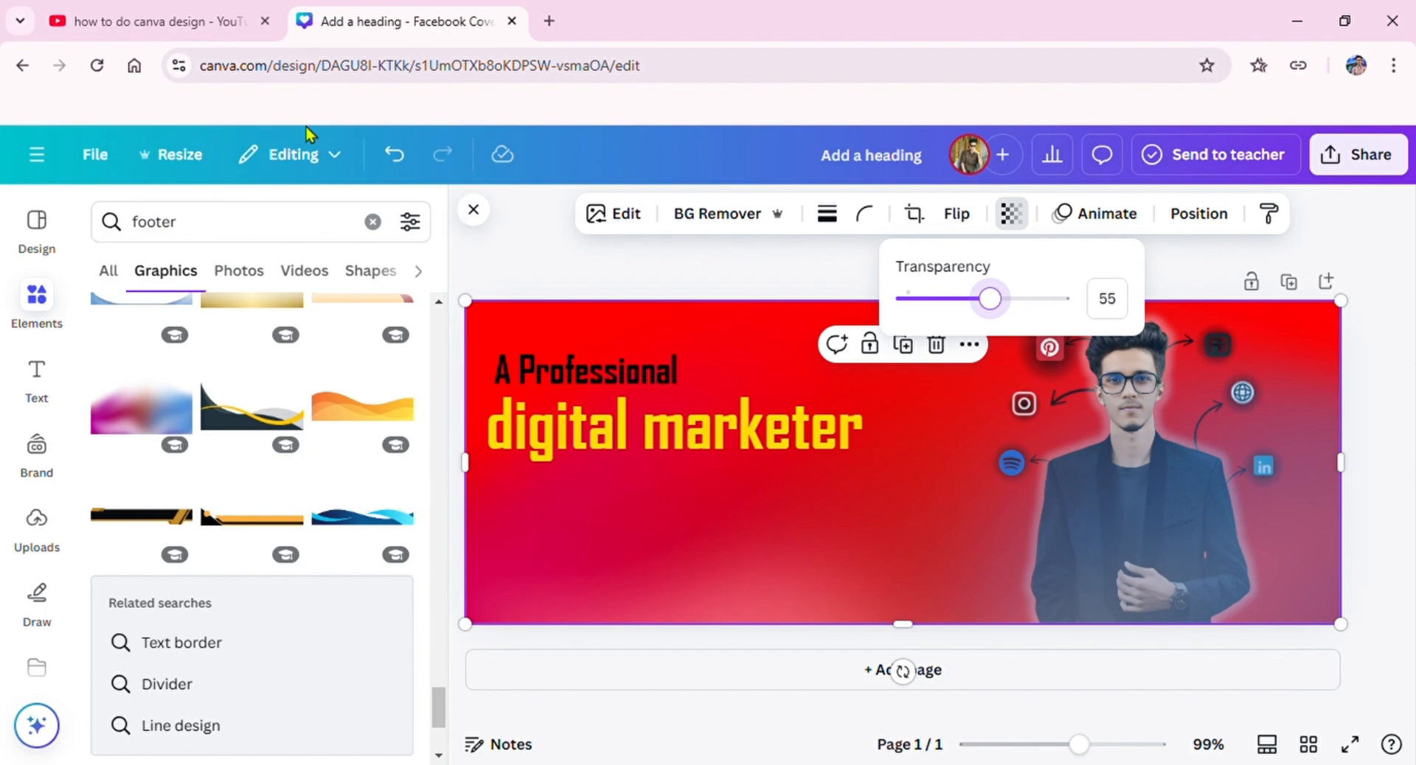
click(395, 155)
click(393, 155)
Step: Add the blurred pink-and-blue gradient graphic and stretch it into a band across the cover's lower edge
click(160, 426)
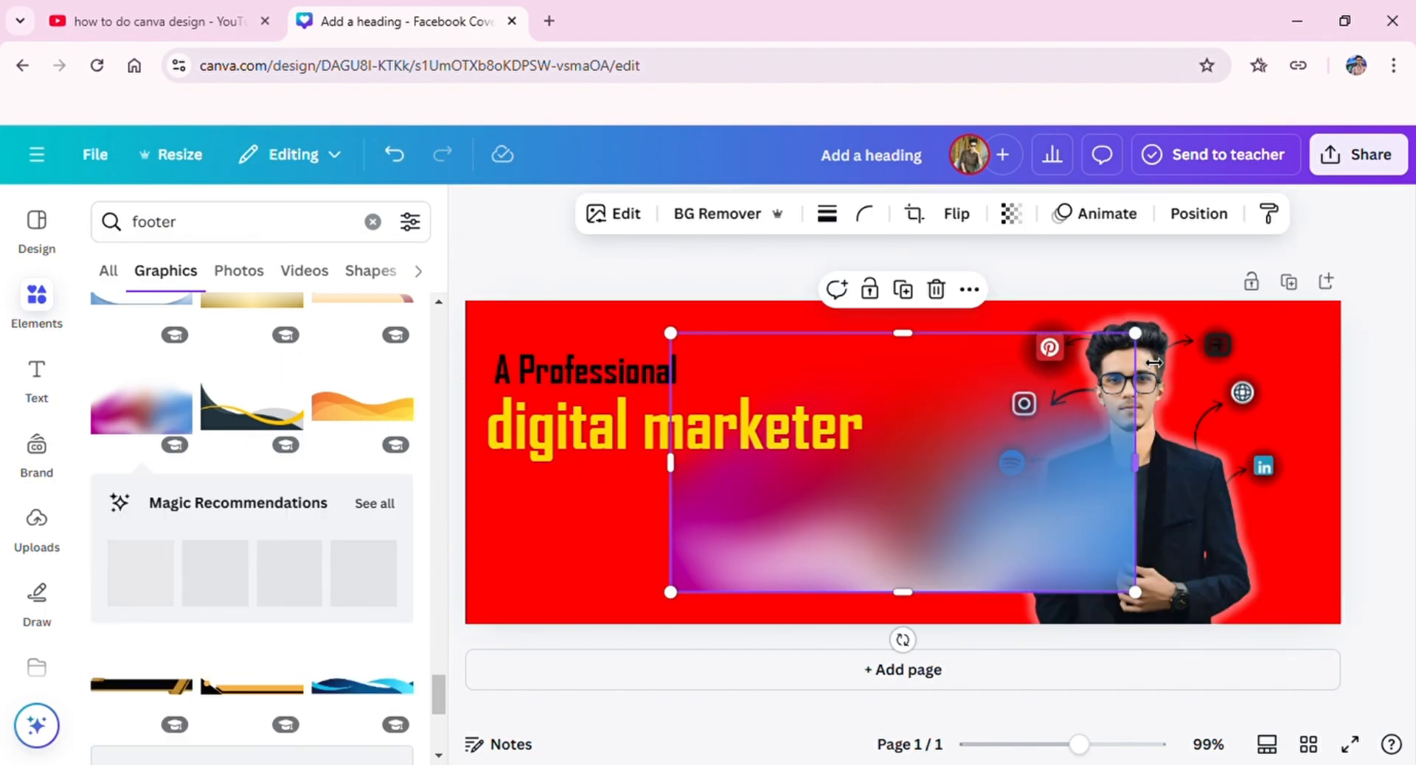
drag(1135, 333, 916, 455)
drag(792, 517, 1224, 551)
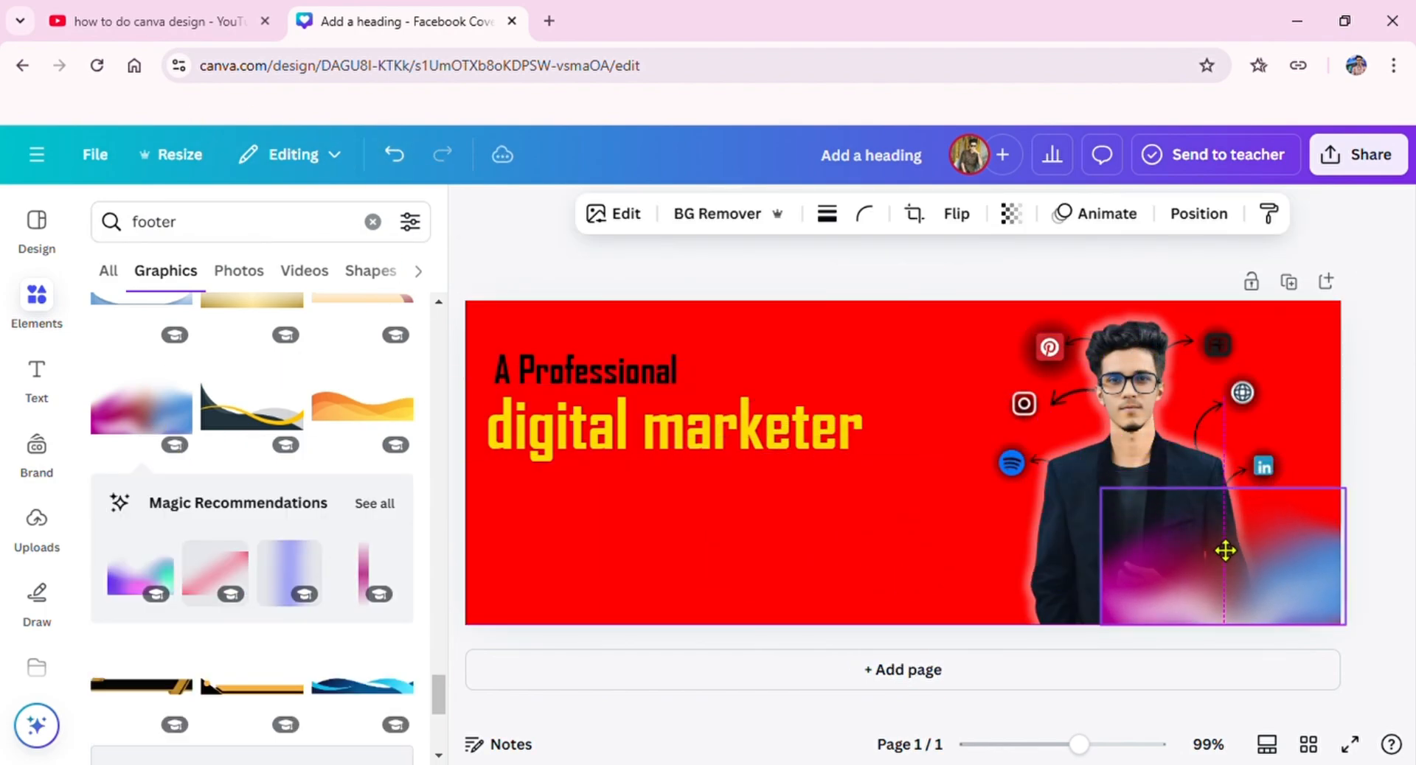
drag(1100, 556, 602, 593)
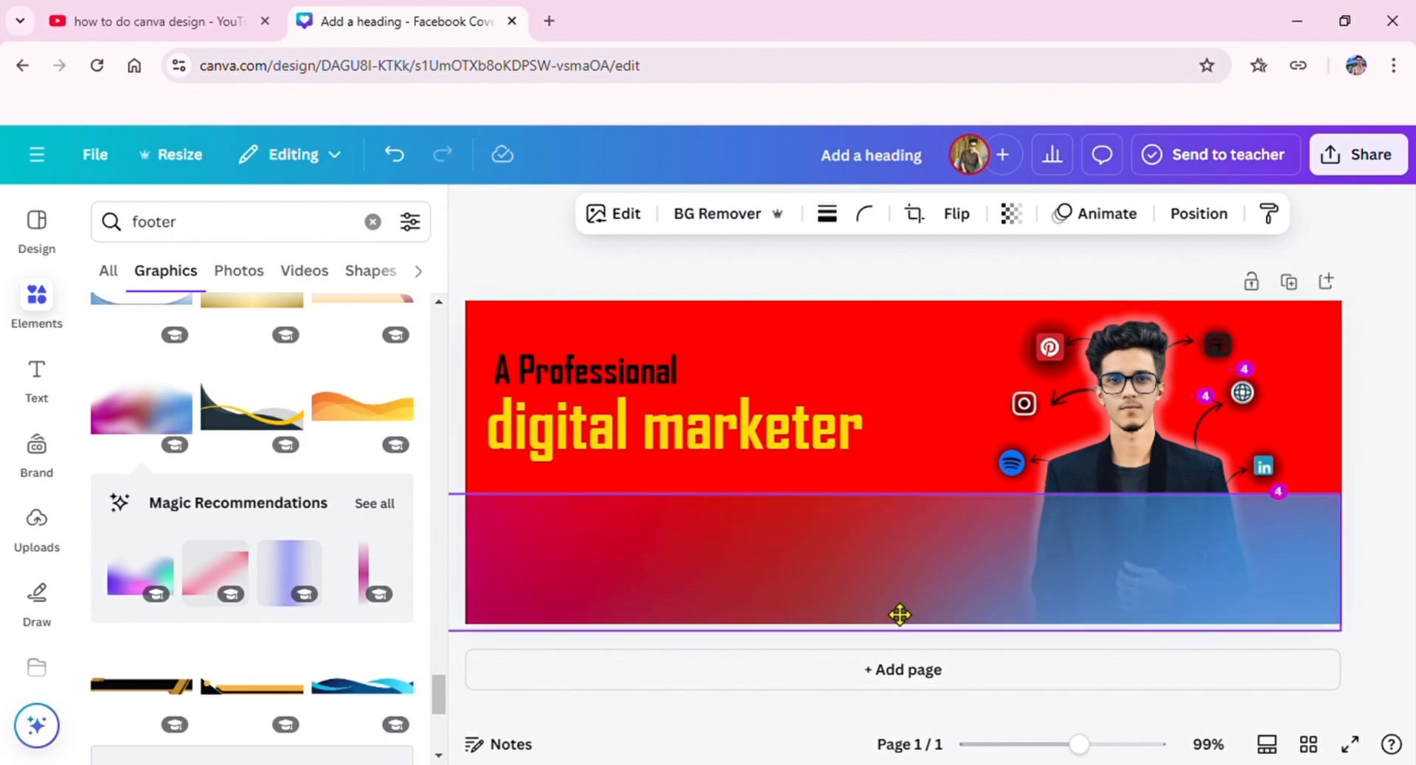
drag(900, 613, 907, 660)
Step: Send the gradient band to the back, behind the portrait, and reduce its opacity
click(1188, 216)
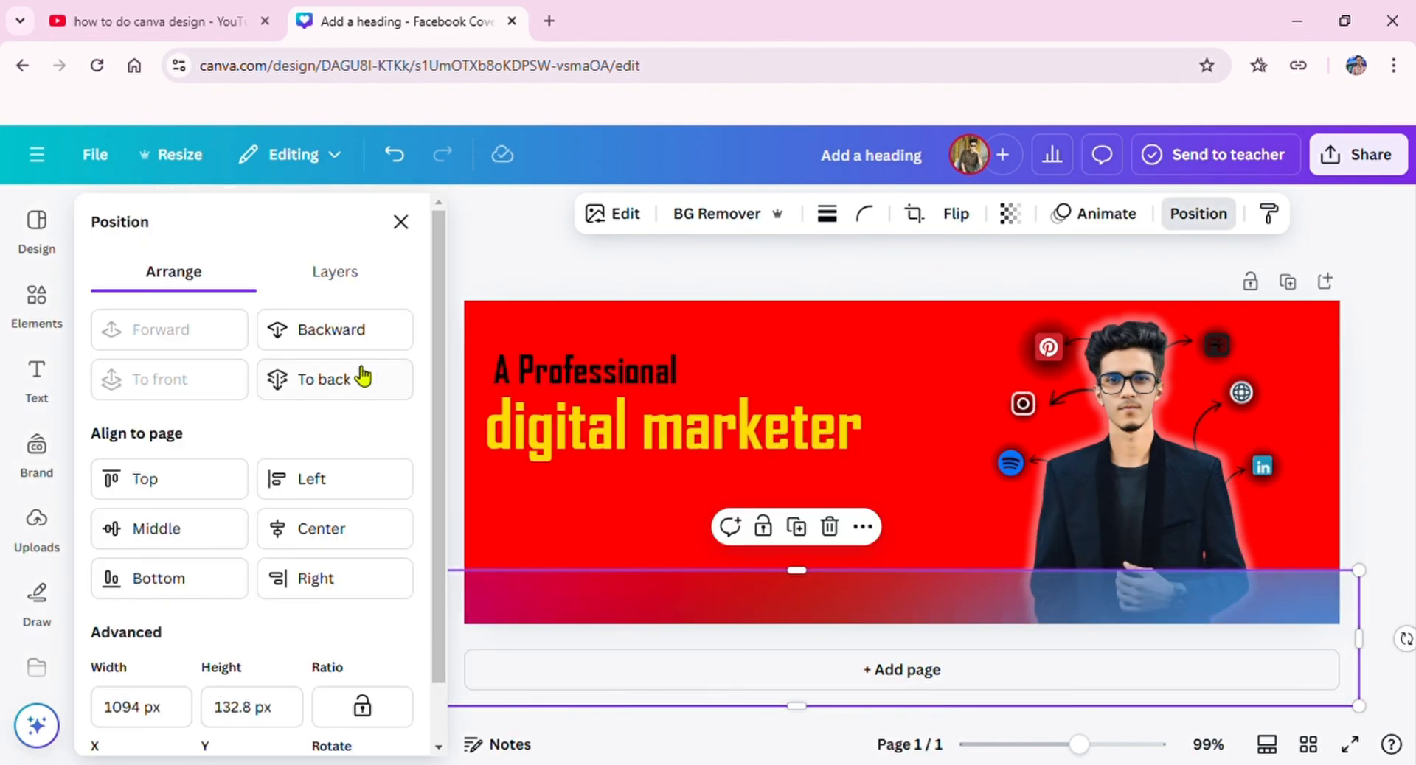
click(361, 377)
click(1007, 216)
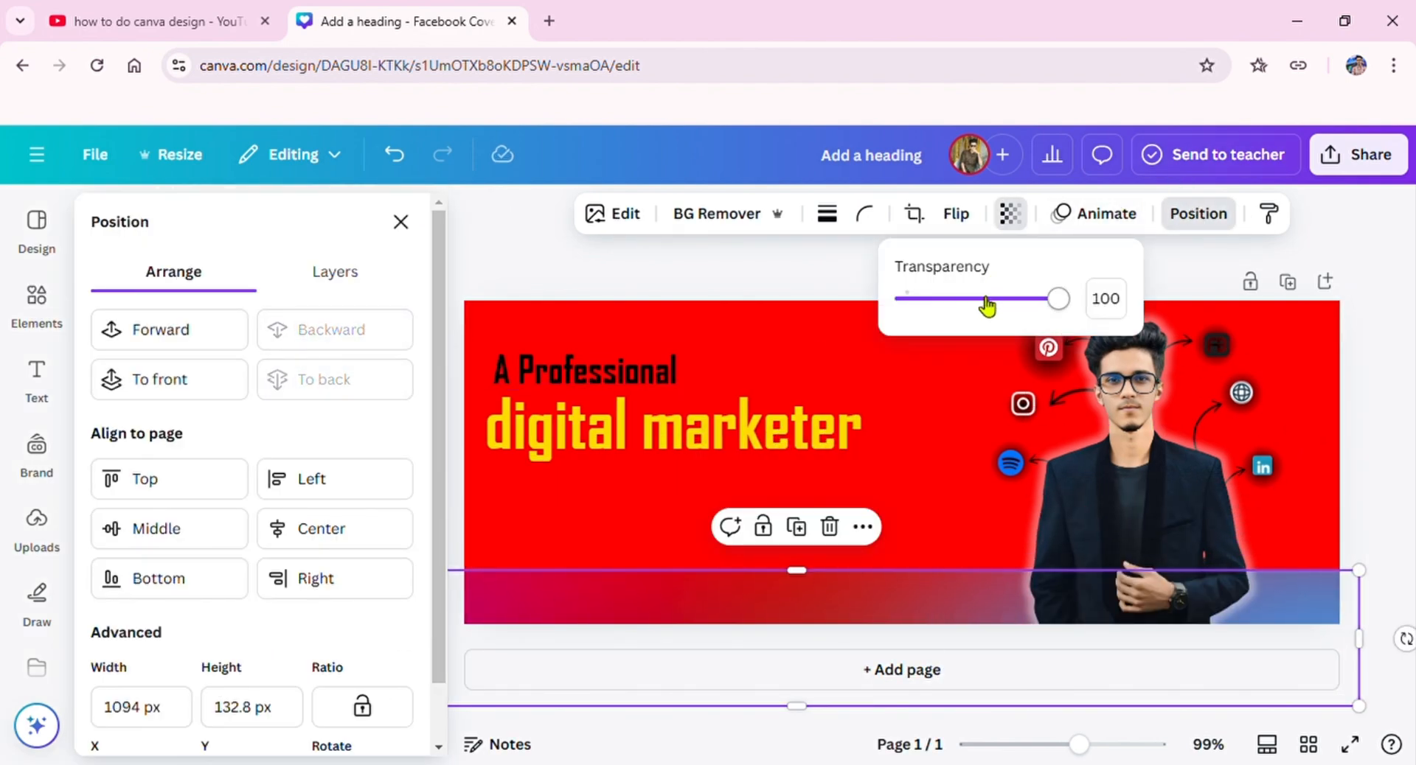
click(966, 299)
click(749, 279)
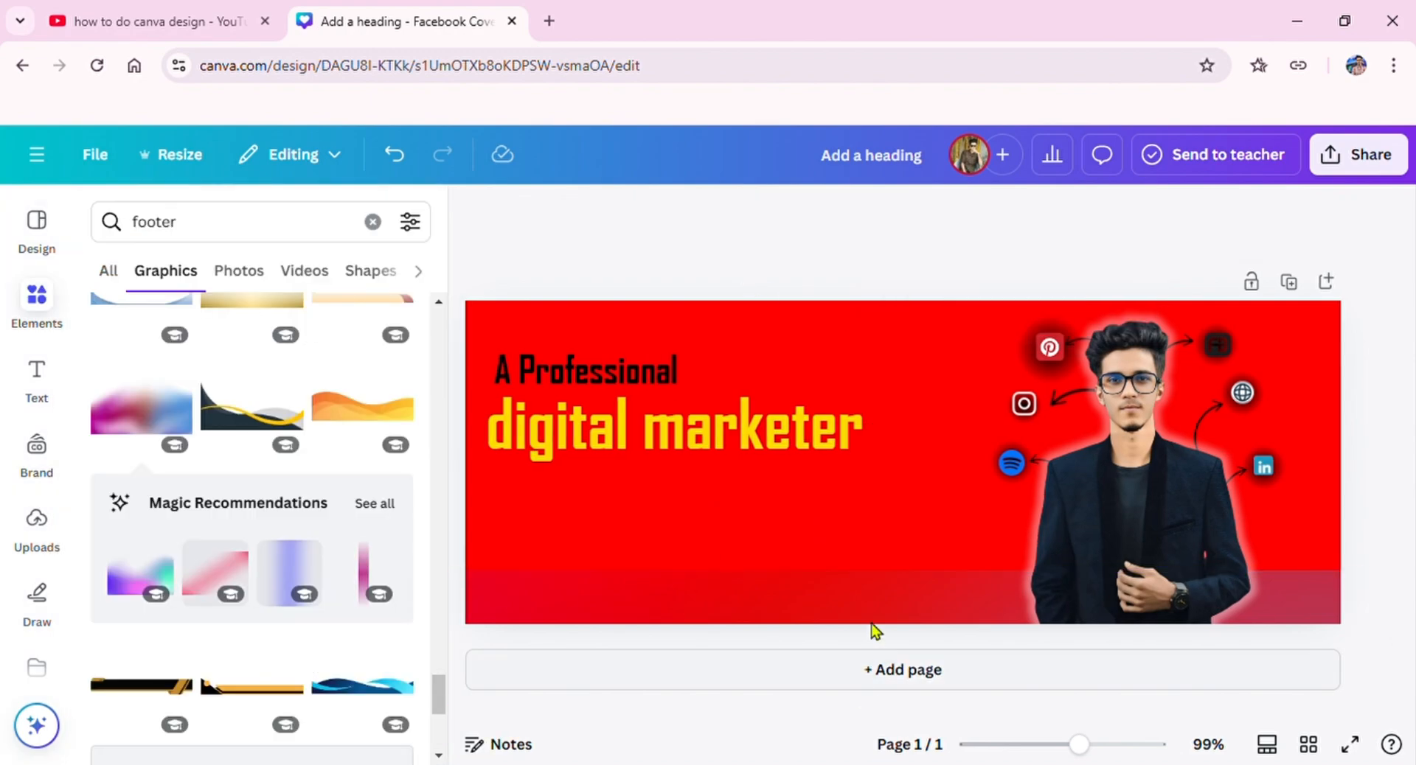
Step: Shift the gradient band further down past the cover's lower edge and delete it
mouse_move(874, 630)
mouse_down()
mouse_move(888, 620)
mouse_move(885, 633)
mouse_up()
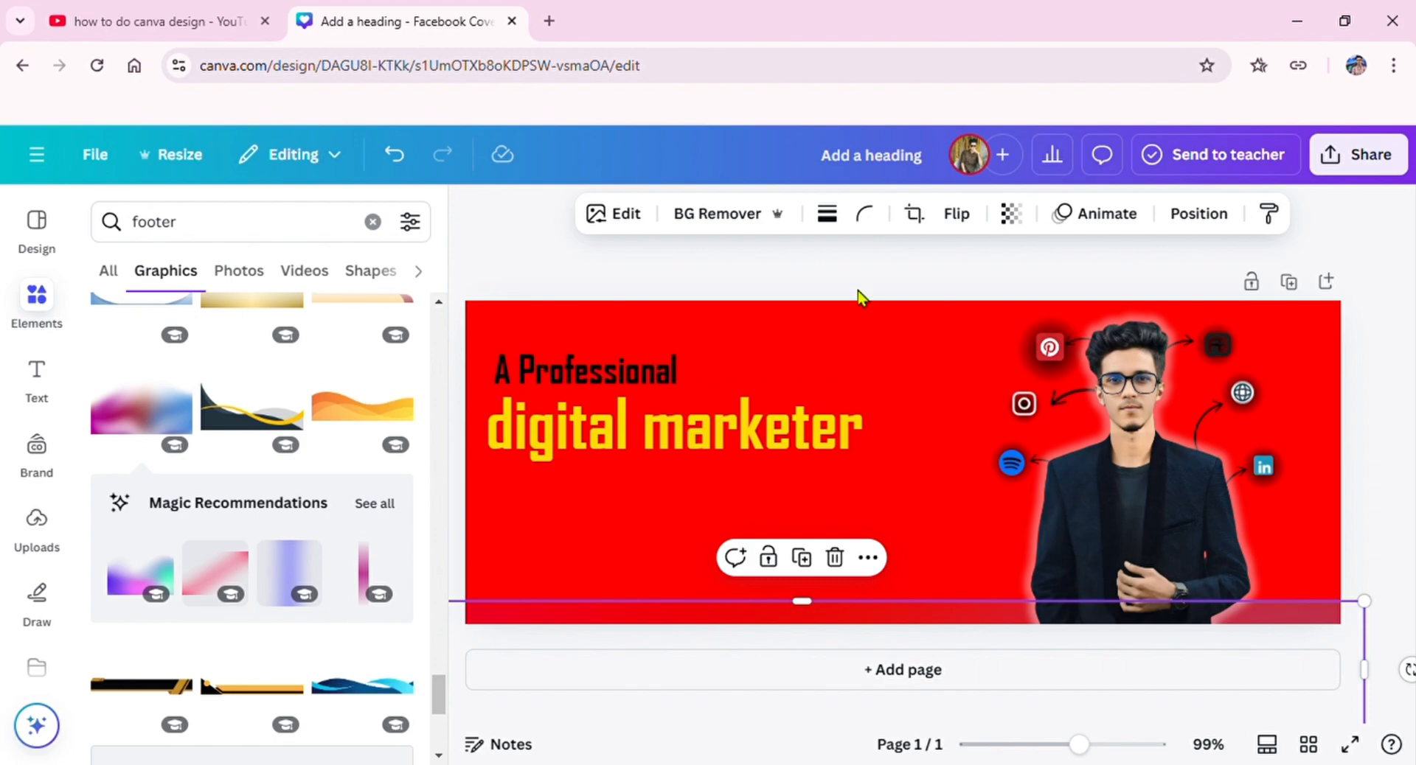
click(857, 251)
click(753, 623)
click(834, 558)
Step: Replace the footer search in the elements with a search for "shape"
scroll(369, 576, down, 2)
click(372, 221)
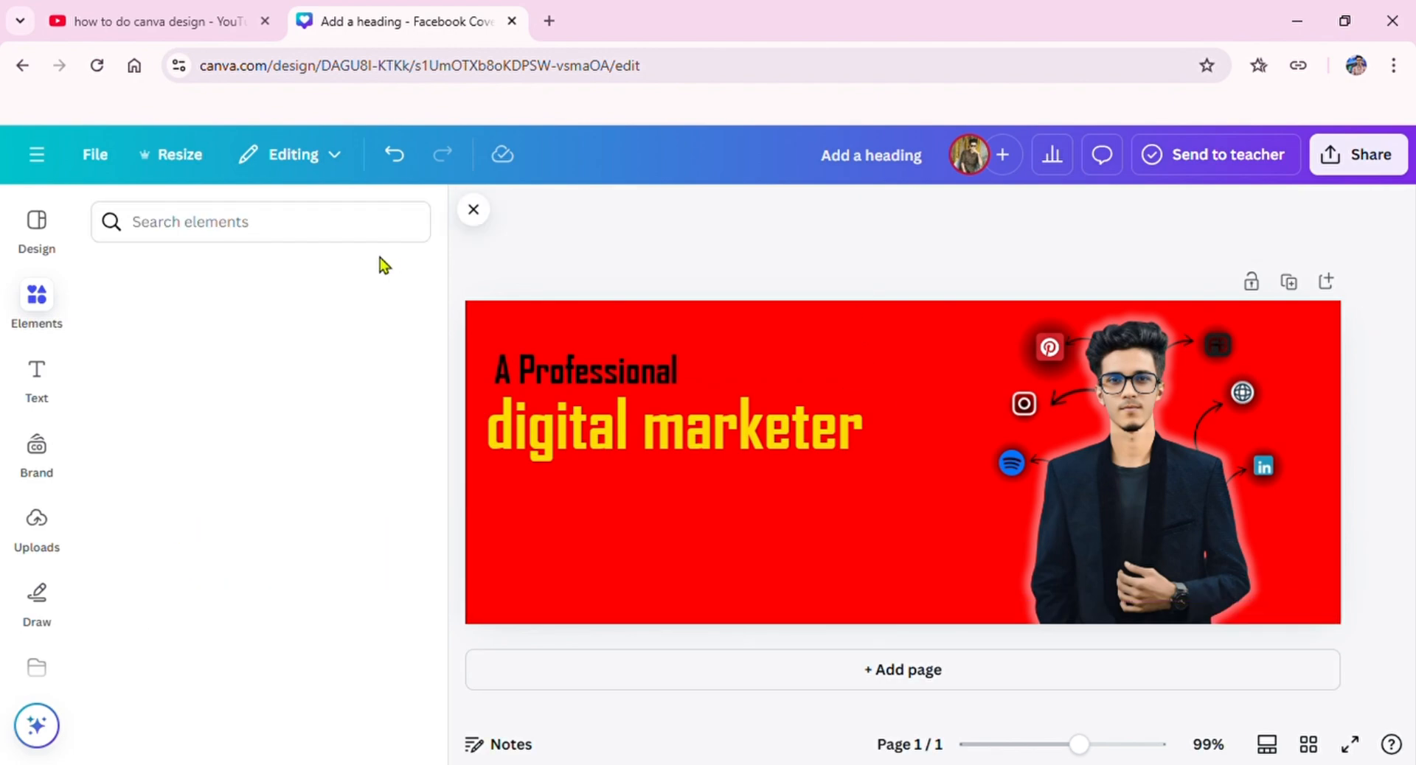
click(380, 238)
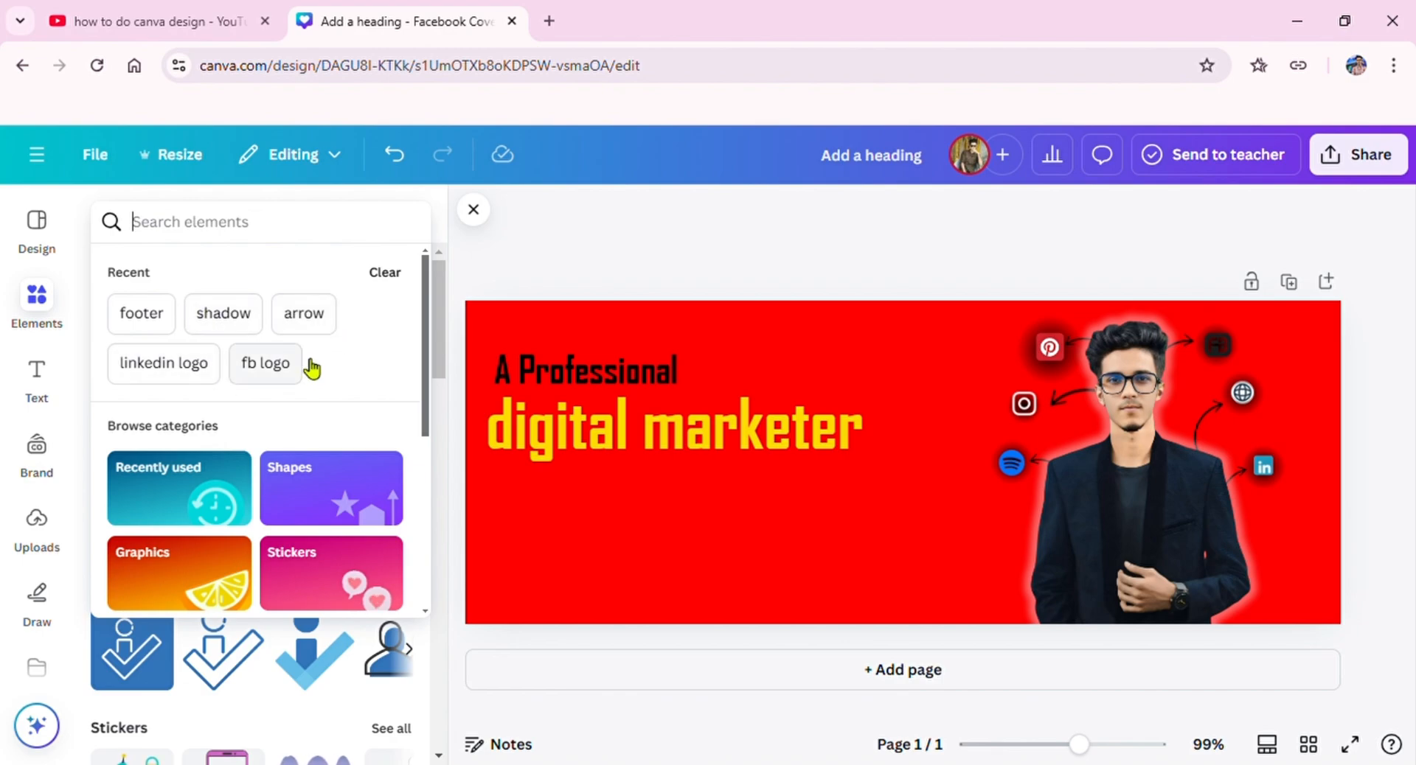
scroll(310, 369, down, 5)
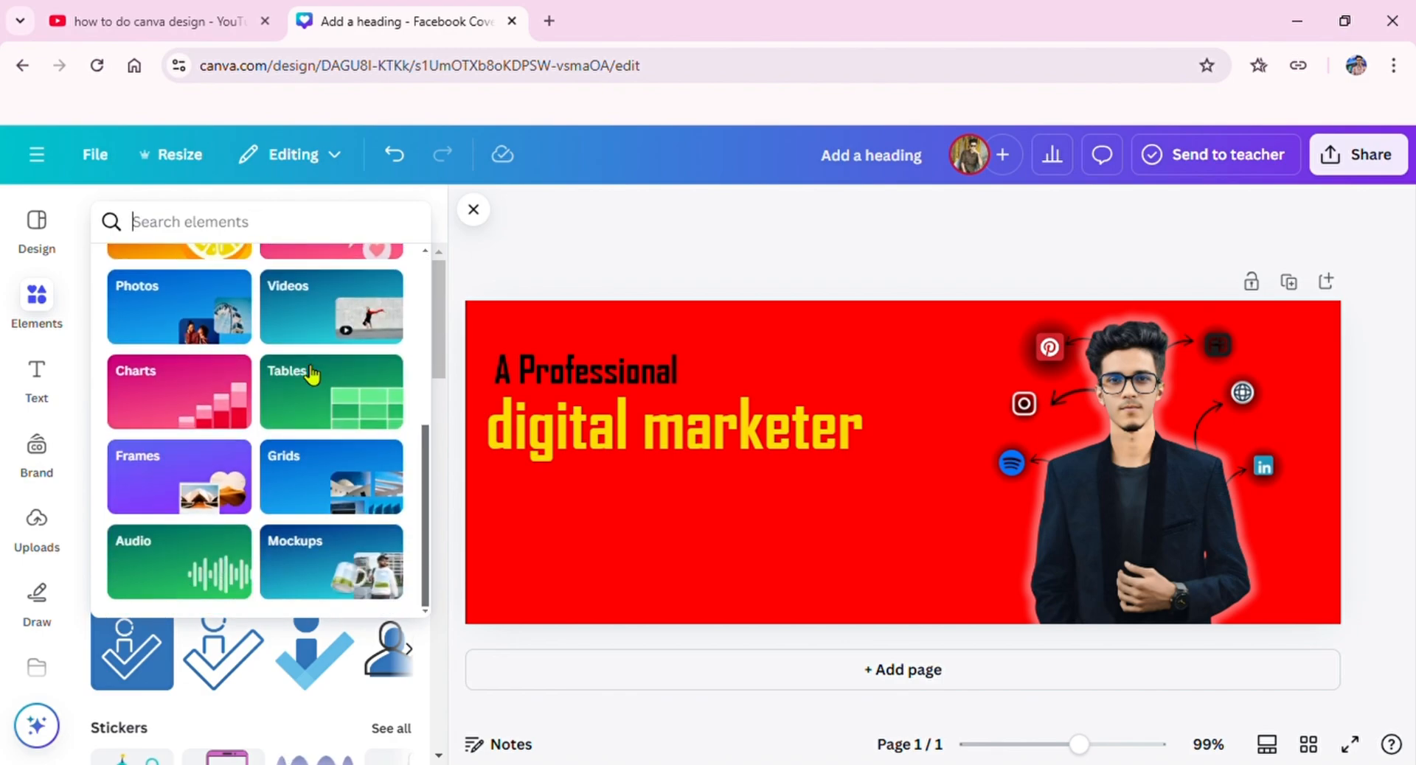
click(310, 227)
text(sh)
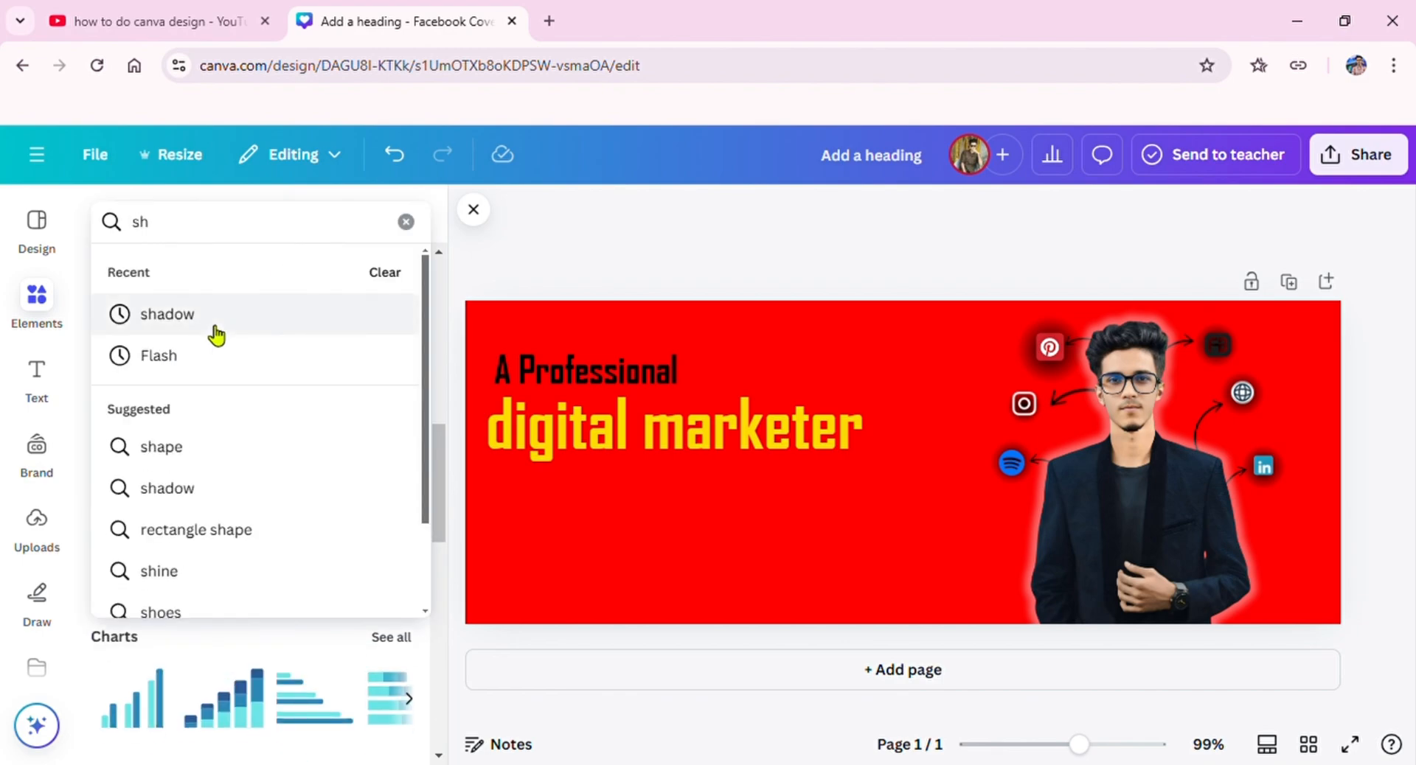
click(217, 447)
Step: Add the rounded pill shape and place it partly over the cover's top edge, above the headline
drag(198, 432, 796, 327)
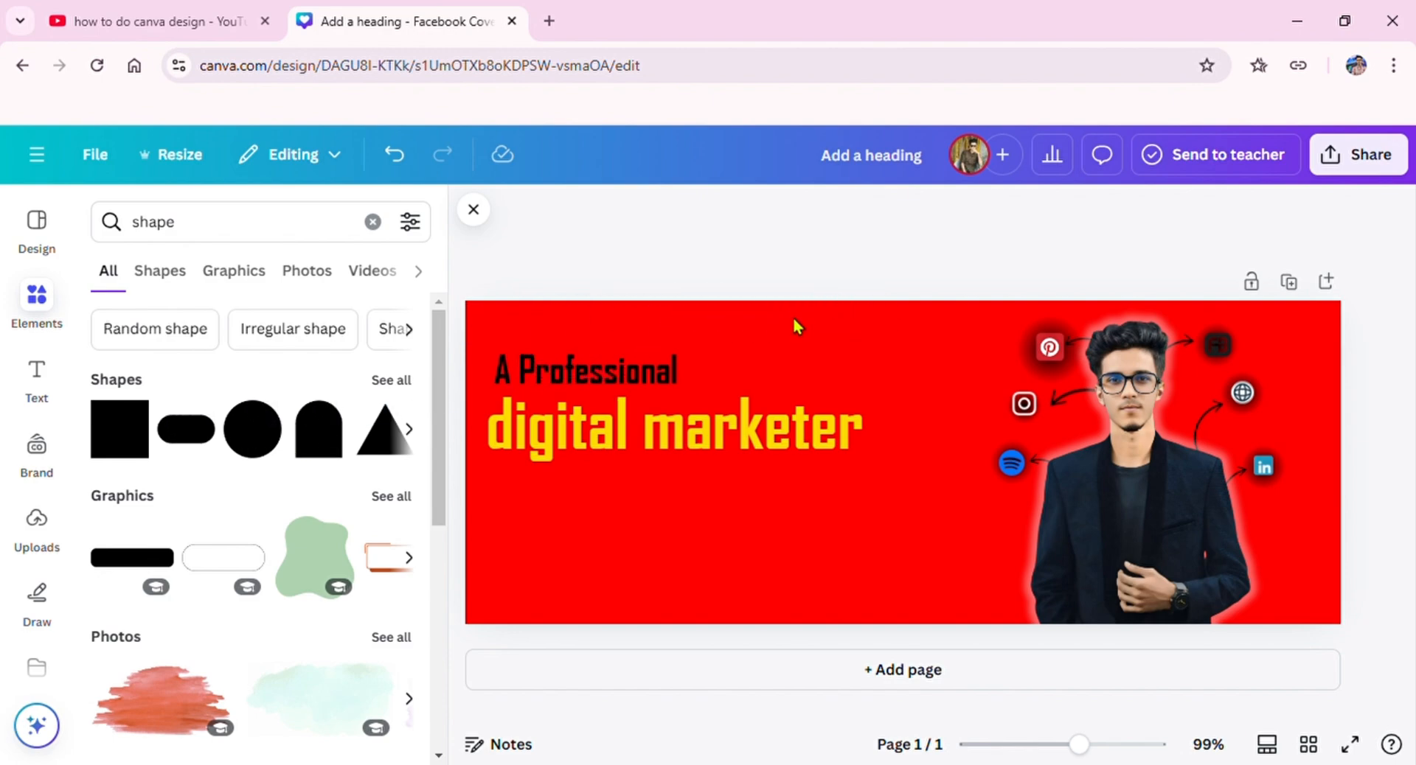
click(204, 430)
drag(917, 460, 888, 288)
click(701, 247)
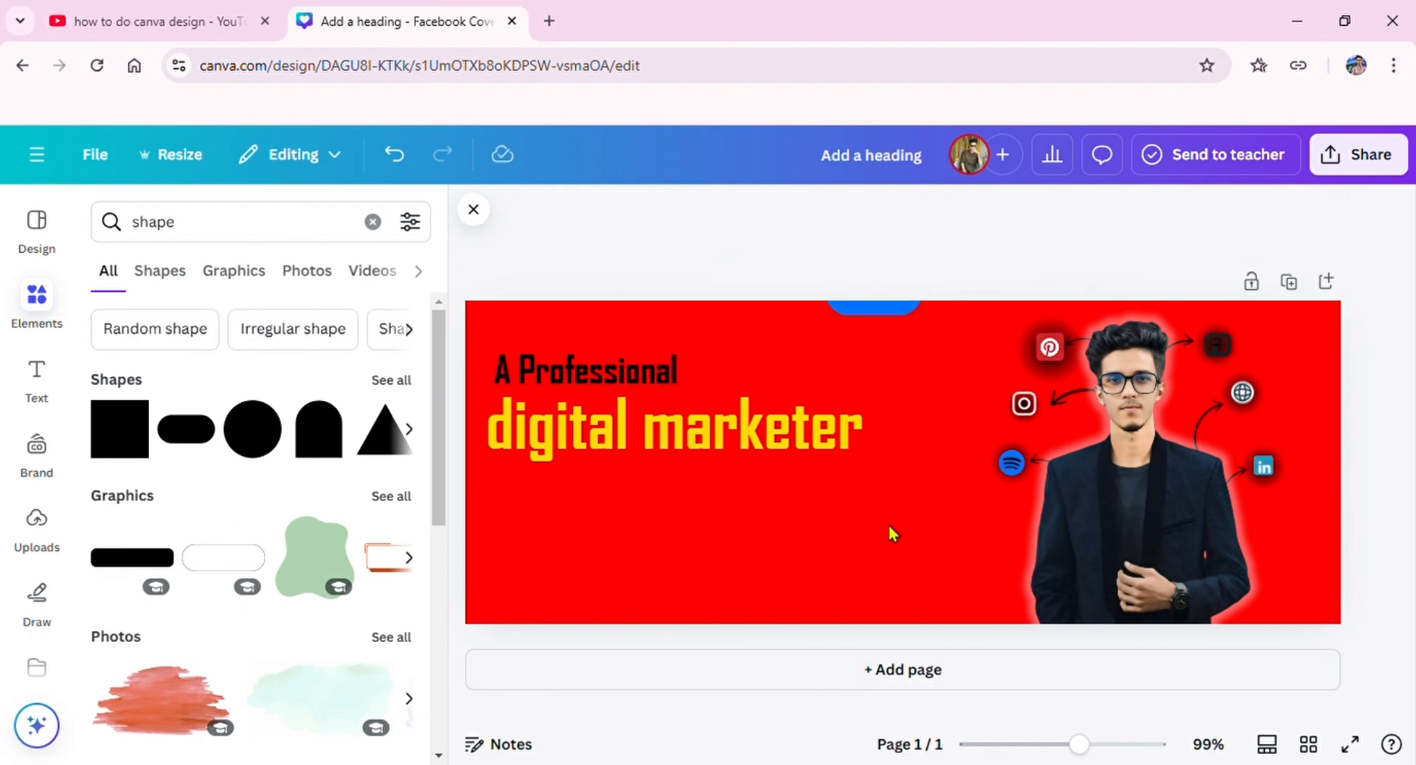
Step: Try the white rounded pill graphic, shrunk to a small label near the headline, and remove it
click(243, 562)
drag(941, 466, 826, 516)
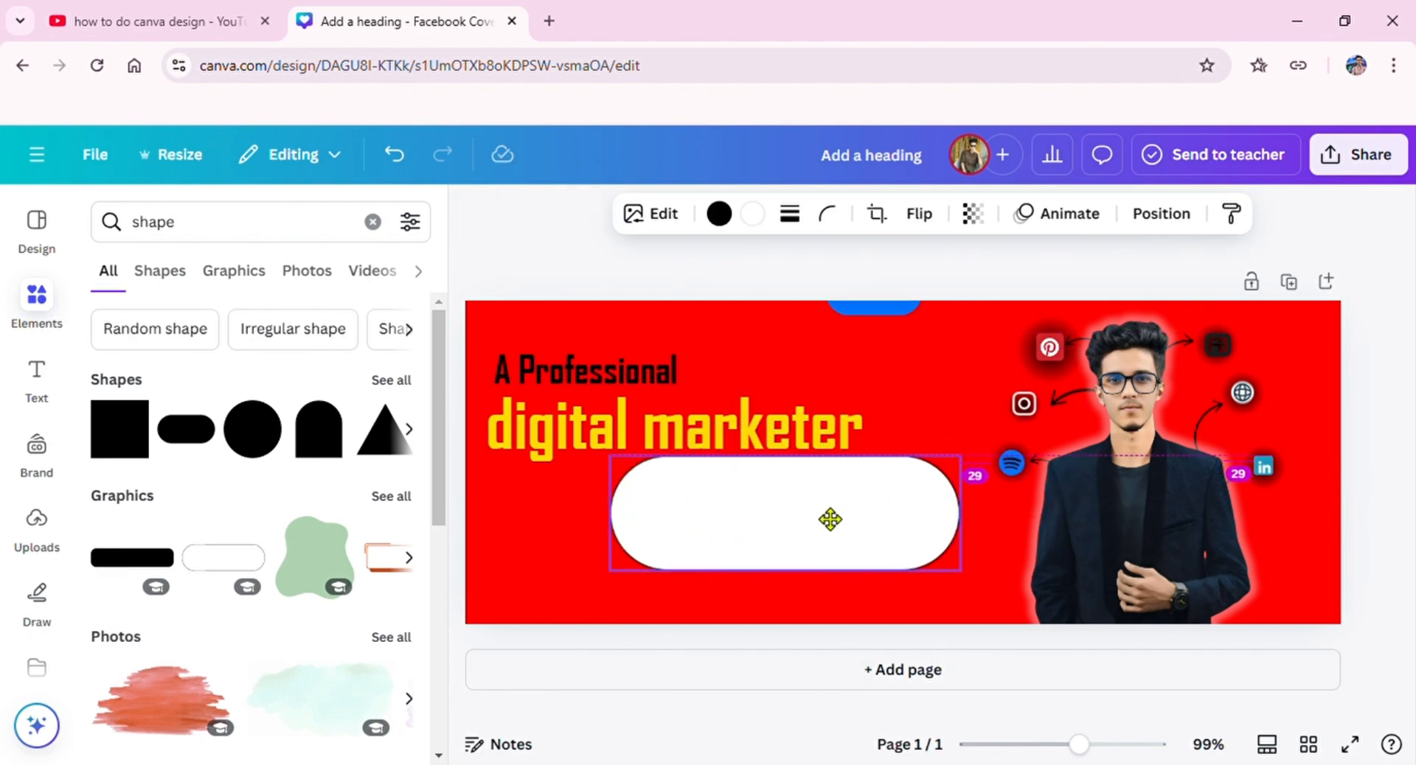
drag(959, 461, 686, 547)
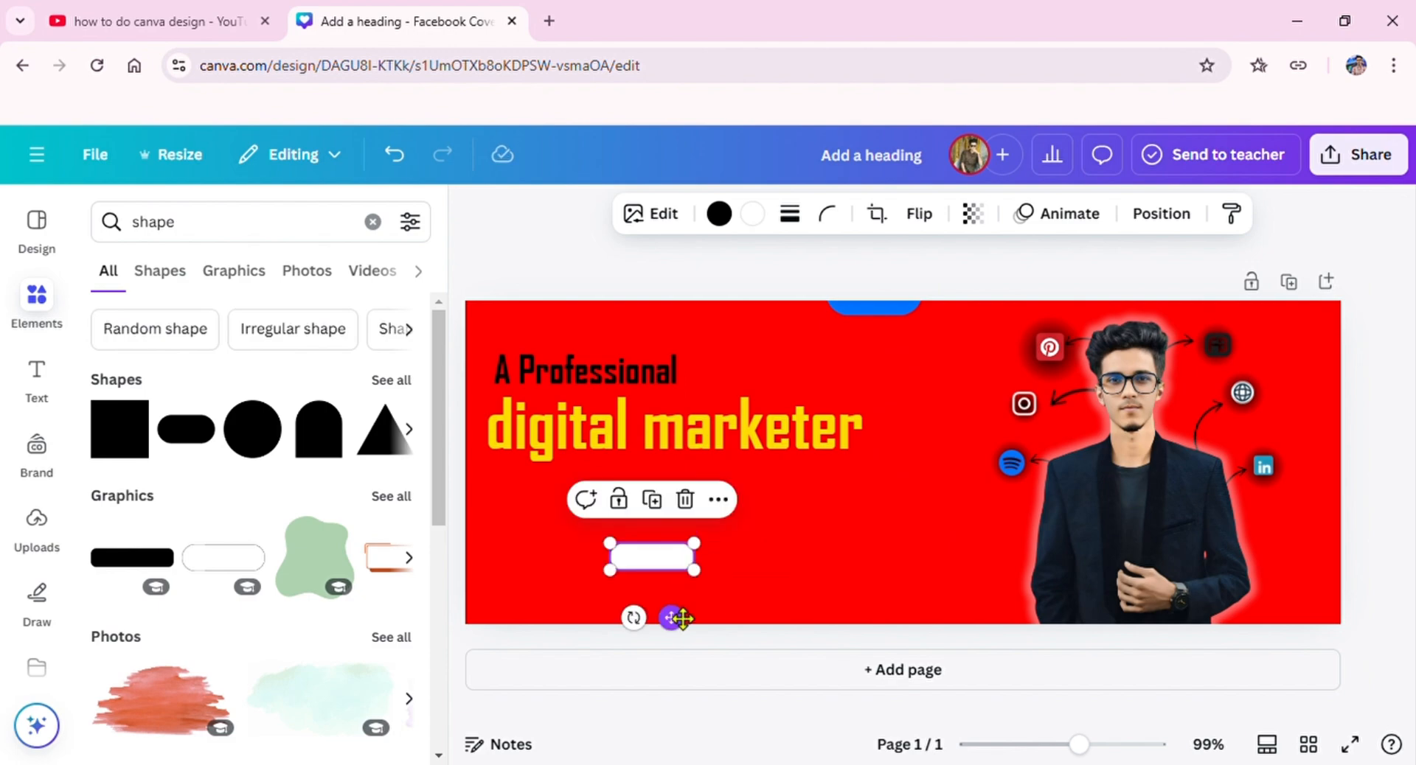
drag(671, 616, 810, 417)
click(818, 303)
Step: Search the elements for "Order now" and list all matching graphics
click(373, 222)
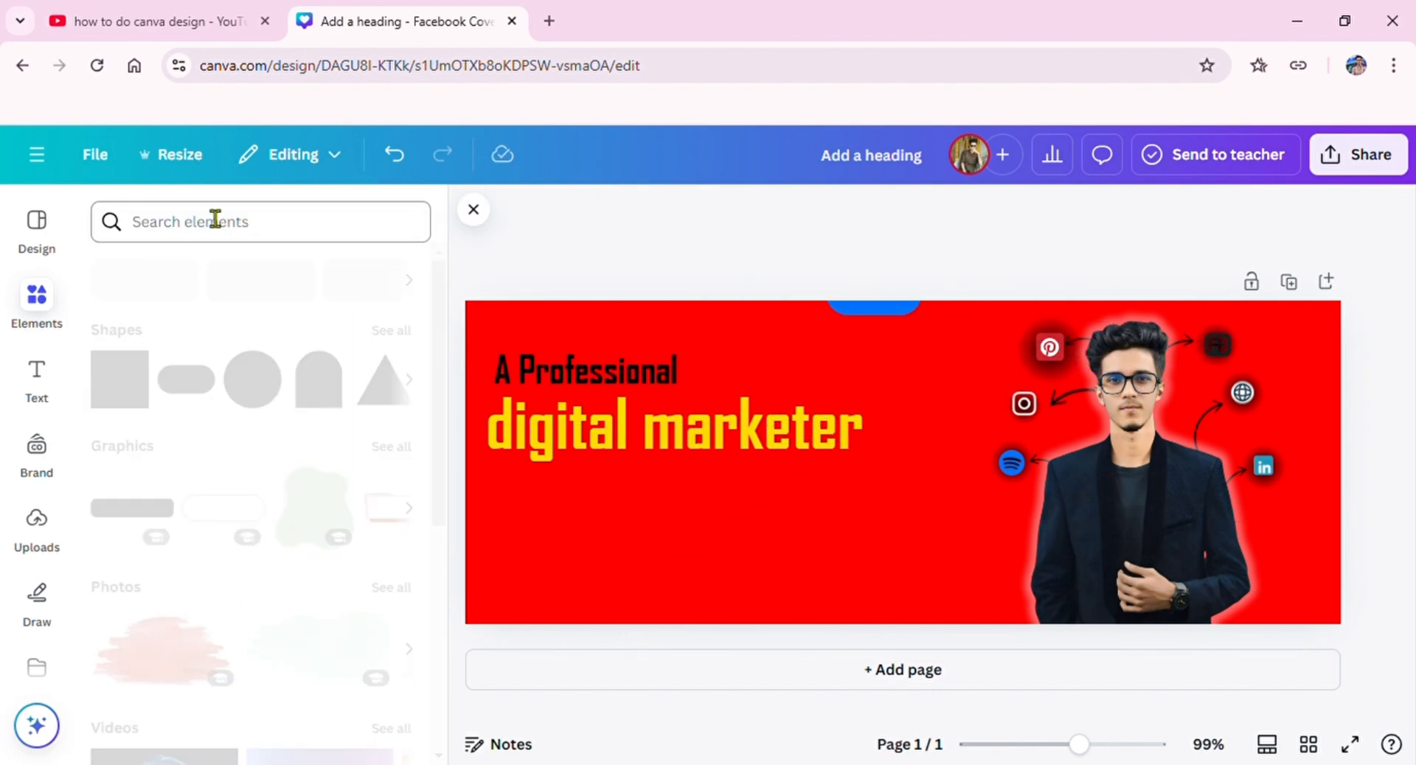
text(order)
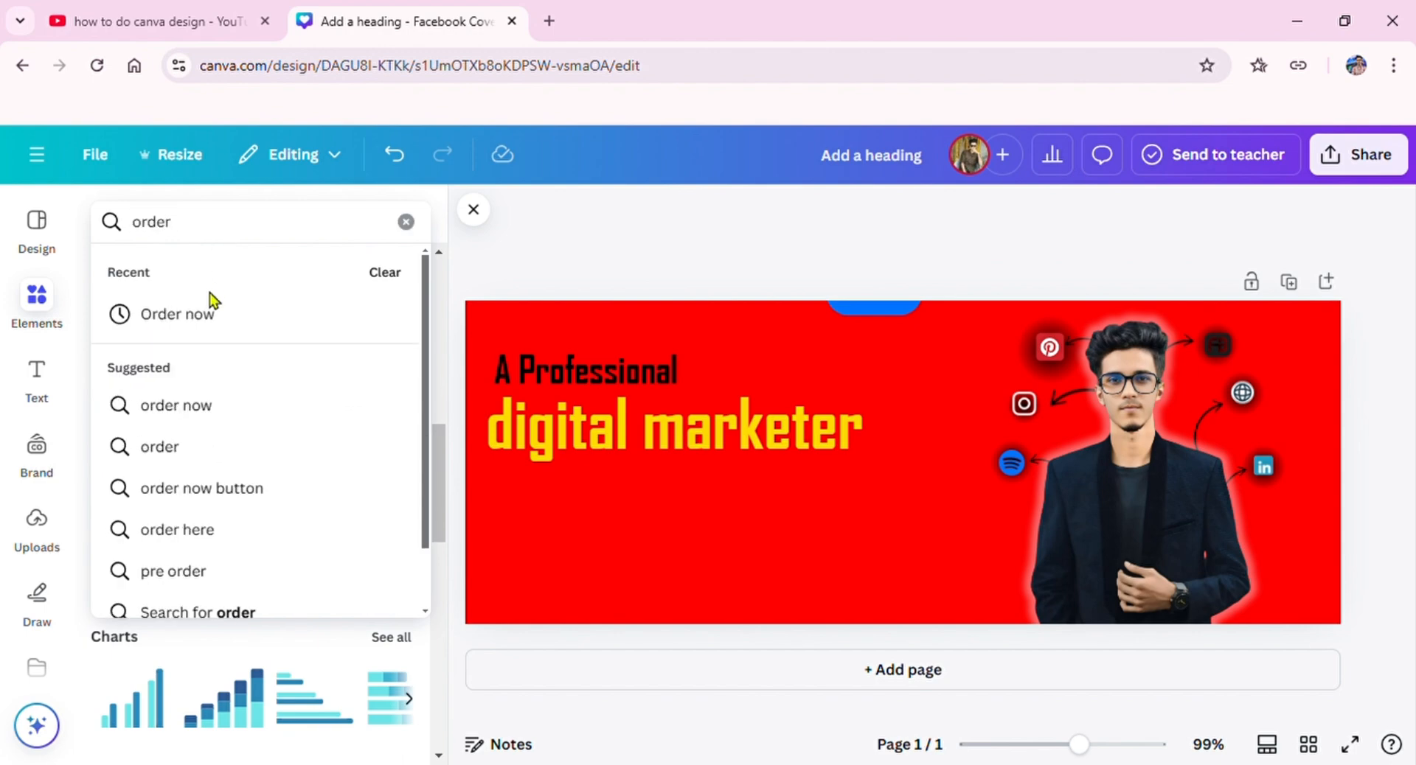
click(214, 302)
click(397, 380)
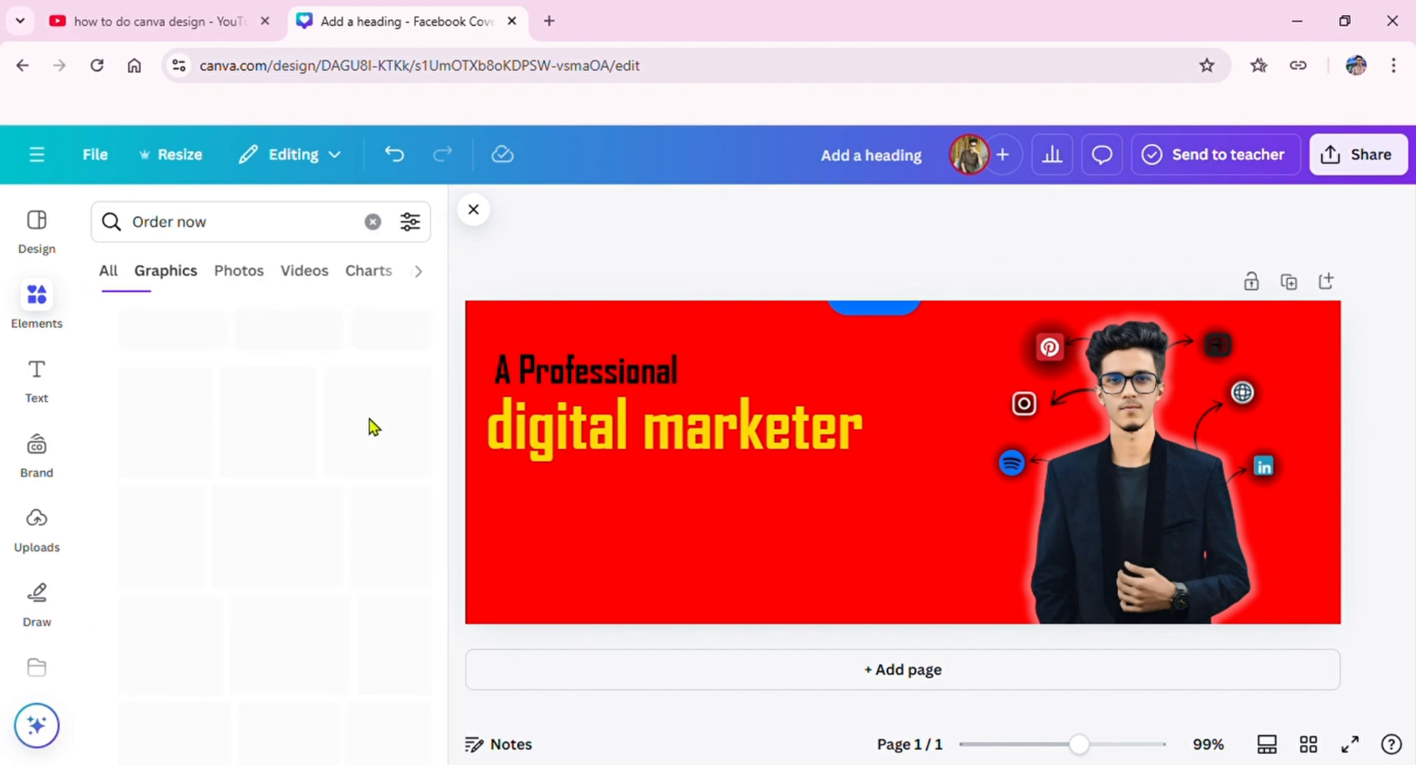
Step: Place the red ORDER NOW ribbon graphic near the cover's upper-right corner
scroll(310, 509, down, 4)
drag(173, 523, 1268, 341)
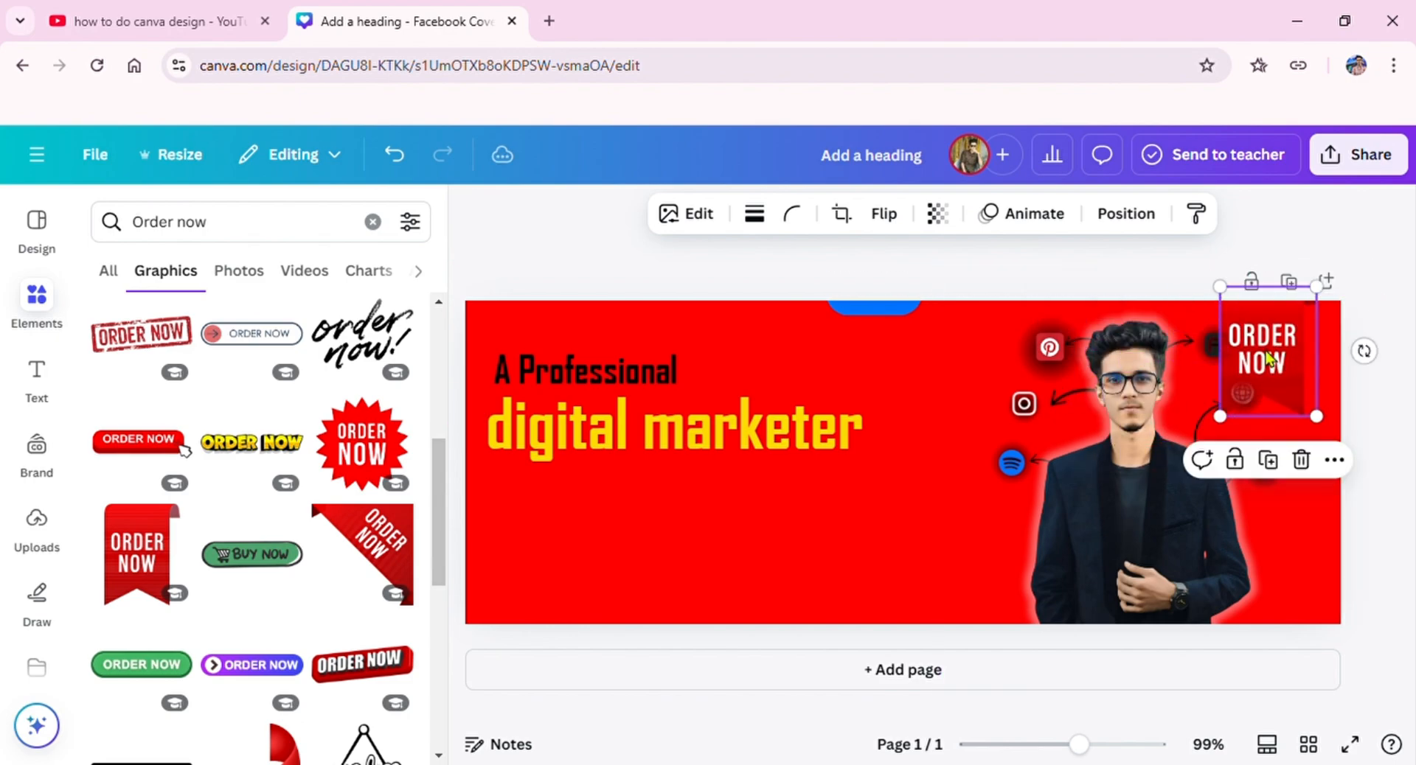
click(1324, 284)
scroll(1321, 295, up, 3)
click(1293, 500)
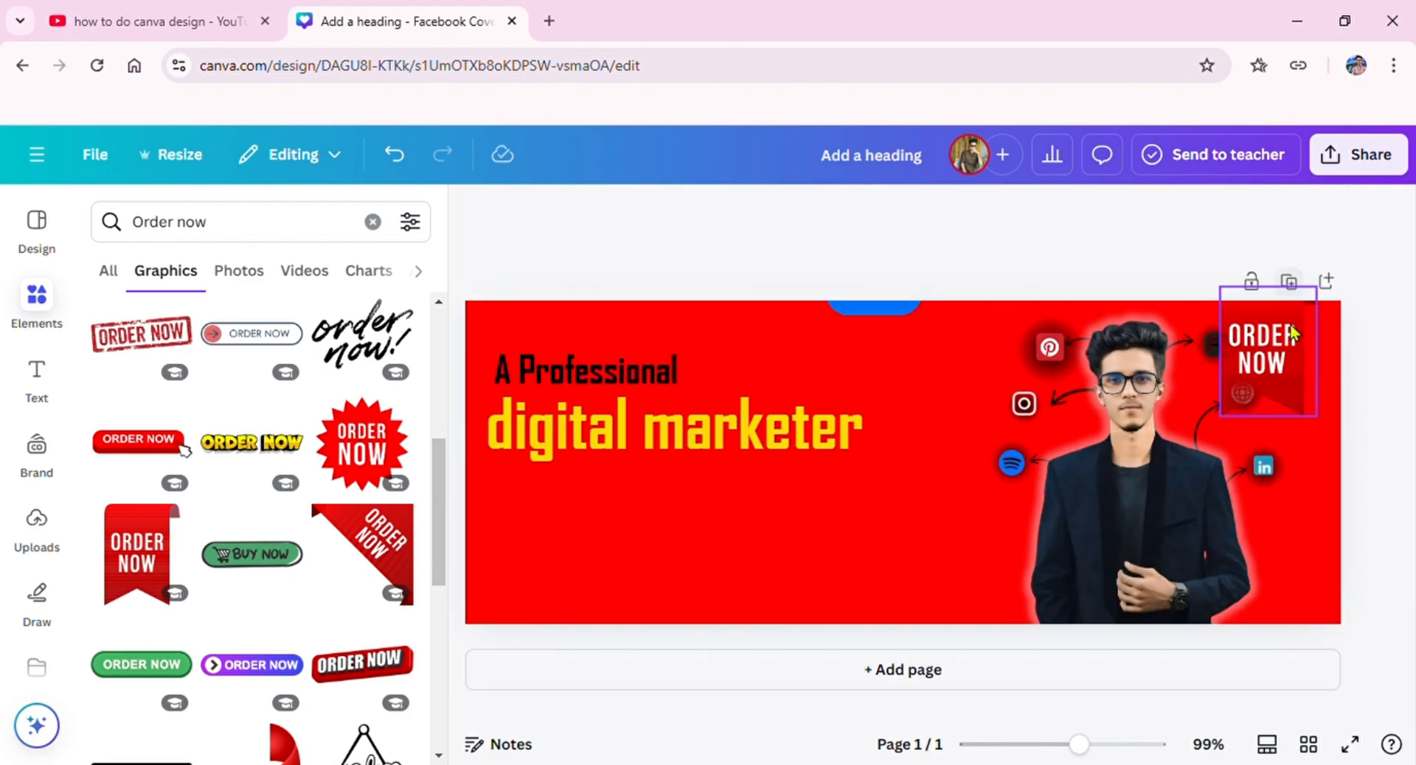
Step: Shrink the ORDER NOW ribbon and move it into the cover's upper-right corner, clear of the social icons
click(1294, 332)
drag(1316, 288, 1291, 323)
drag(1271, 386, 1322, 361)
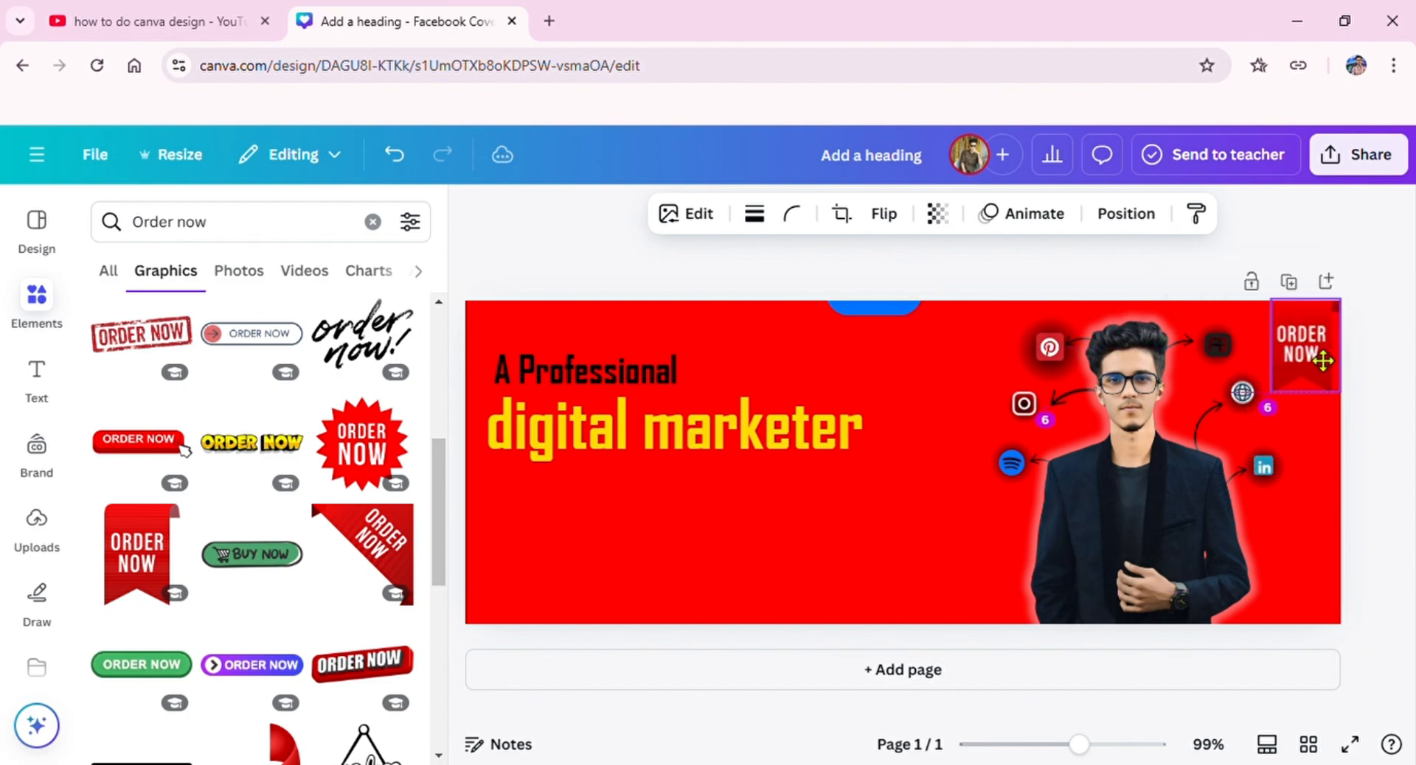
click(1399, 303)
click(473, 210)
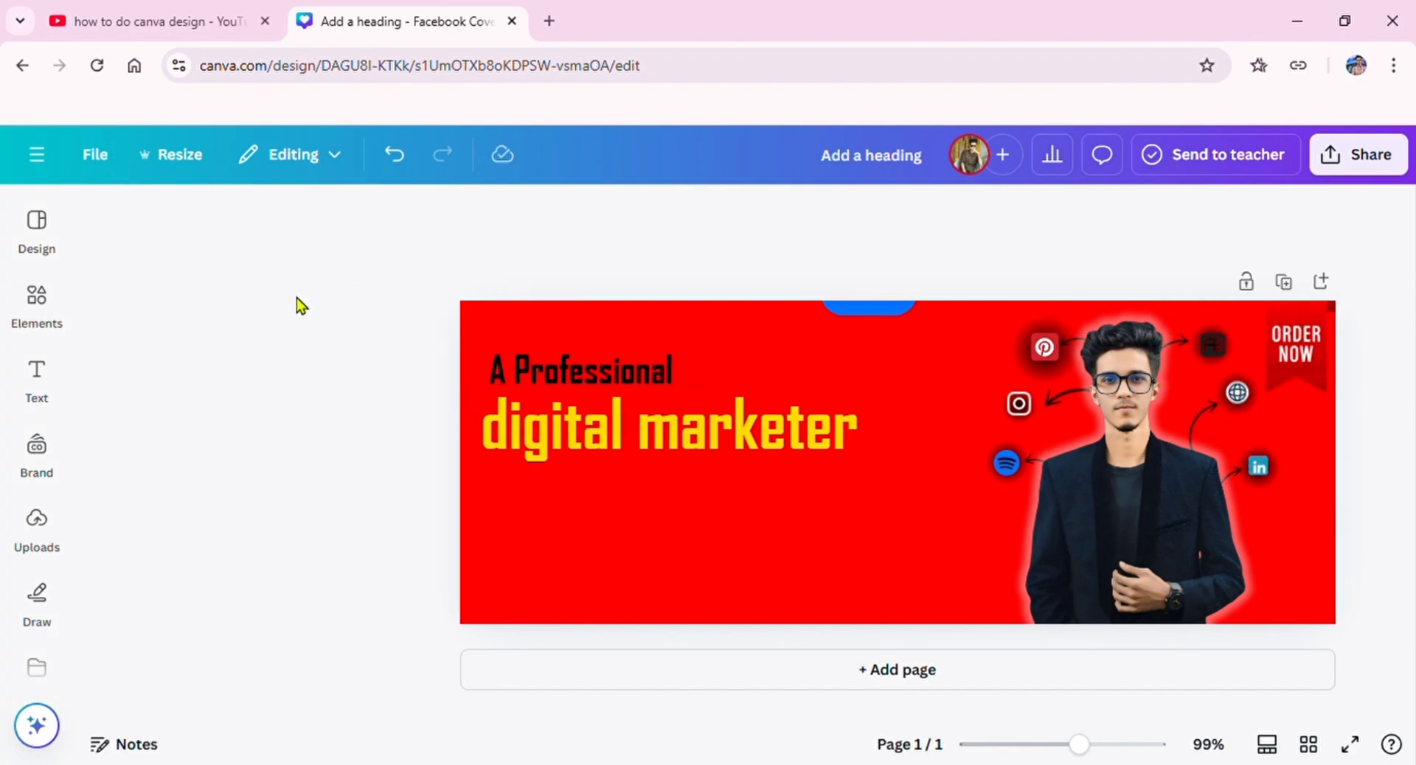
Step: Replace the "Order now" search in the elements with a search for "shape"
click(36, 298)
click(372, 222)
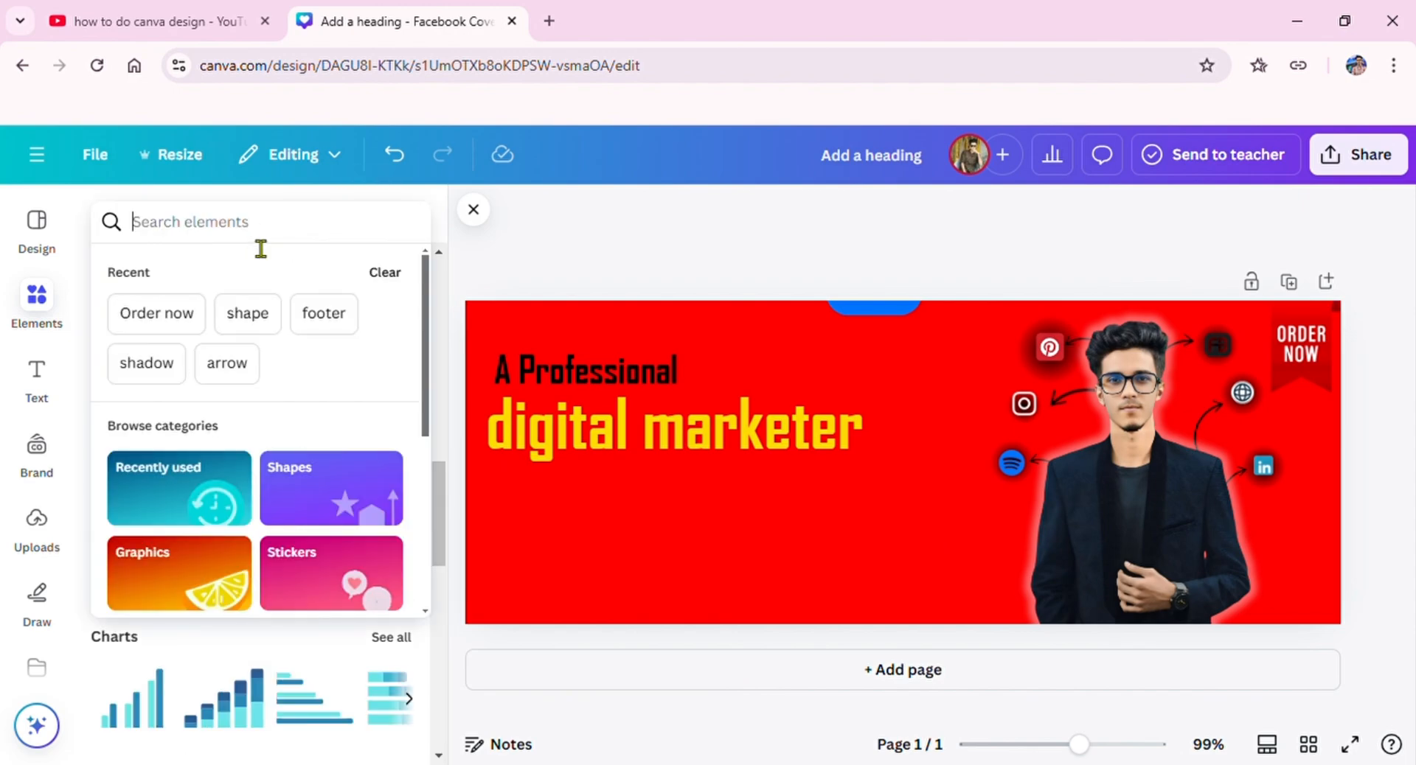
text(sha)
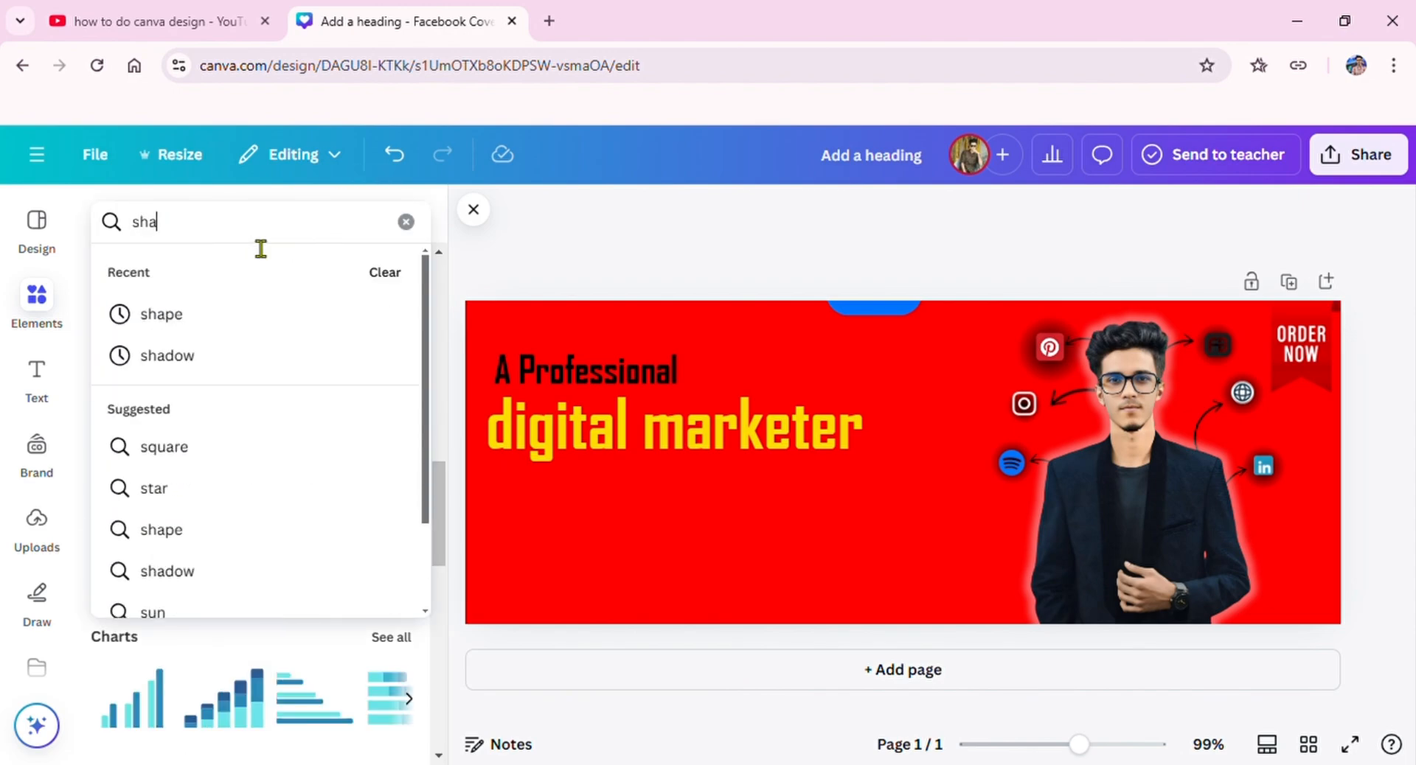
click(278, 310)
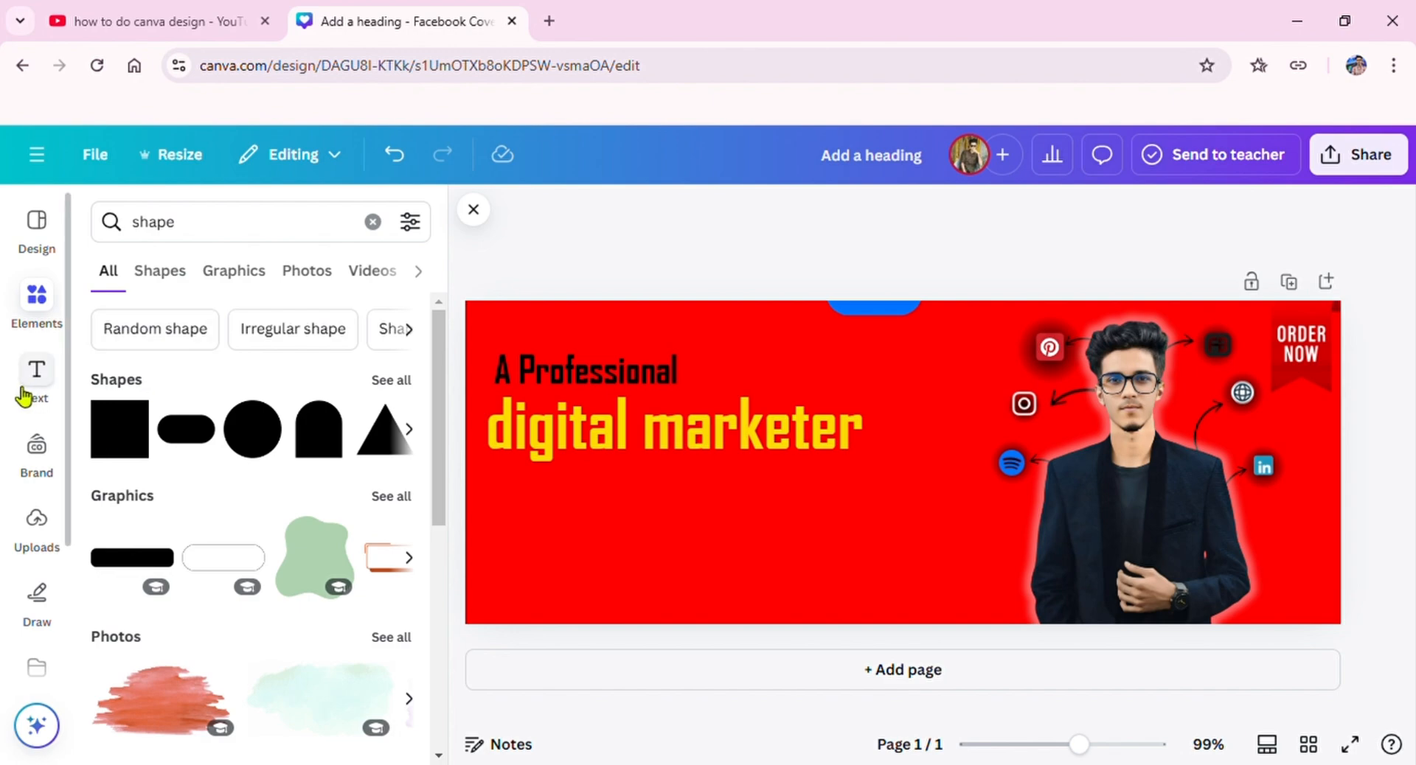
Step: Add a subheading text to the cover and enter the freelancer's contact e-mail address
click(35, 380)
click(236, 527)
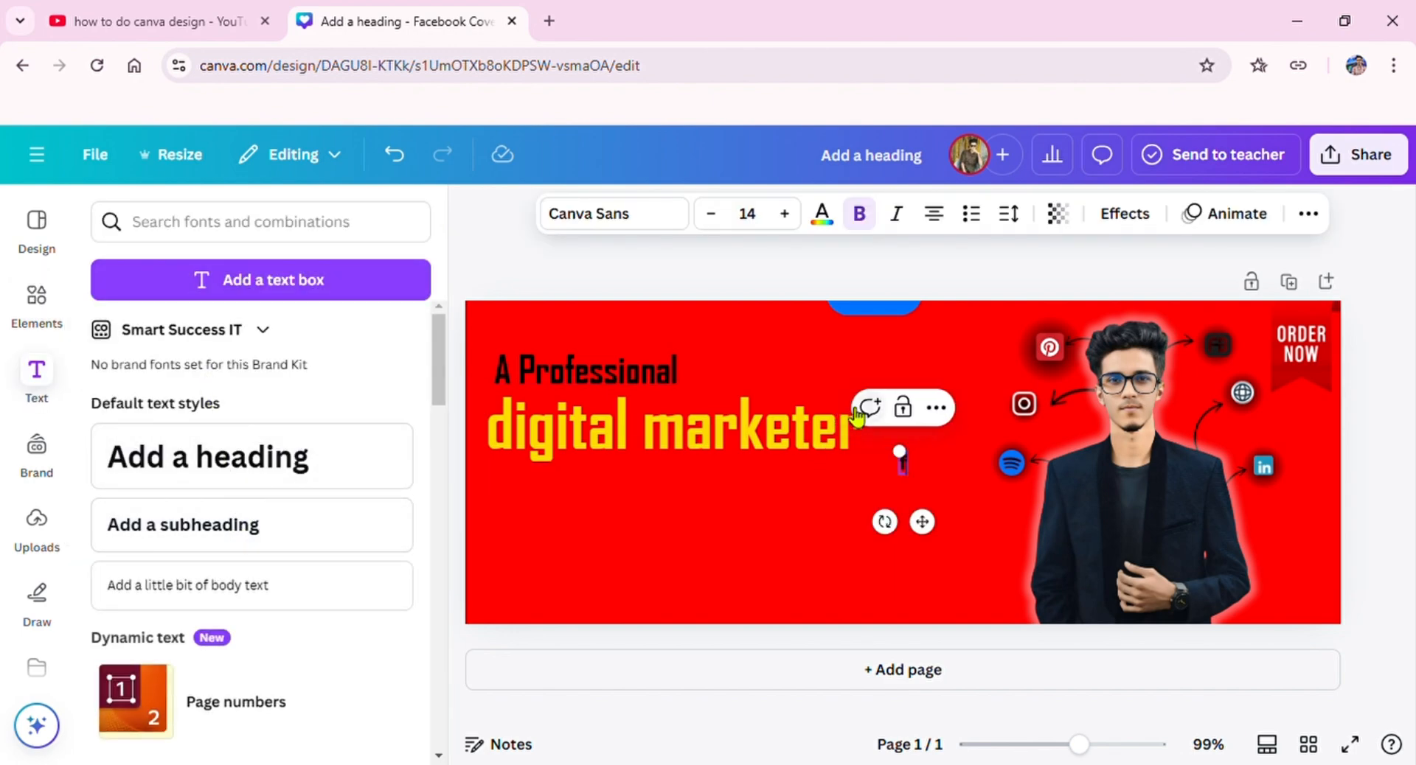
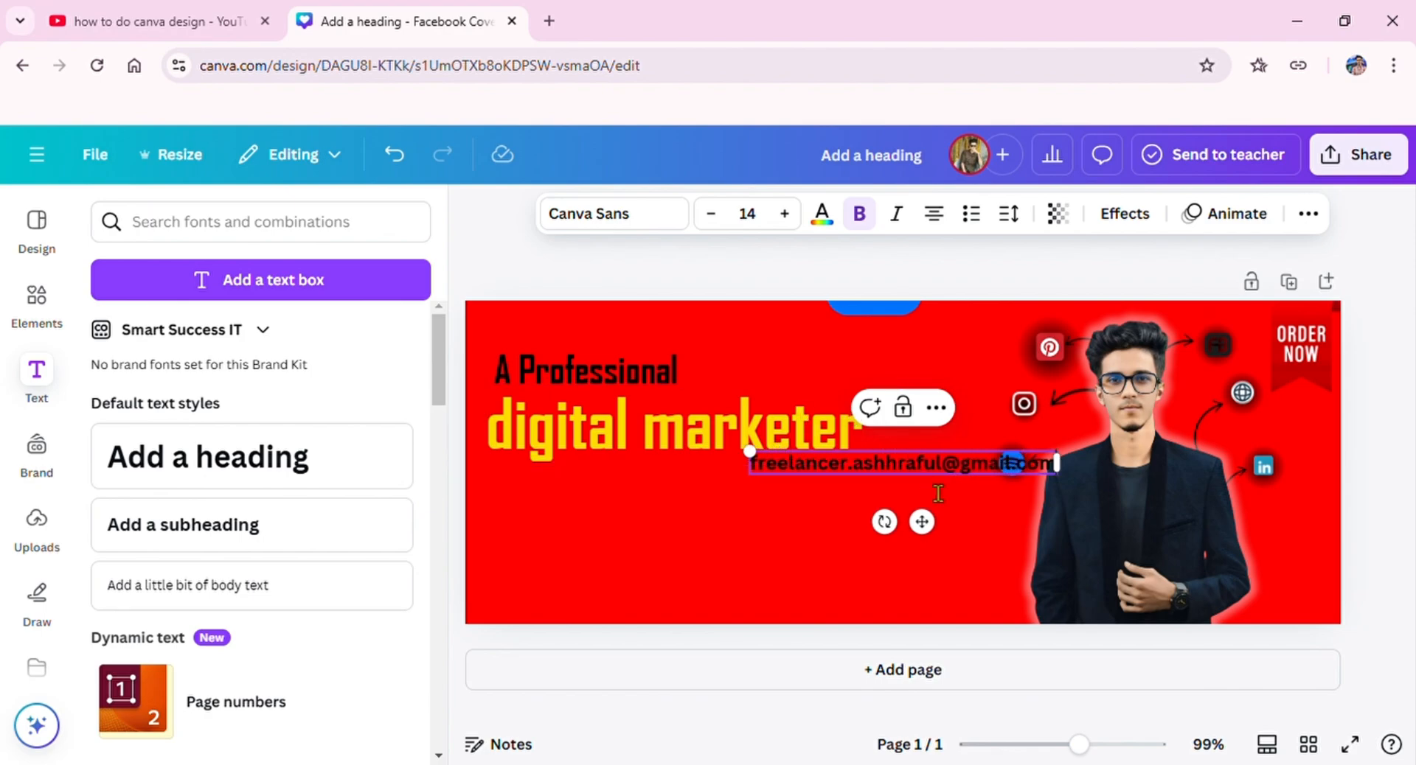
Step: Move the contact e-mail text to the cover's lower edge, left of centre, and shrink it to font size 9
drag(934, 537, 845, 667)
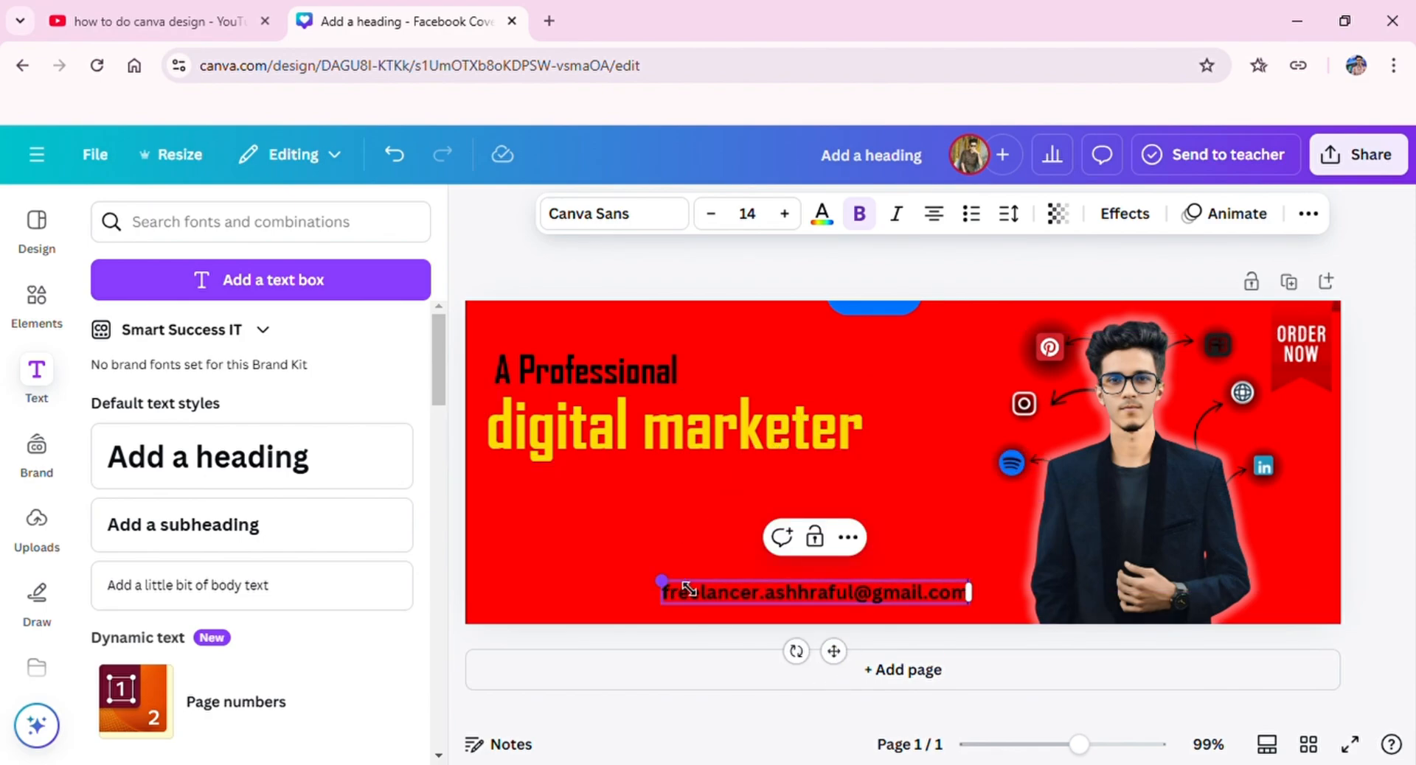
drag(662, 581, 771, 587)
drag(889, 653, 705, 673)
Step: Search the elements library for "gmail"
click(311, 233)
text(gm)
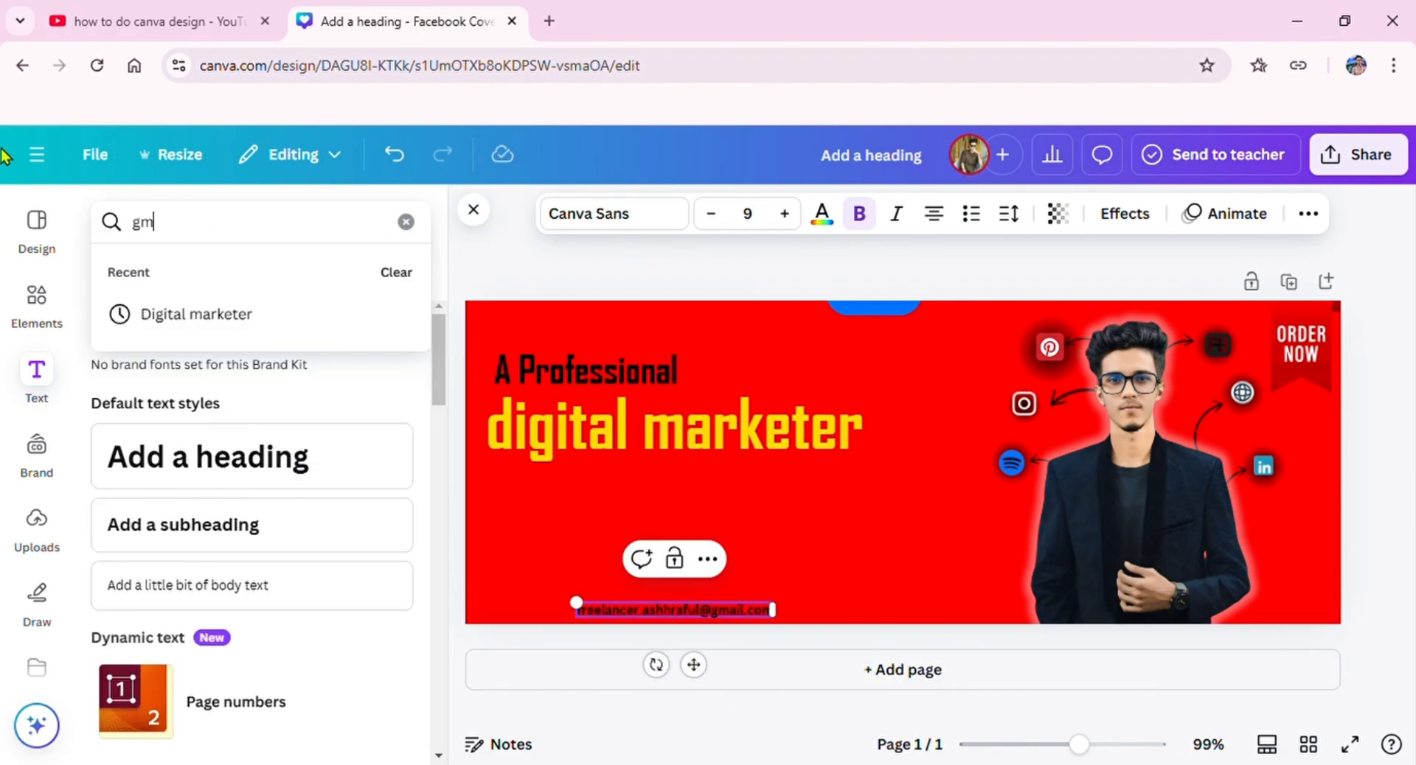
click(37, 303)
click(146, 239)
double_click(359, 240)
text(g)
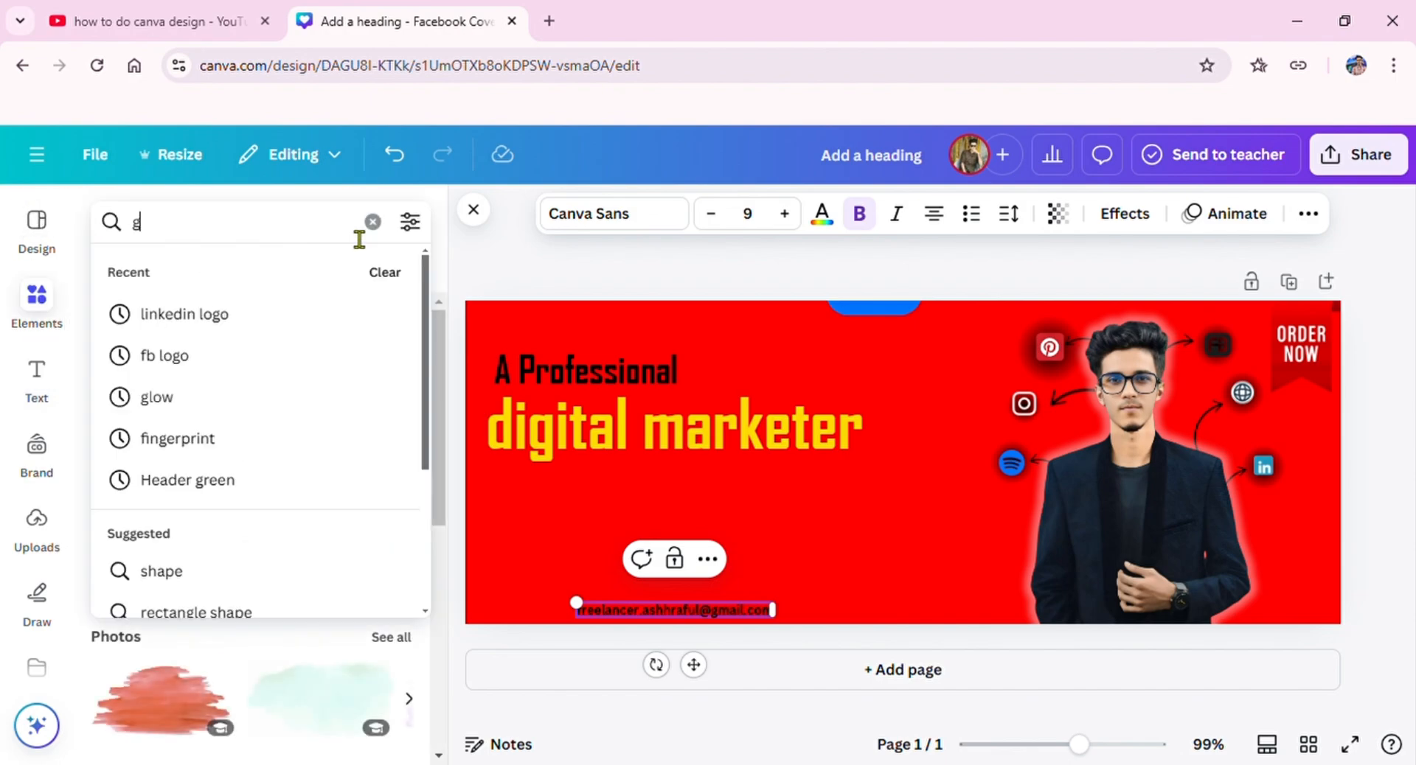
text(jn)
text(m)
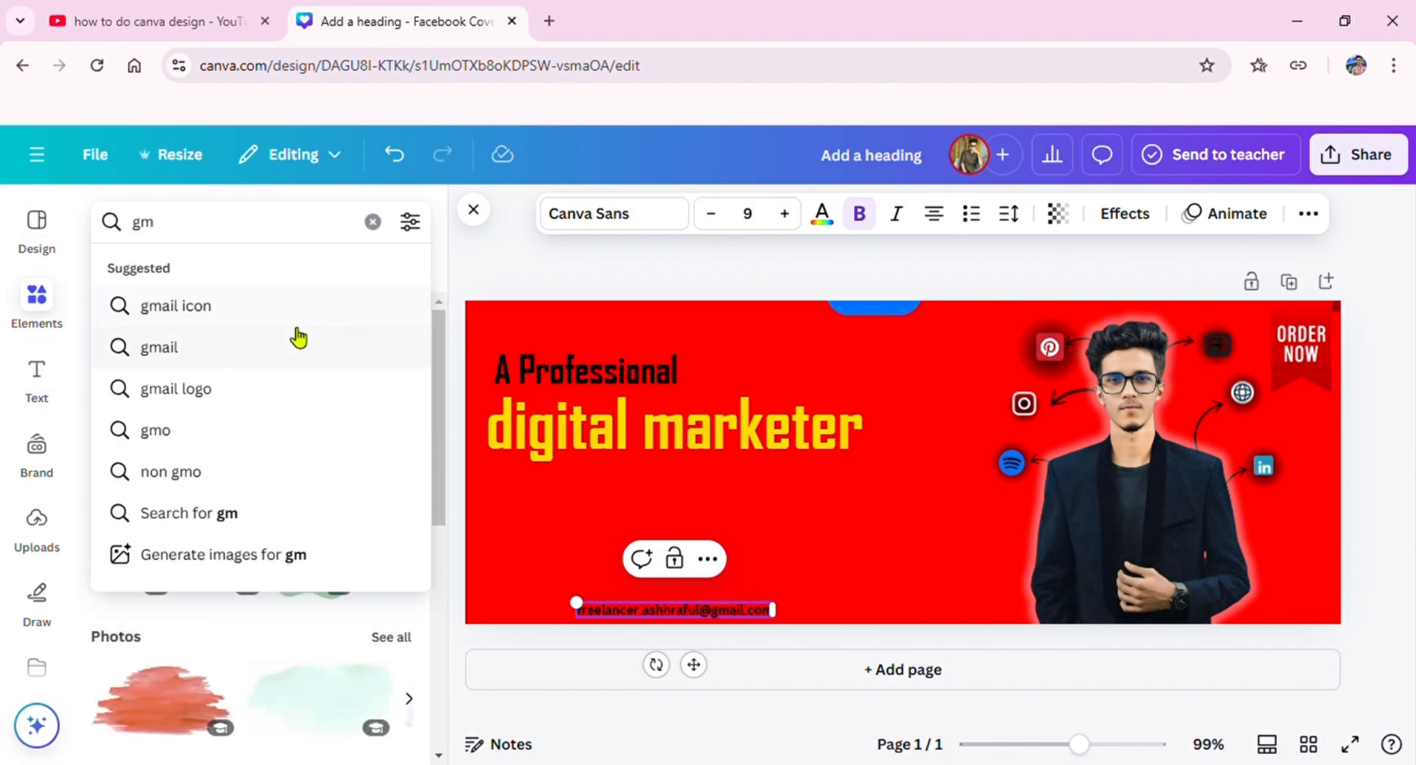
click(294, 334)
Step: Add the red-and-white Gmail envelope graphic as a tiny icon just left of the contact e-mail, and clear the element search
drag(214, 453, 630, 437)
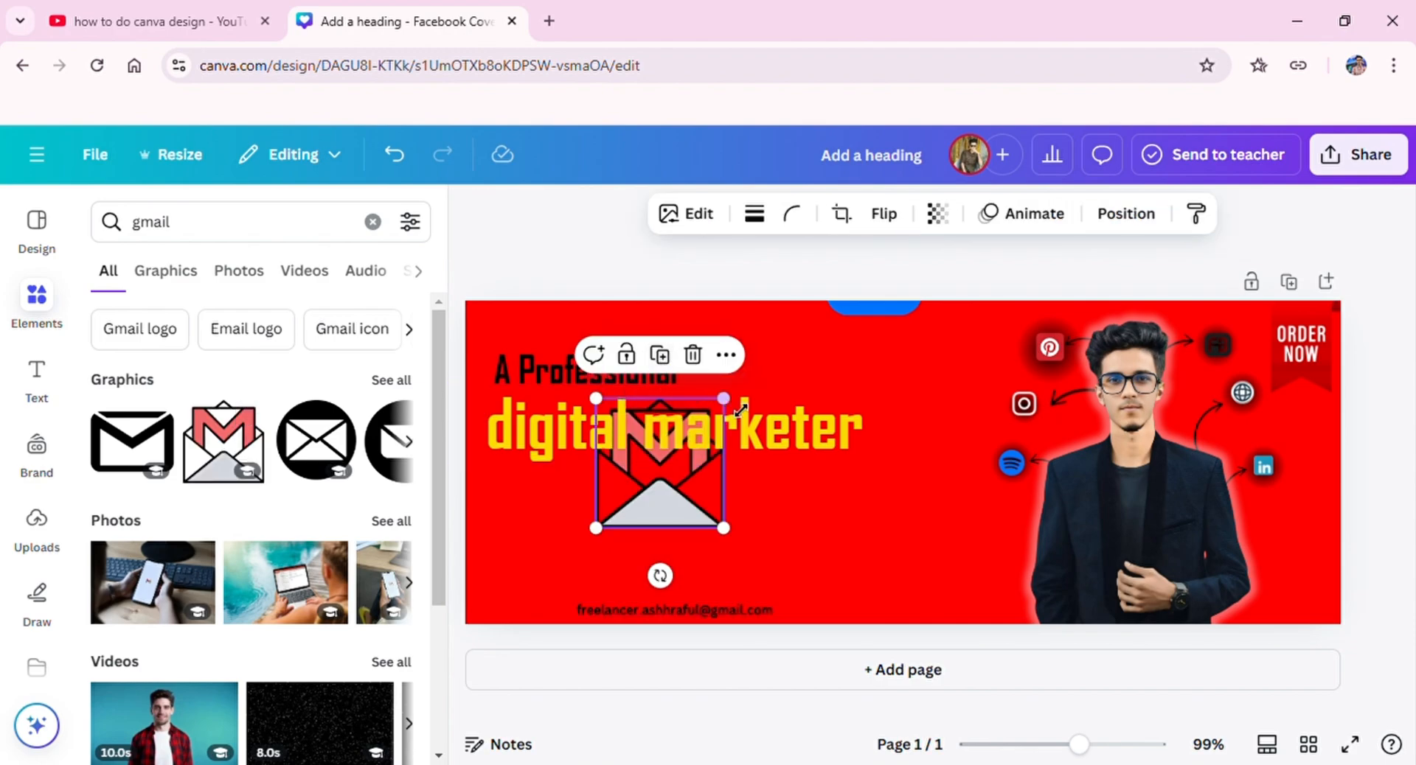
drag(726, 399, 598, 672)
key(Right)
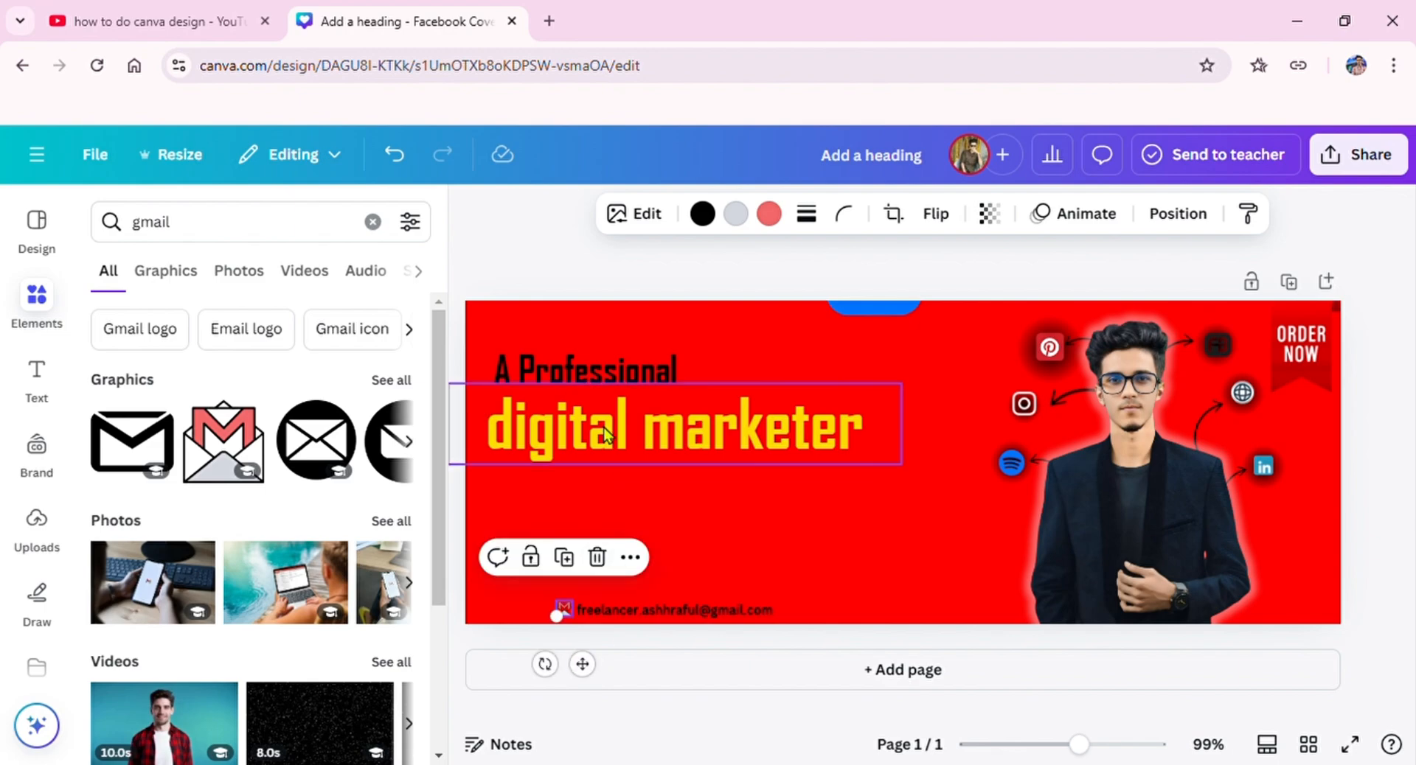
click(372, 221)
click(474, 210)
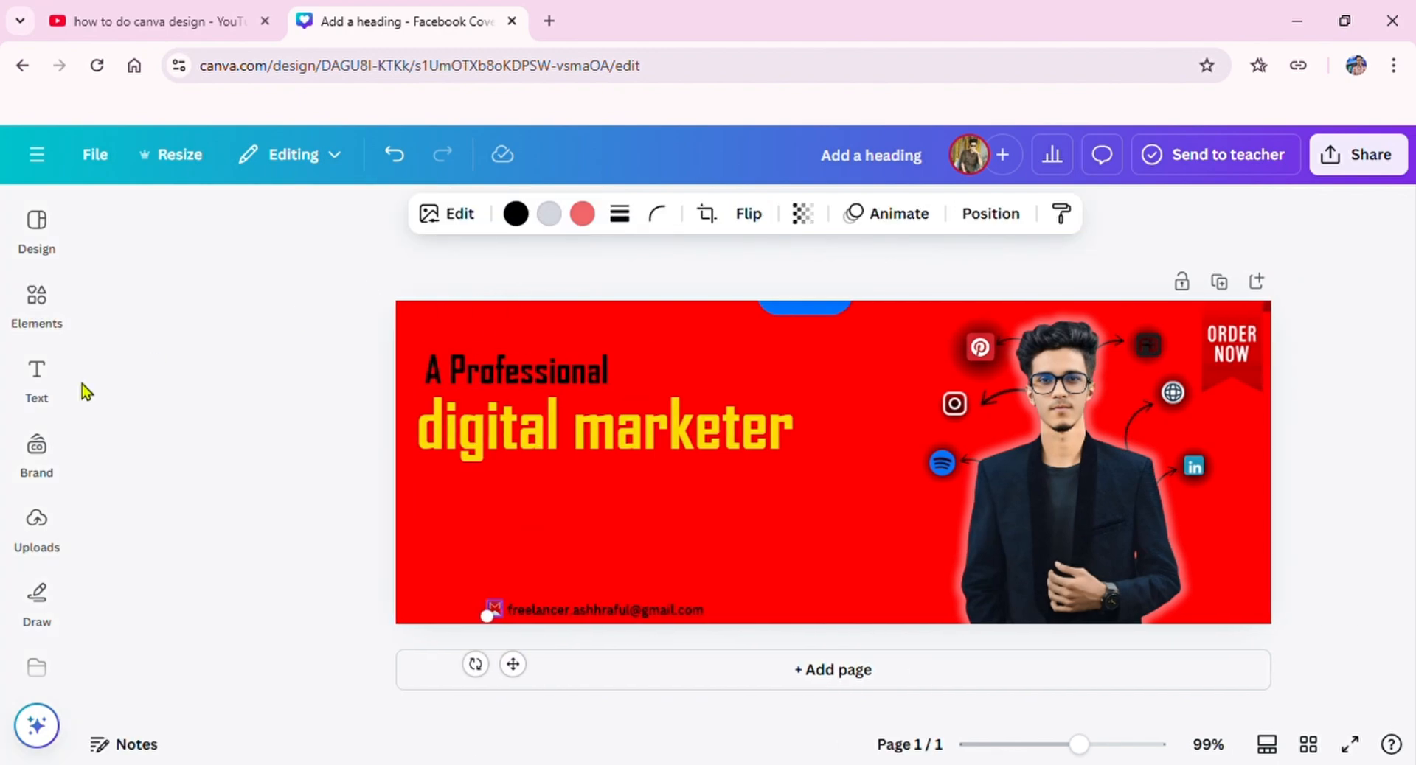
Step: Add a bulleted subheading reading "SEO" and place it under the start of the "digital marketer" headline
click(37, 376)
click(223, 528)
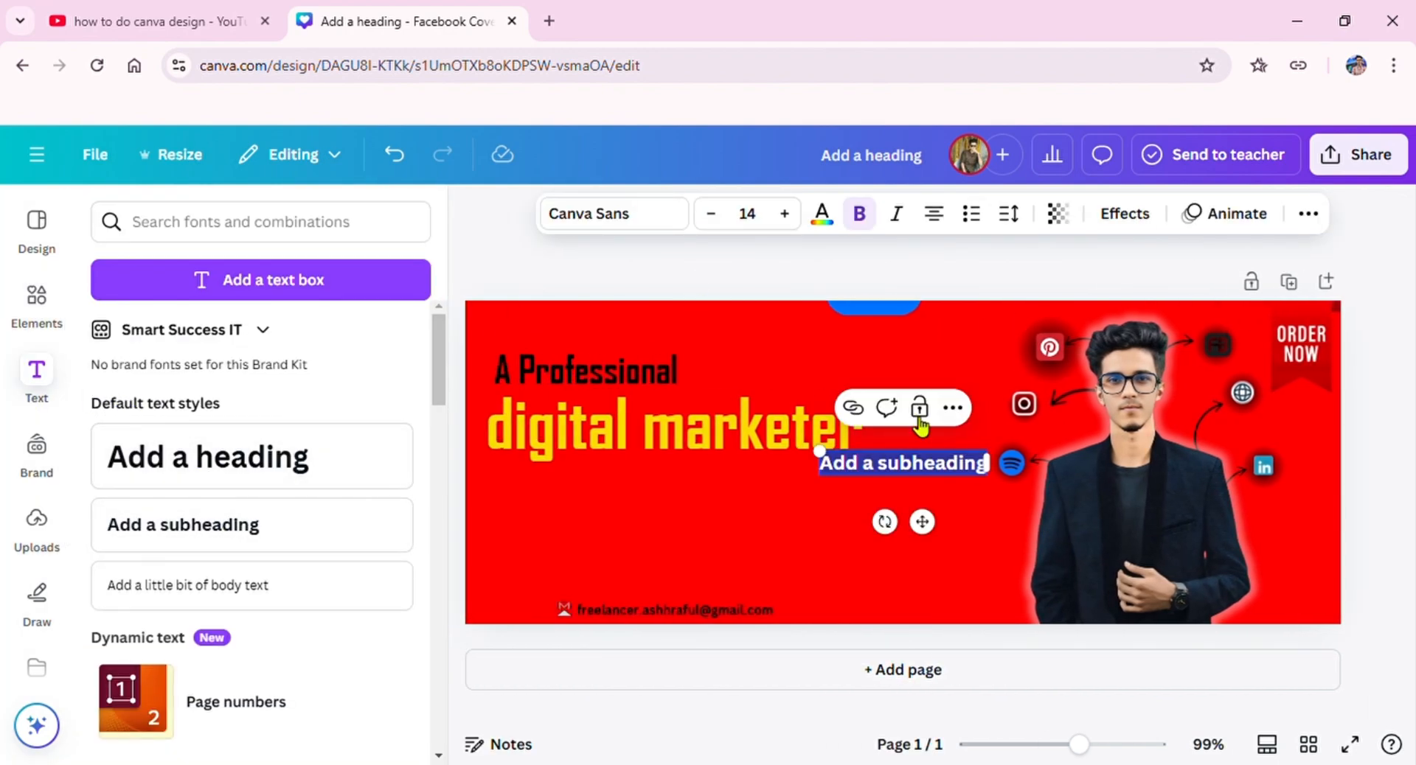
text(SEO)
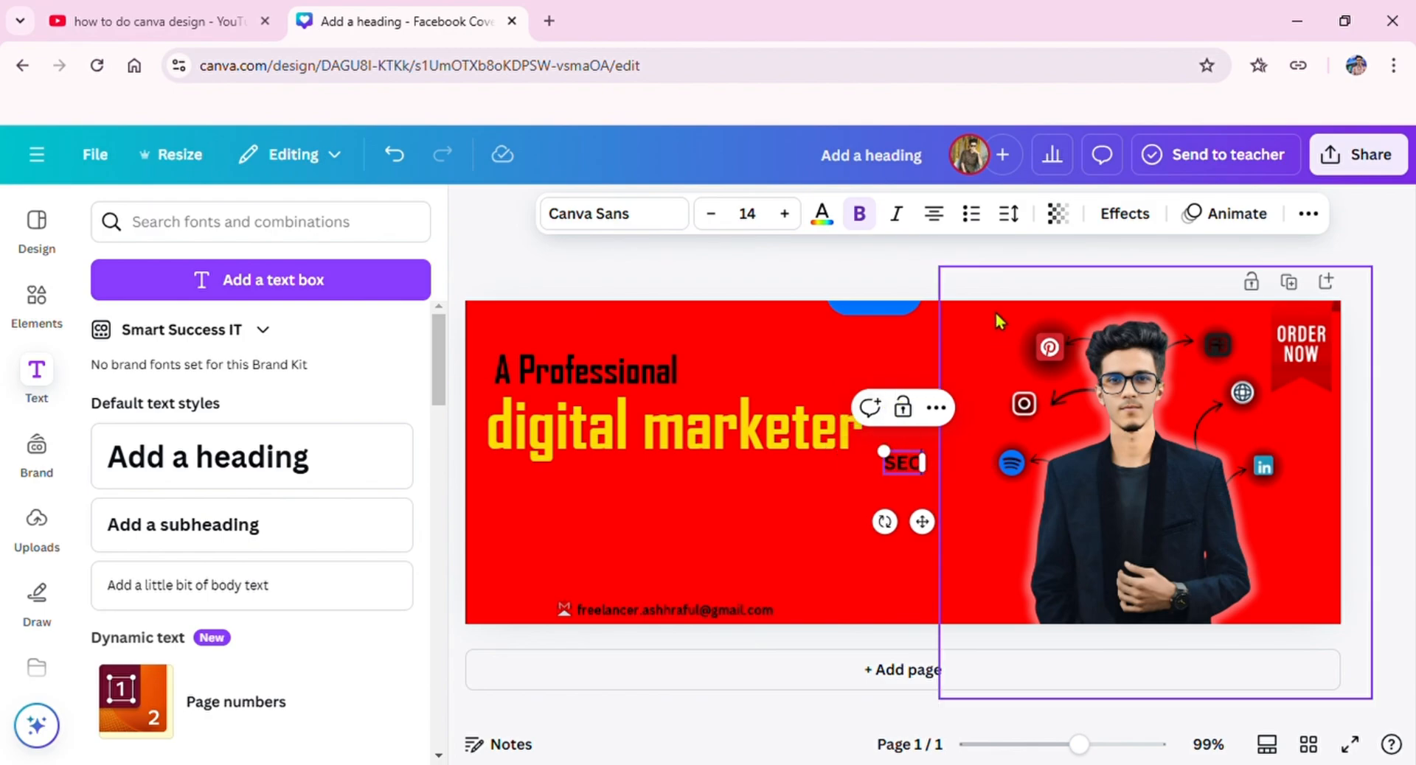
click(972, 214)
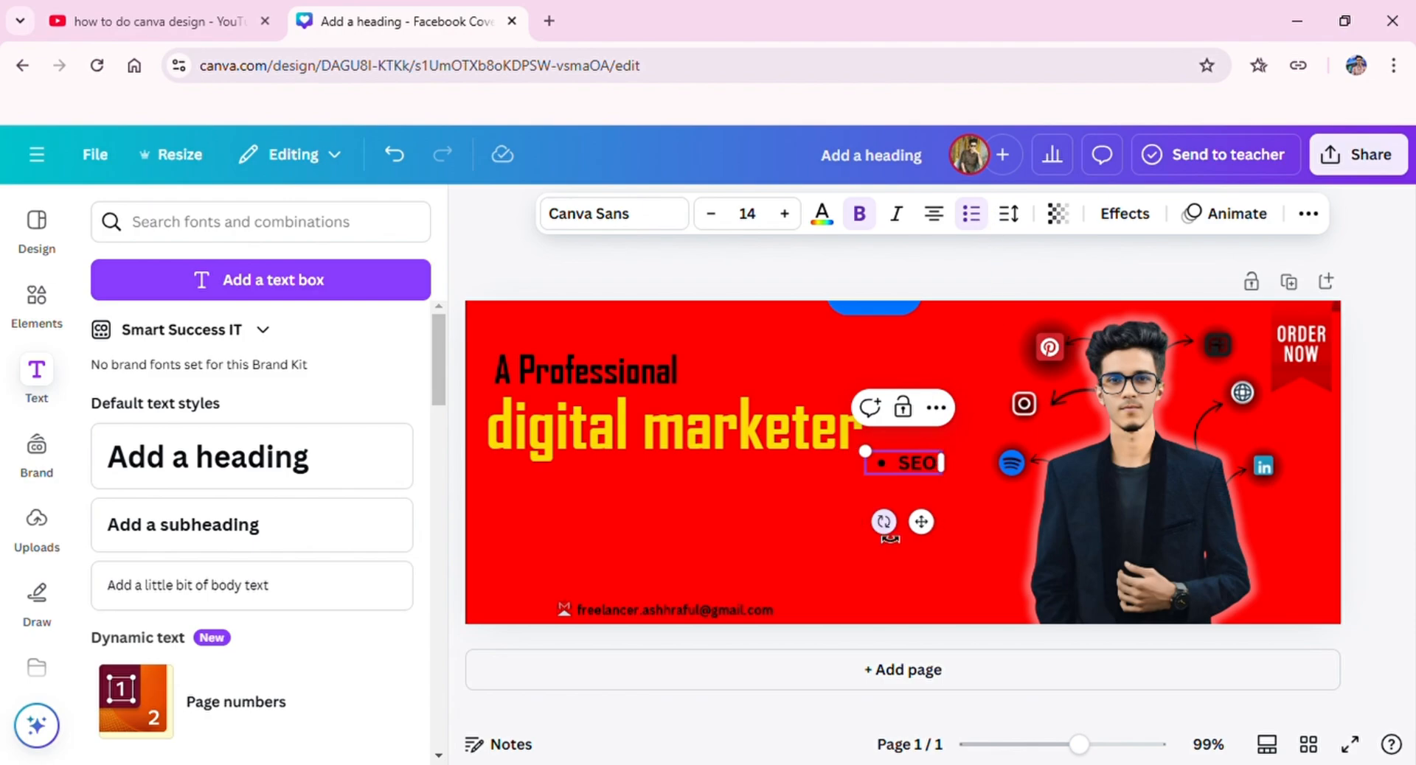
drag(938, 532, 562, 557)
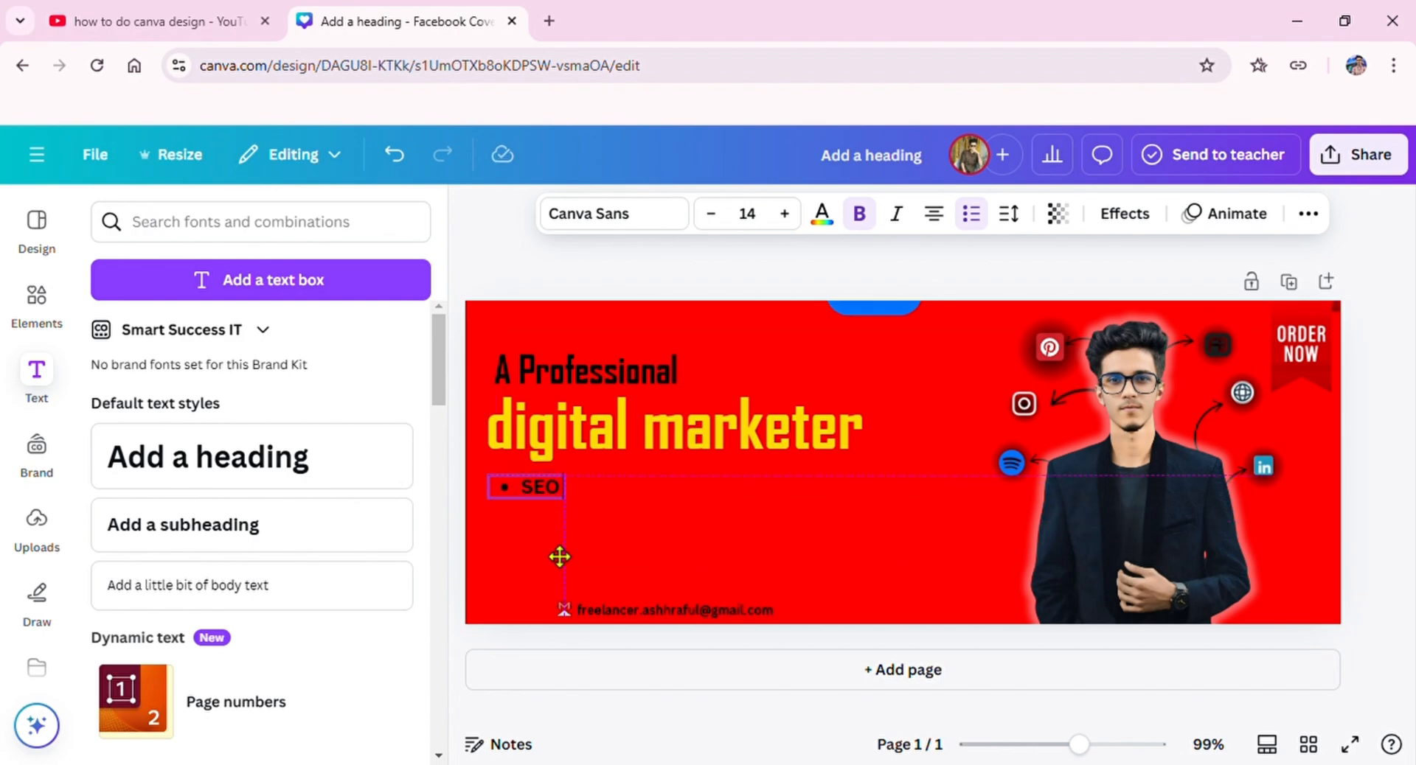
Step: Duplicate the SEO bullet, change the copy to "graphics design", and fit it on one line at font size 13.2
click(542, 447)
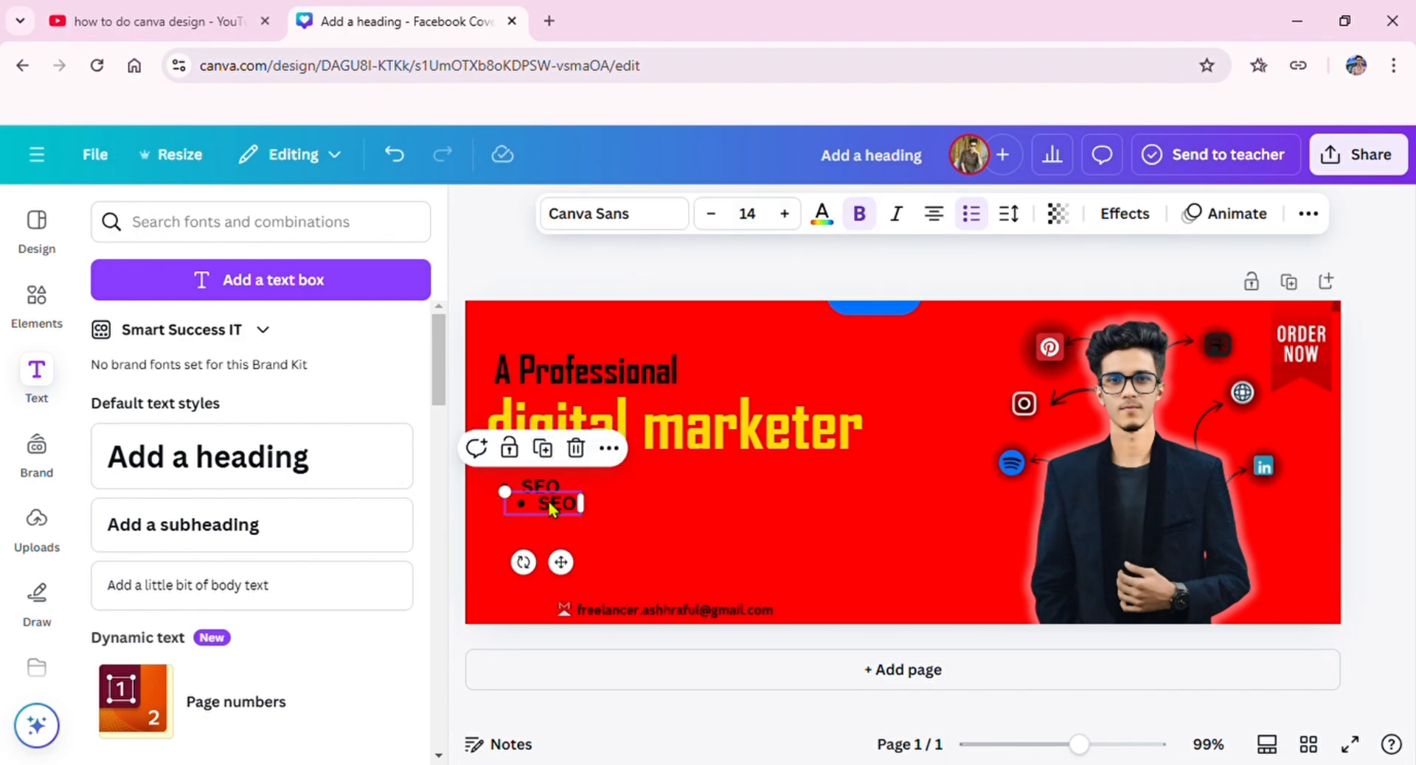
double_click(557, 503)
text(g)
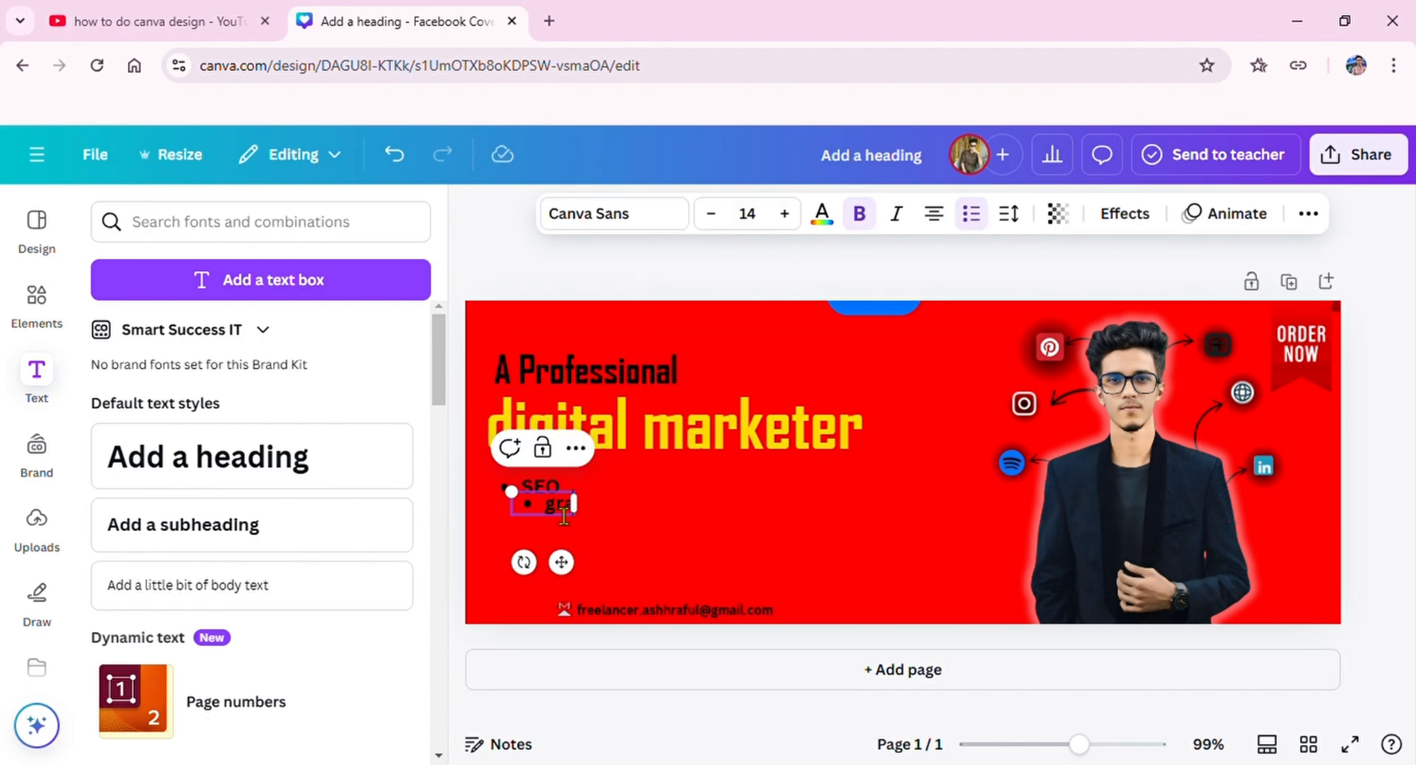
text(raphics design)
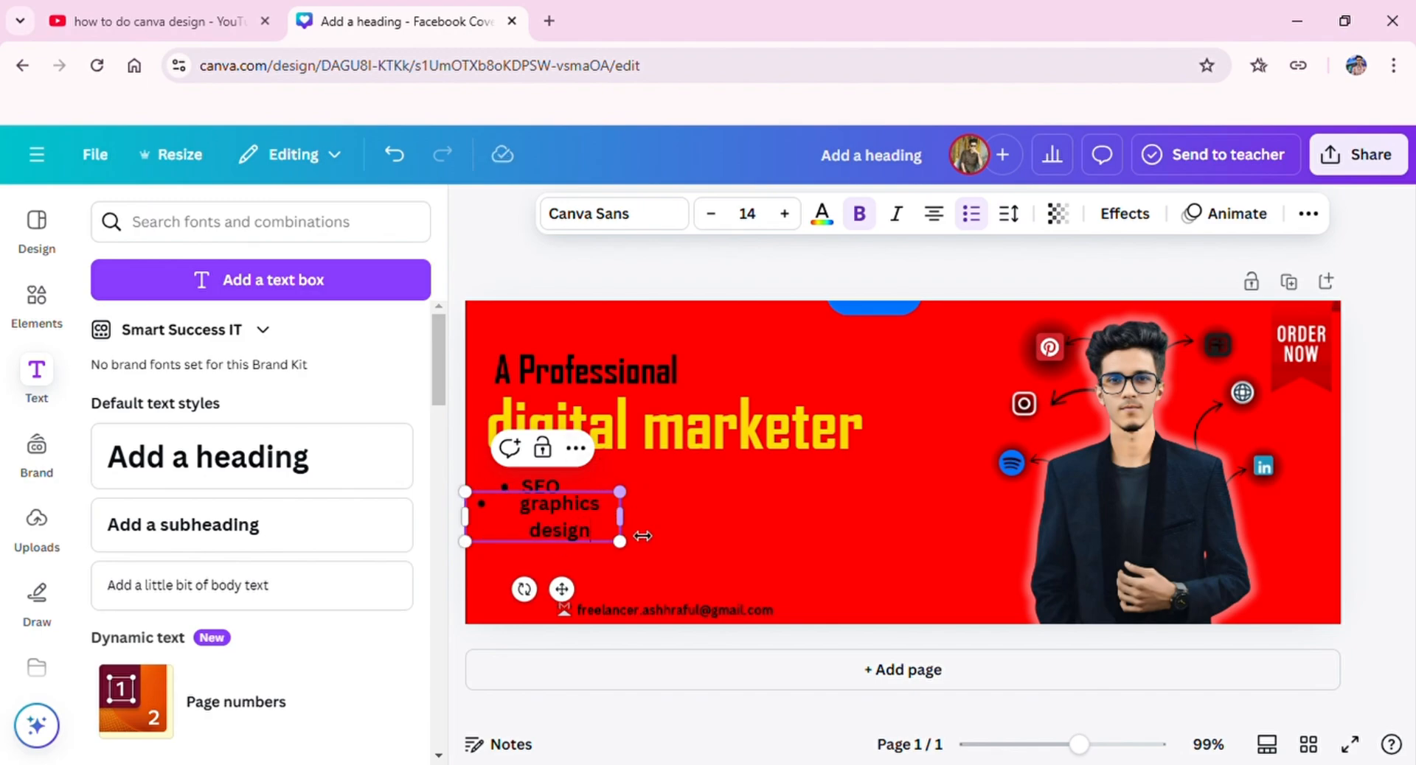
drag(643, 536, 662, 536)
drag(481, 508, 491, 508)
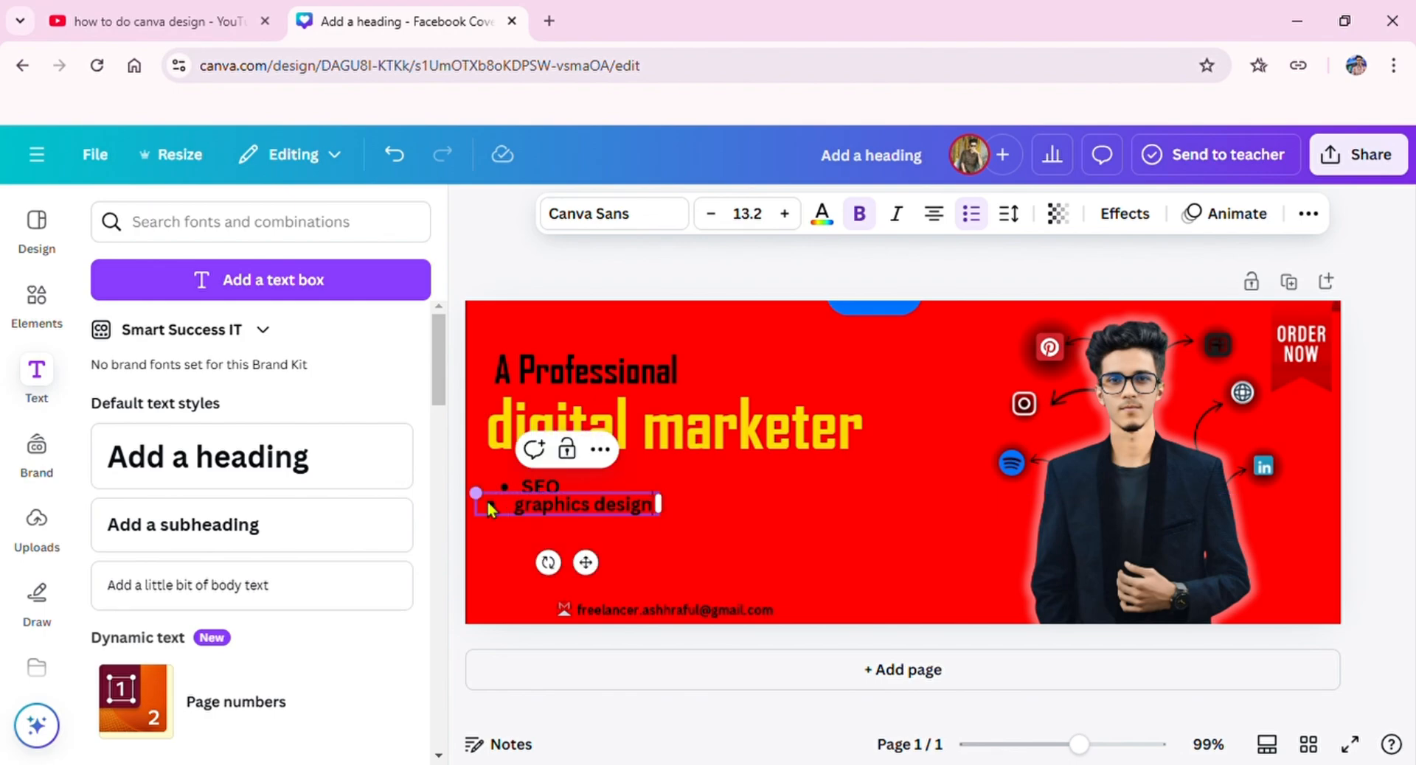
Step: Place the "graphics design" bullet directly right of SEO, aligned on the same row
drag(602, 576, 686, 558)
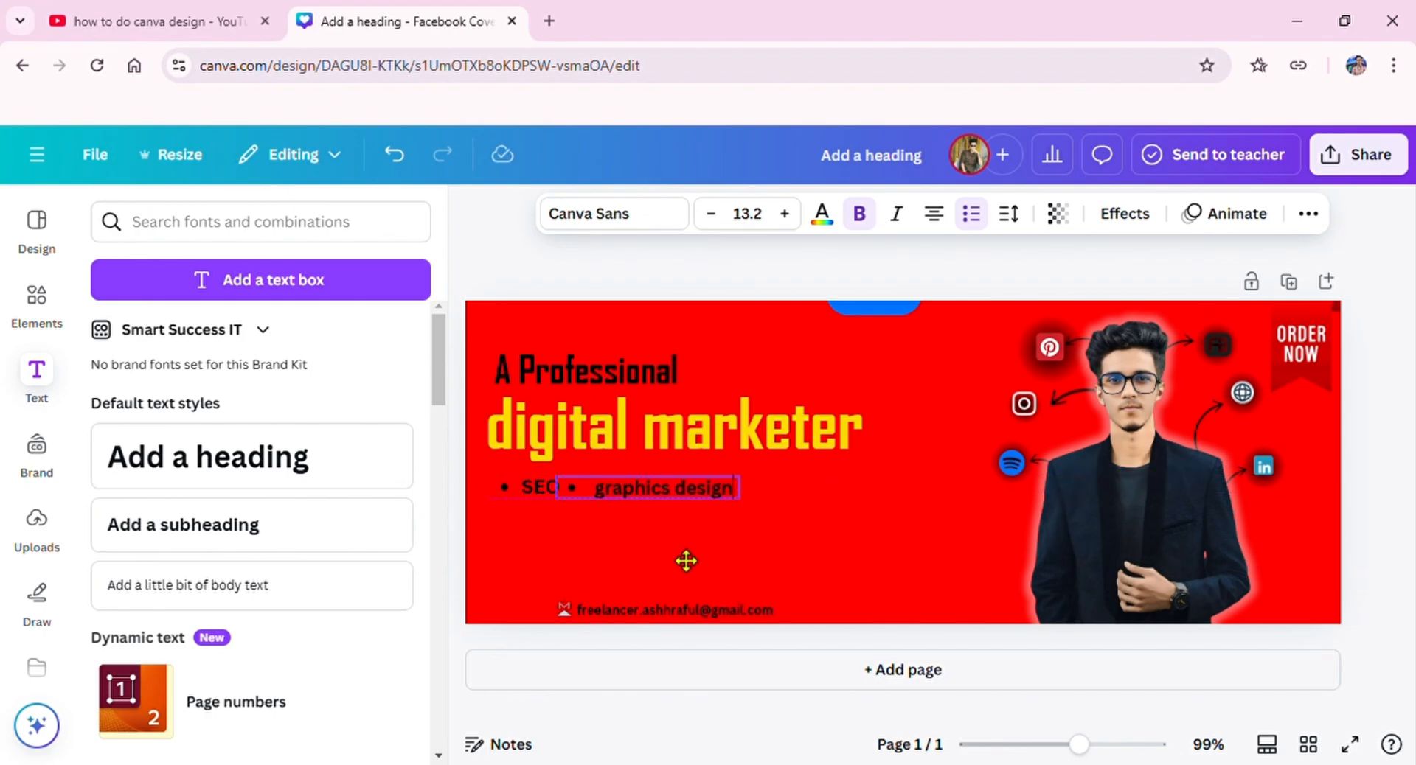
click(604, 276)
drag(669, 482, 668, 480)
click(674, 279)
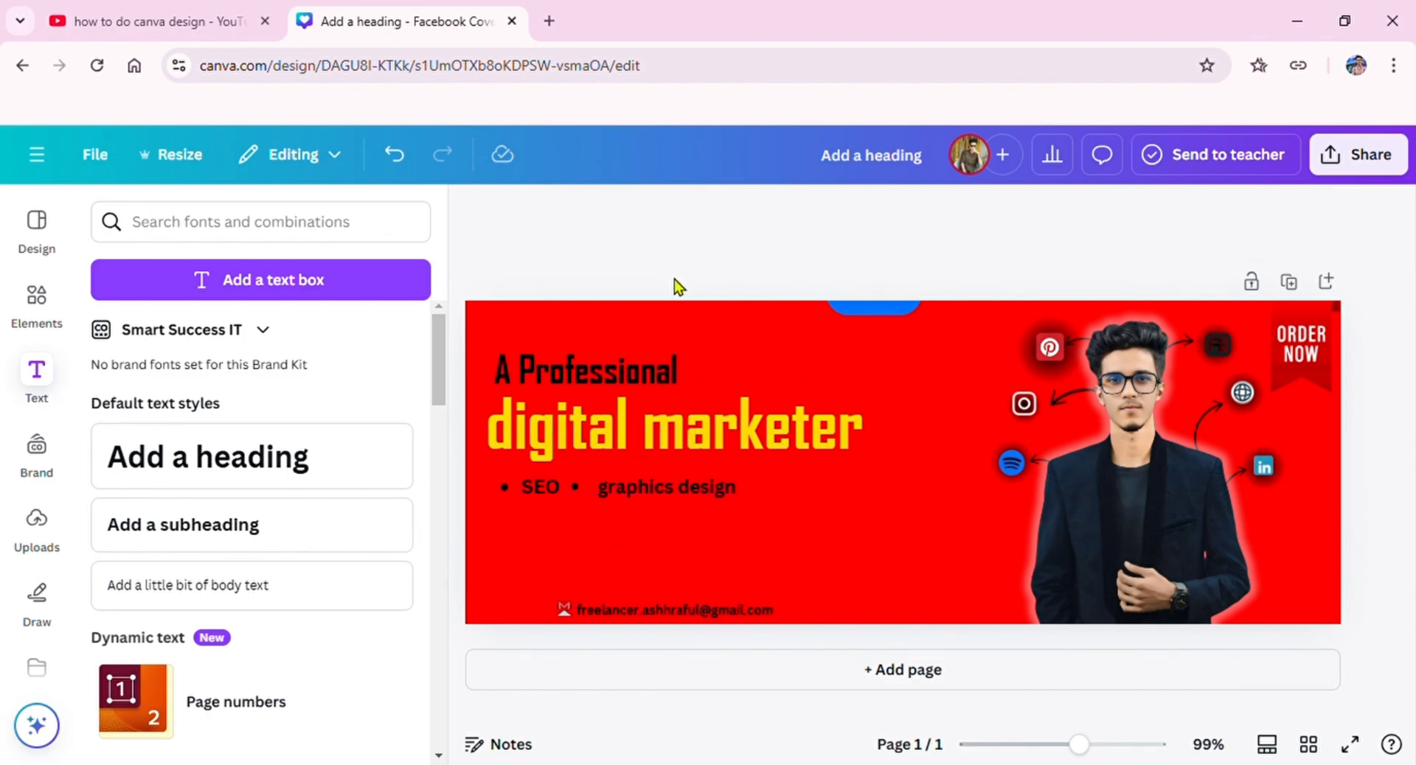
Step: Duplicate the "graphics design" bullet and change the copy's text to "ads campaign"
click(653, 493)
click(651, 433)
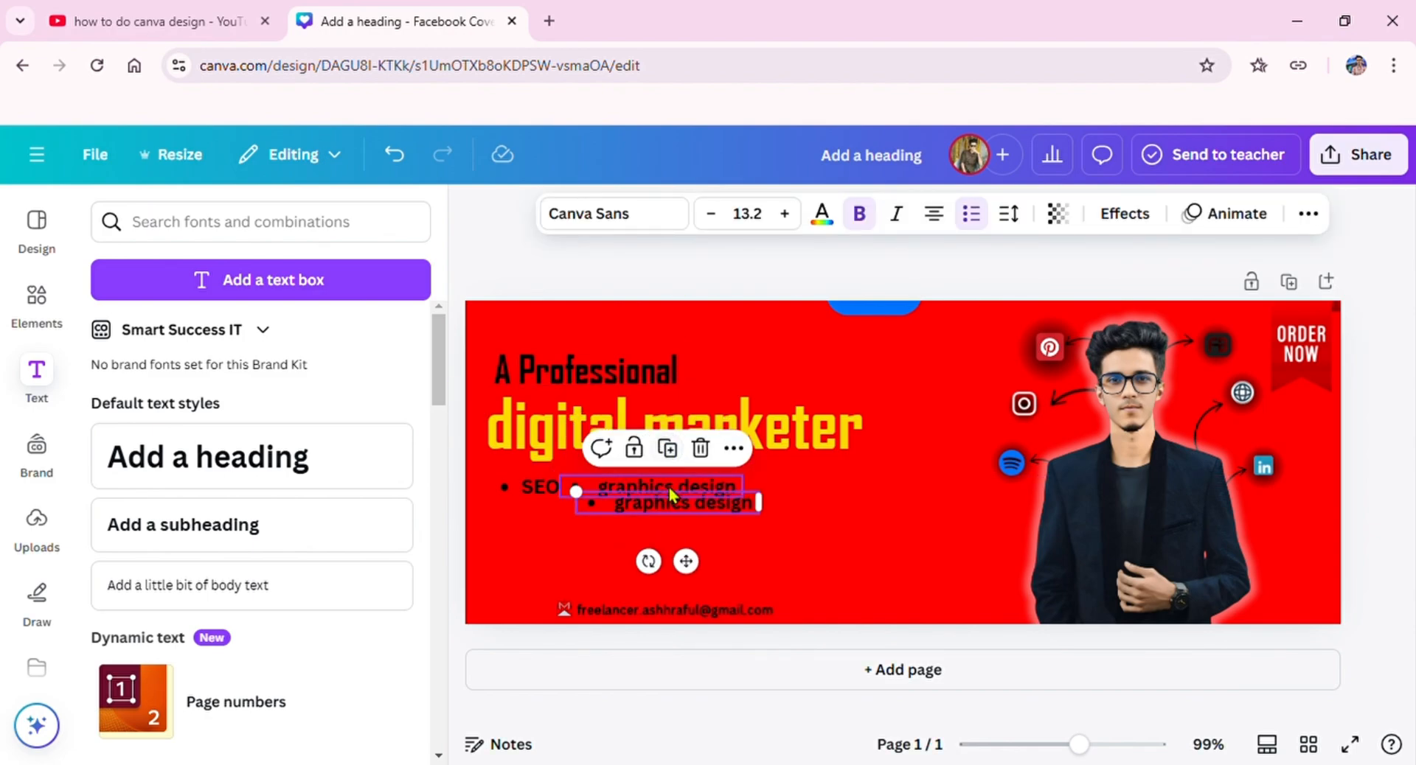
double_click(685, 508)
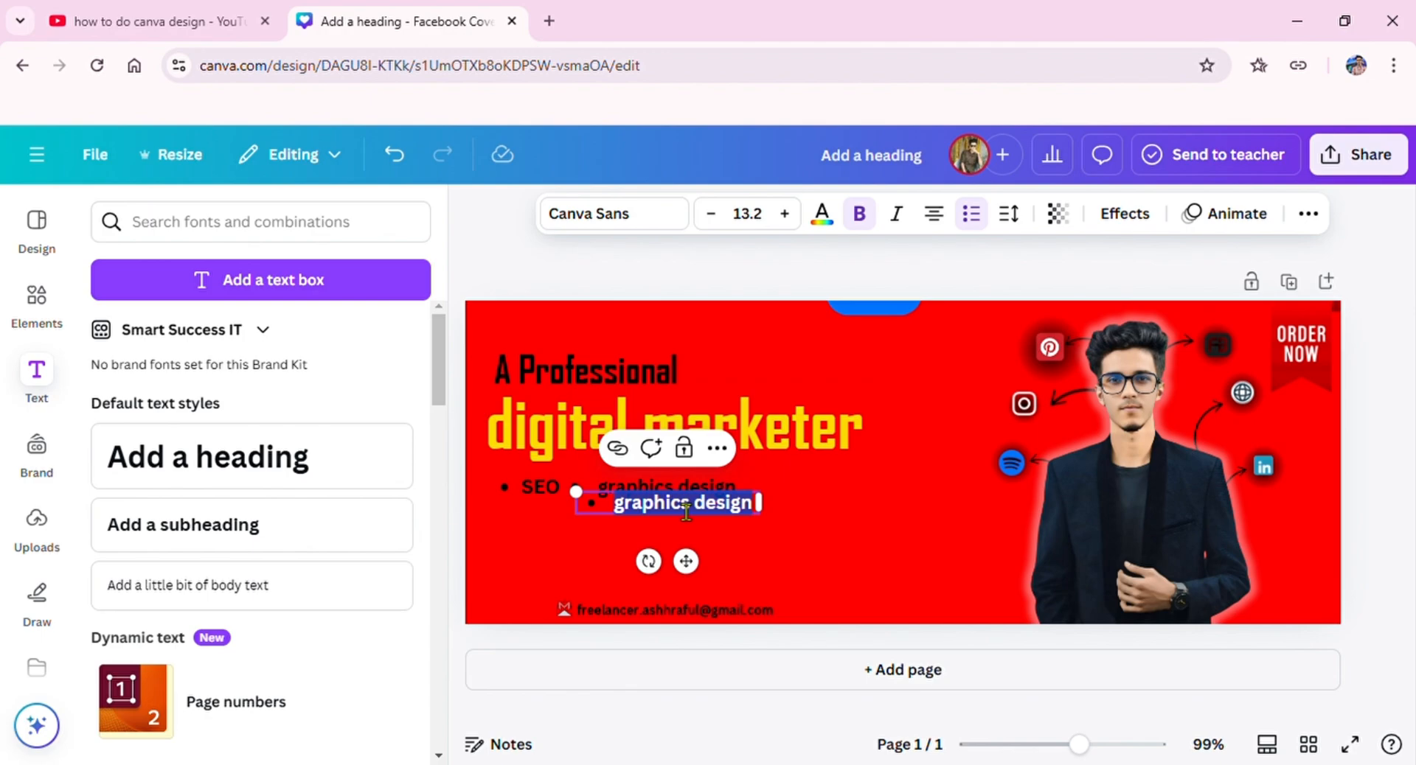
text(ads campaign)
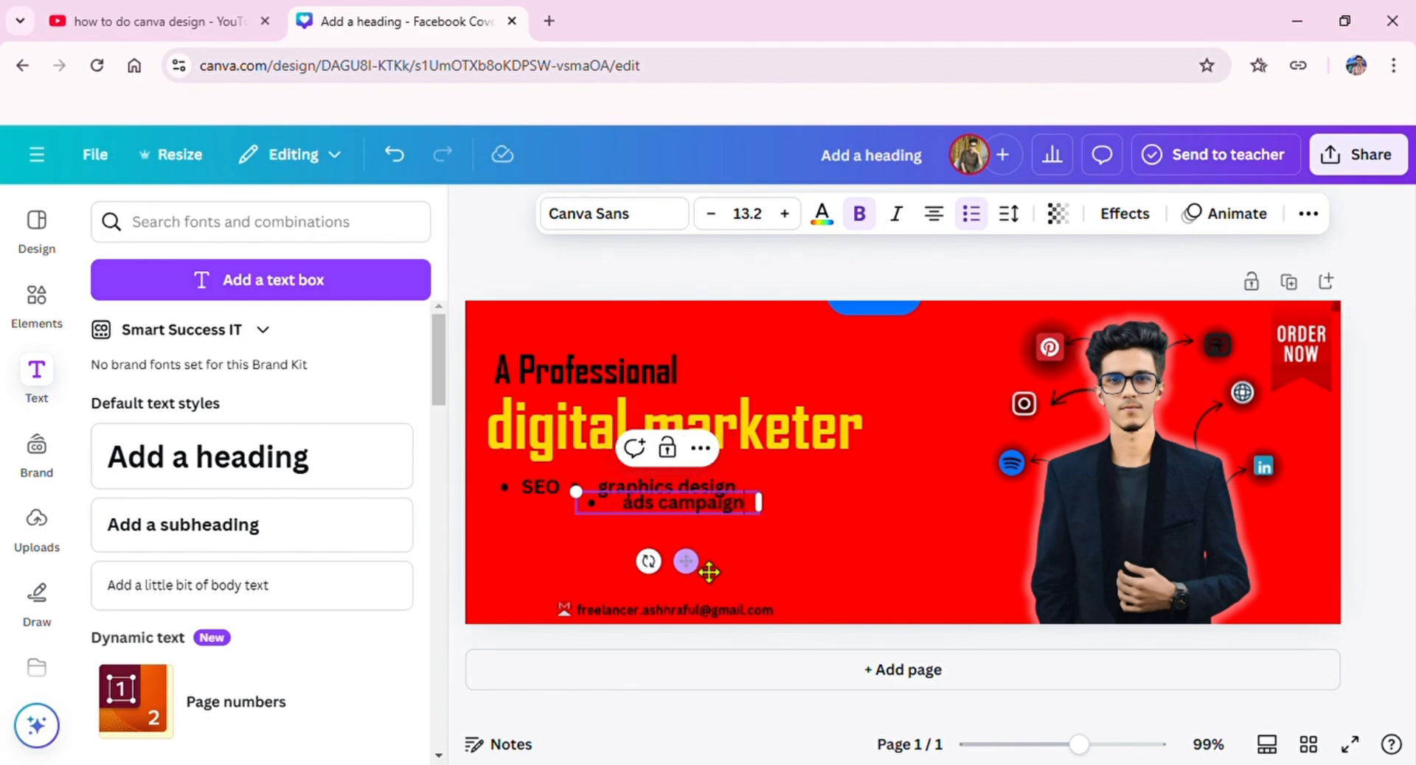
Step: Move the "ads campaign" bullet to the right of "graphics design" and nudge it level with that row
drag(709, 572, 868, 561)
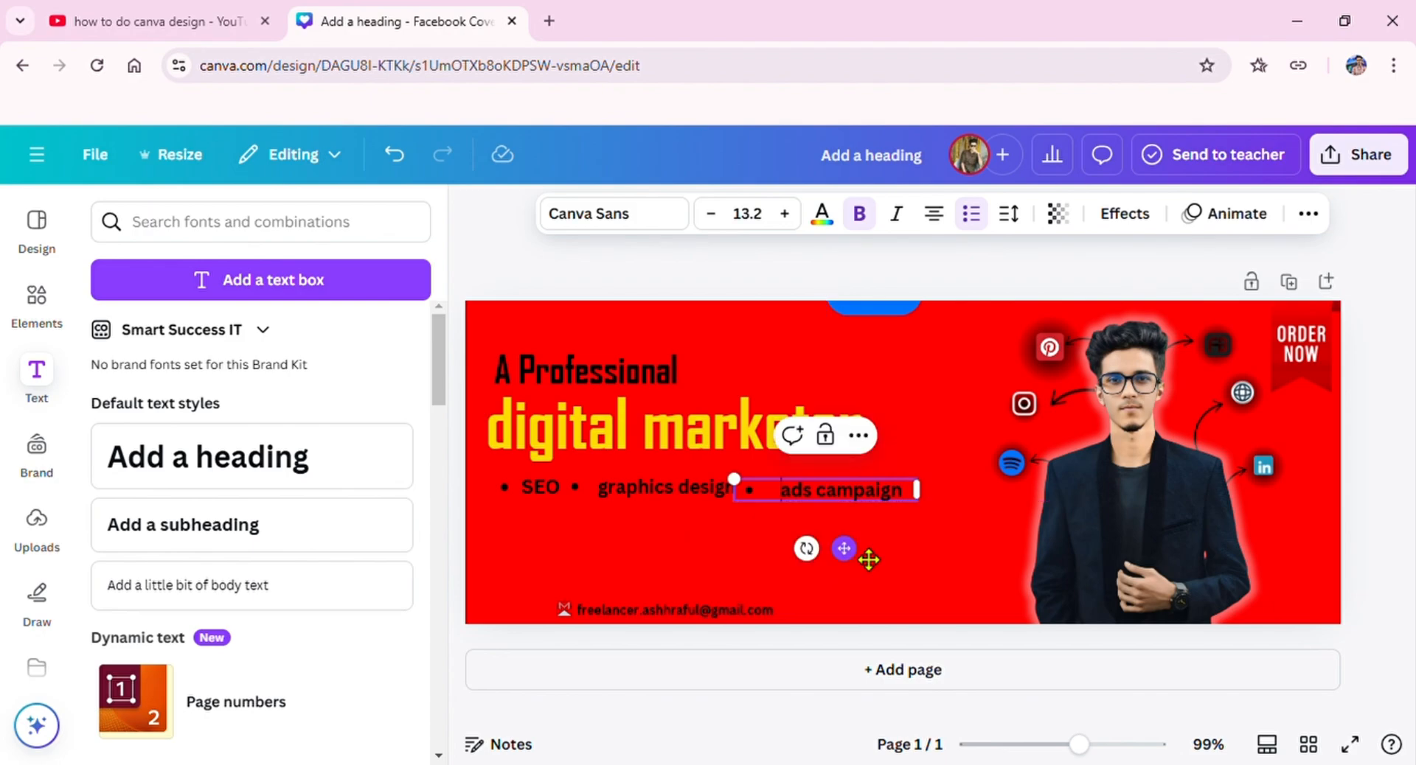
click(848, 506)
click(845, 498)
key(Up)
key(Up)
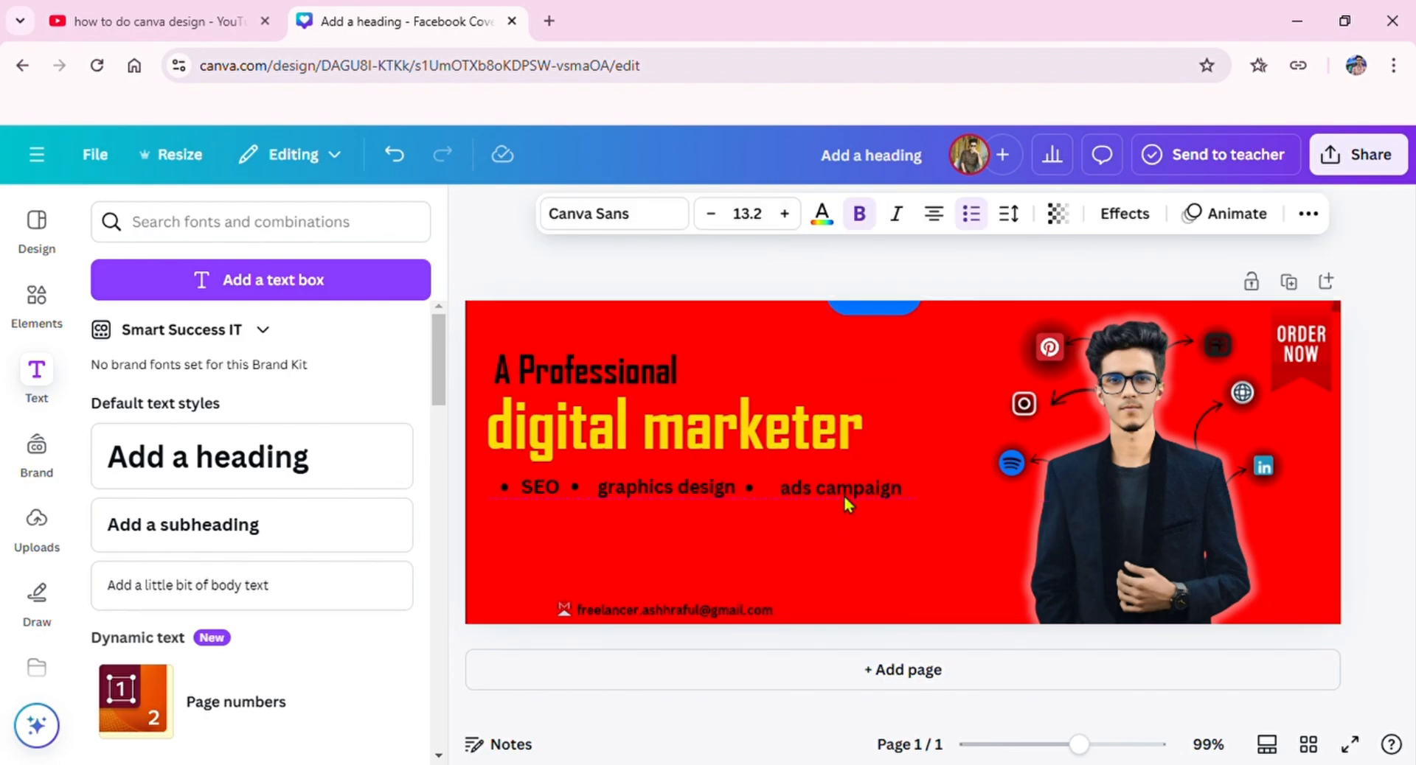
key(Right)
key(Right)
key(Right)
key(Up)
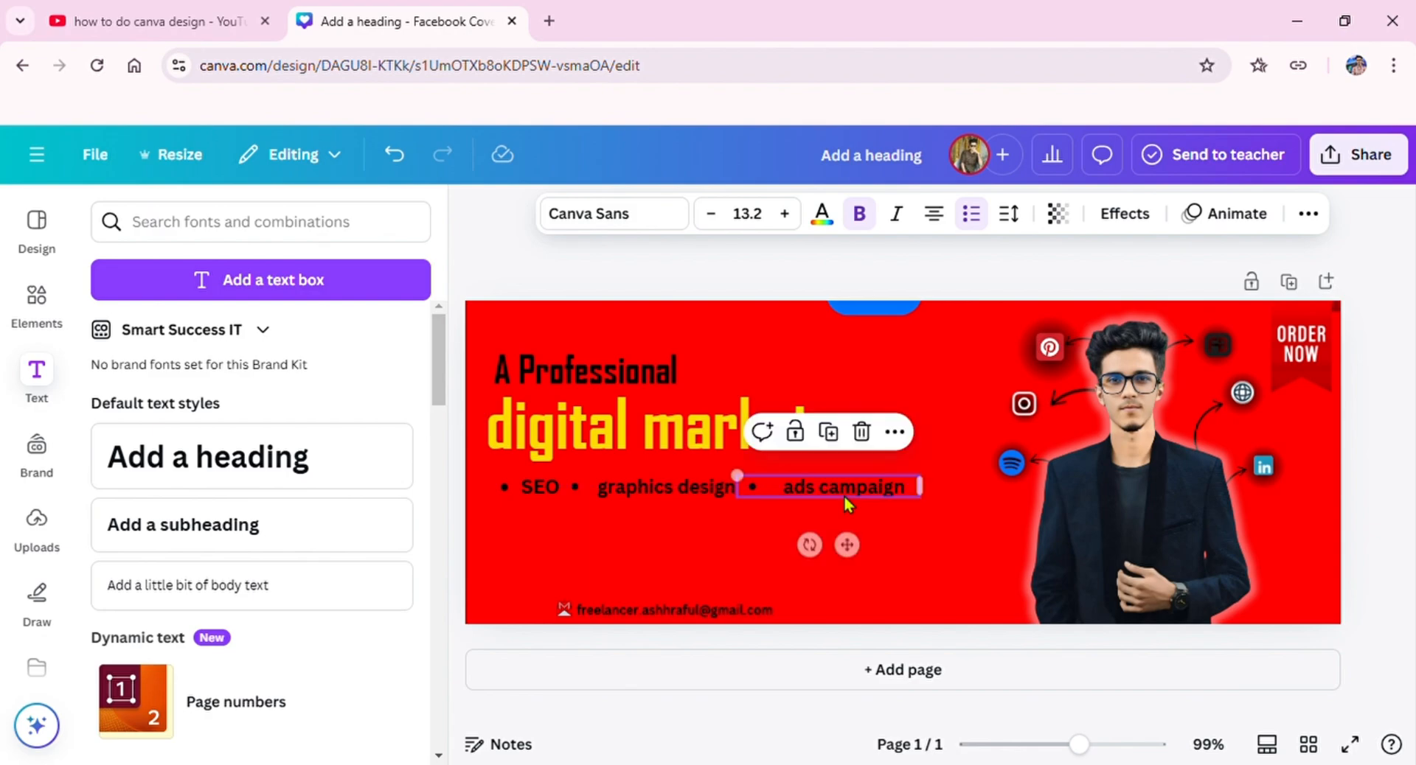
click(666, 299)
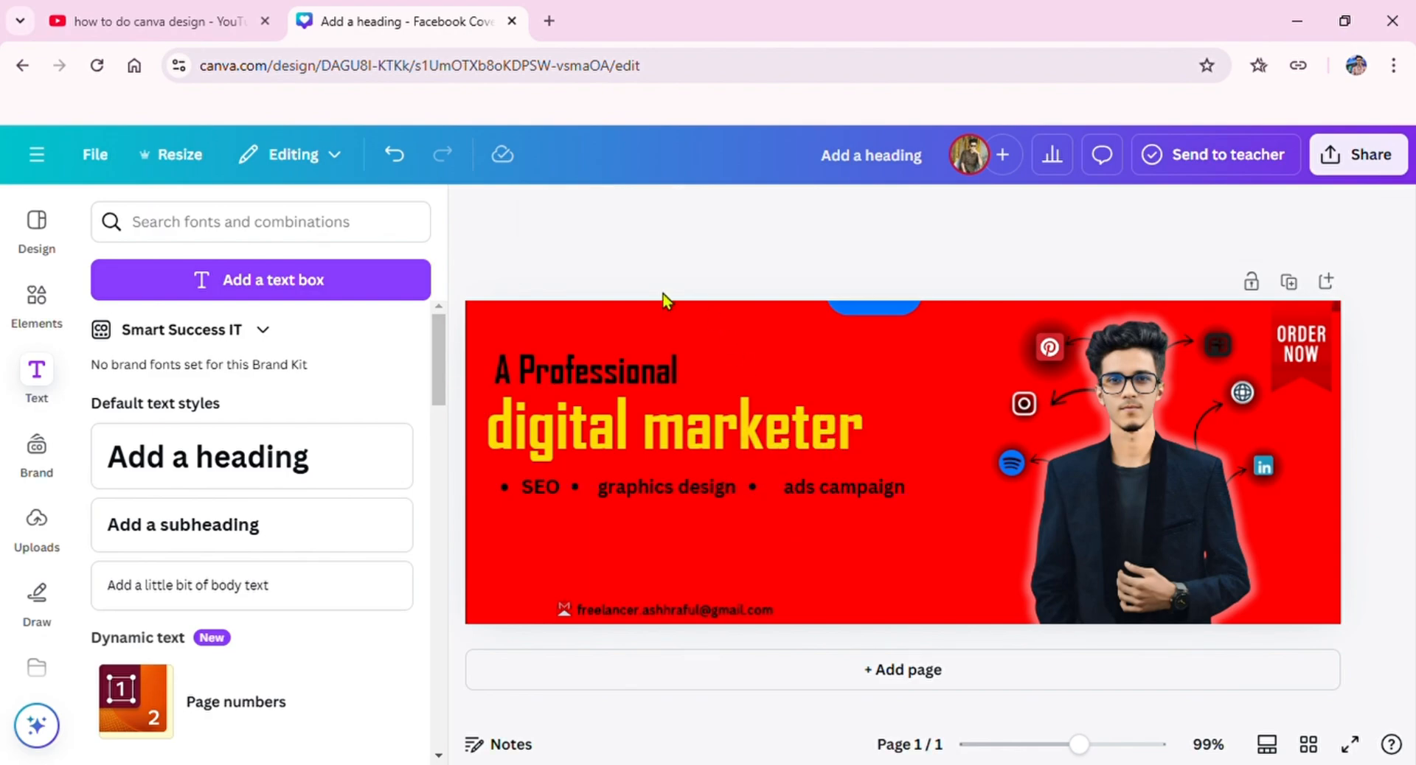
Step: Duplicate the "graphics design" bullet again and change the copy's text to "boost"
click(655, 495)
click(651, 435)
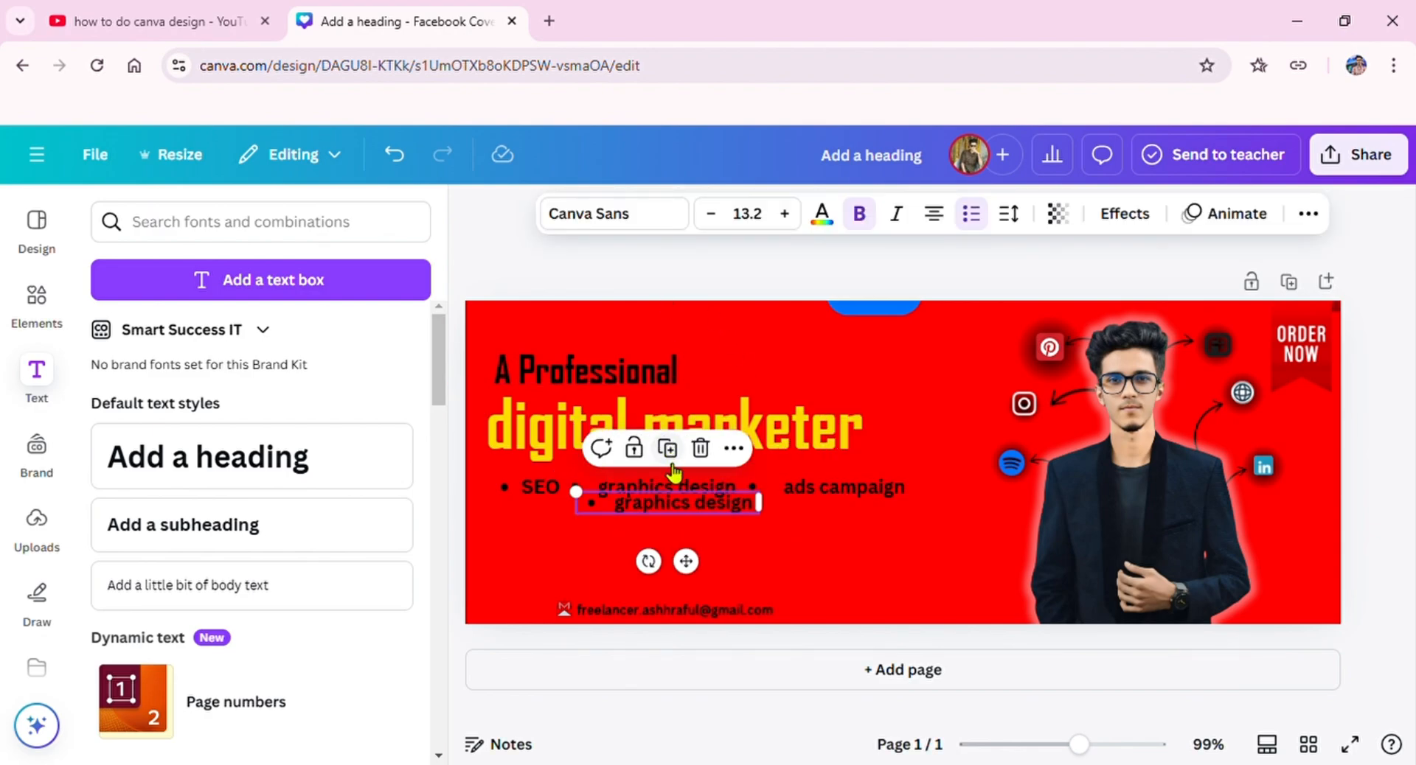
double_click(678, 509)
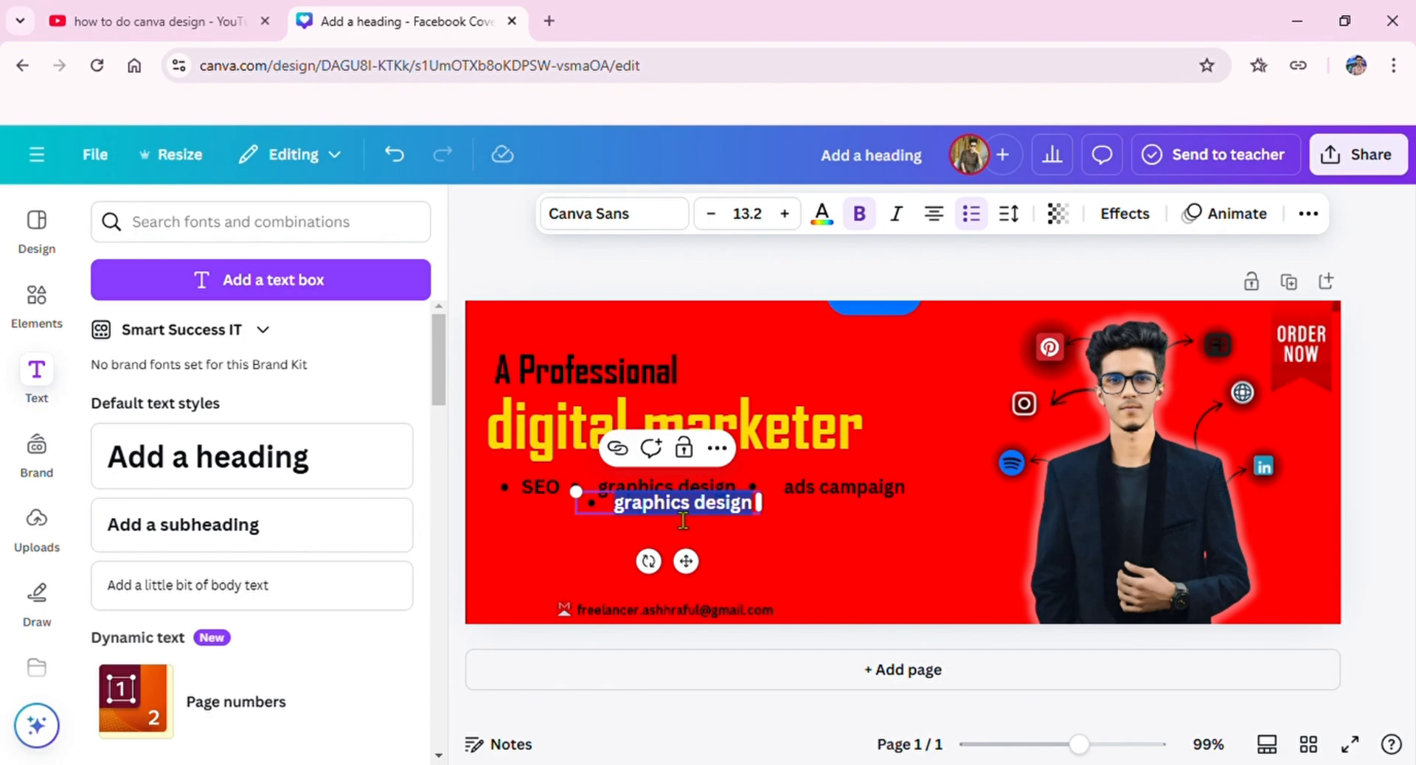
text(boost)
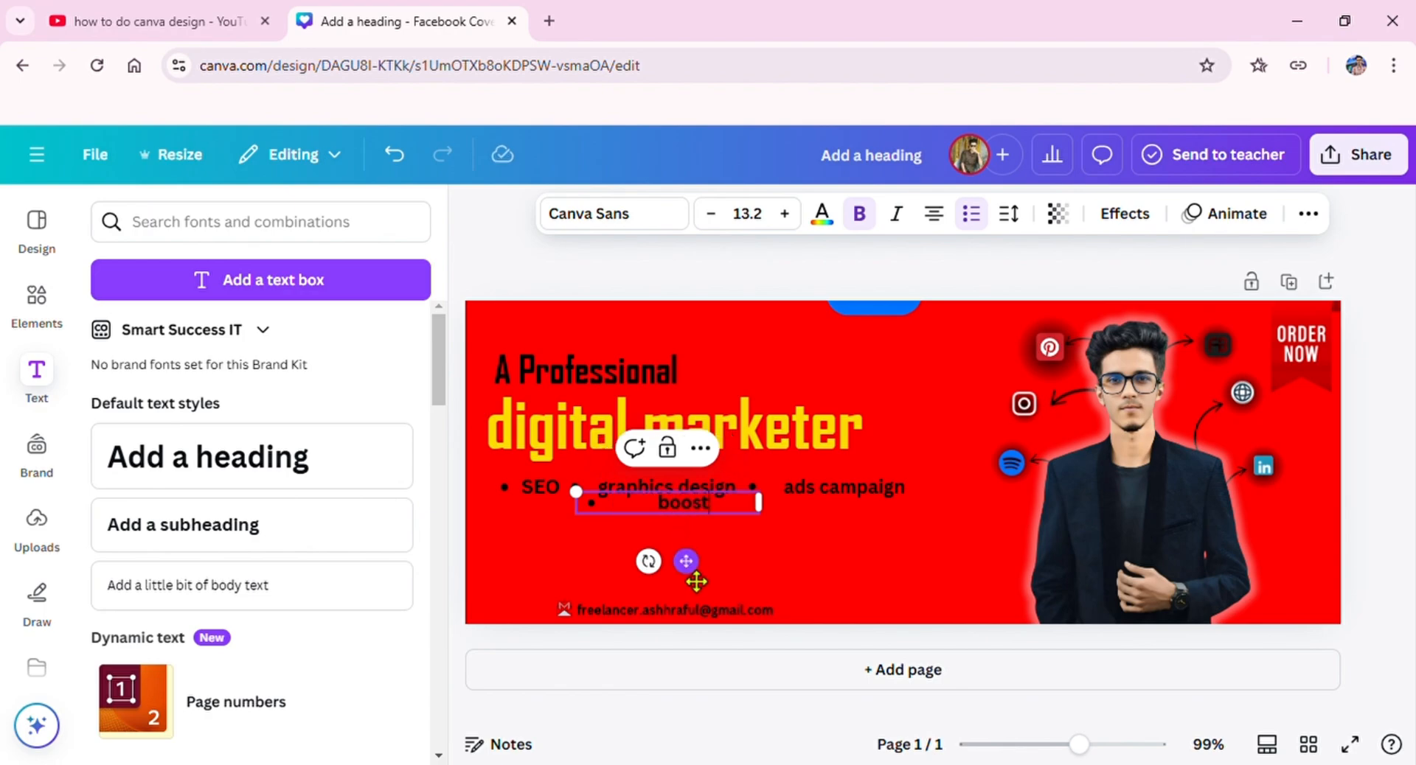
Step: Move the "boost" text below SEO, reapply its bullet, and narrow its box to fit the word
drag(696, 582, 606, 601)
key(BackSpace)
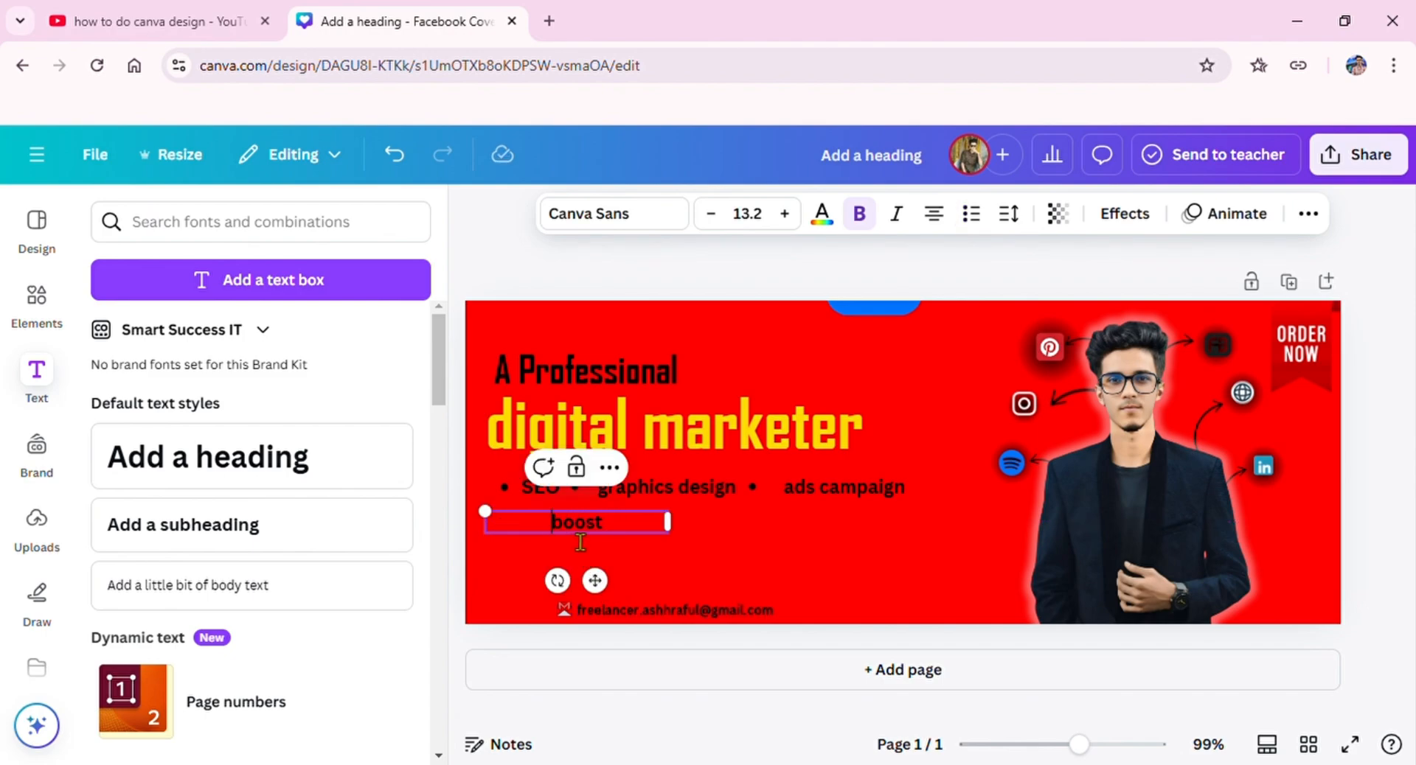
click(971, 213)
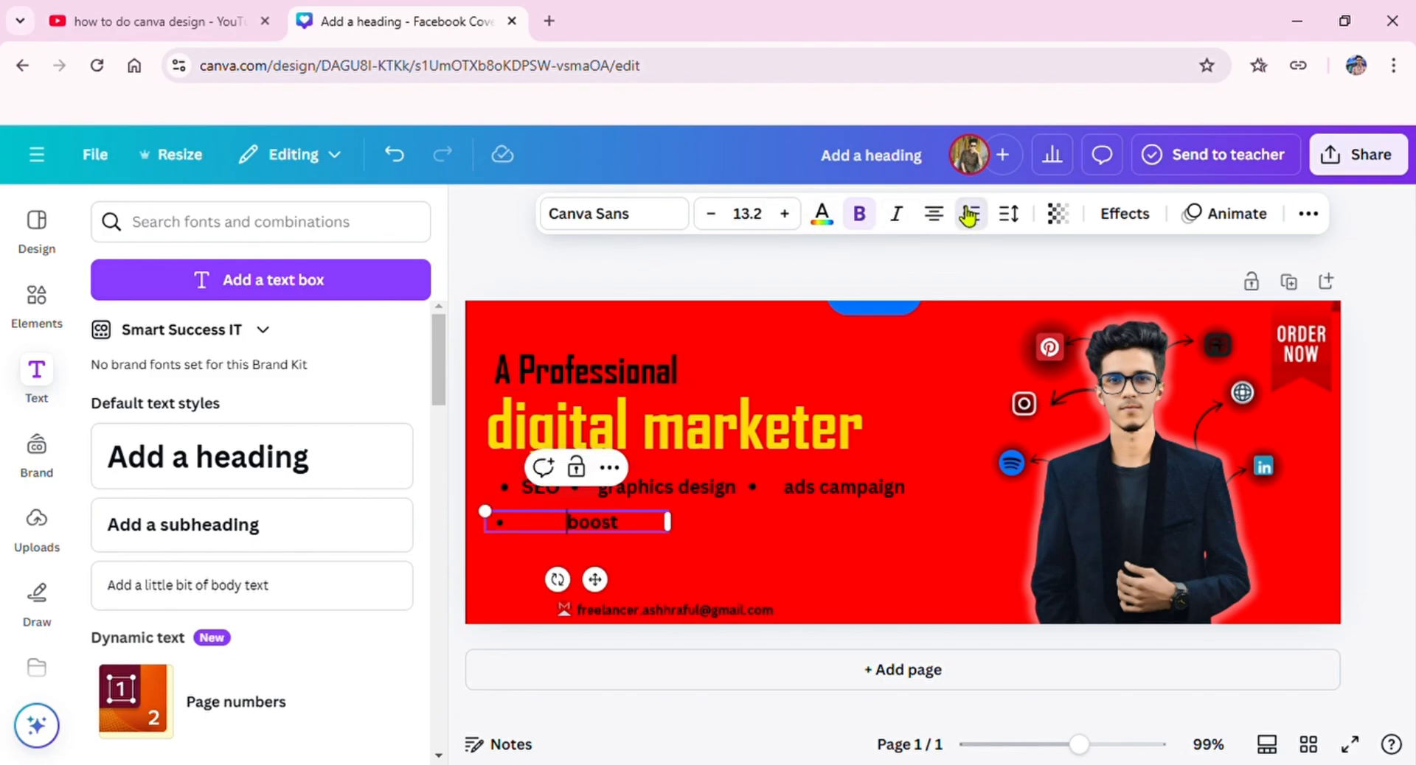
drag(668, 522, 576, 594)
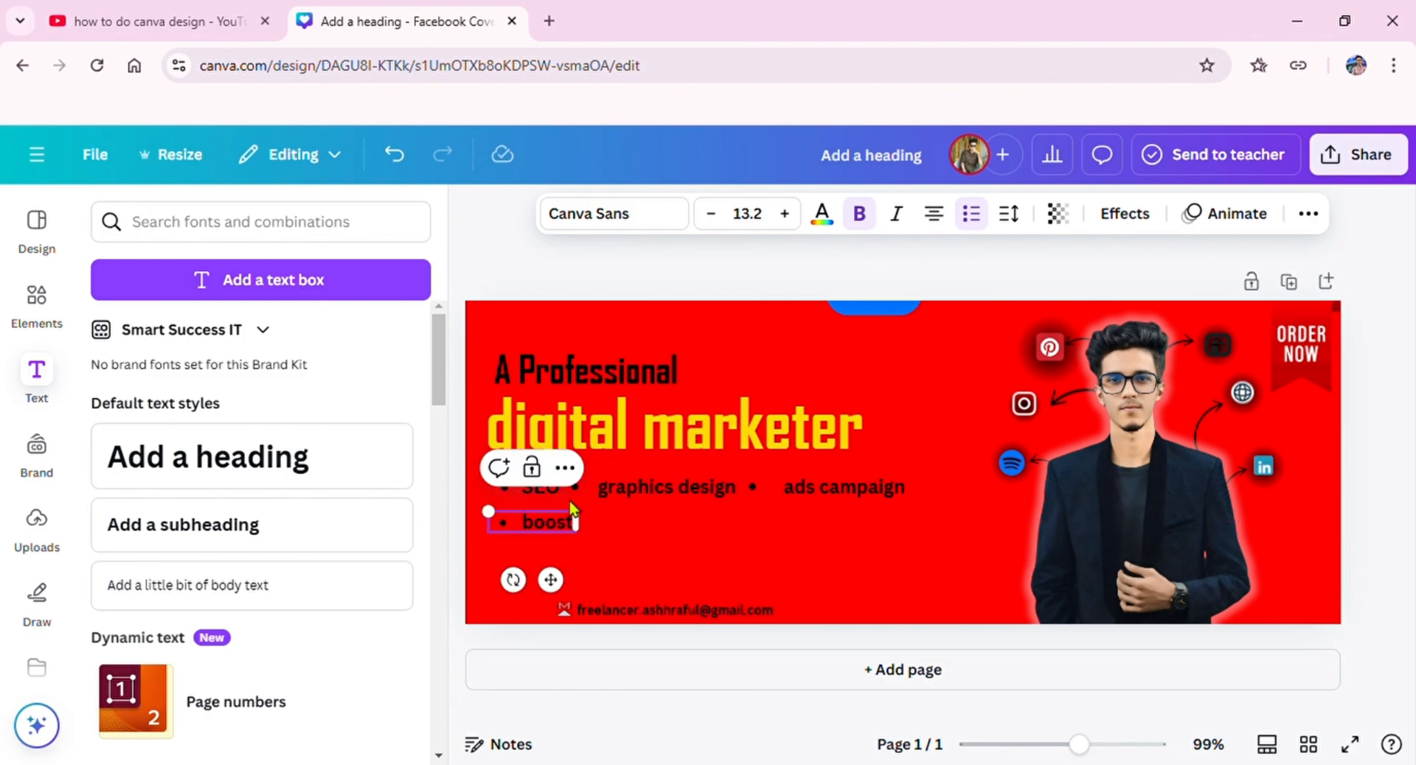
Step: Duplicate the "boost" bullet, change the copy to "social media manager", and widen its box to fit one line
click(548, 485)
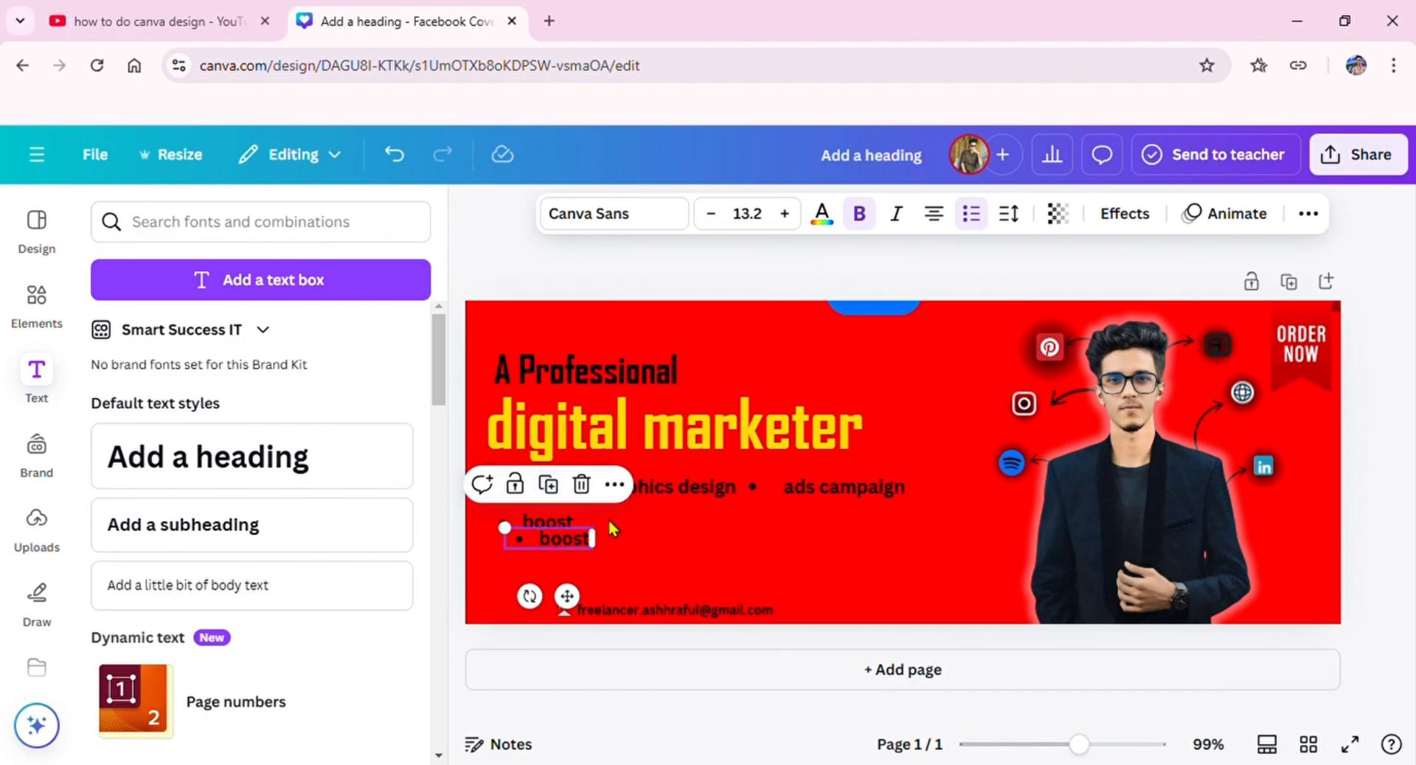
double_click(578, 543)
text(socia)
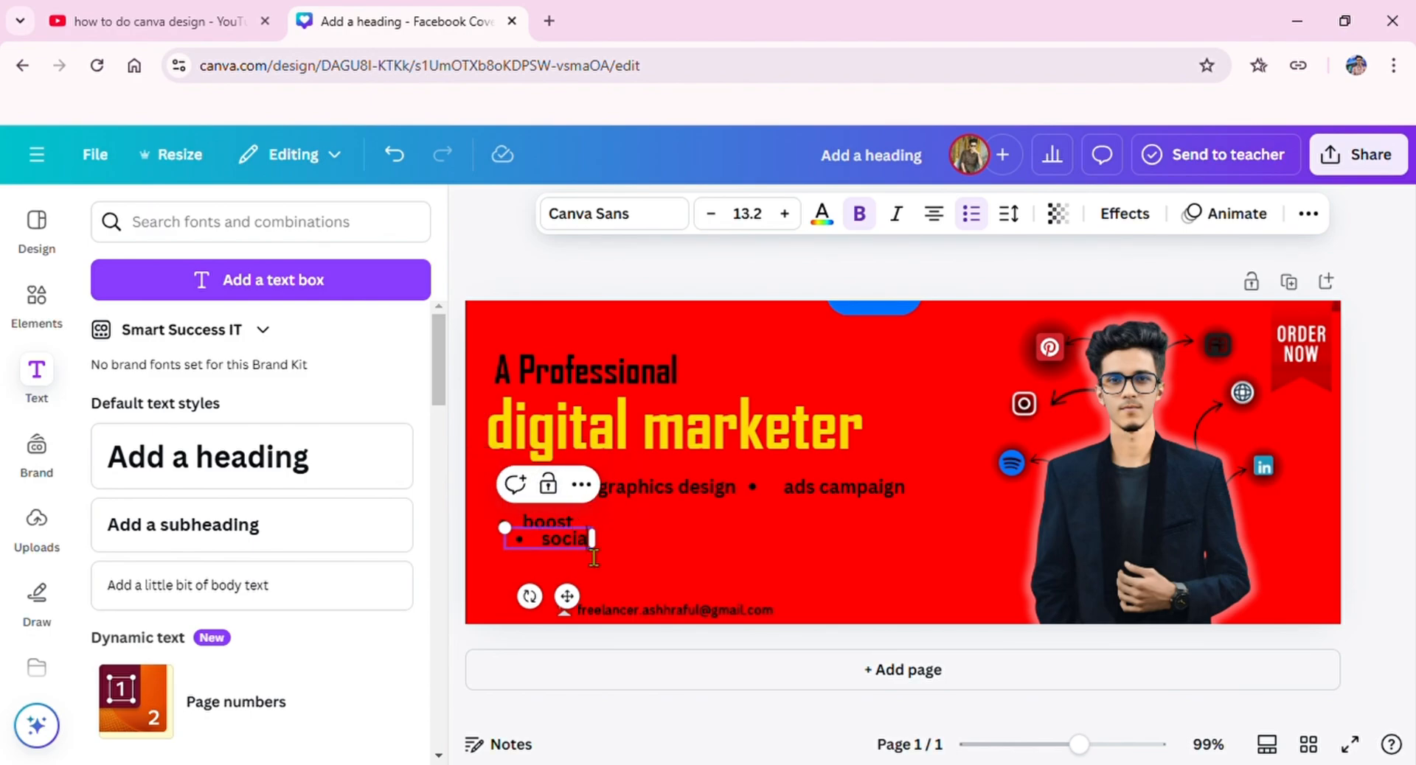
text(l media manager)
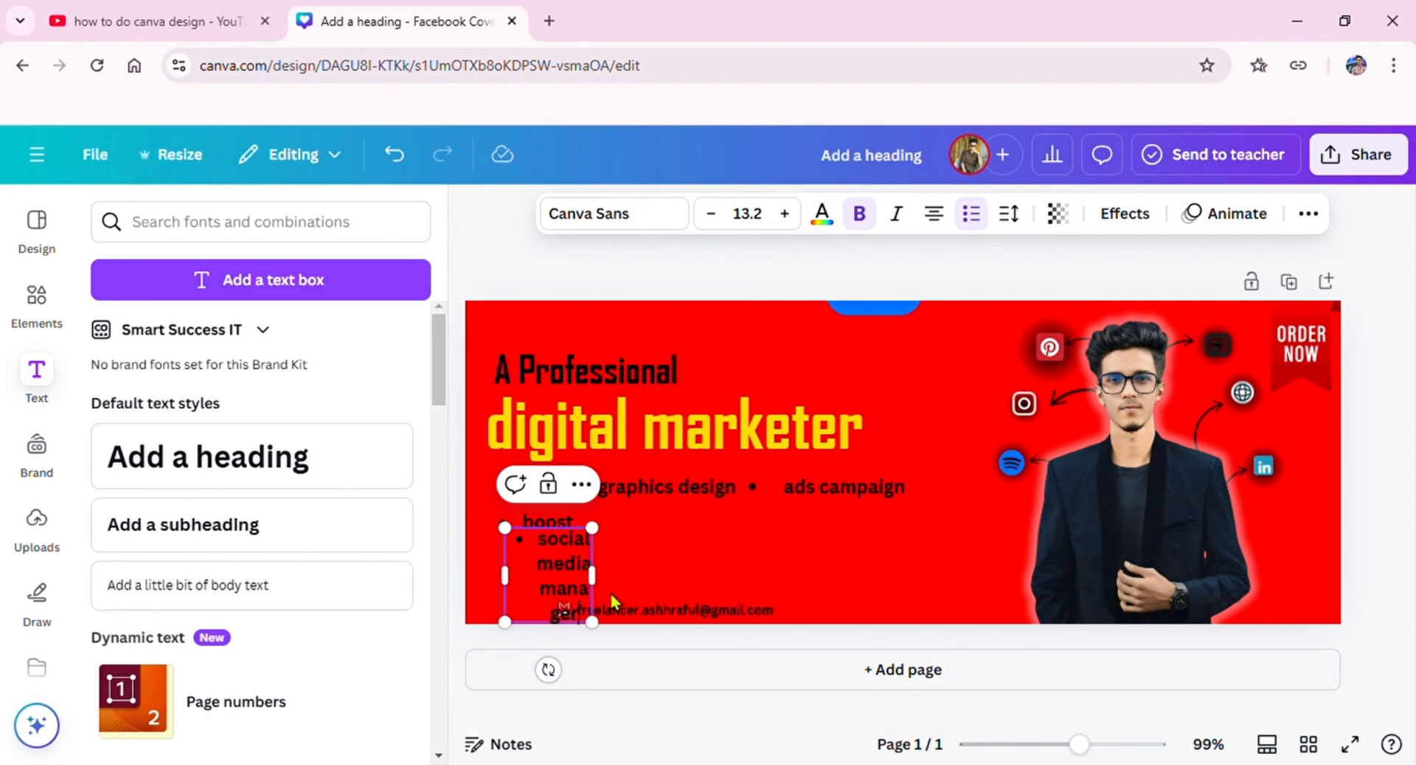
drag(592, 575, 739, 576)
Step: Place the "social media manager" bullet right of "boost", aligned on the second row
drag(648, 601, 712, 588)
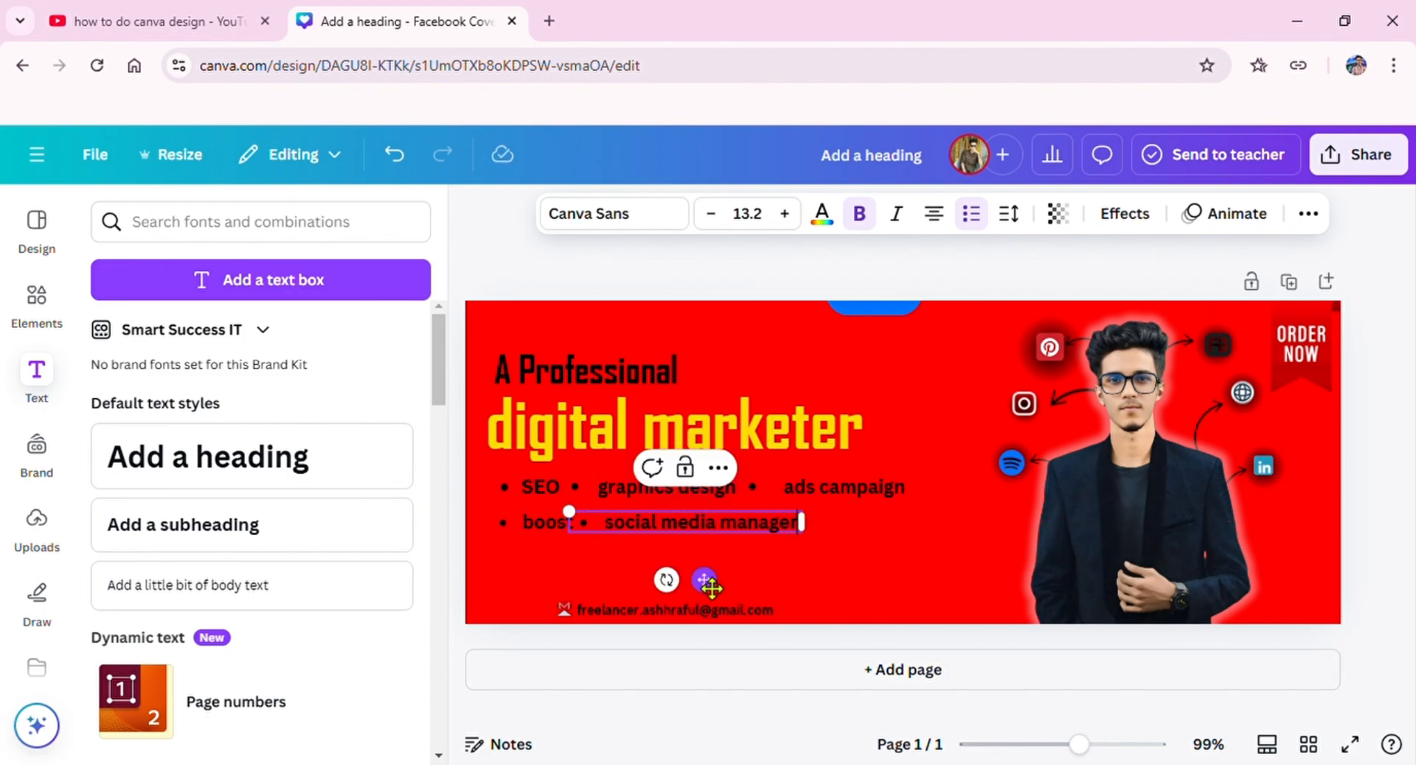
click(738, 550)
click(736, 529)
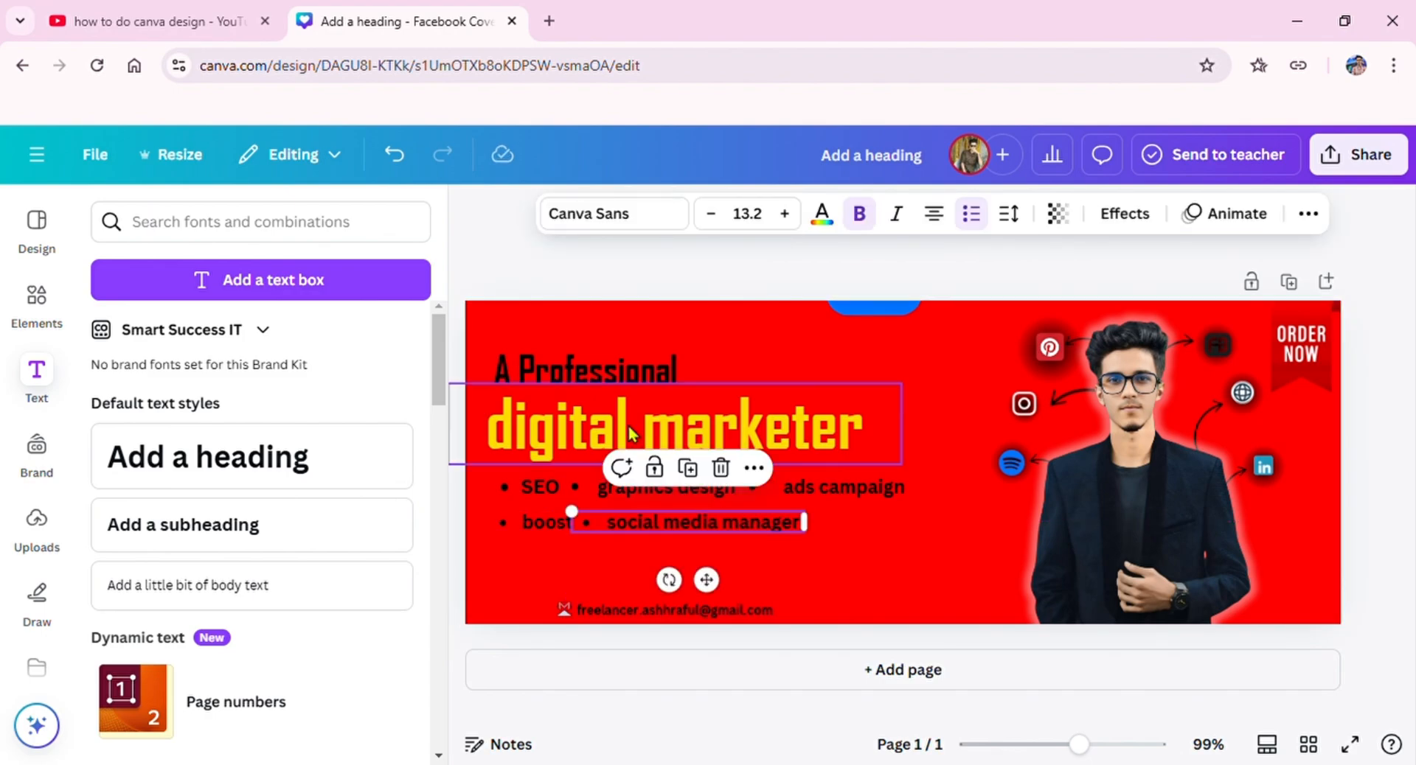
Step: Duplicate the "social media manager" bullet and change the copy's text to "webpage design"
click(703, 485)
double_click(728, 535)
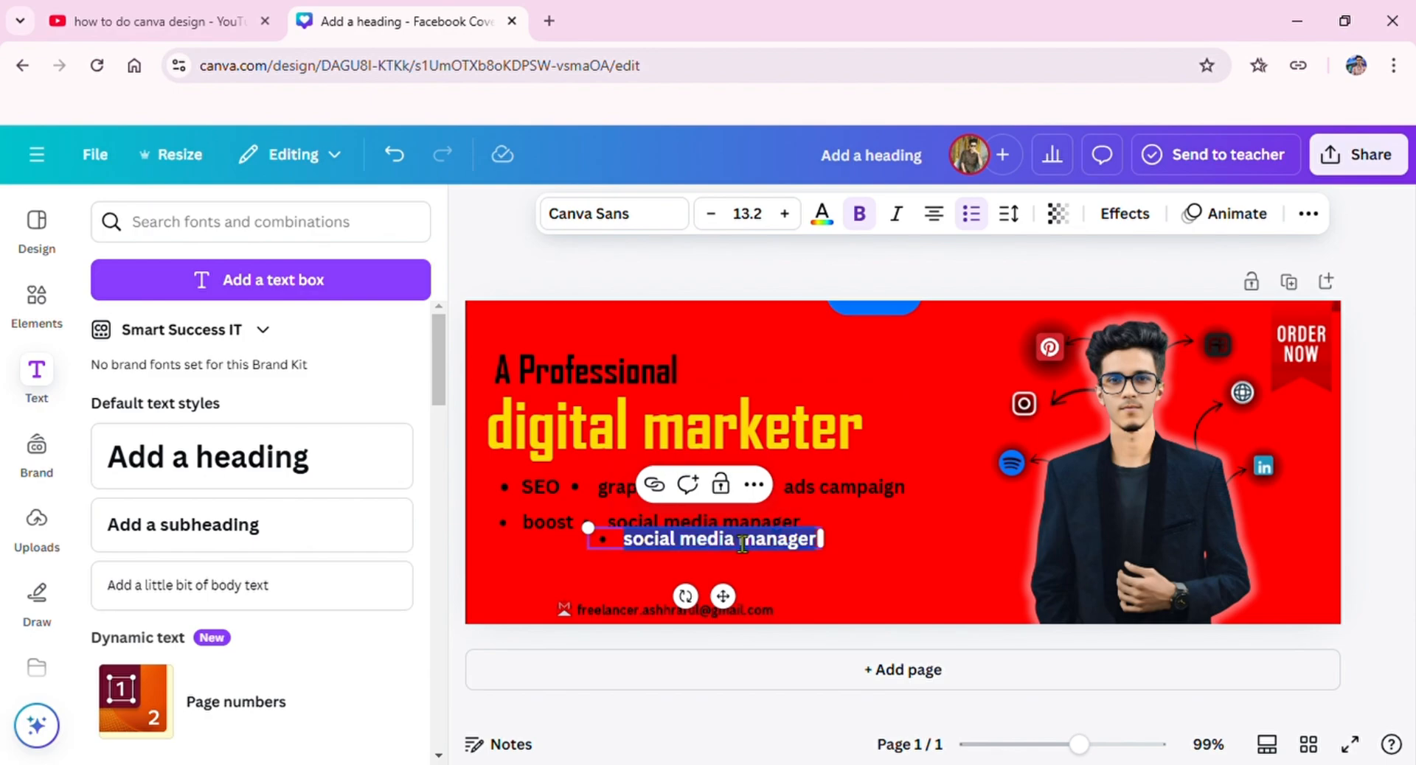
text(web)
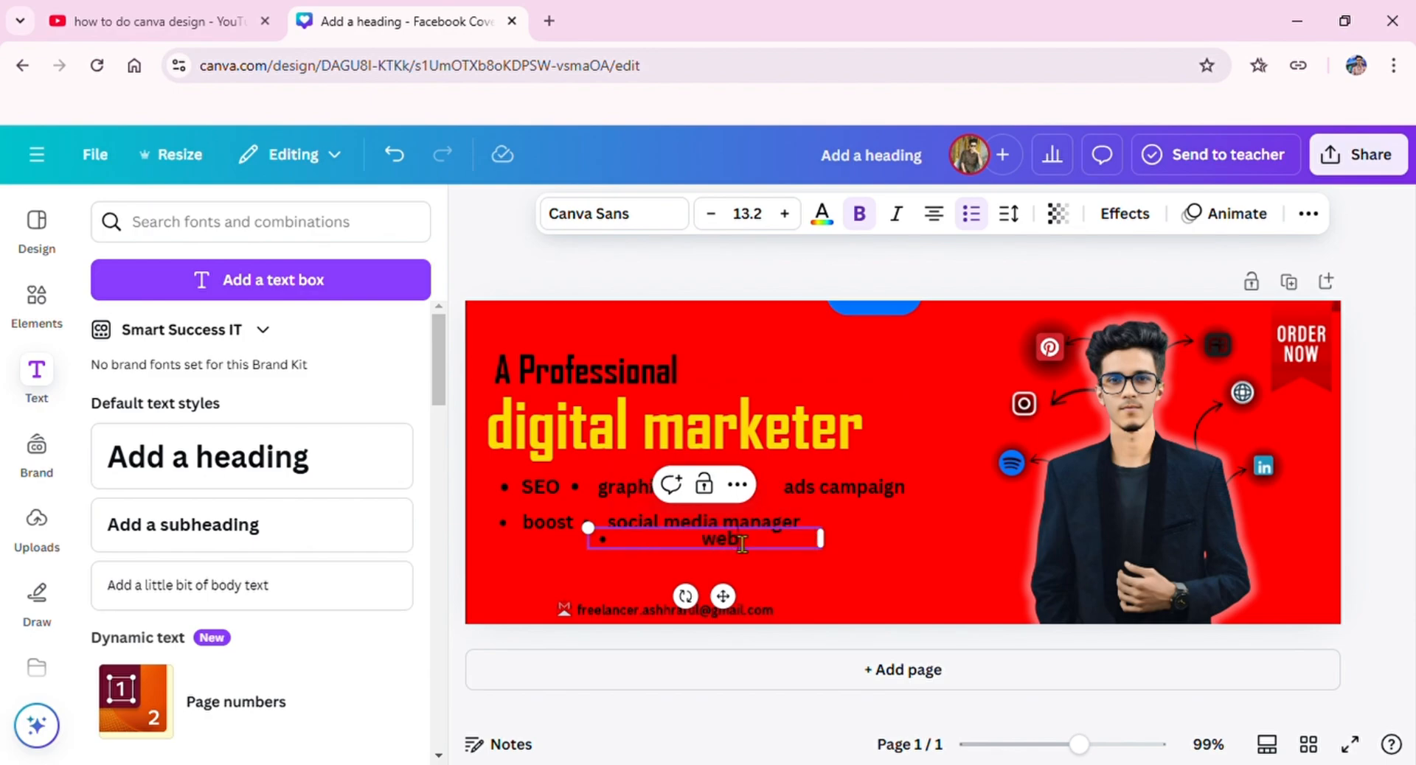
text(page design)
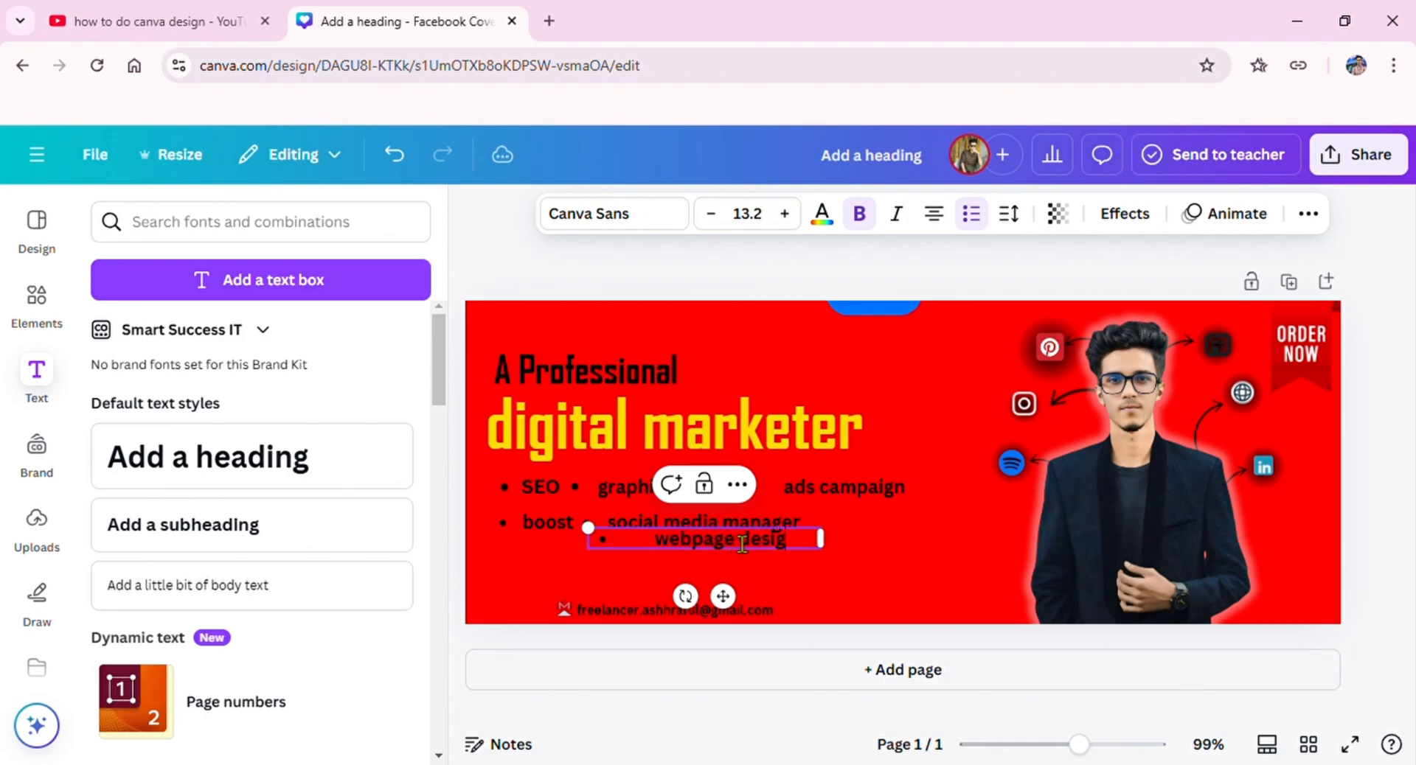
click(726, 610)
Step: Narrow the "webpage design" box to fit its text and place it after "social media manager" on the second row
click(799, 542)
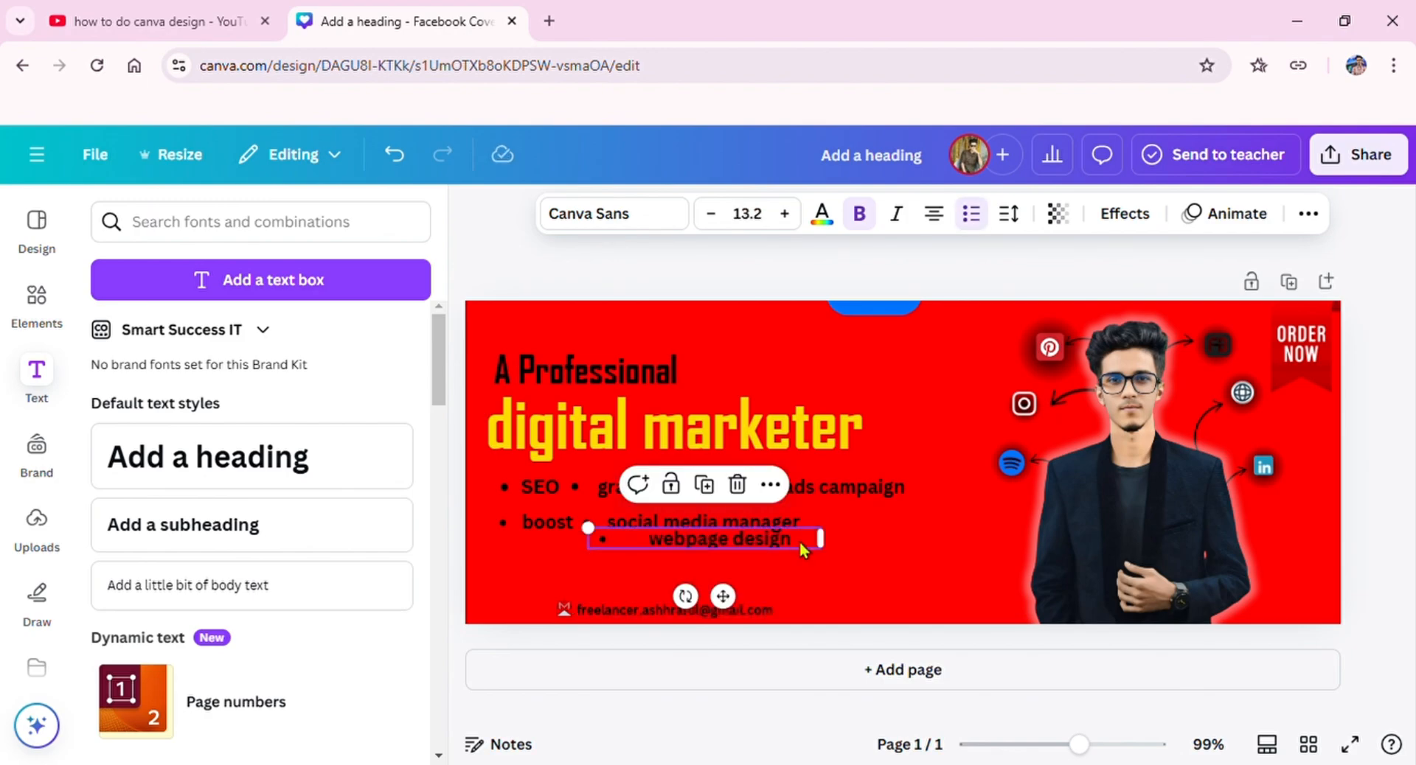
drag(818, 547, 774, 547)
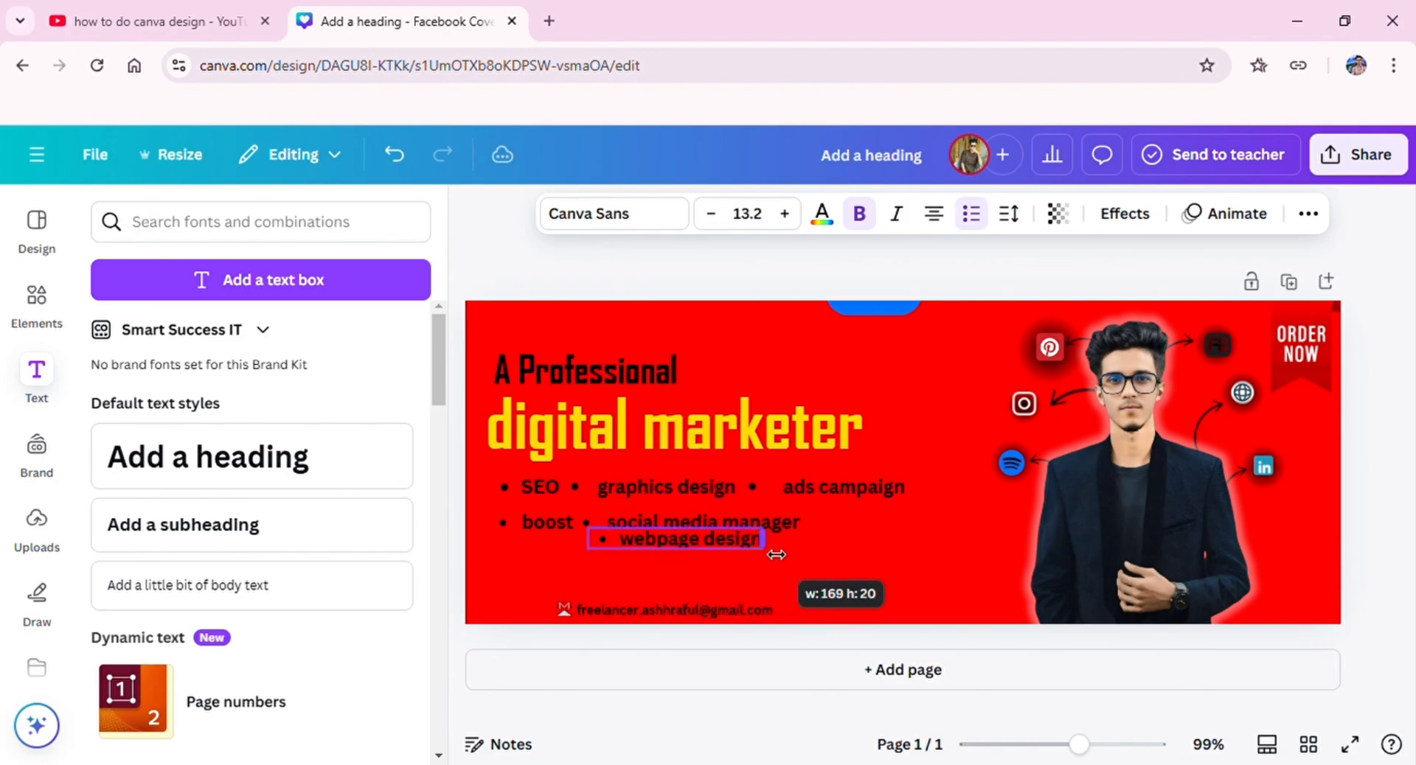
drag(752, 601, 914, 598)
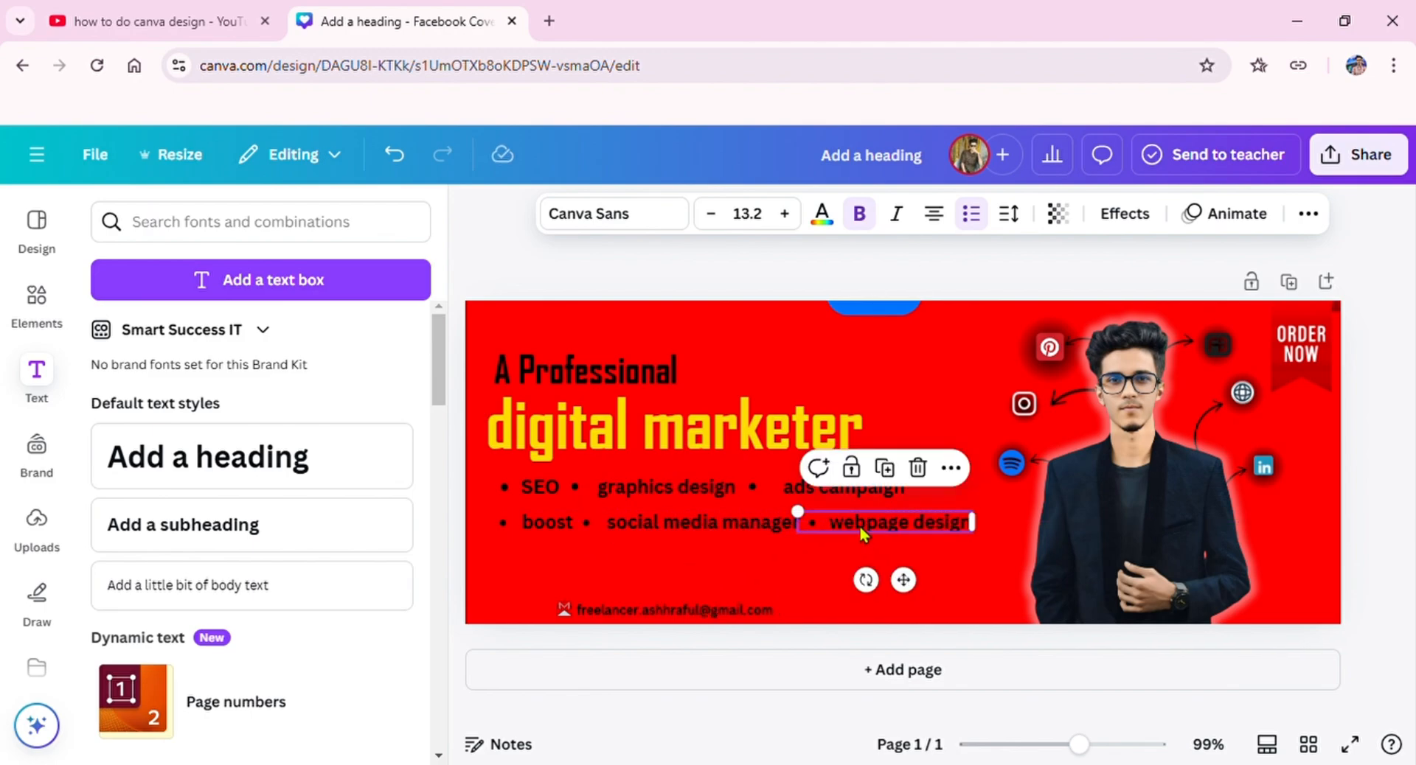
Step: Tighten the first services row by moving the "ads campaign" bullet closer to "graphics design"
click(876, 496)
drag(932, 499, 895, 493)
click(718, 491)
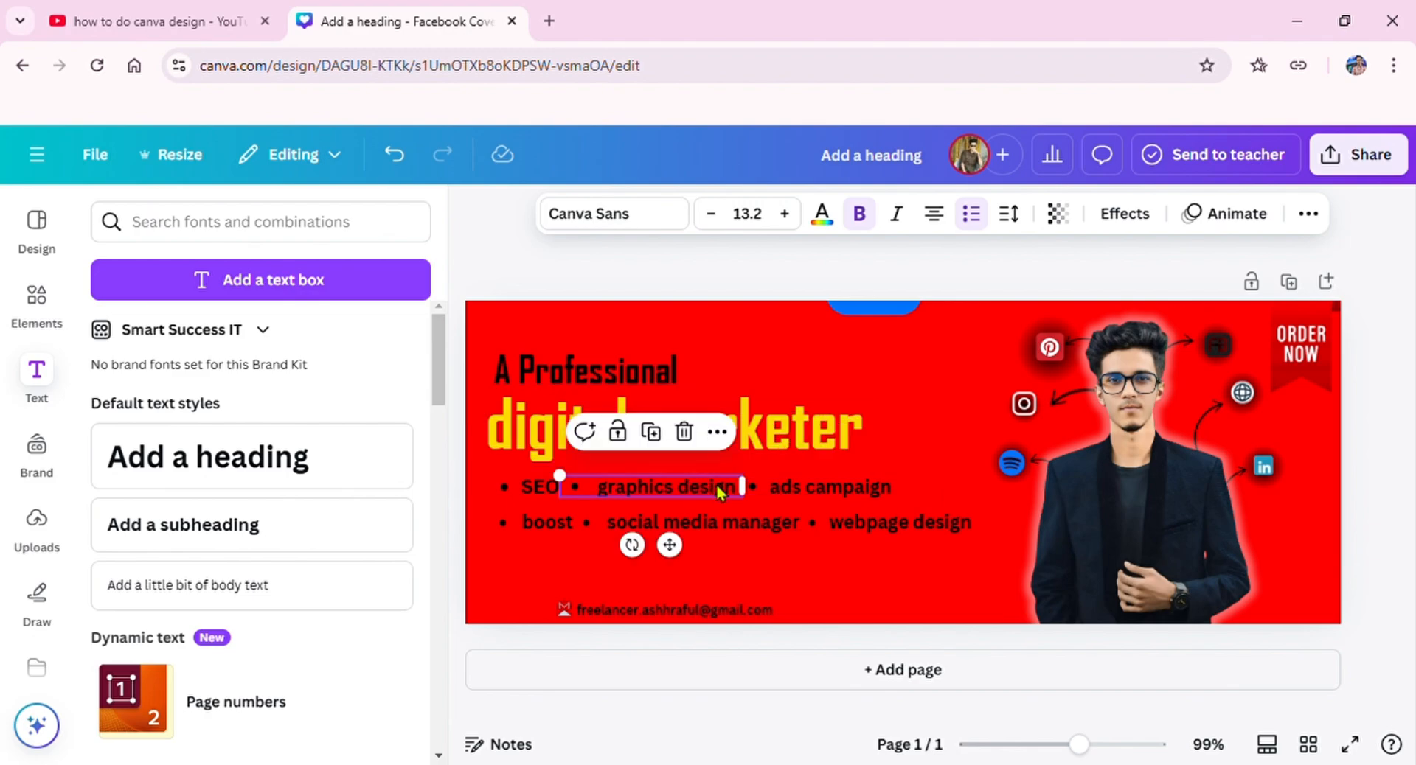
drag(742, 487, 741, 488)
click(754, 359)
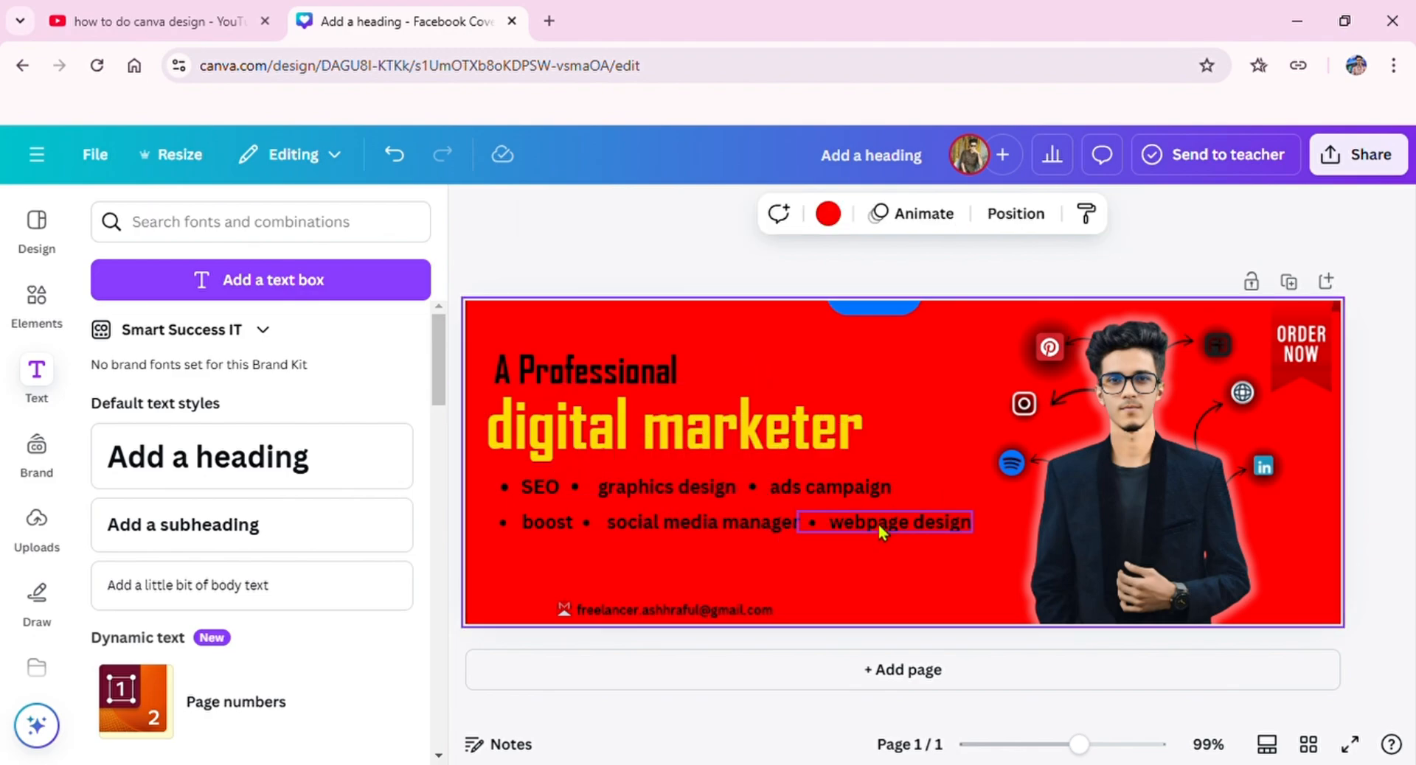
click(649, 238)
Step: Search the elements library for "contact" and show all matching graphics
scroll(225, 472, down, 10)
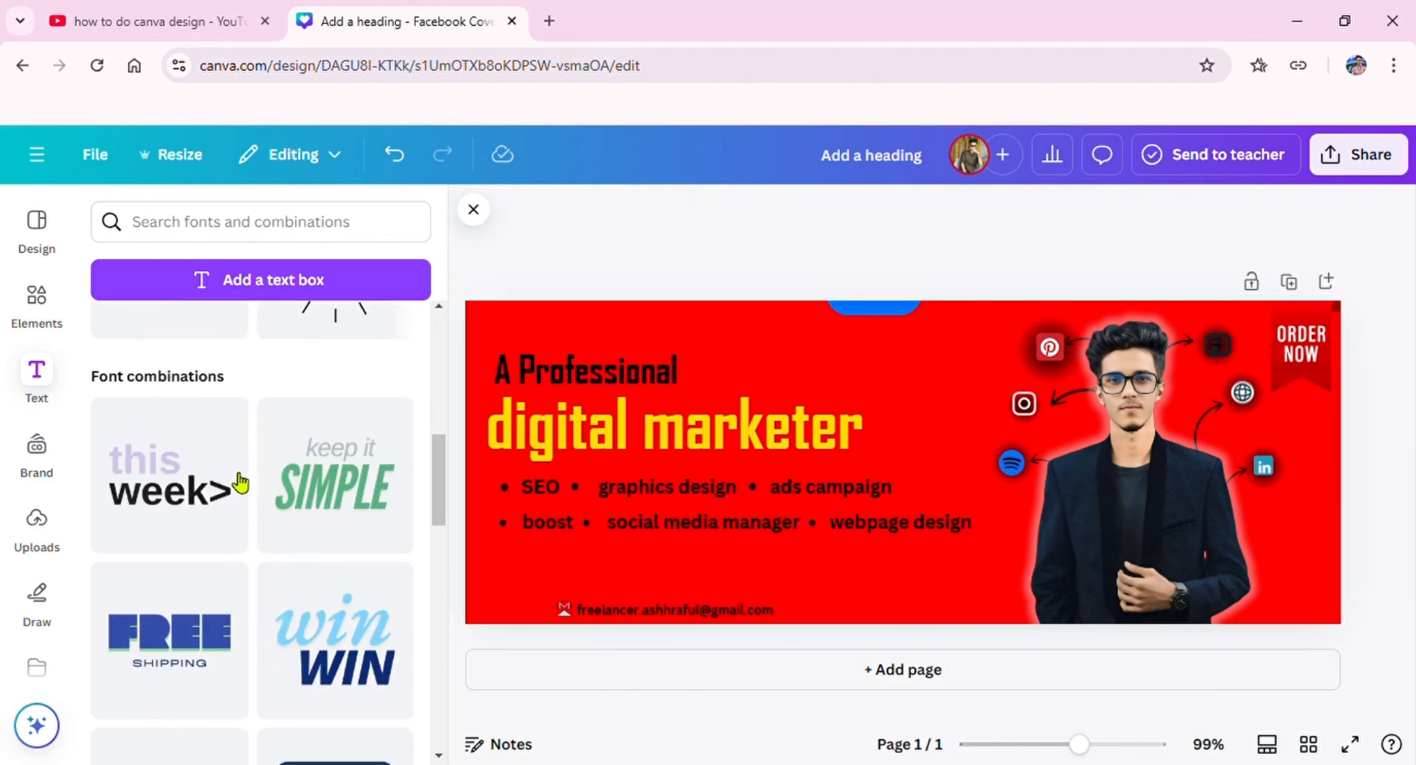
click(62, 293)
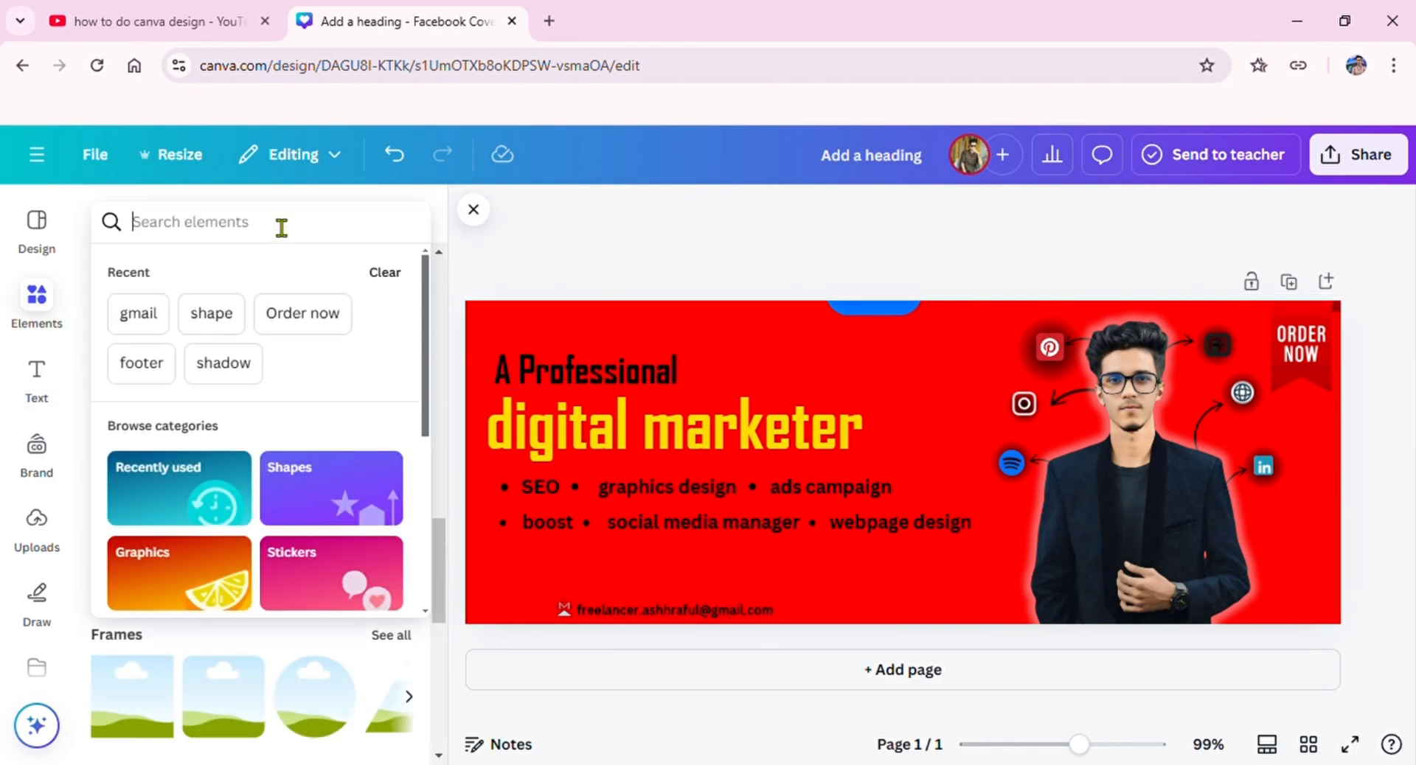
click(278, 224)
text(co)
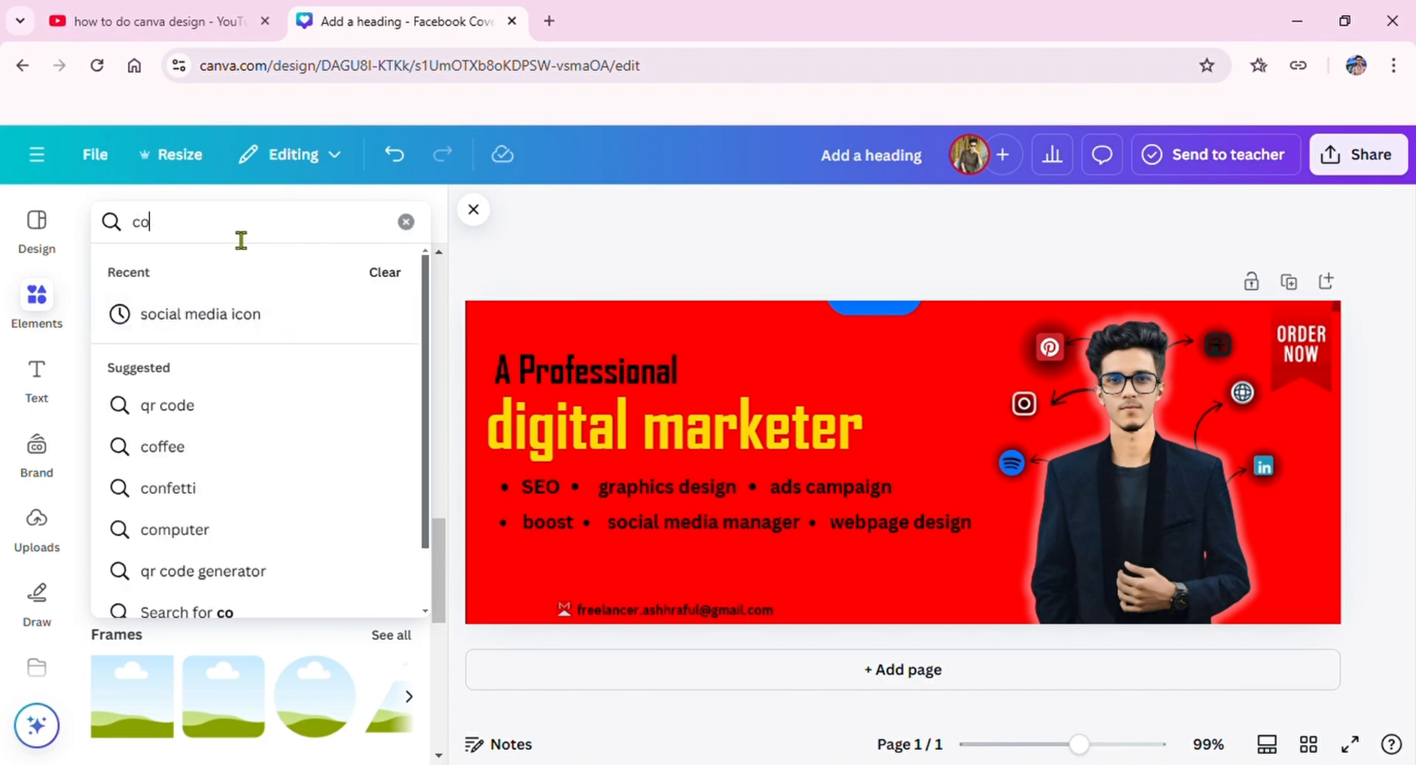
text(n)
click(182, 504)
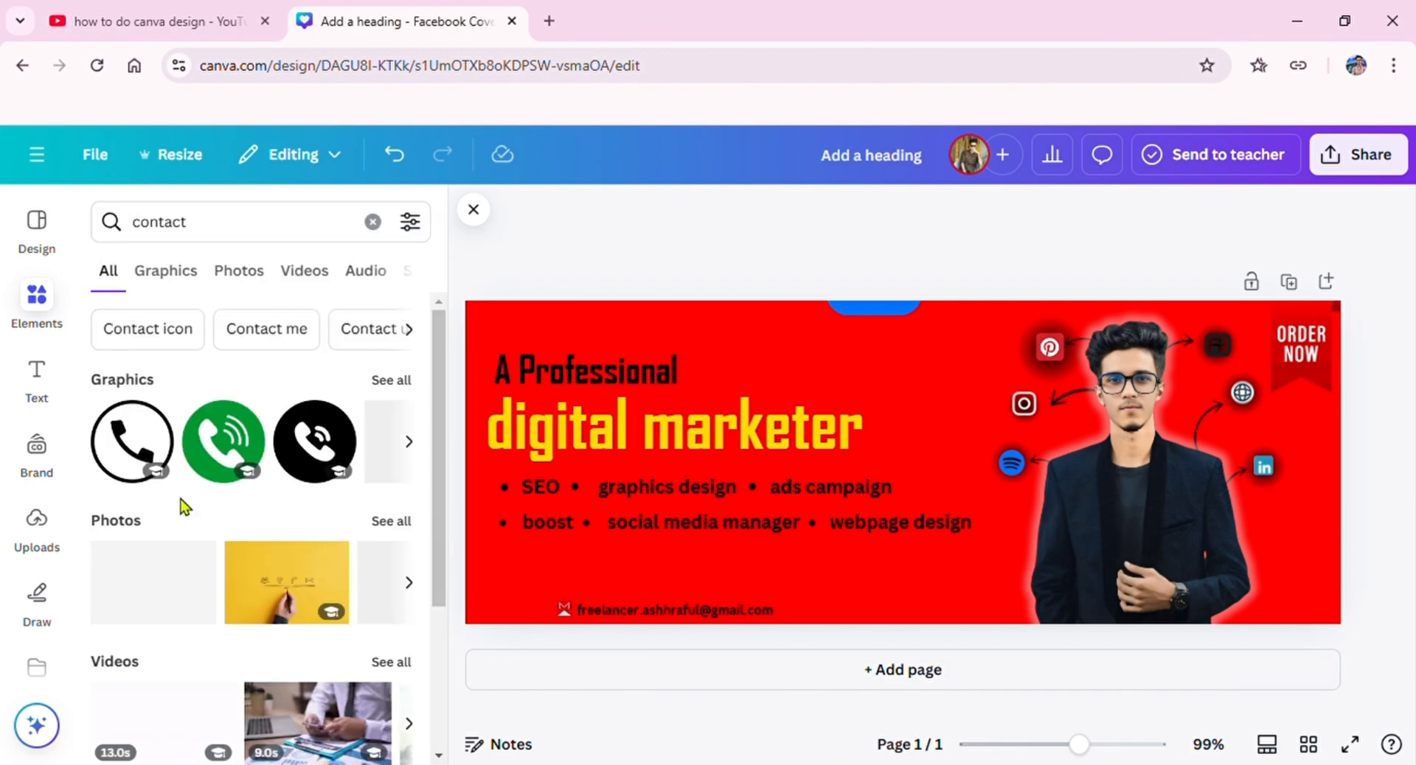
click(397, 381)
scroll(331, 443, down, 2)
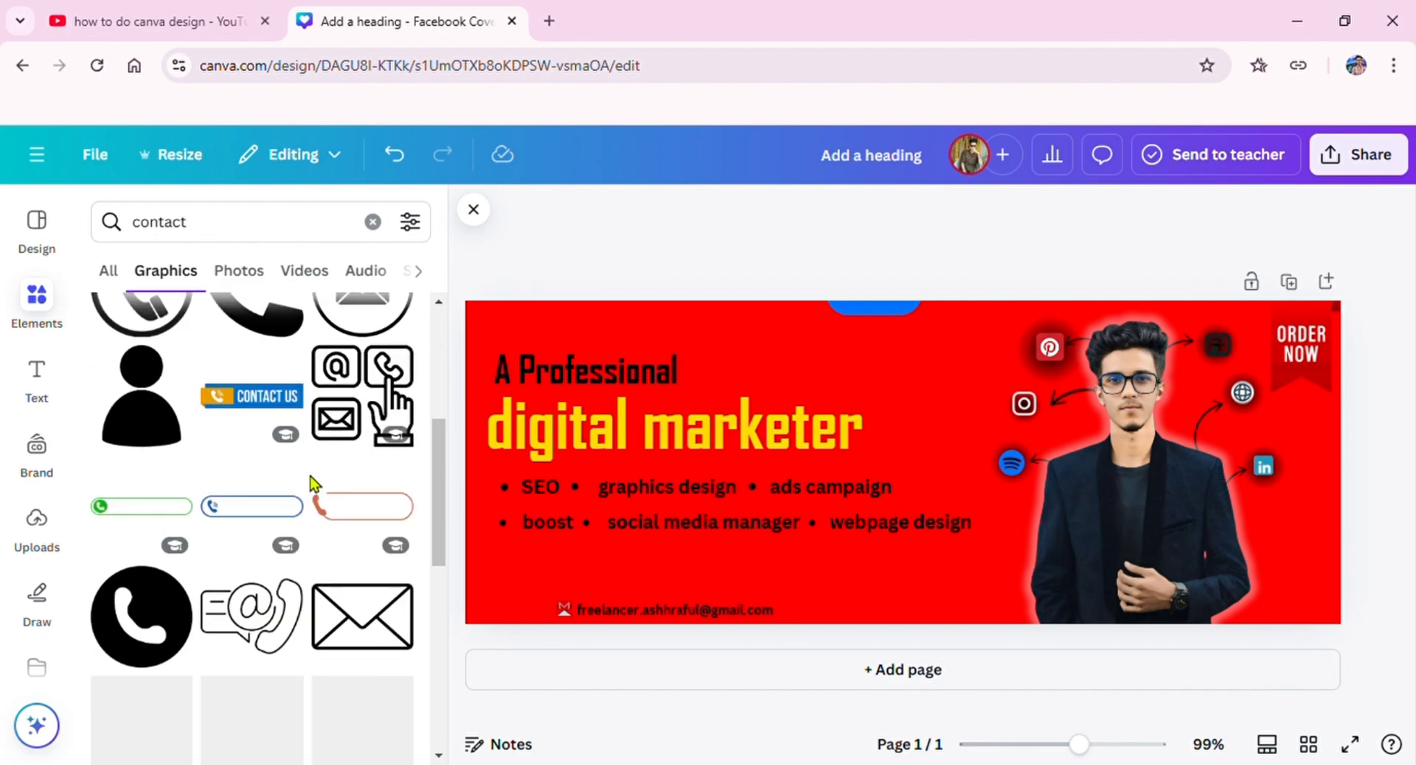
Step: Try a smaller blue "CONTACT US" banner below the headline and remove it again
drag(255, 391, 686, 549)
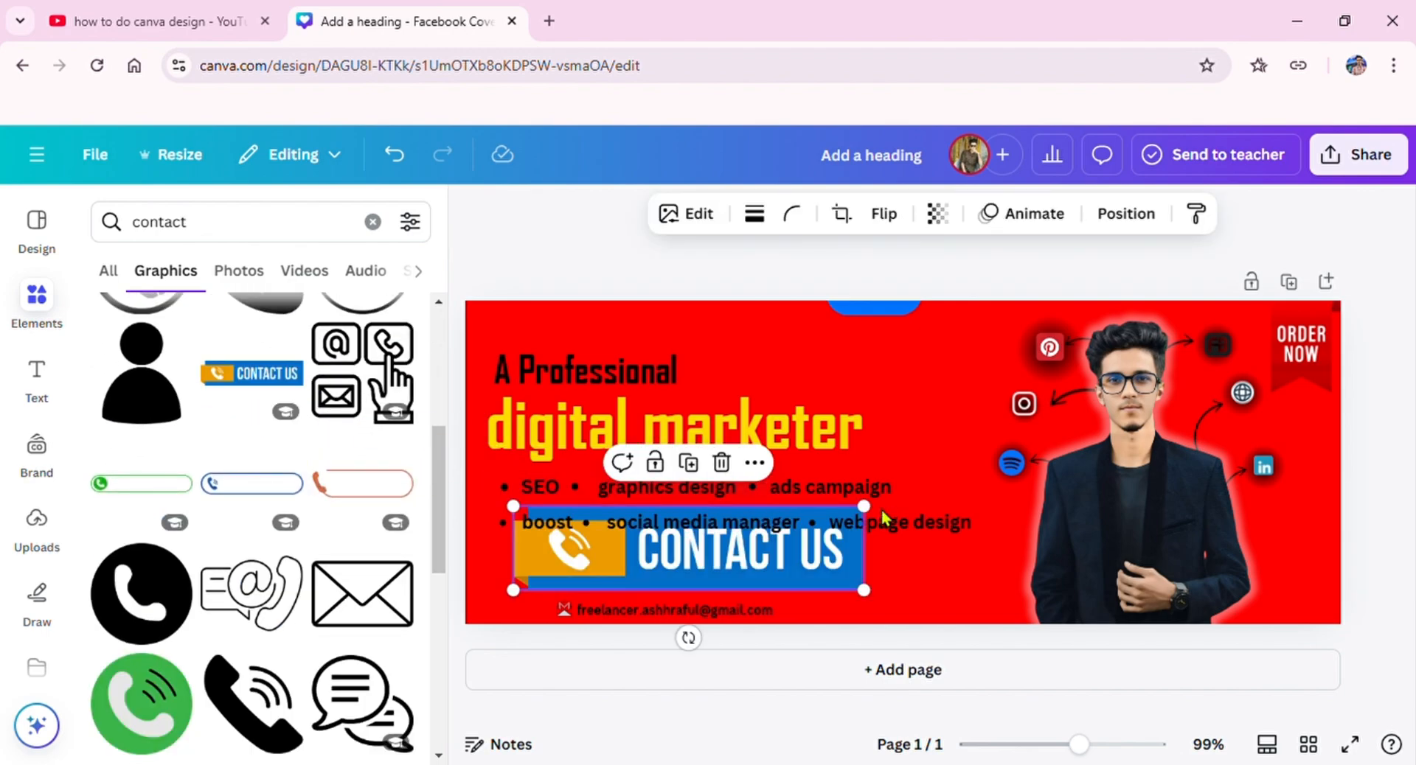
drag(859, 598, 693, 573)
click(640, 502)
Step: Add the white "Contact me" badge graphic, shrink it, and place it just above the Gmail contact line
scroll(184, 524, down, 6)
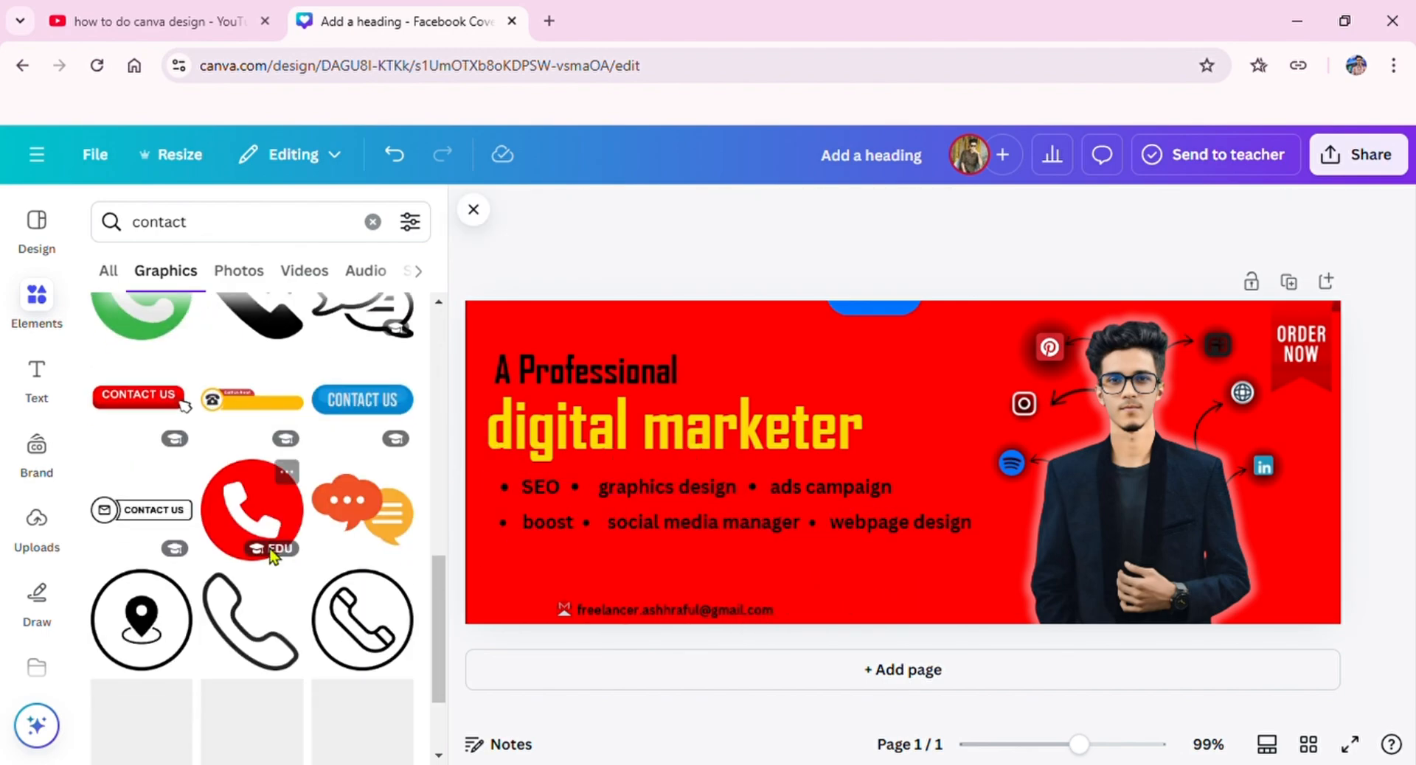
scroll(198, 525, down, 5)
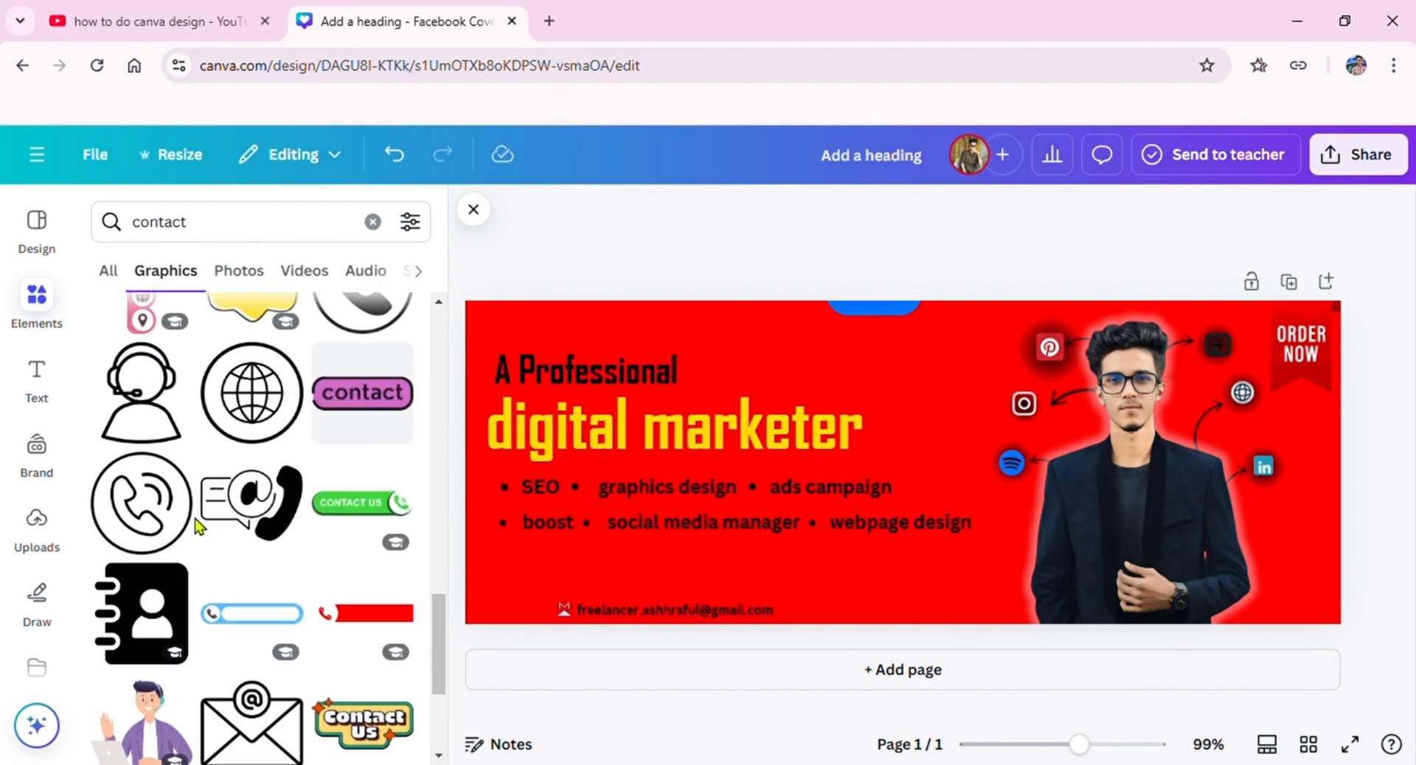
scroll(364, 446, down, 2)
scroll(361, 446, down, 8)
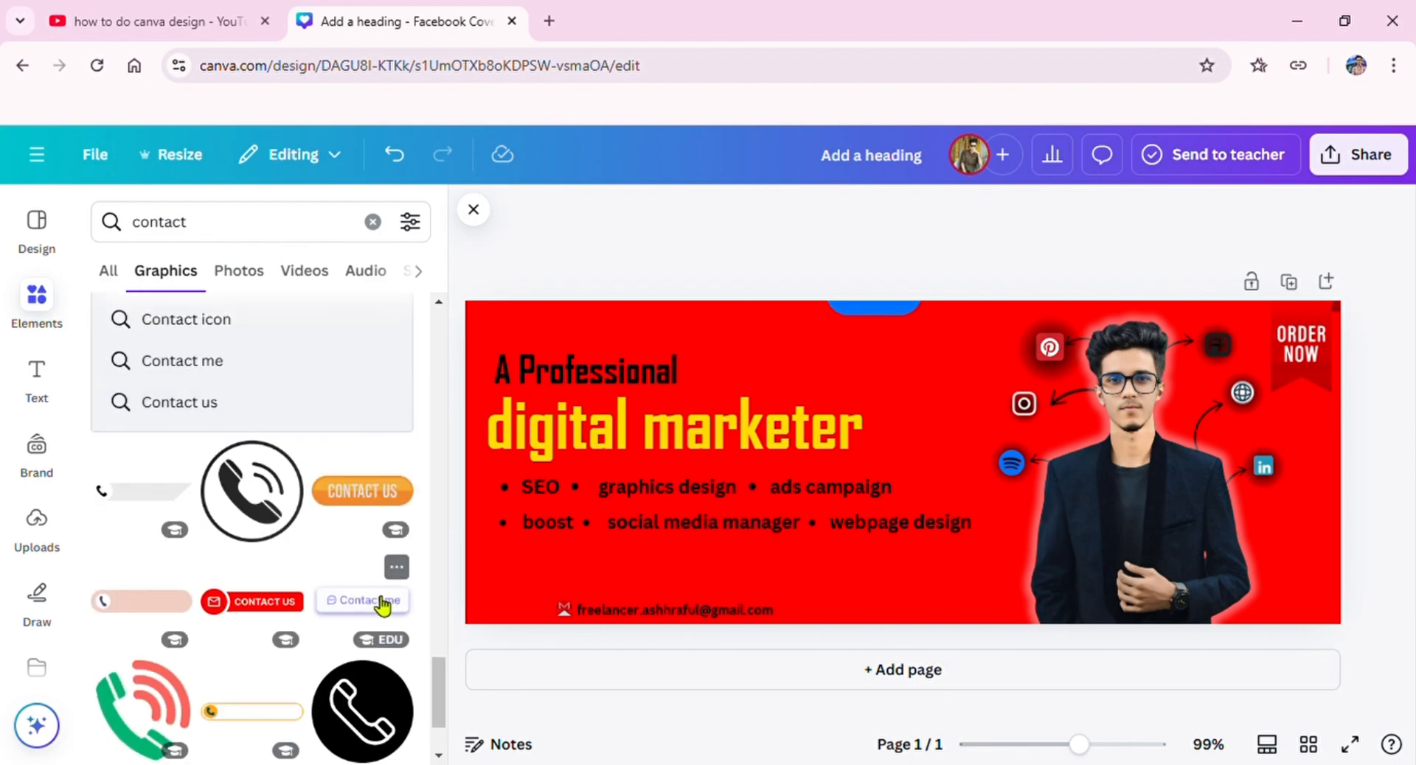
drag(362, 600, 763, 564)
drag(916, 610, 677, 624)
drag(663, 686, 635, 655)
drag(645, 559, 612, 635)
click(537, 279)
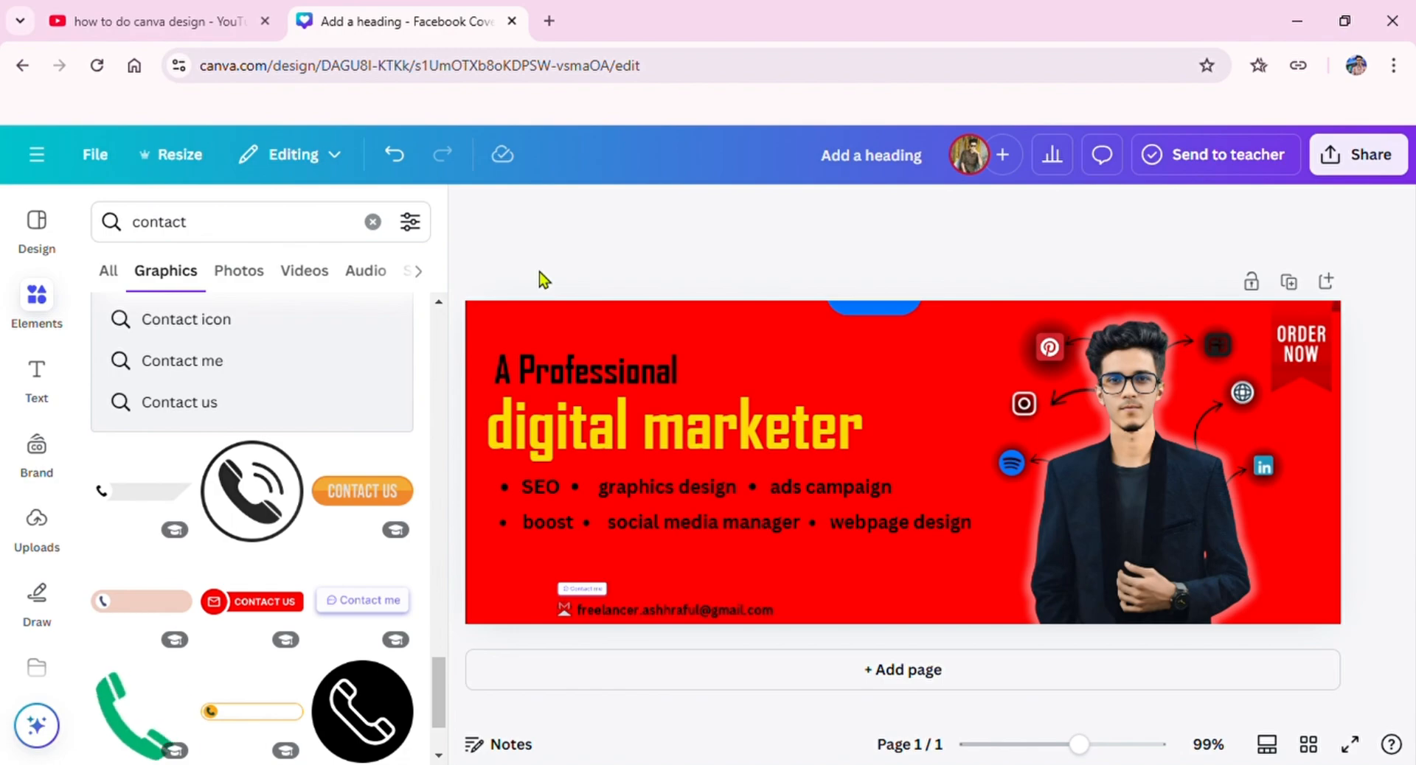
Step: Search the elements library for "element", add the black dot grid, and place it at reduced size beside the "digital marketer" headline
click(372, 221)
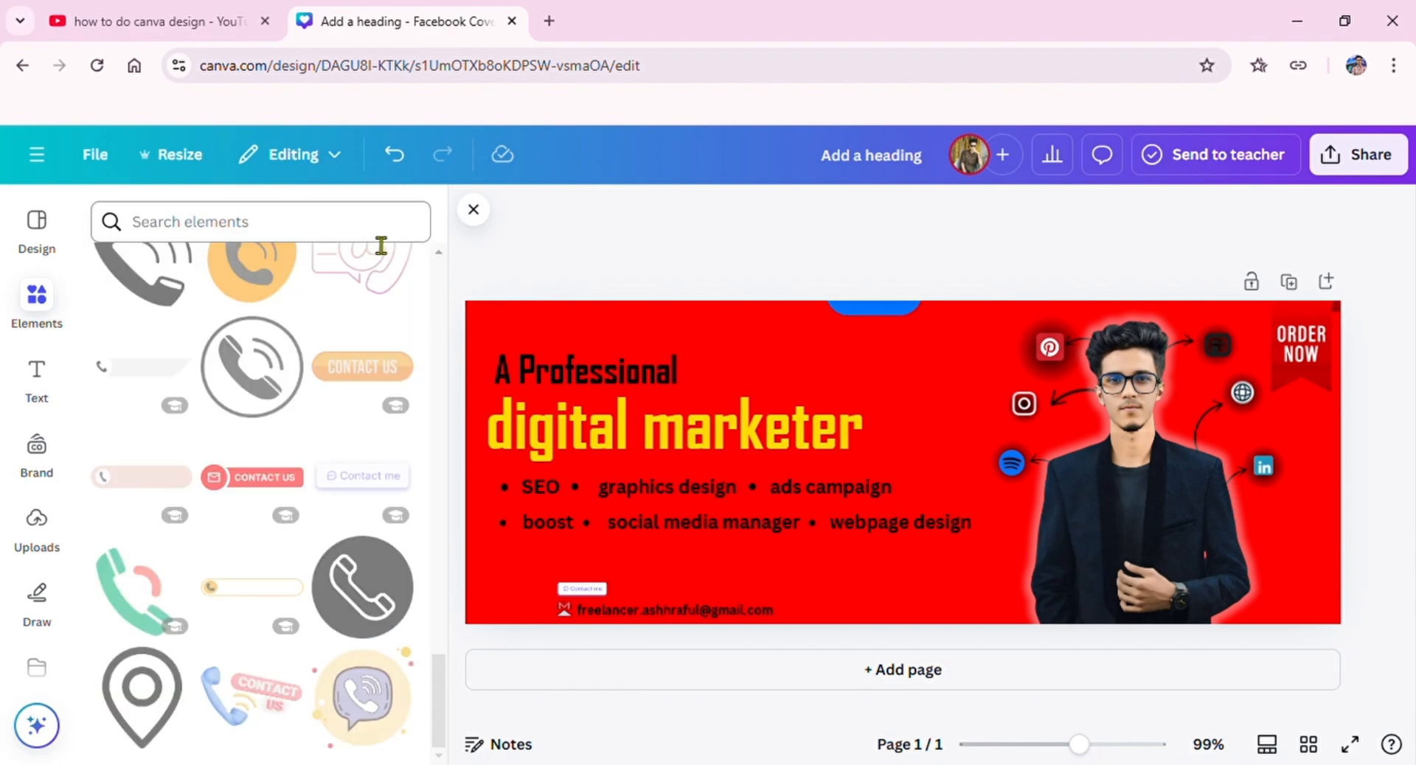
click(49, 304)
click(342, 246)
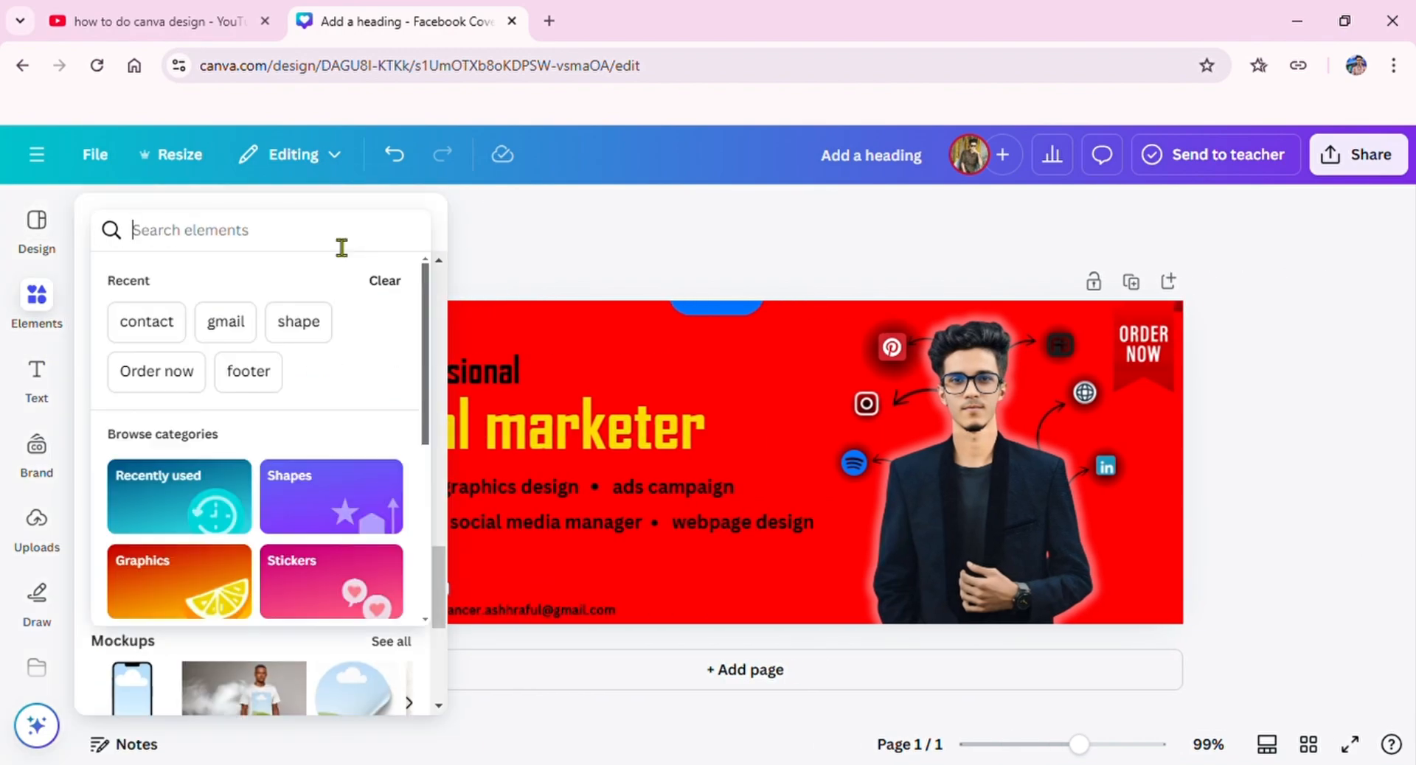
text(element)
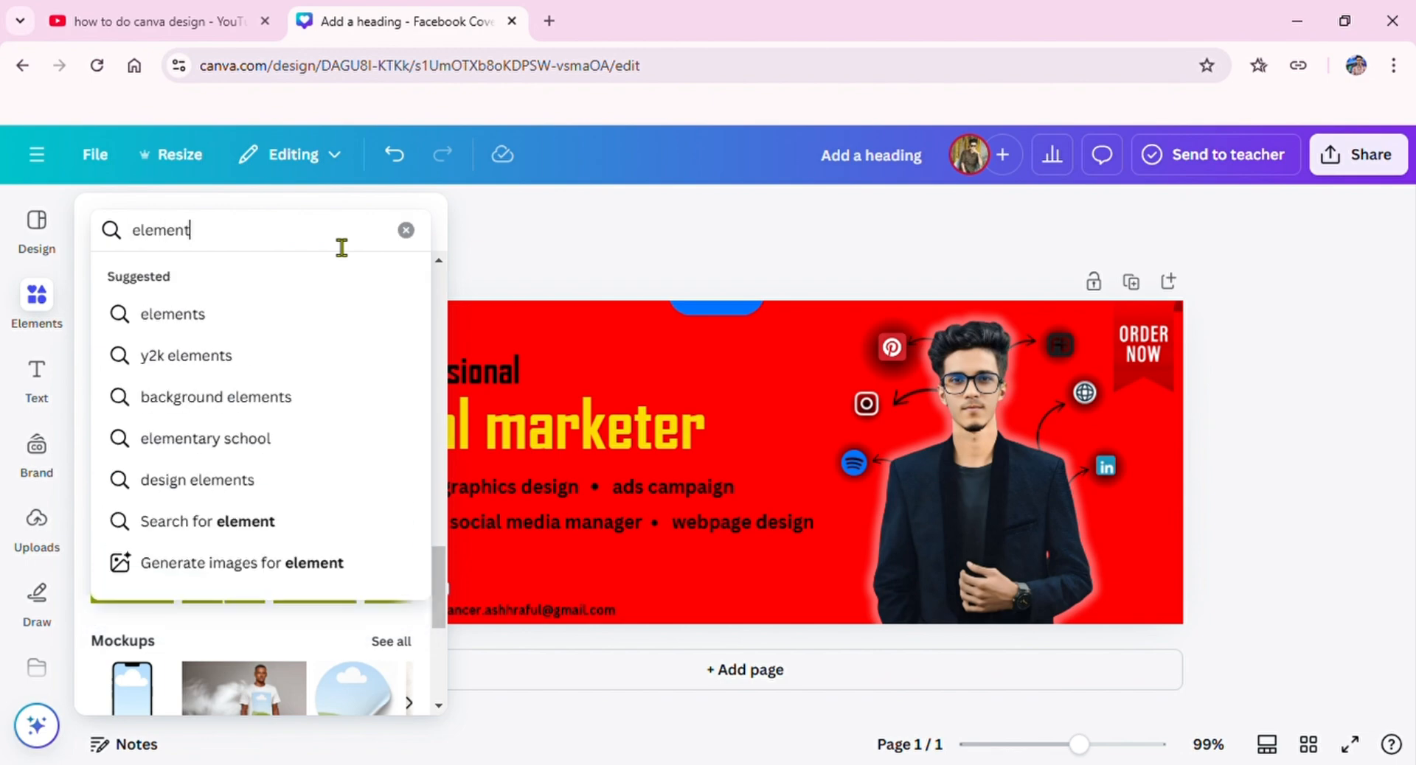
key(Return)
click(340, 435)
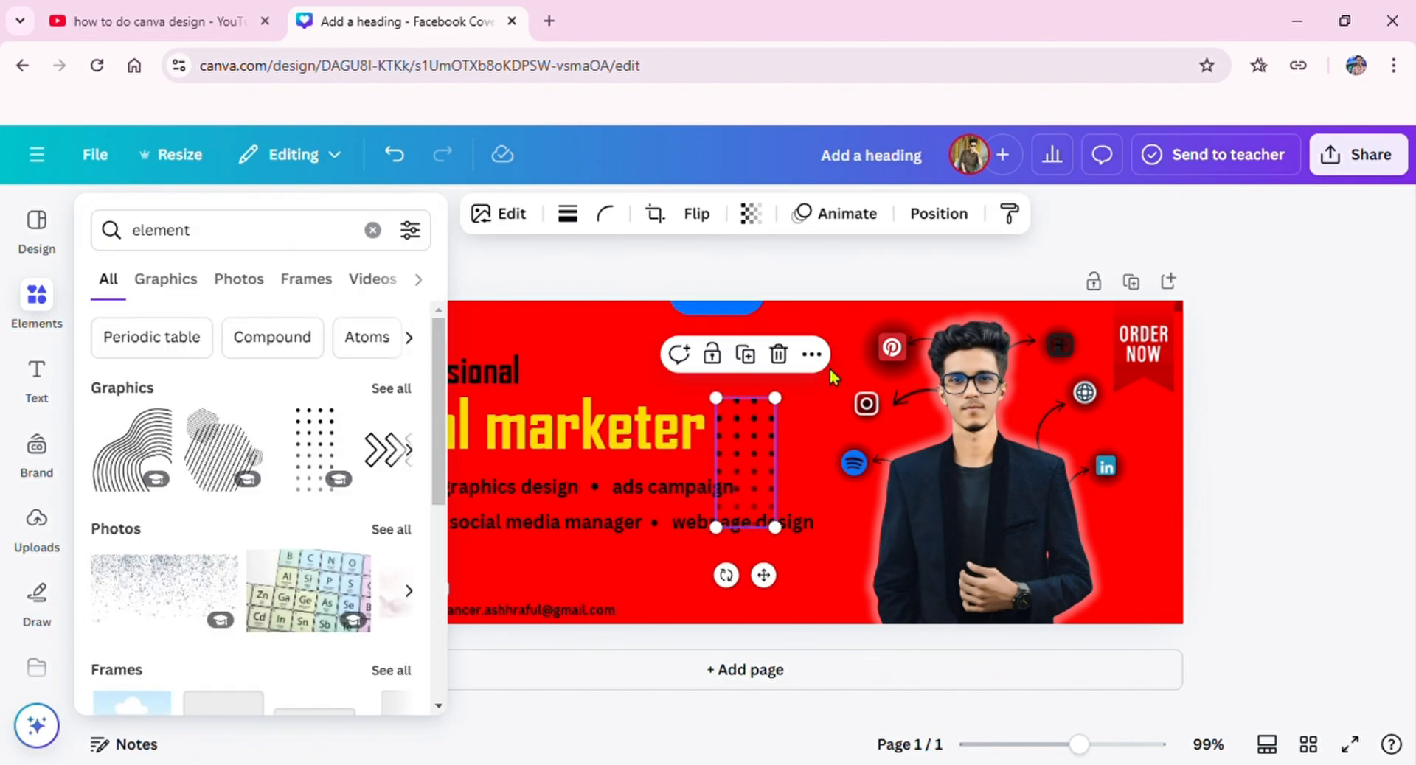
drag(746, 436, 769, 399)
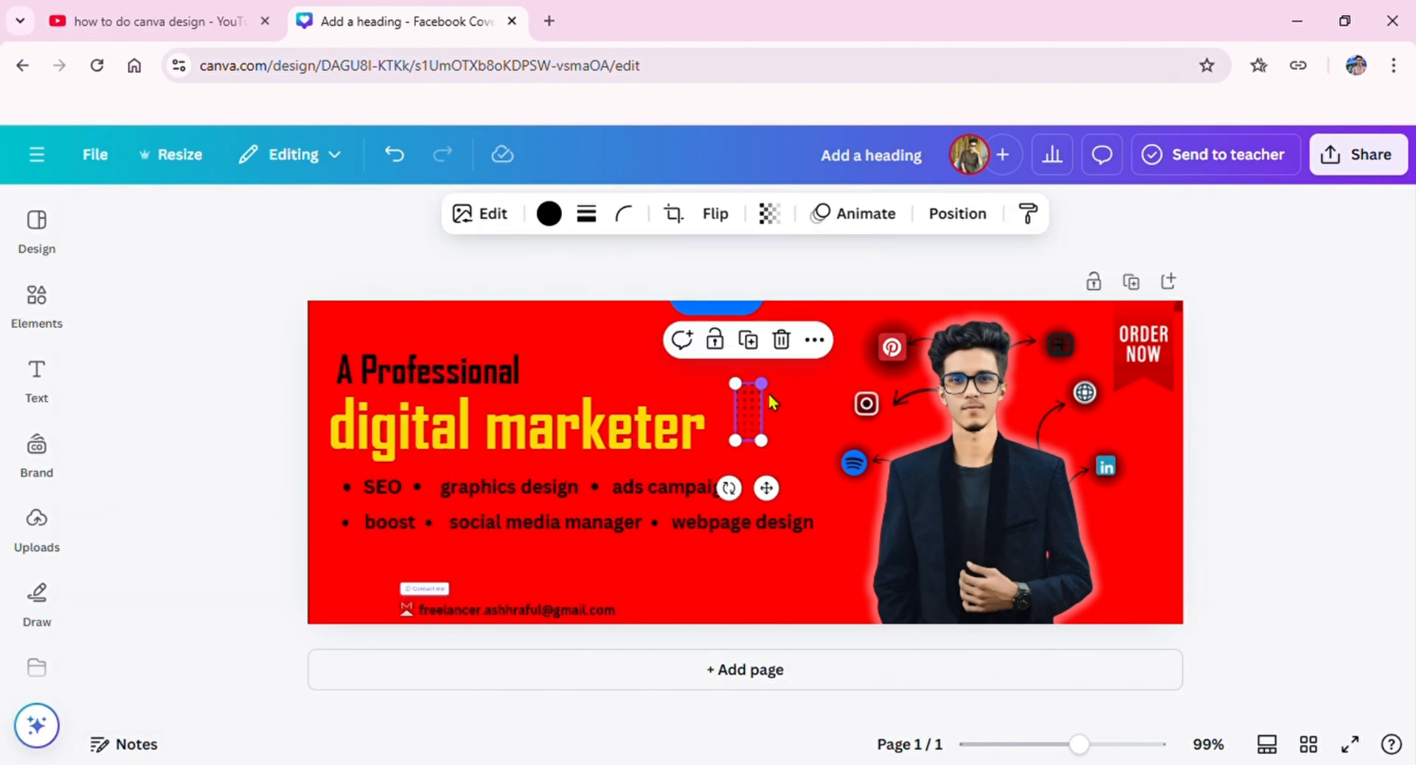
click(631, 276)
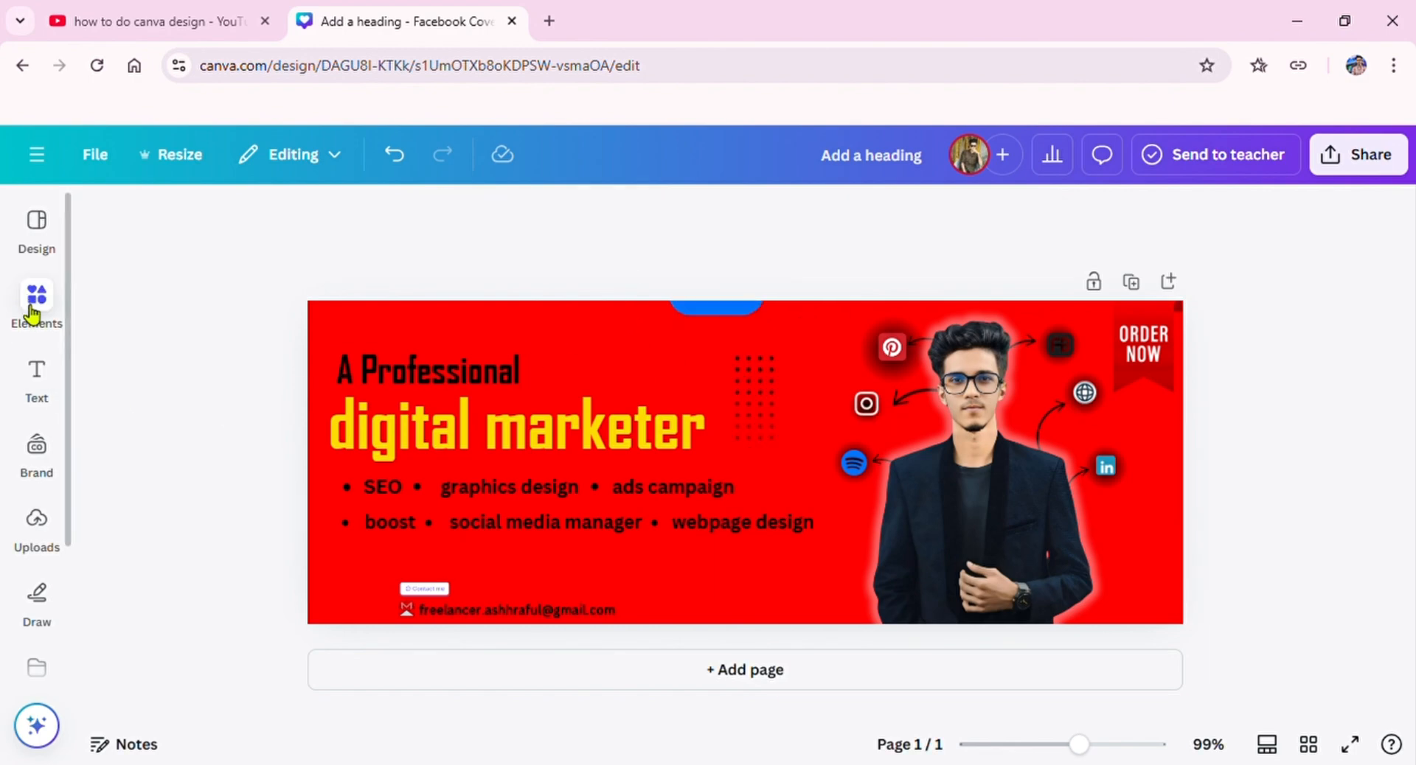
Step: From all "element" graphics, add the teal diagonal stripes, shrink them, and fit them into the cover's top-left corner
click(37, 376)
click(201, 233)
click(37, 302)
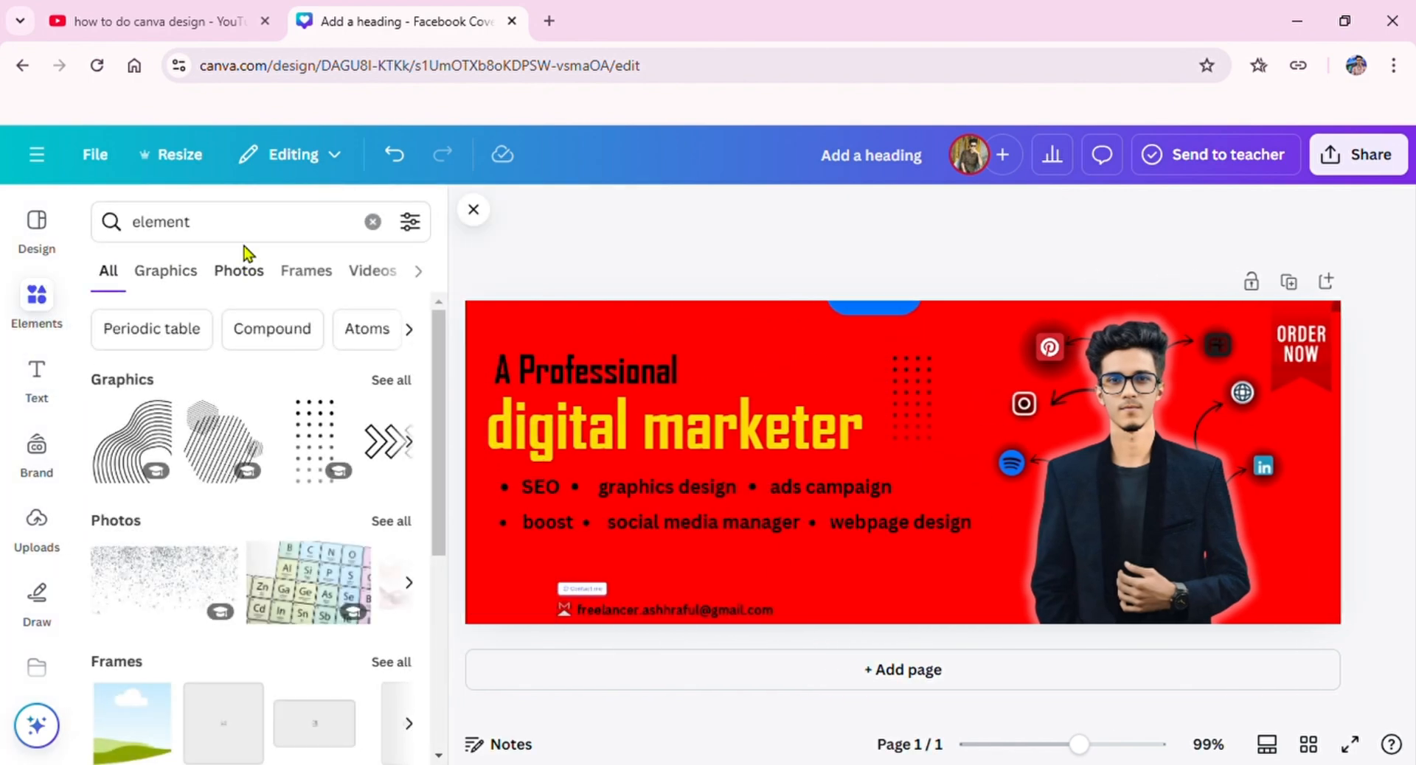
click(392, 381)
scroll(332, 472, down, 3)
scroll(293, 502, down, 7)
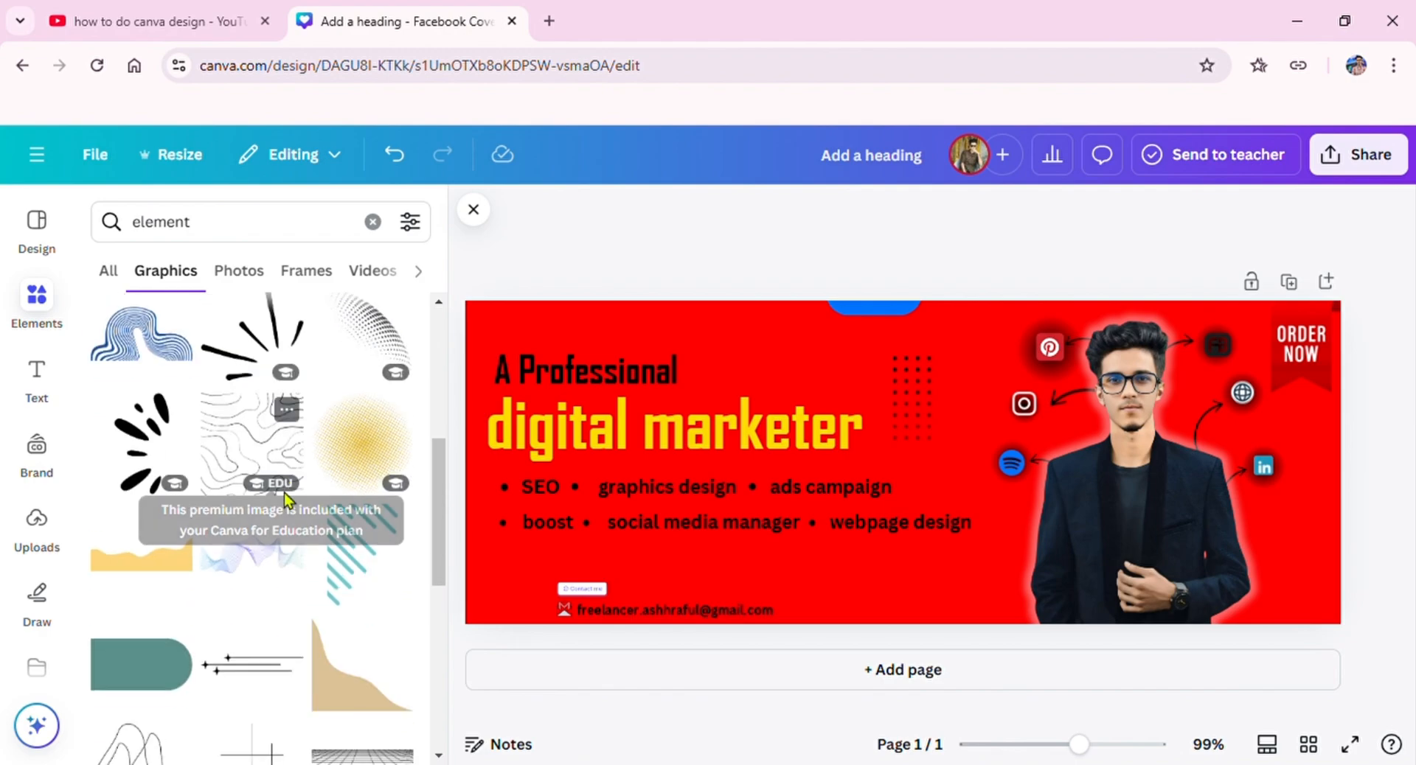
scroll(347, 479, up, 3)
drag(364, 466, 524, 365)
drag(551, 305, 521, 350)
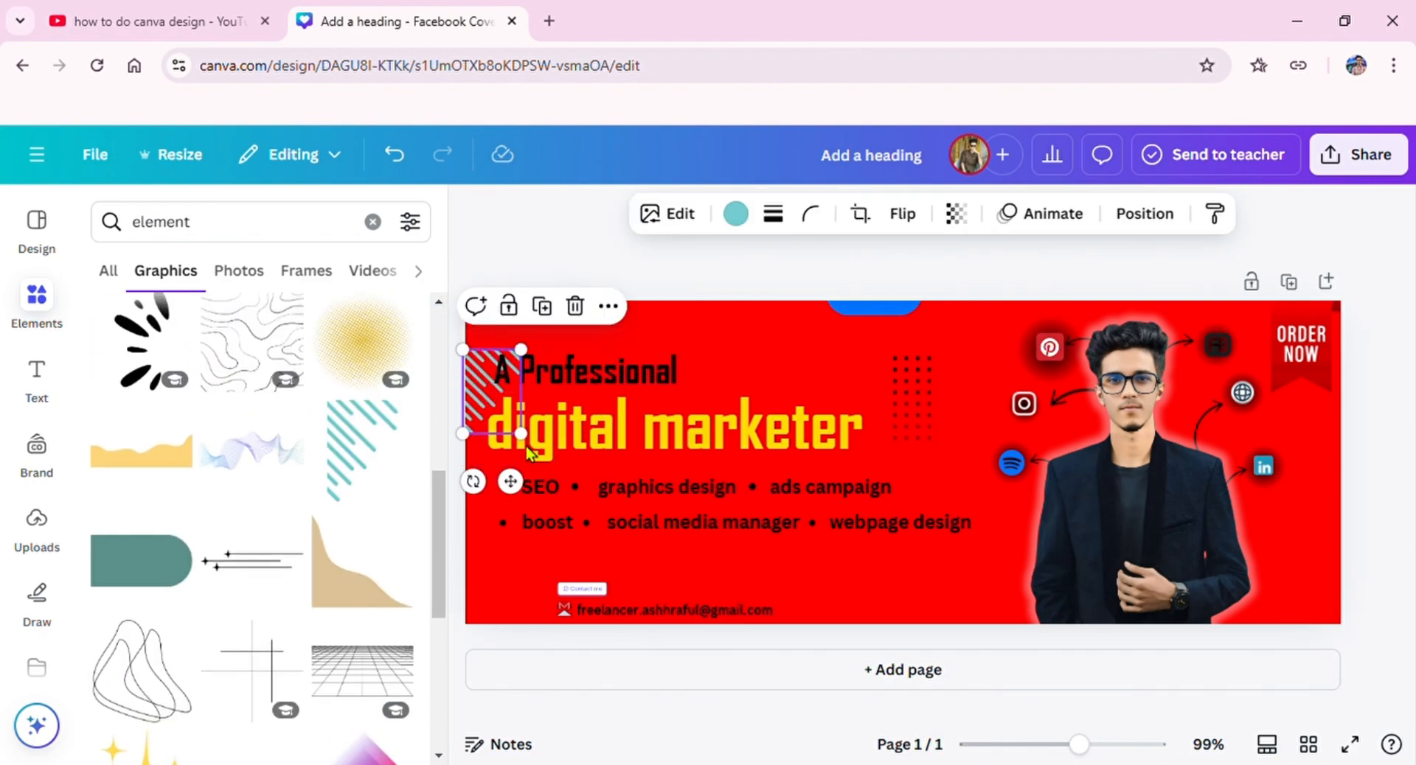
drag(523, 485, 526, 437)
click(536, 266)
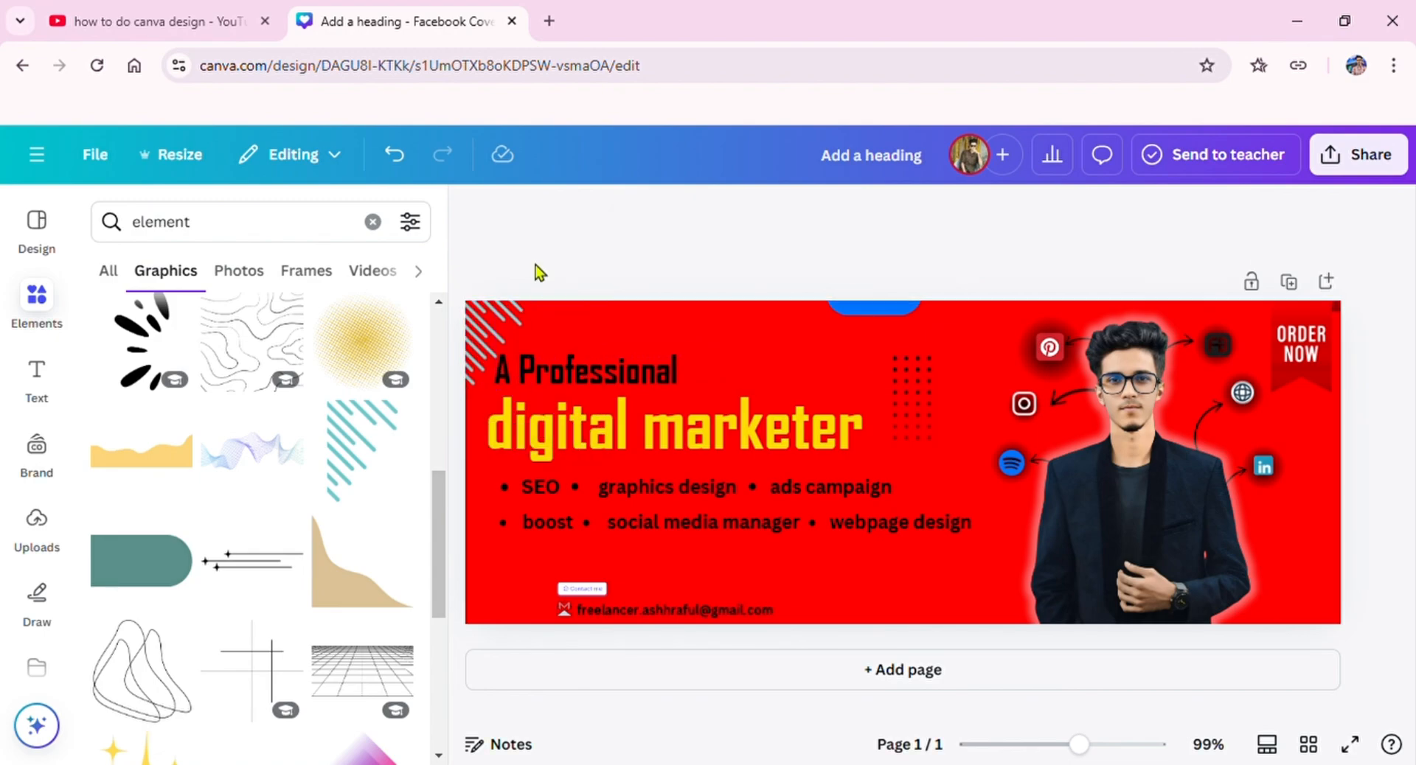
scroll(310, 544, down, 10)
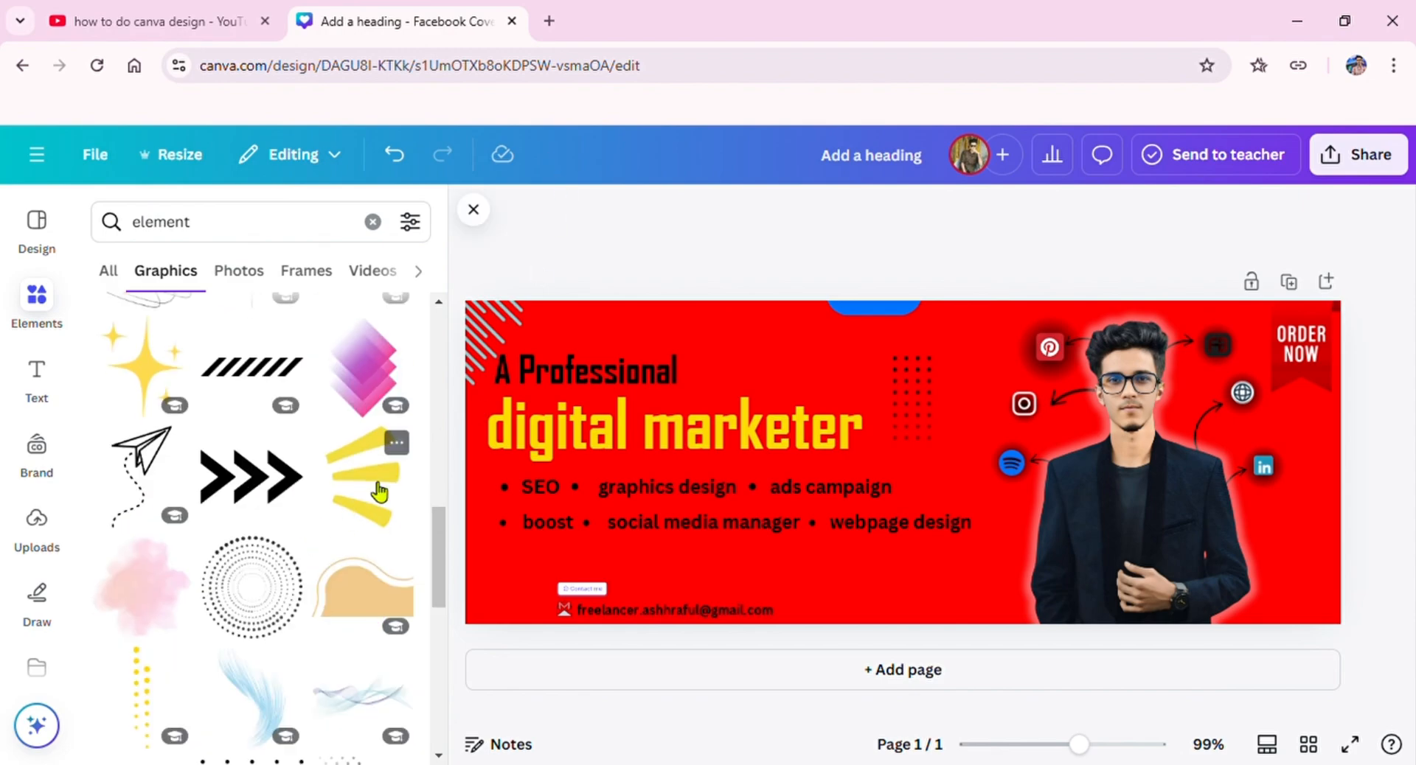
scroll(325, 553, down, 4)
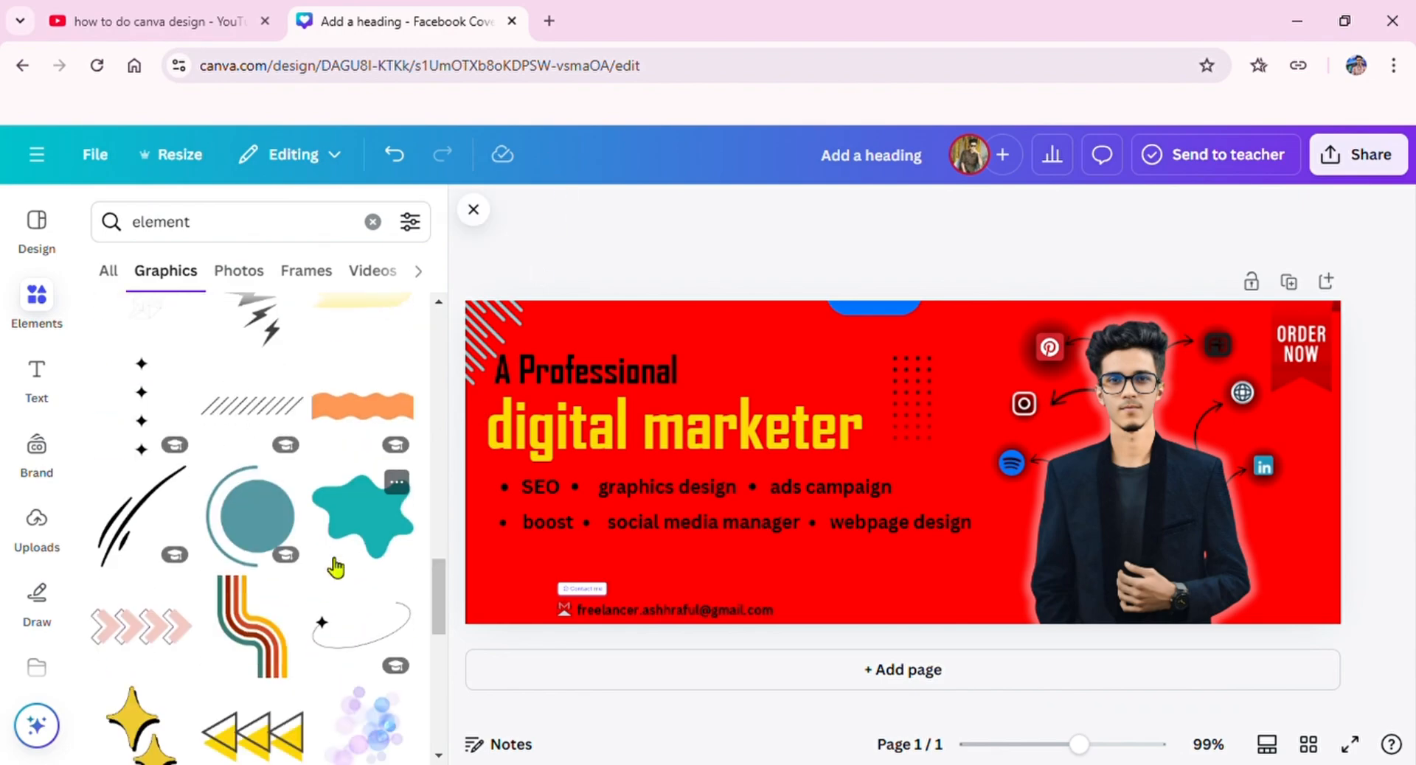
scroll(336, 568, down, 10)
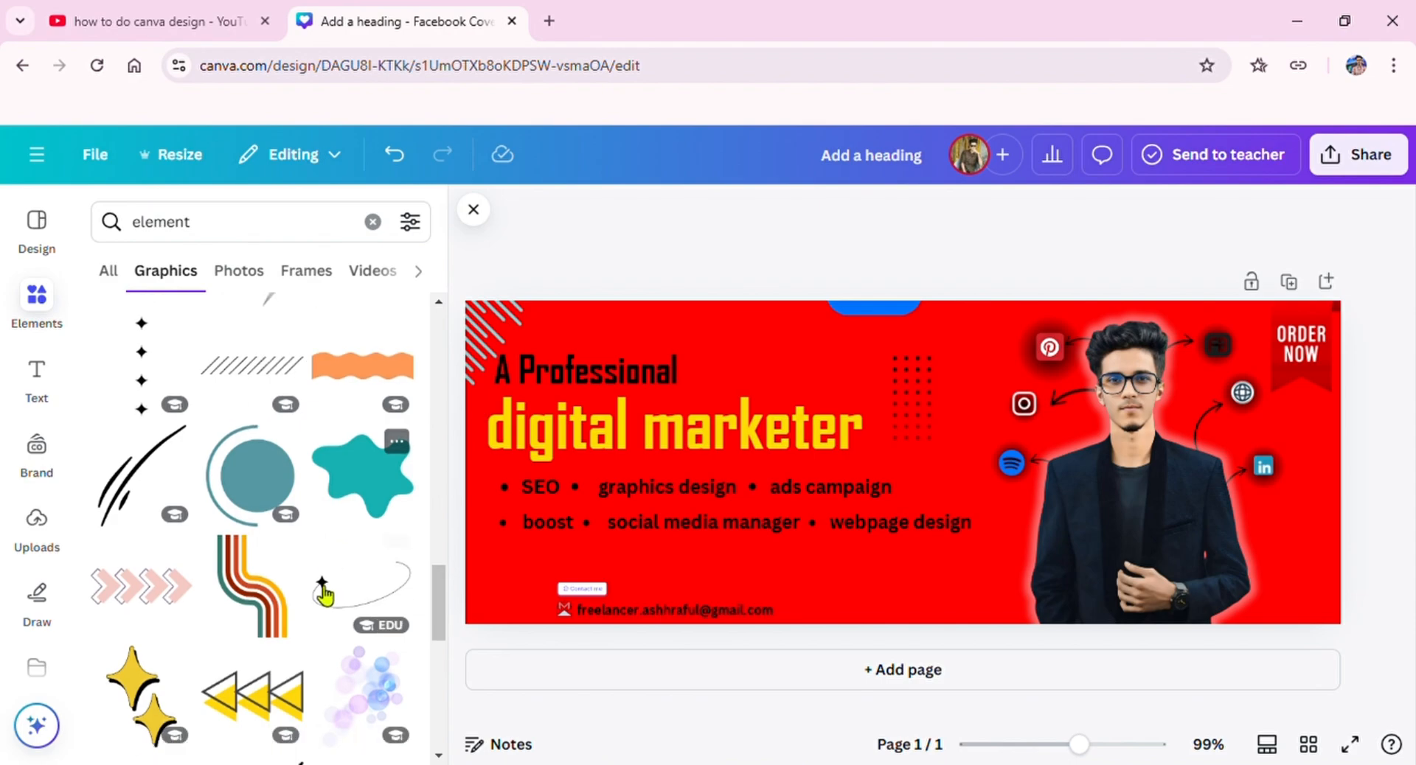
click(473, 210)
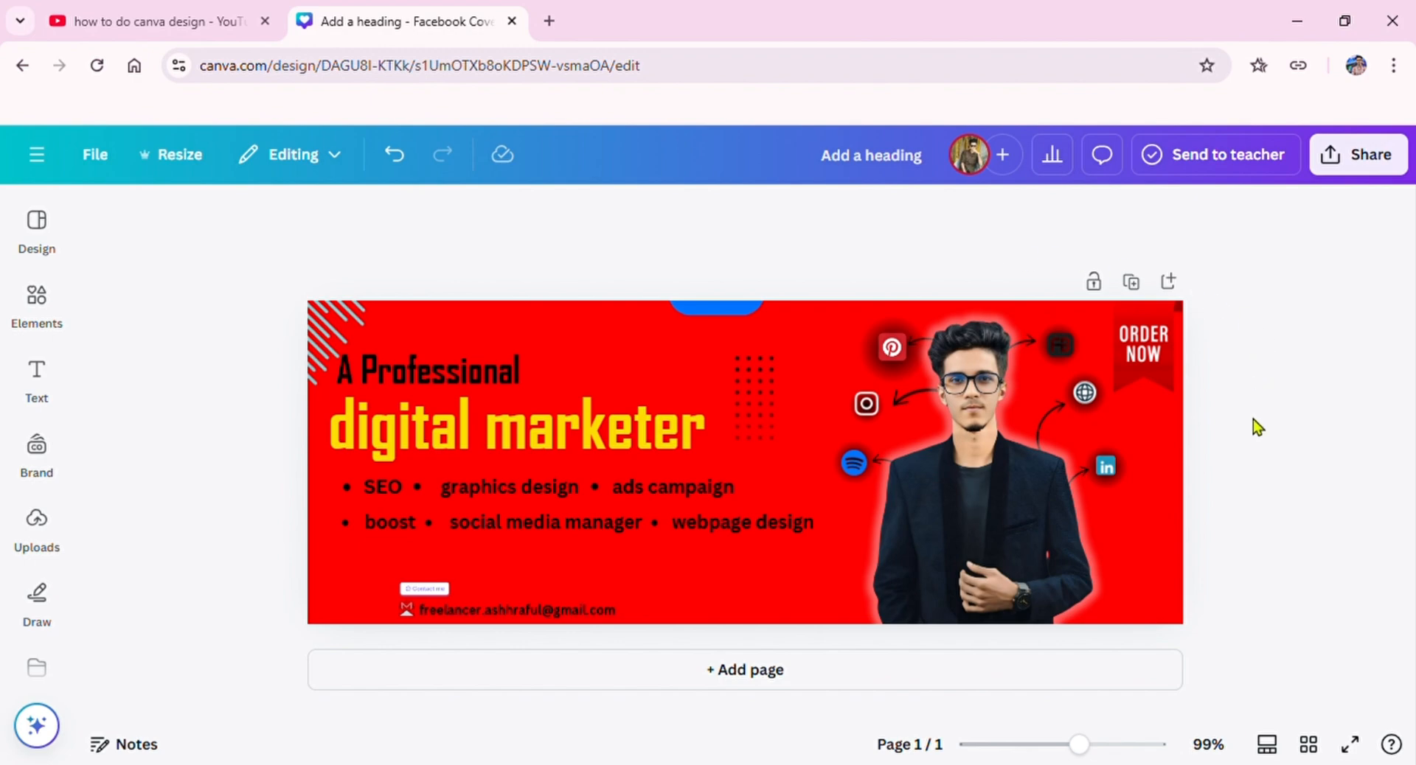
Step: Download the cover as a PNG with the size multiplier set to 3.125
click(1407, 154)
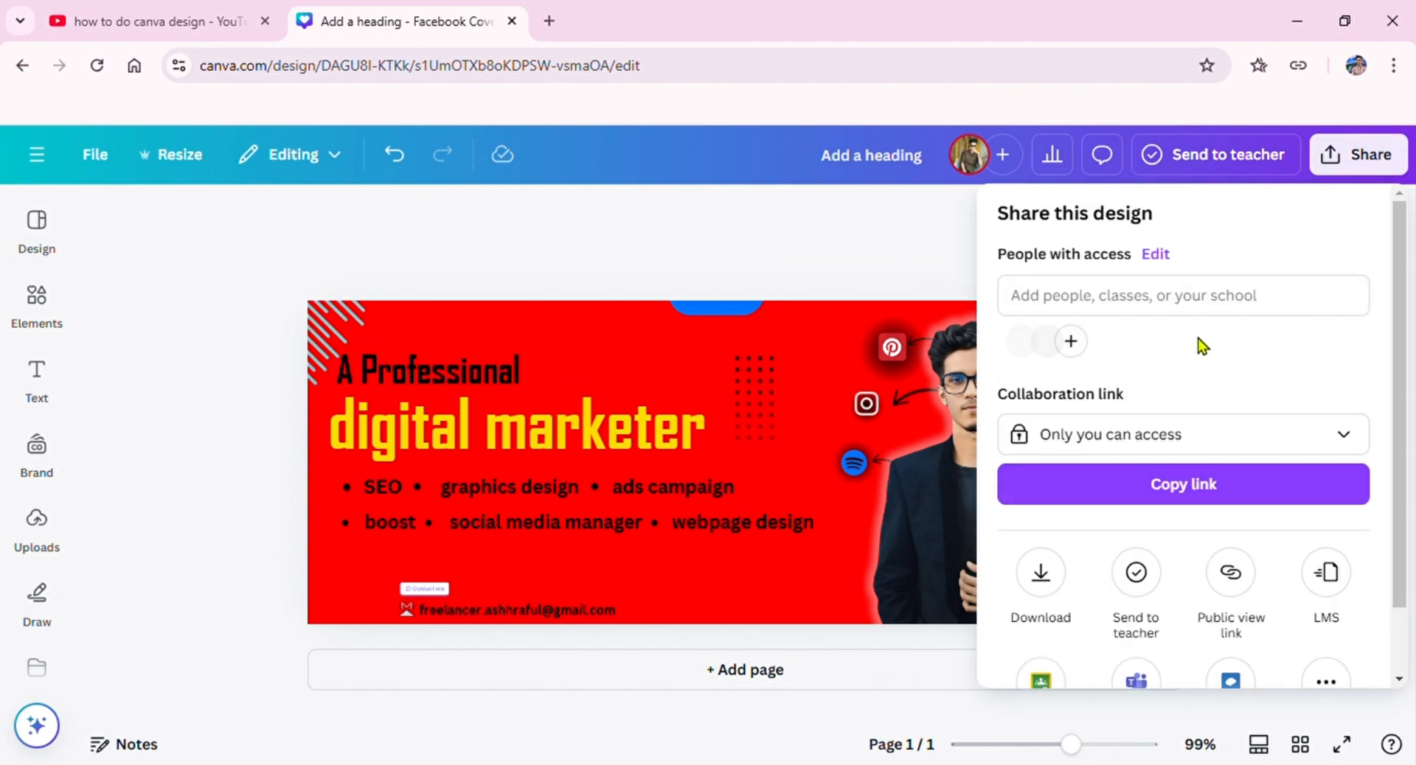
click(1064, 584)
drag(1059, 374, 1368, 374)
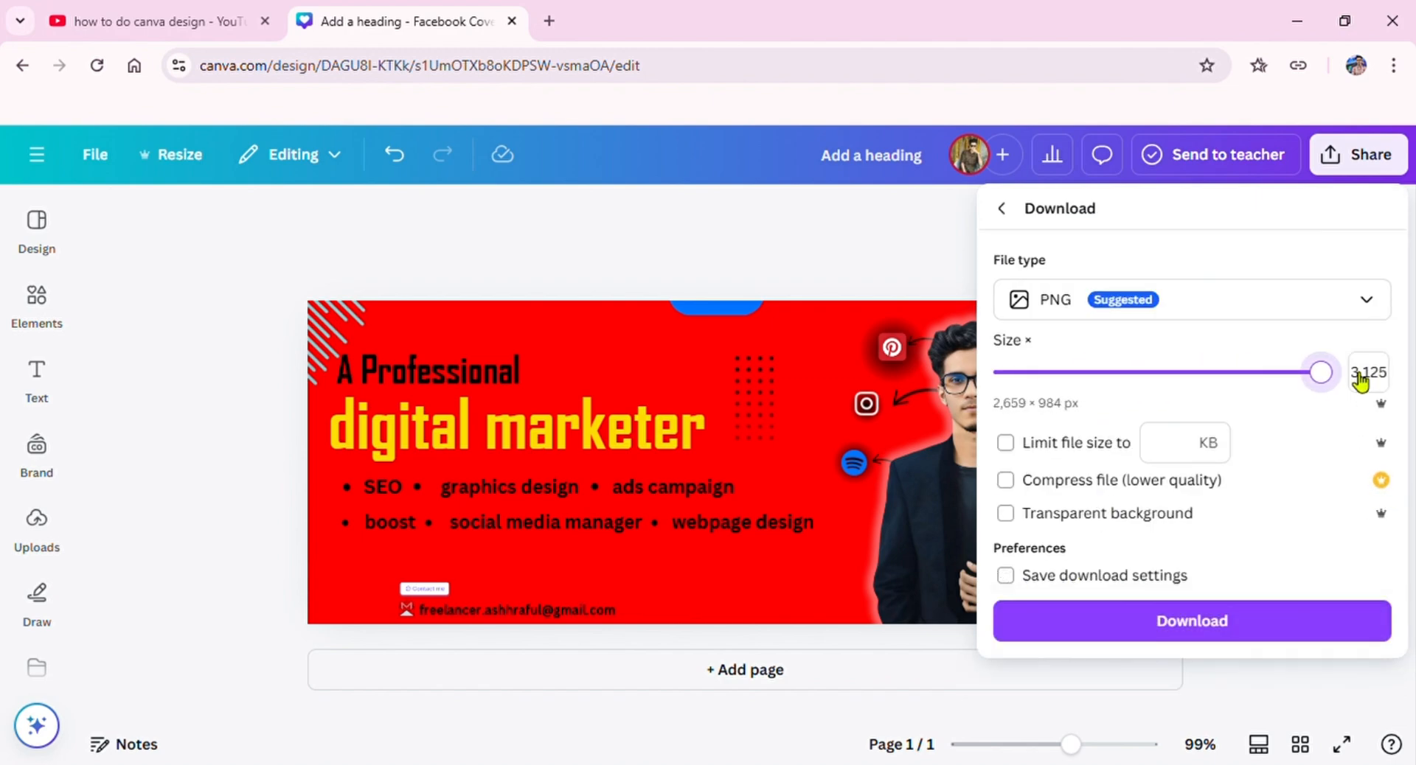
click(1286, 638)
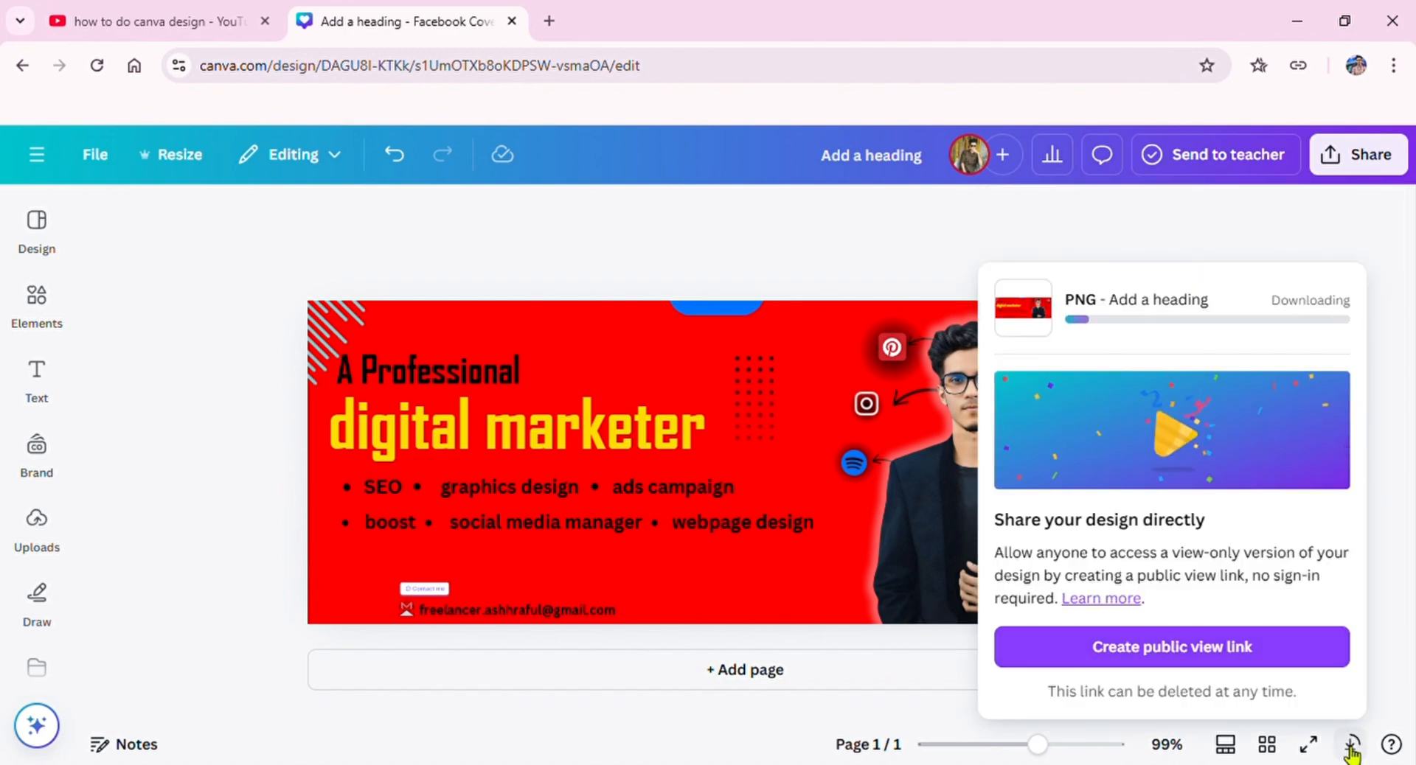